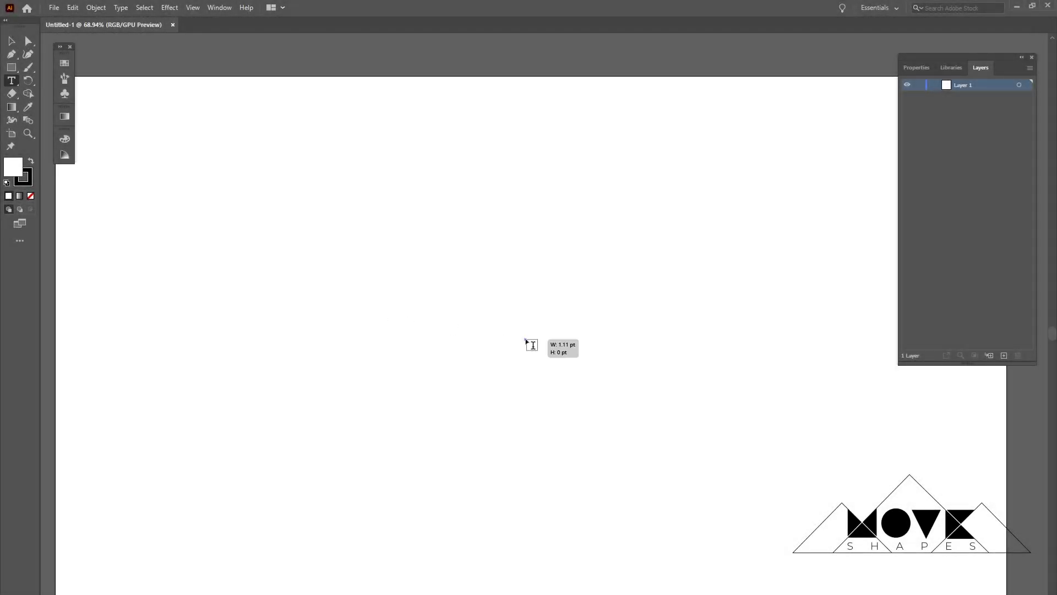
Place the text "hello" near the artboard's centre and set its size to 72 pt.
left_click(531, 346)
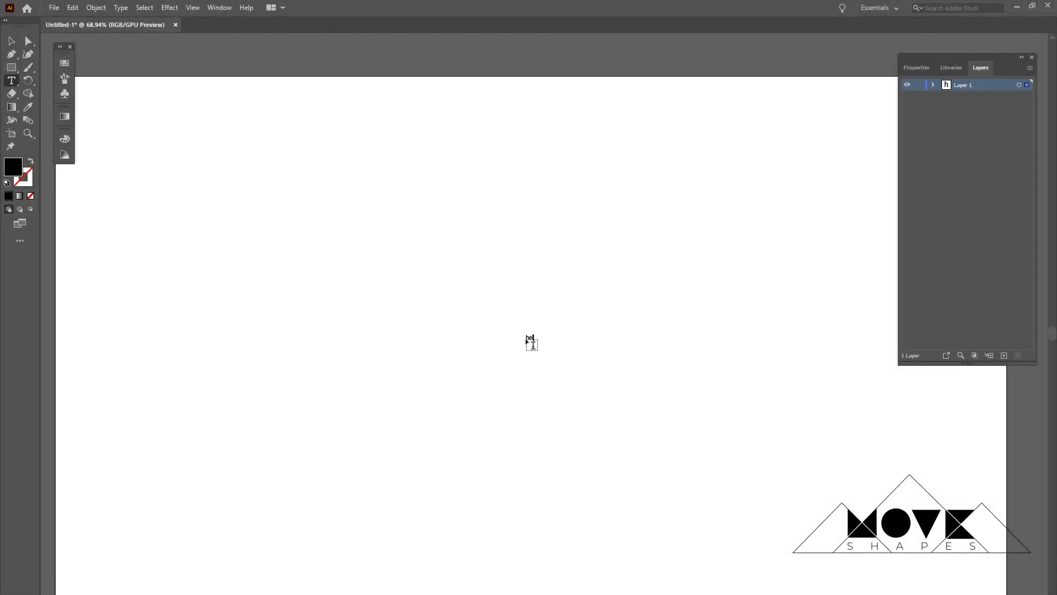
left_click(13, 42)
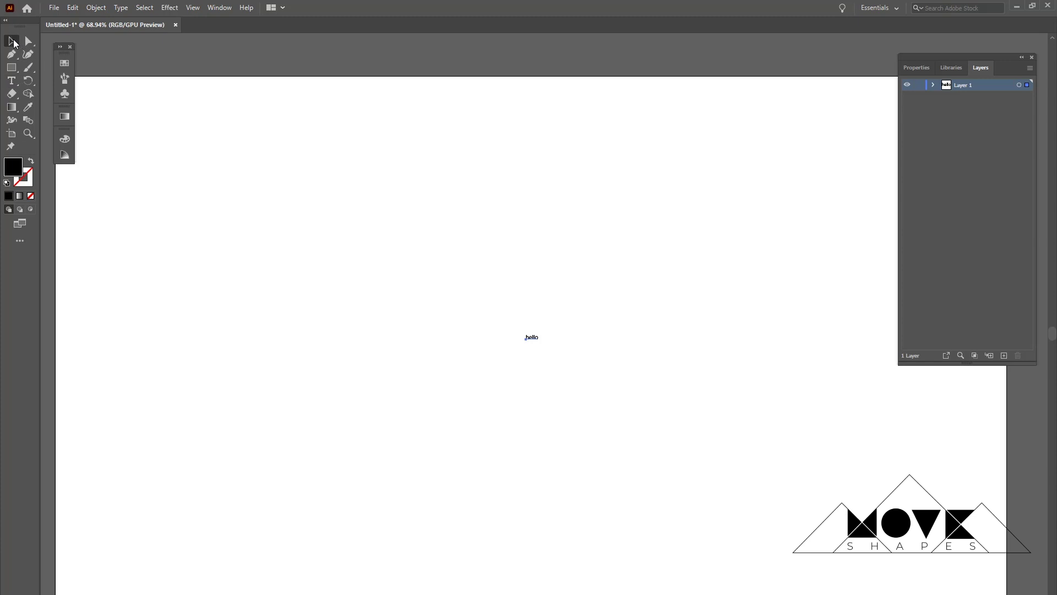
left_click(914, 69)
left_click(954, 311)
left_click(963, 506)
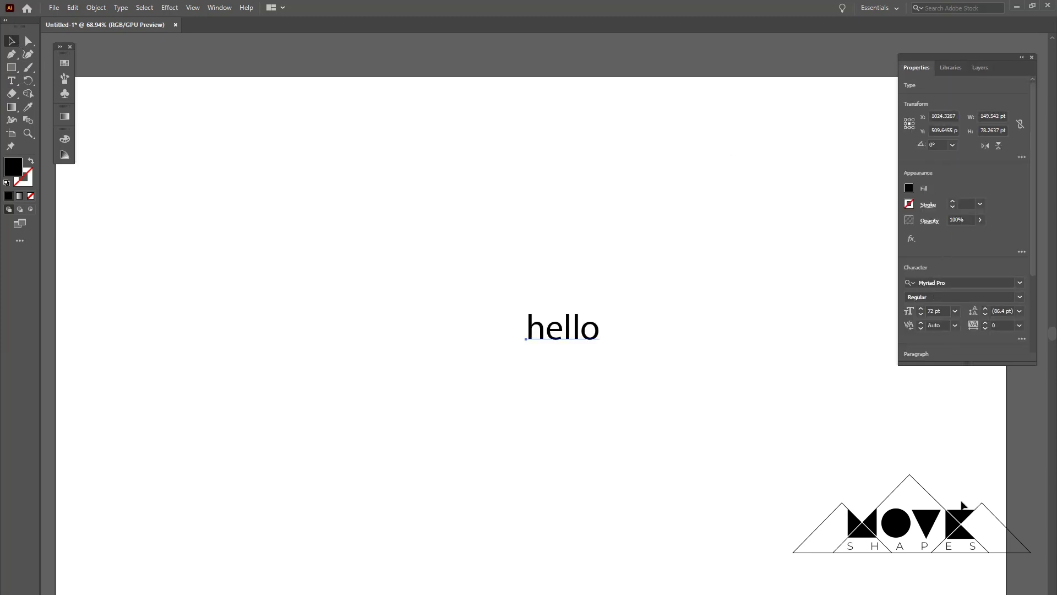
Change the font of the word "hello" to Pacifico Regular.
left_click(931, 282)
type("pac")
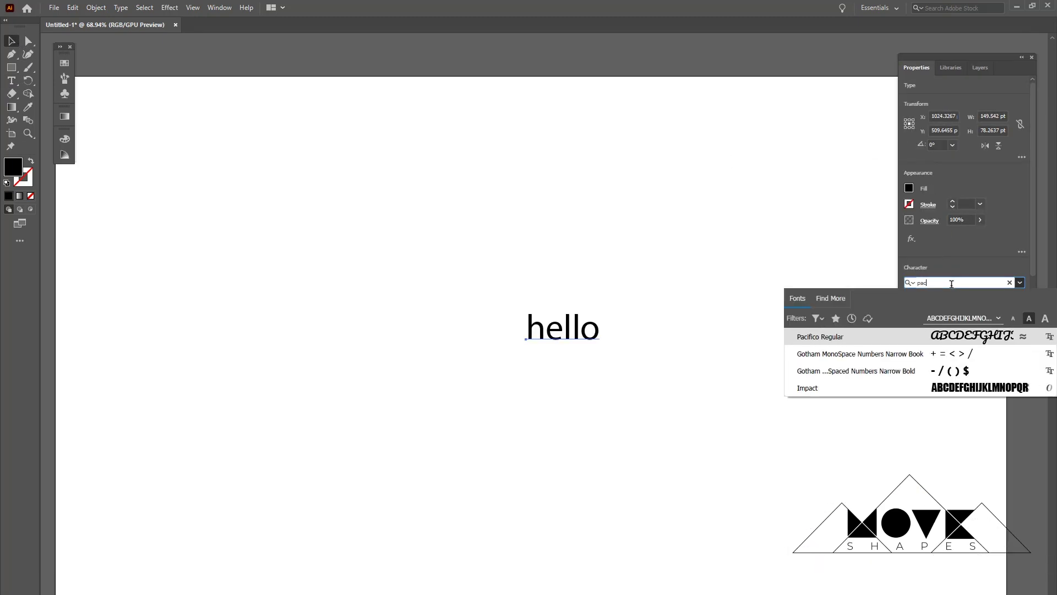
left_click(845, 337)
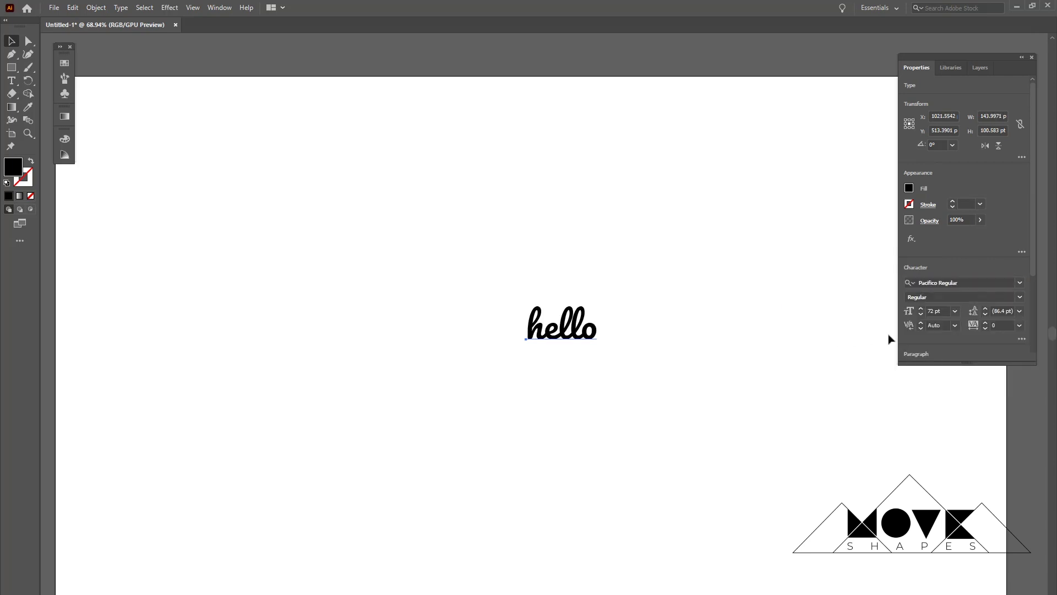
Enlarge the word to 600 pt and move it to the middle of the artboard.
left_click(947, 313)
type("600")
key("Return")
left_click_drag(832, 311, 545, 423)
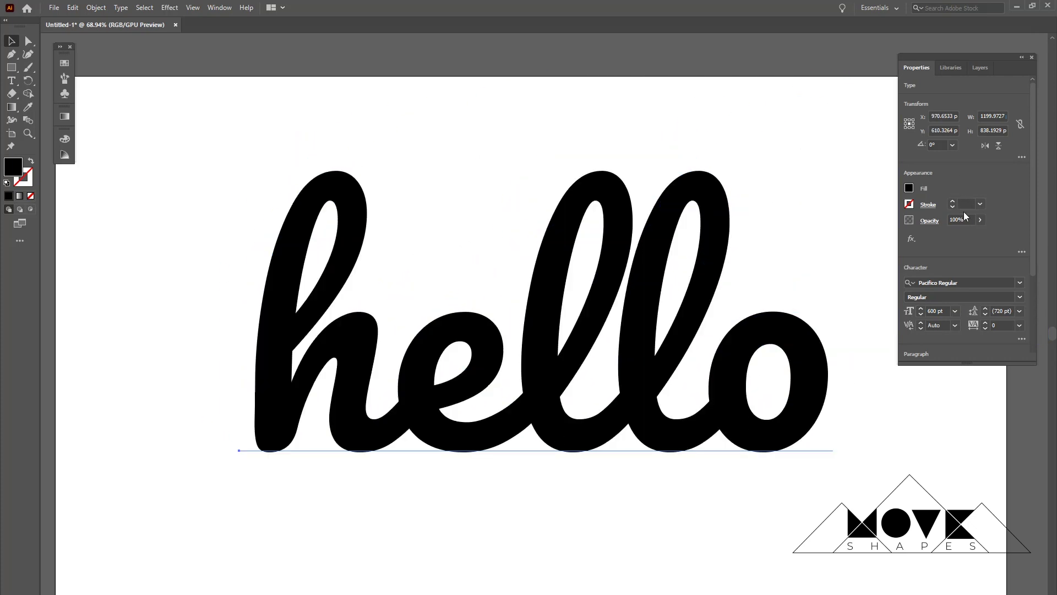
Lower the text's opacity to light grey, lock Layer 1 and add a new layer above it for tracing.
left_click_drag(959, 232, 948, 233)
left_click(980, 67)
left_click(1007, 260)
left_click(1004, 356)
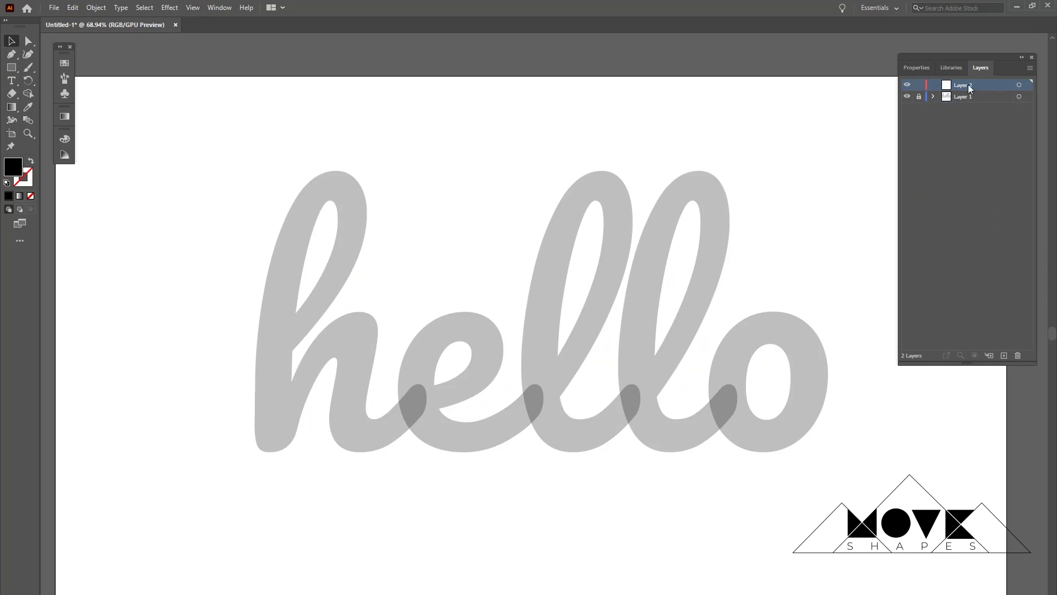
Move the faded word slightly down, lock Layer 1 again and make Layer 2 active.
left_click(675, 286)
left_click_drag(699, 293, 691, 307)
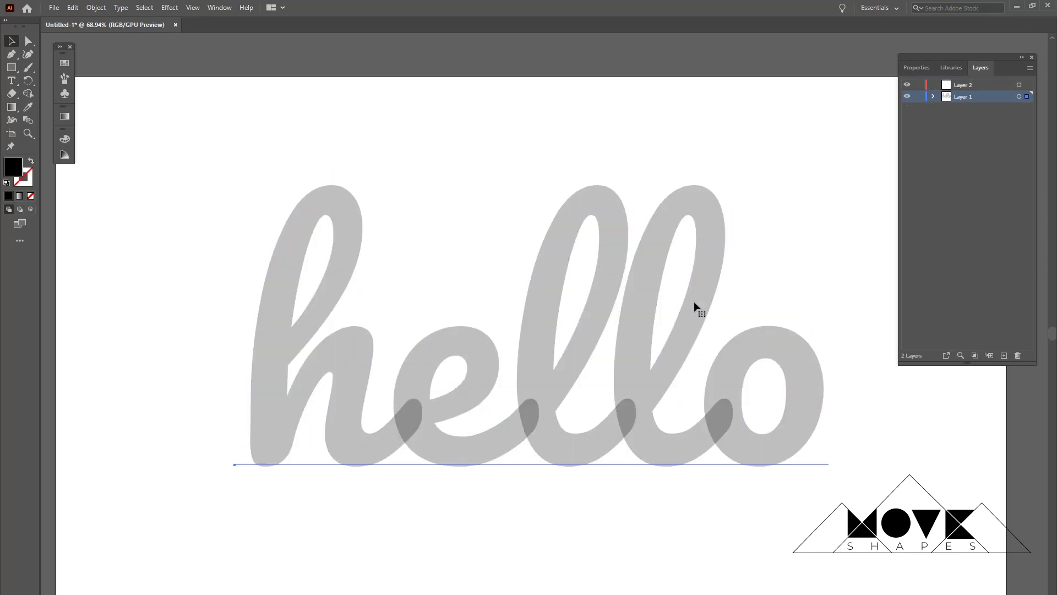
left_click(918, 96)
left_click(961, 86)
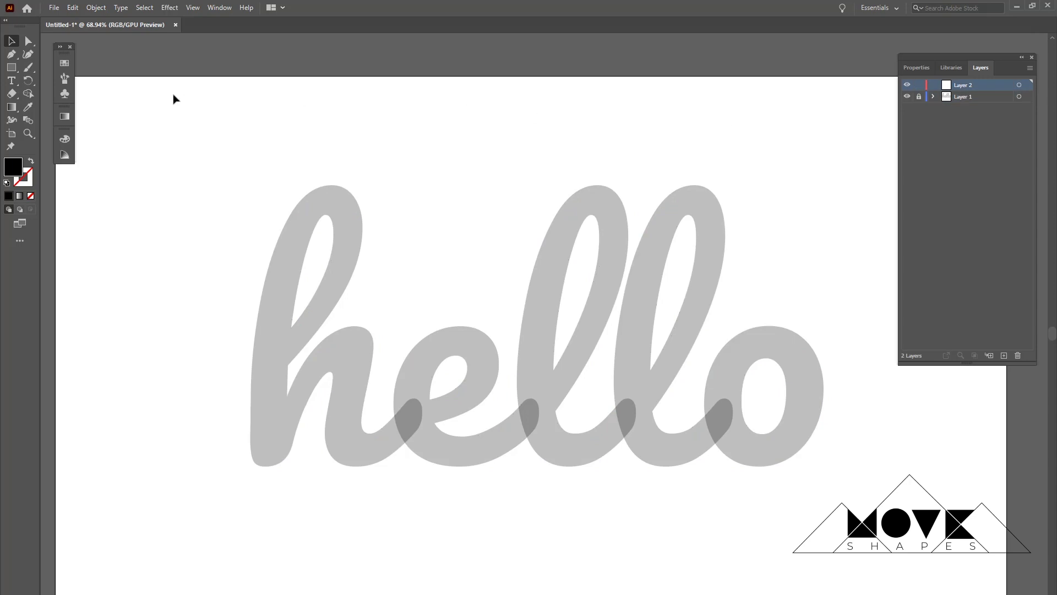
With the Pen tool, no fill and a black stroke, trace the h's entry stroke, upper loop and stem down to its base.
left_click(12, 55)
left_click(31, 163)
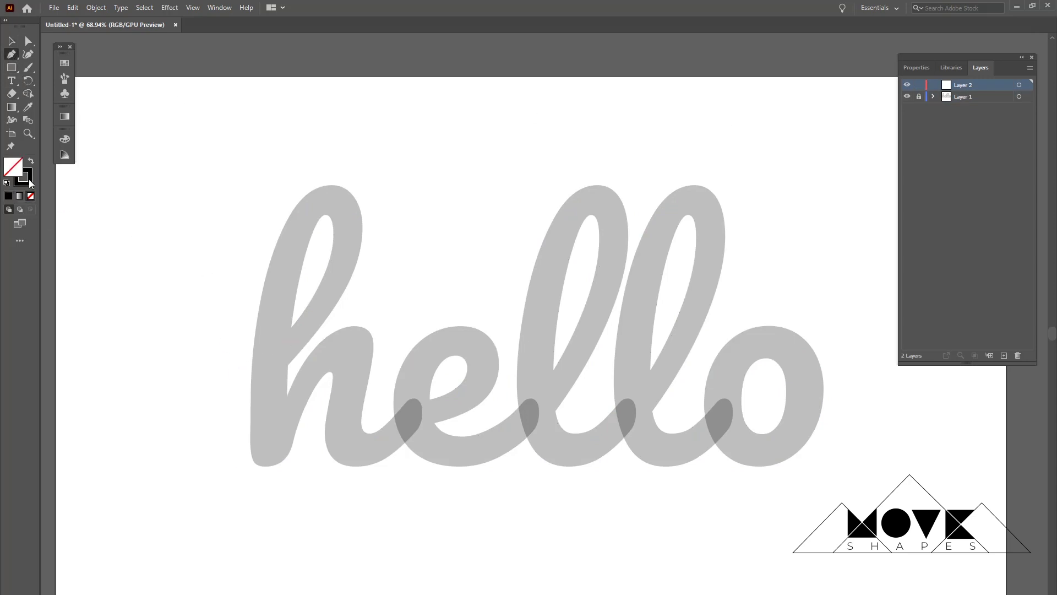
left_click(237, 373)
left_click_drag(347, 238, 363, 142)
left_click_drag(288, 238, 261, 384)
key("ctrl+z")
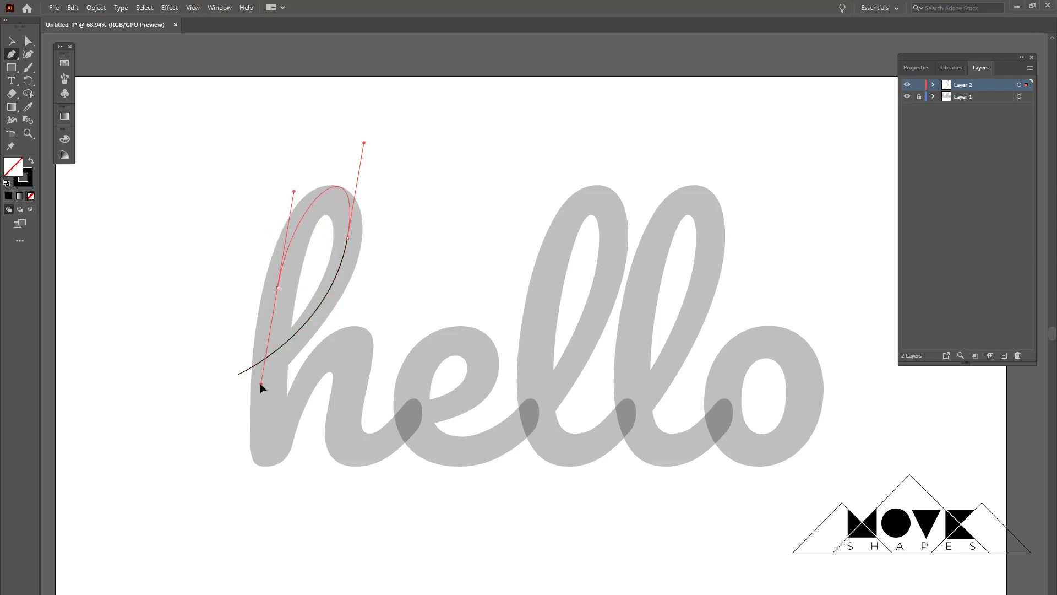
left_click(269, 451)
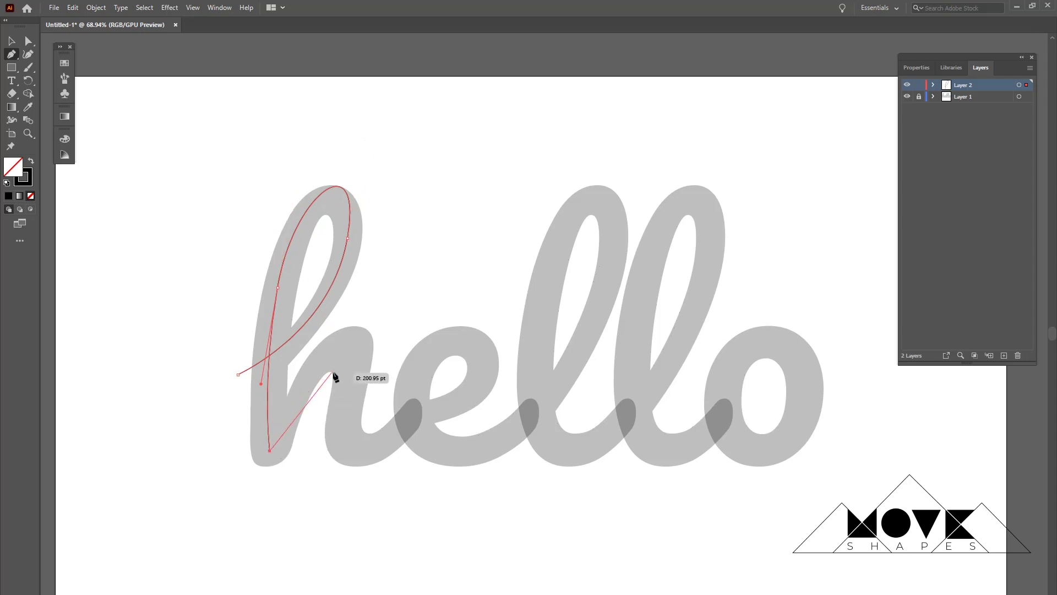
Continue the path along the arch of the h and around the e to the start of the first l.
left_click_drag(350, 353, 388, 390)
left_click_drag(409, 424, 474, 310)
left_click(409, 424)
left_click_drag(410, 386, 412, 411)
left_click_drag(541, 419, 608, 365)
Extend the path through the loops of both l's up to the start of the o.
left_click_drag(616, 254, 632, 157)
left_click_drag(553, 247, 545, 297)
left_click_drag(632, 418, 705, 363)
left_click_drag(708, 254, 721, 156)
left_click_drag(660, 220, 648, 248)
left_click_drag(723, 424, 875, 313)
left_click(723, 424)
Trace the o around its bowl and finish the path with a short tail inside it.
left_click_drag(795, 437, 848, 397)
left_click_drag(728, 363, 723, 390)
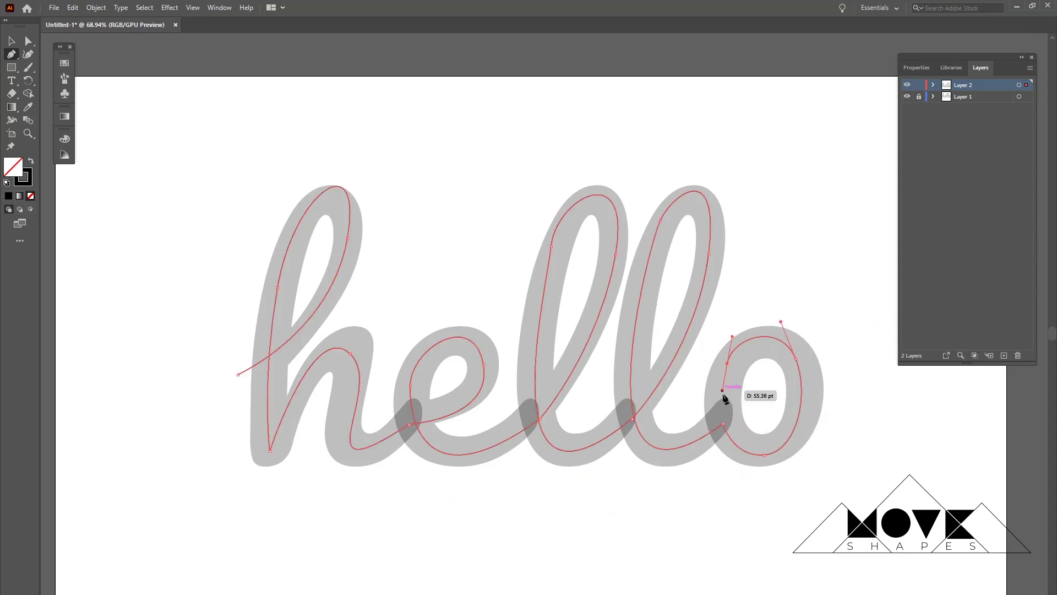
left_click_drag(757, 429, 808, 420)
Adjust the o's upper left anchor and its handle with Direct Selection, and hide Layer 1.
left_click(28, 41)
left_click_drag(728, 363, 722, 361)
left_click_drag(726, 334, 734, 334)
left_click(823, 302)
left_click(907, 97)
Smooth the loops of both l's by refining their anchor points and direction handles.
left_click(551, 245)
left_click_drag(558, 195, 567, 192)
left_click(660, 221)
left_click_drag(671, 195, 672, 185)
left_click_drag(661, 221, 654, 241)
left_click_drag(666, 205, 668, 196)
left_click(616, 254)
left_click_drag(615, 256, 611, 250)
left_click_drag(709, 254, 714, 252)
left_click(484, 439)
left_click(723, 424)
left_click(830, 395)
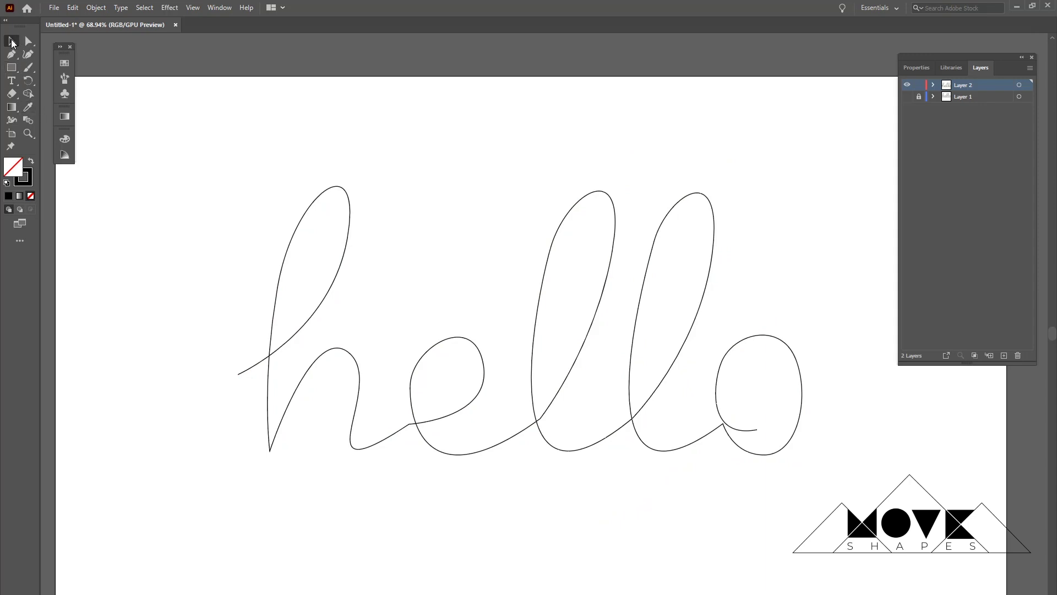
Lock Layer 2 with the traced lettering and create a new layer above it.
left_click_drag(735, 201, 653, 242)
left_click(908, 84)
left_click(907, 84)
left_click(1005, 355)
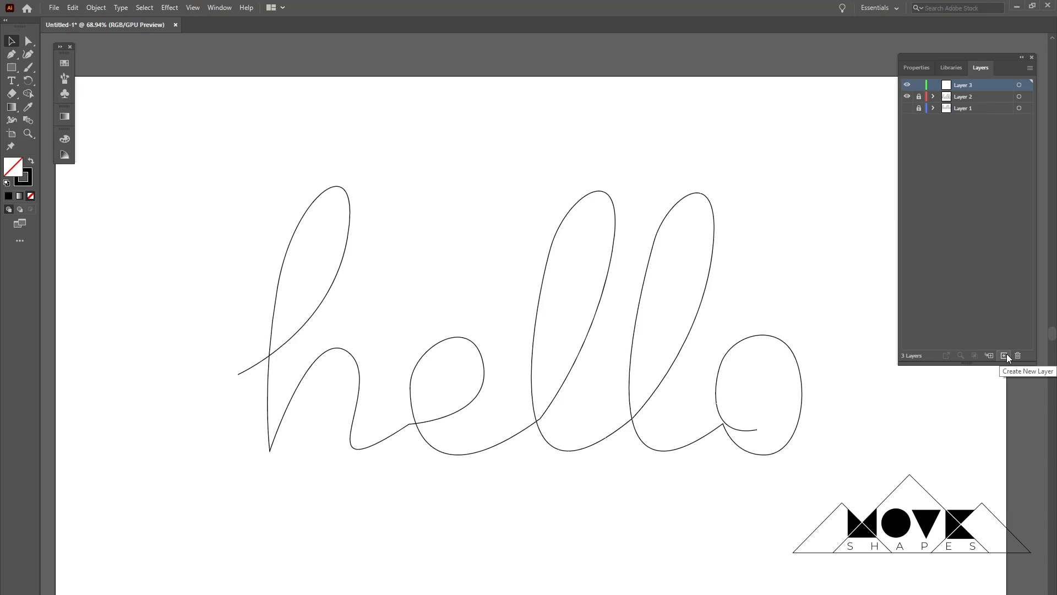
Draw a small circle below the h and give it a white-to-black linear gradient fill without a stroke.
left_click_drag(17, 70, 53, 81)
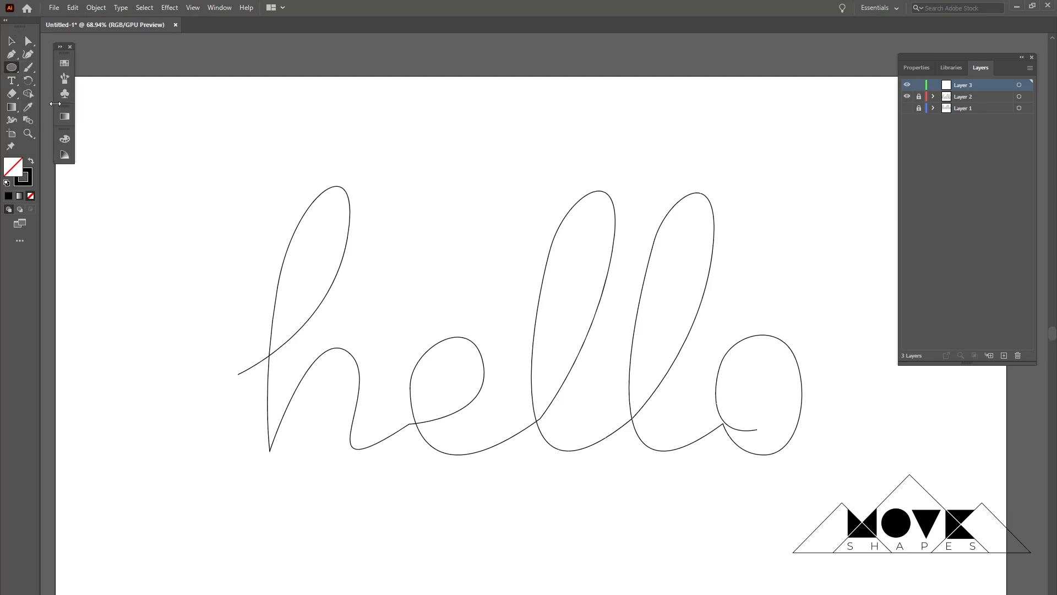
left_click_drag(254, 521, 279, 544)
left_click(12, 41)
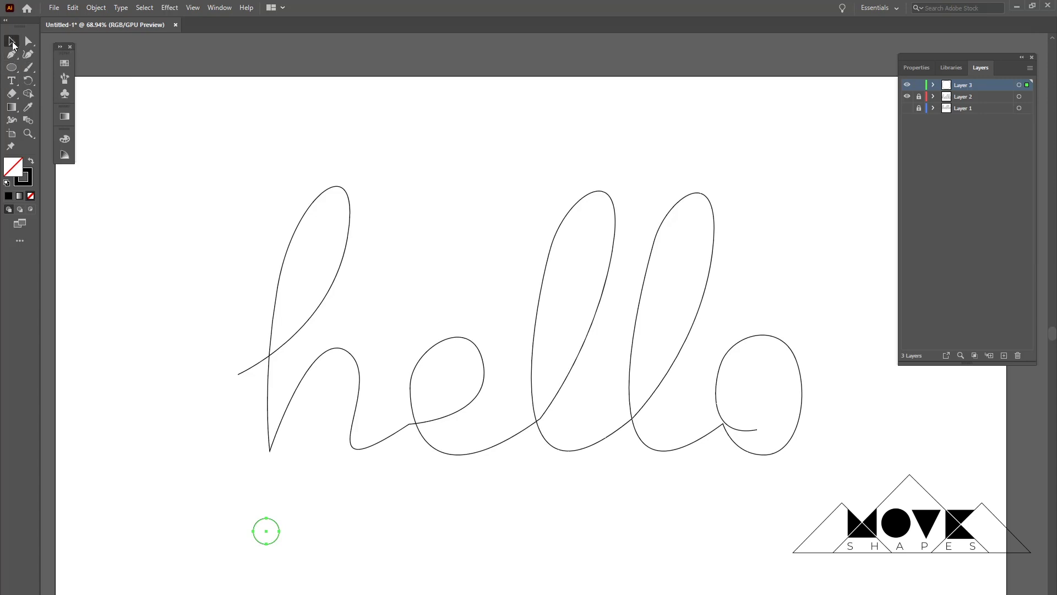
left_click(30, 161)
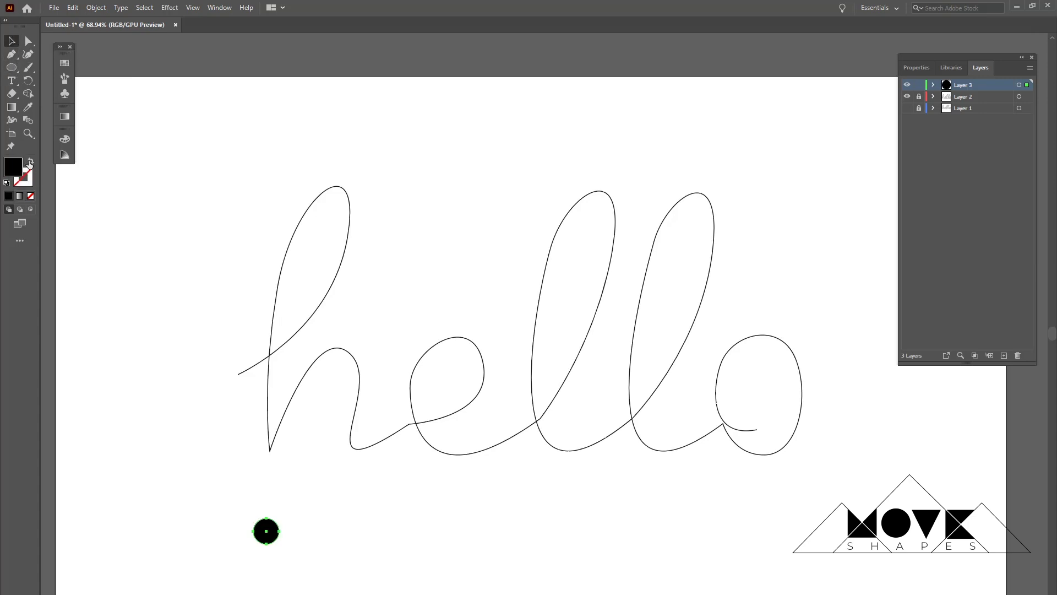
left_click(19, 196)
left_click(309, 533)
Duplicate the gradient circle into a row of four and space the copies evenly beneath the word.
left_click_drag(274, 535, 717, 545)
left_click(287, 531)
left_click(274, 543)
left_click(736, 519)
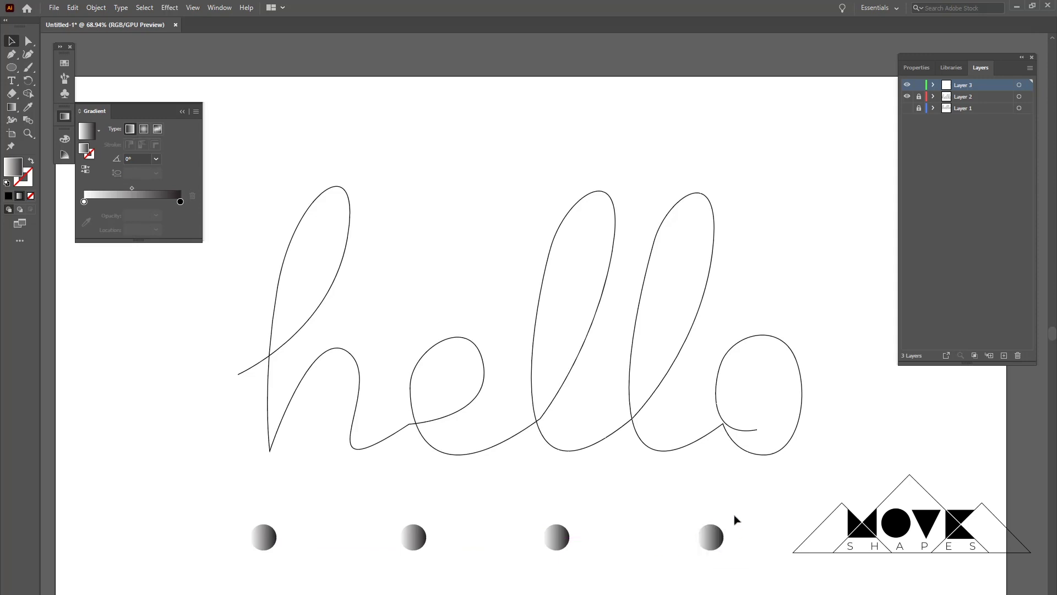
left_click_drag(562, 544, 571, 544)
left_click_drag(419, 544, 427, 544)
left_click(459, 521)
Recolour the first circle's gradient from cyan to dark blue.
left_click(266, 542)
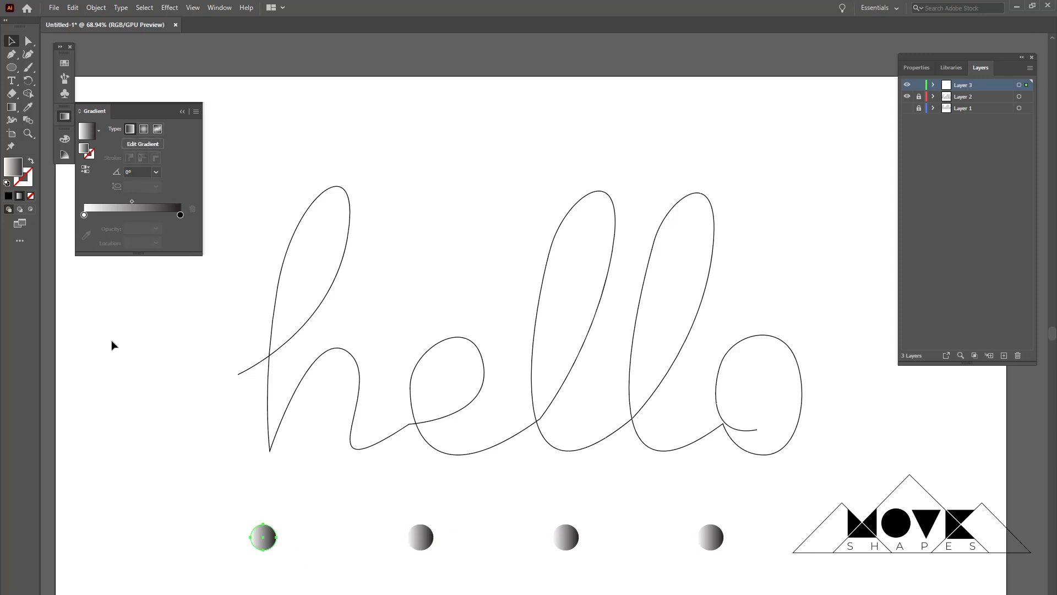
double_click(83, 214)
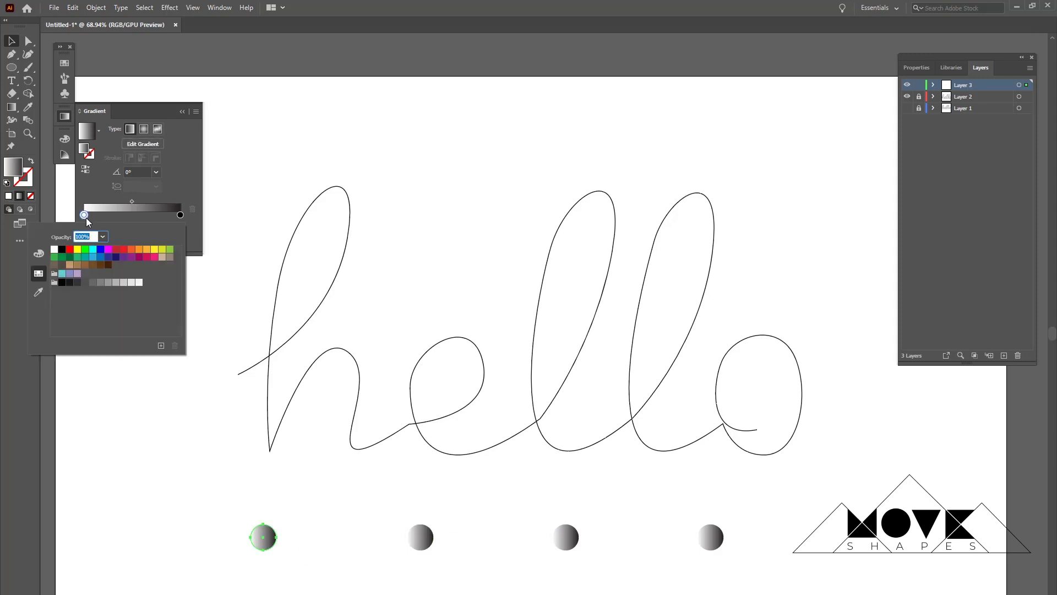
left_click(93, 249)
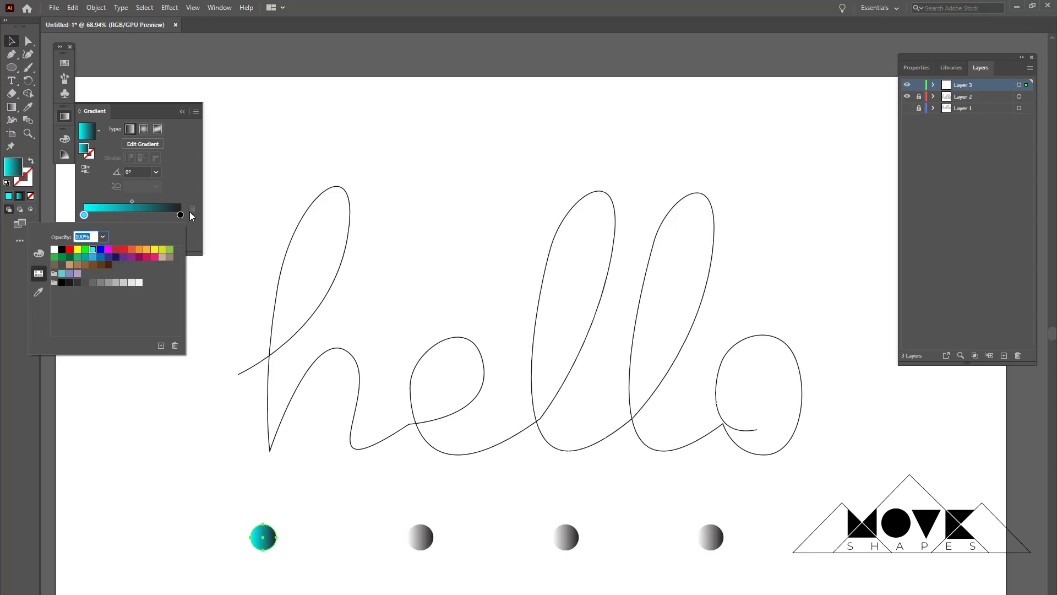
left_click(103, 256)
left_click(106, 257)
Recolour the second circle's gradient from light orange to deeper orange.
left_click(420, 537)
double_click(84, 214)
left_click(153, 251)
left_click(180, 215)
double_click(180, 215)
left_click(131, 249)
Recolour the third circle's gradient from pink to purple.
left_click(565, 537)
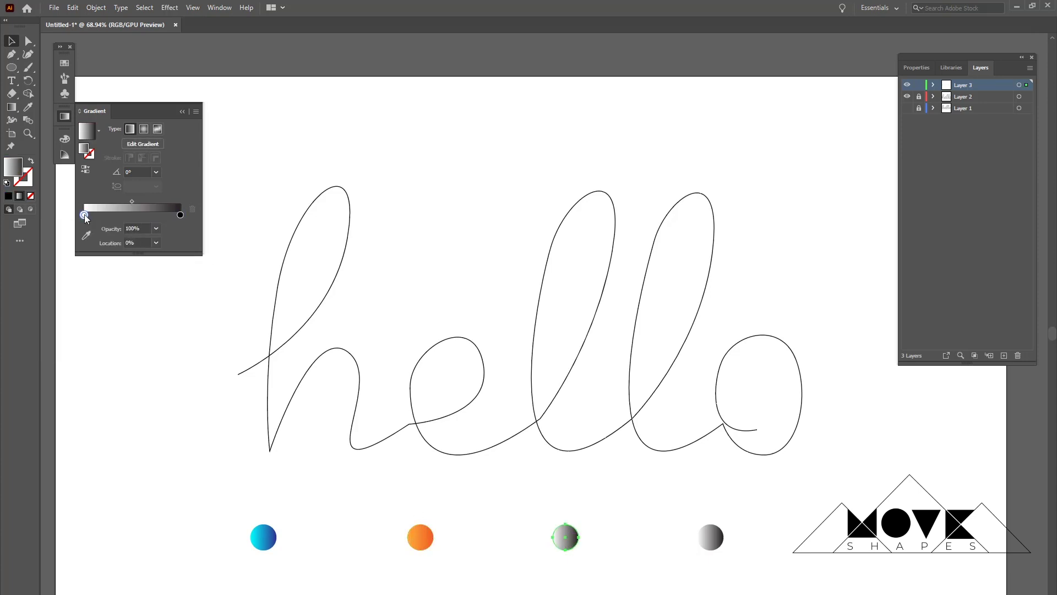
double_click(84, 214)
left_click(69, 249)
left_click(180, 214)
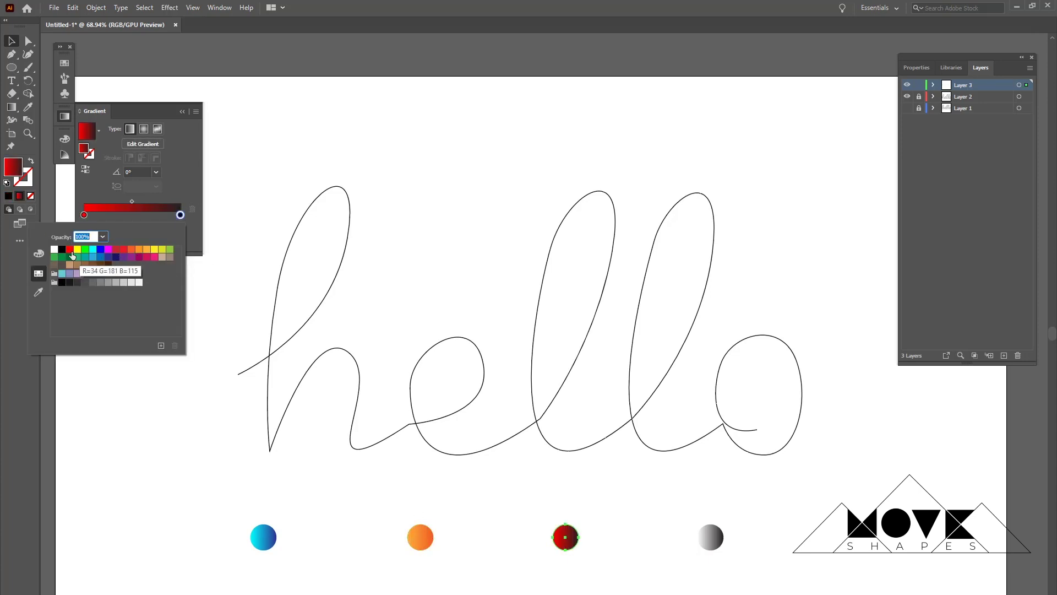
left_click(139, 256)
left_click(84, 215)
left_click(154, 256)
left_click(180, 214)
Recolour the fourth circle's gradient from light blue to dark navy blue.
left_click(710, 537)
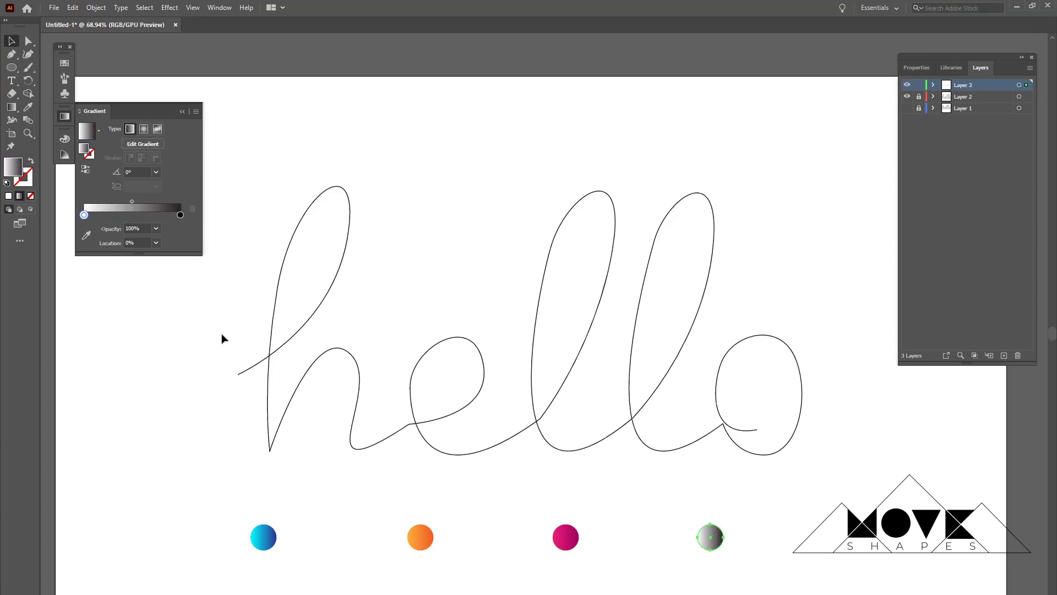
double_click(84, 214)
left_click(93, 257)
left_click(711, 489)
Copy all four circles in place onto a new layer, and hide and lock that backup layer.
left_click_drag(207, 524, 237, 569)
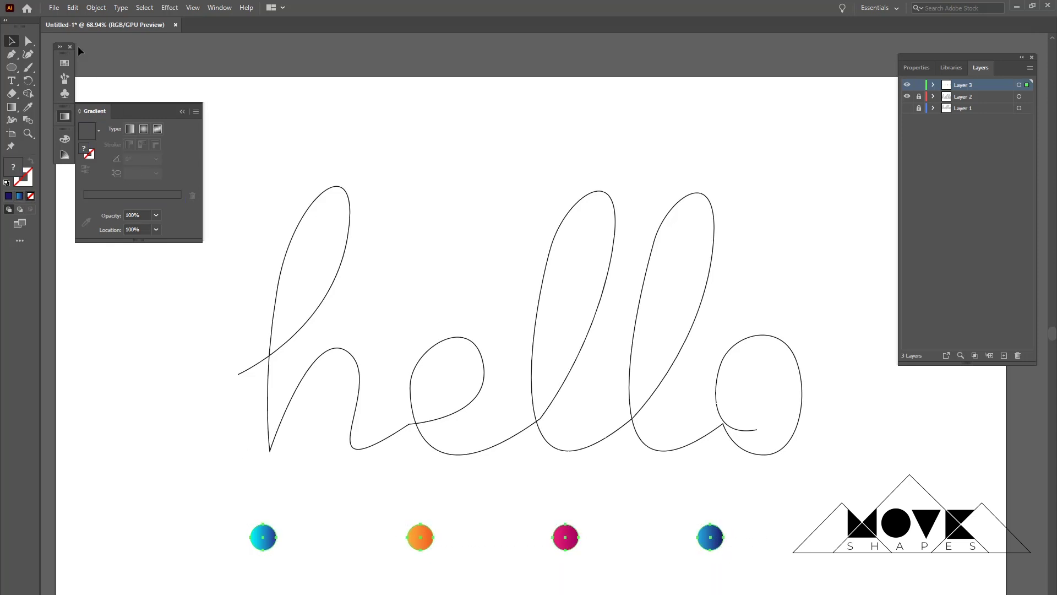
left_click(73, 7)
left_click(88, 64)
left_click(1004, 355)
left_click(72, 7)
left_click(108, 109)
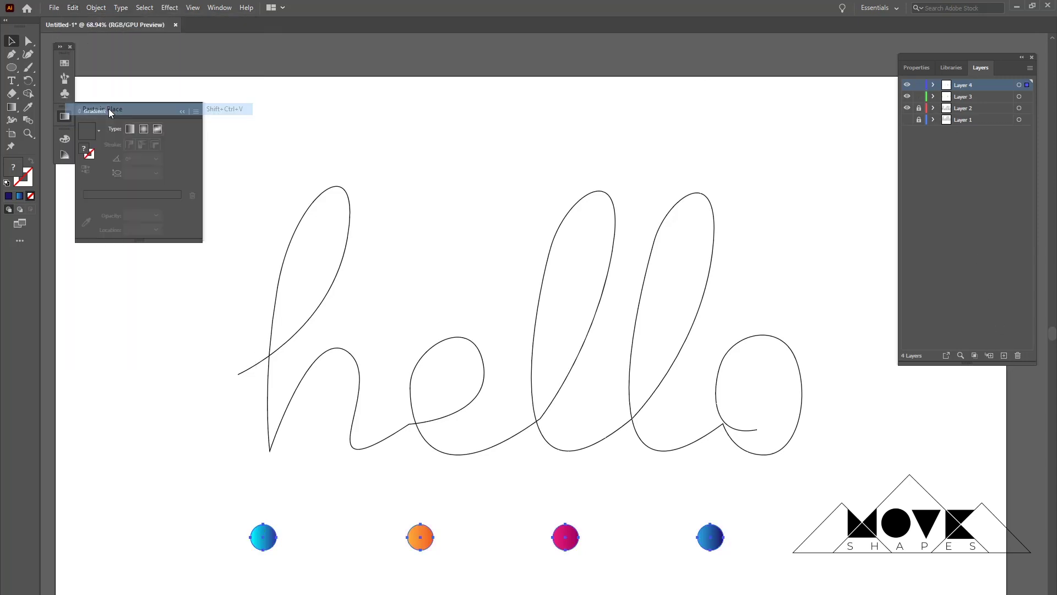
left_click(908, 85)
left_click(919, 85)
Select the four circles on Layer 3 and set the blend spacing to a Specified Distance of 1 pt.
left_click_drag(243, 522, 743, 569)
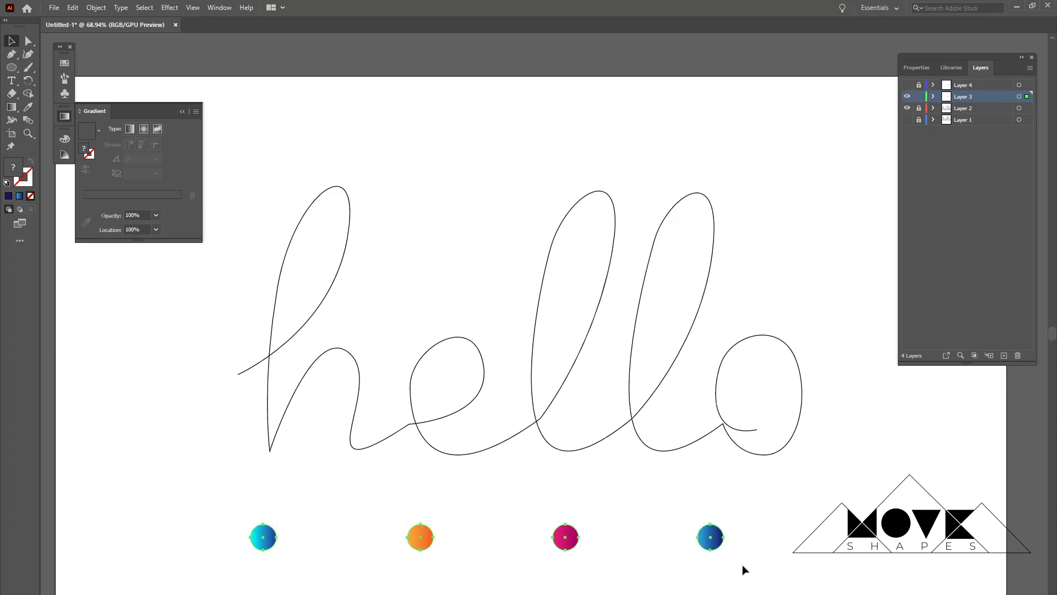
left_click(97, 8)
mouse_move(206, 306)
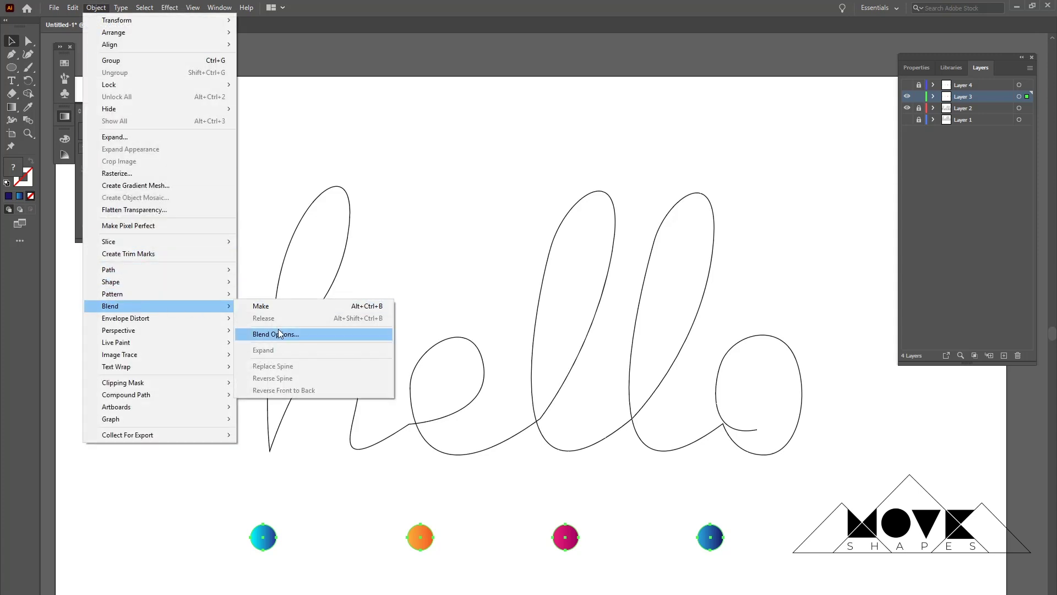
left_click(307, 334)
left_click(730, 322)
left_click(764, 353)
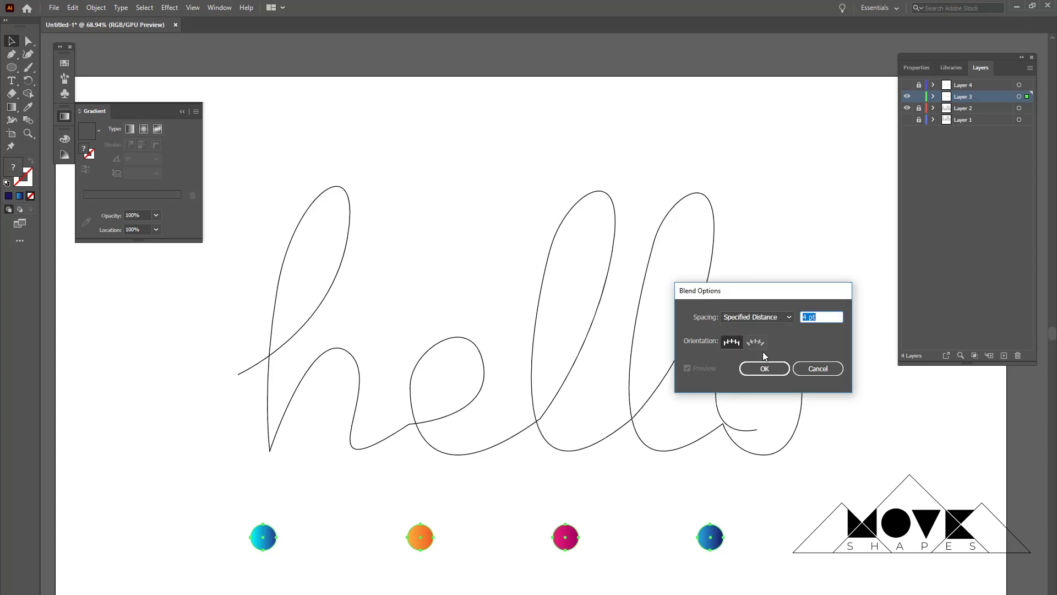
type("1")
left_click(771, 369)
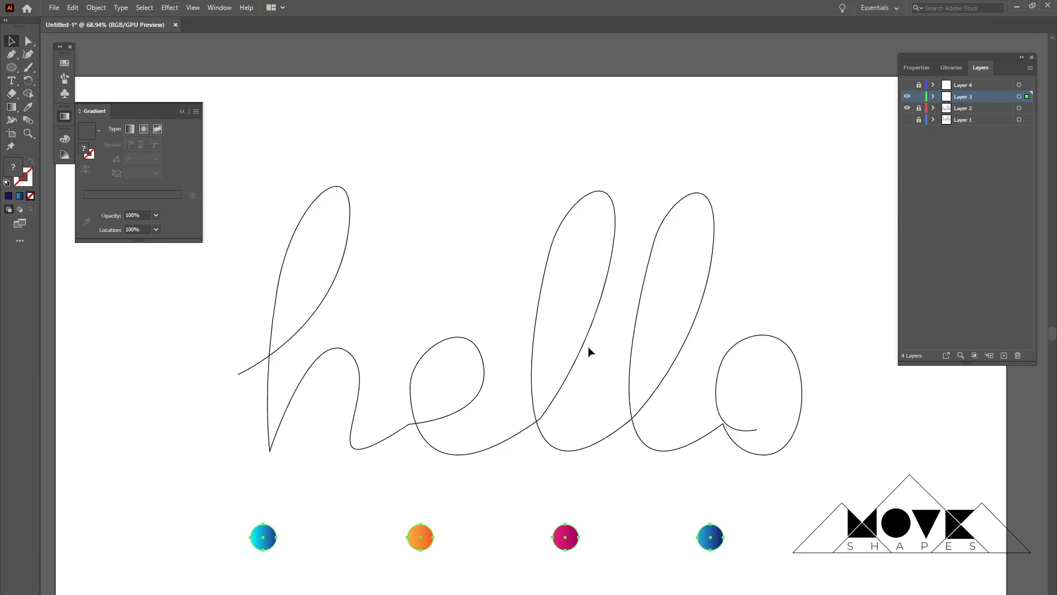
Make a blend from the four gradient circles.
left_click(96, 7)
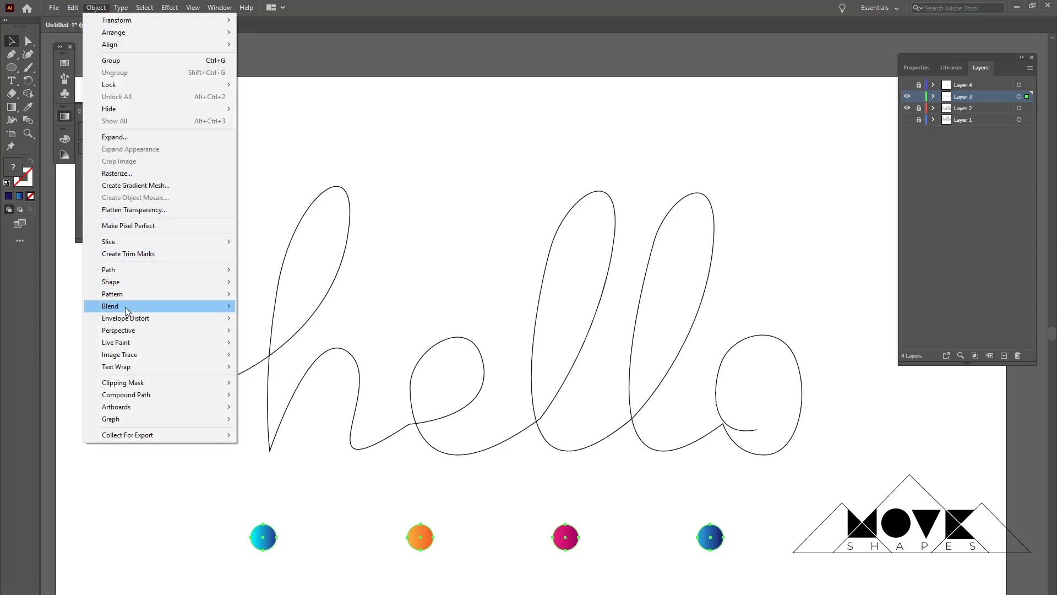
mouse_move(124, 306)
left_click(282, 307)
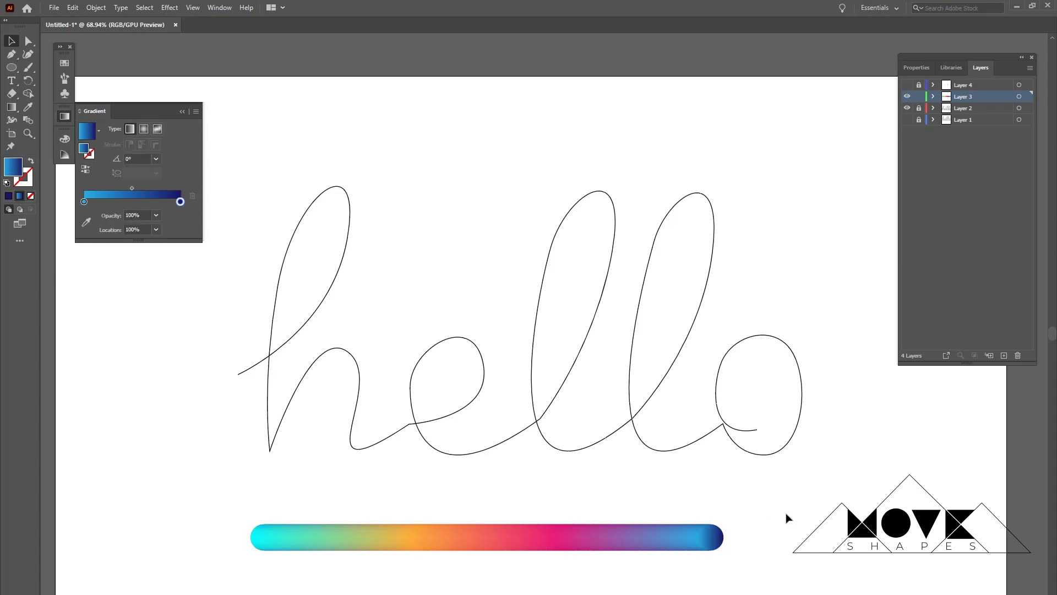
left_click(701, 540)
left_click(780, 526)
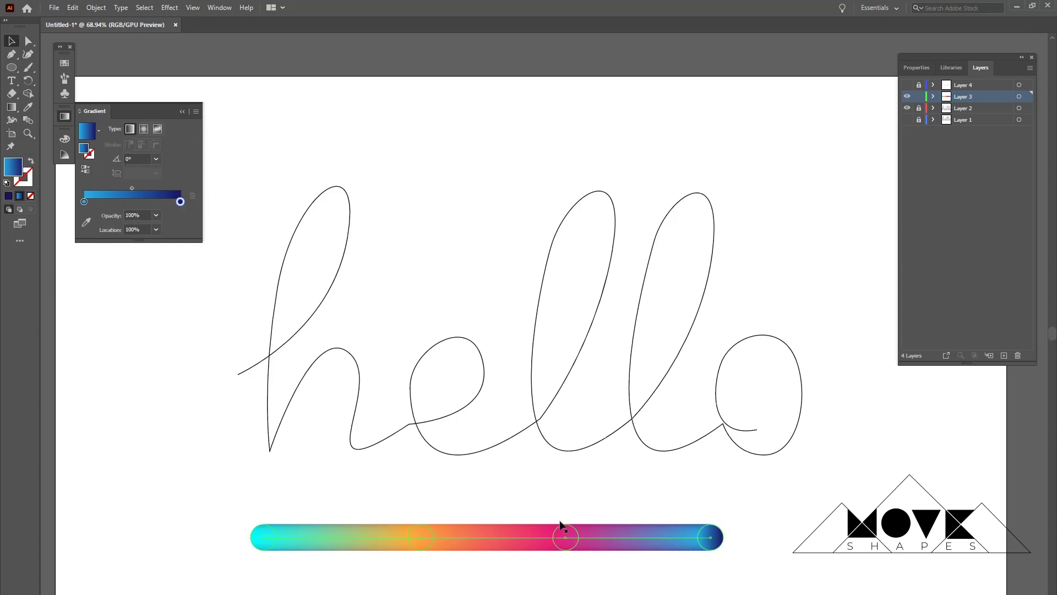
left_click_drag(378, 427, 477, 555)
left_click(488, 498)
Copy the traced "hello" path in place onto a new layer above Layer 1, locking Layer 2.
left_click_drag(774, 206, 683, 282)
left_click(72, 8)
left_click(94, 62)
left_click(919, 108)
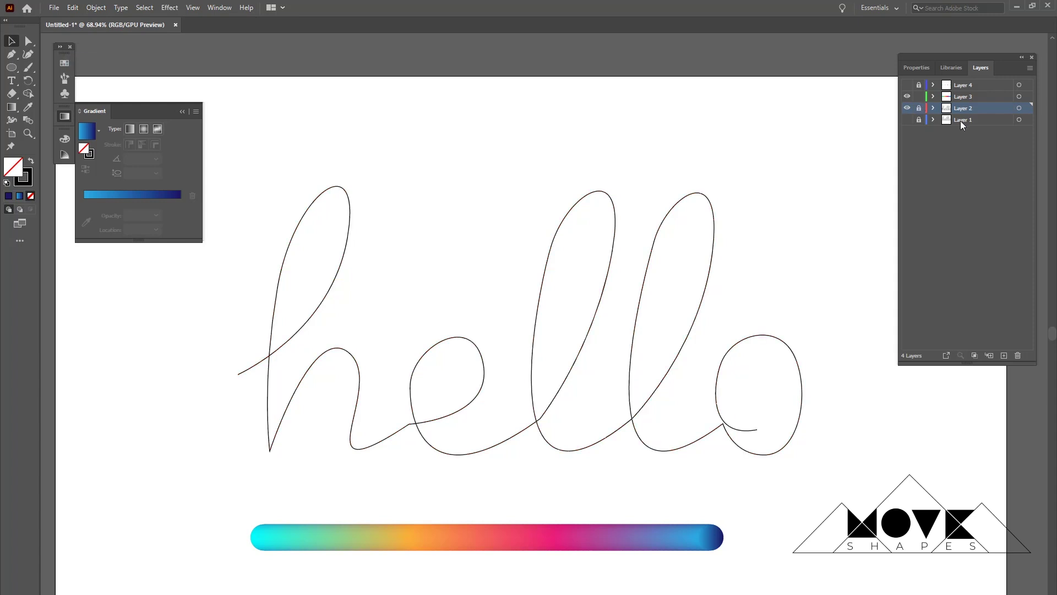
left_click(962, 121)
left_click(1004, 355)
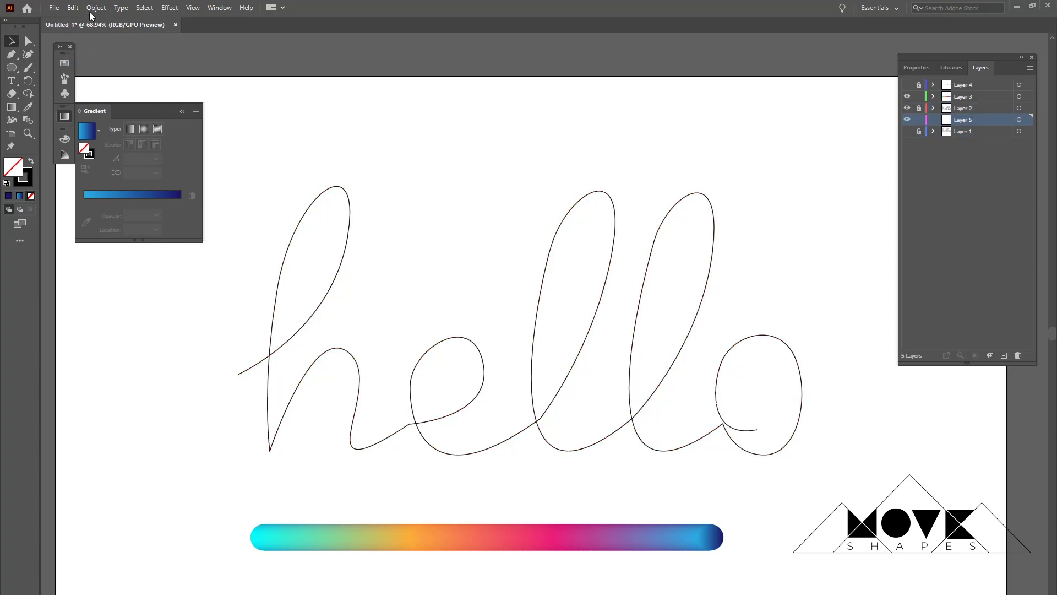
left_click(72, 8)
left_click(98, 113)
Lock and hide the copied path's Layer 5, move it directly below Layer 4 and unlock Layer 2.
left_click(919, 120)
left_click(907, 120)
left_click_drag(970, 125, 966, 101)
left_click(908, 97)
left_click(907, 97)
left_click(919, 96)
left_click(919, 131)
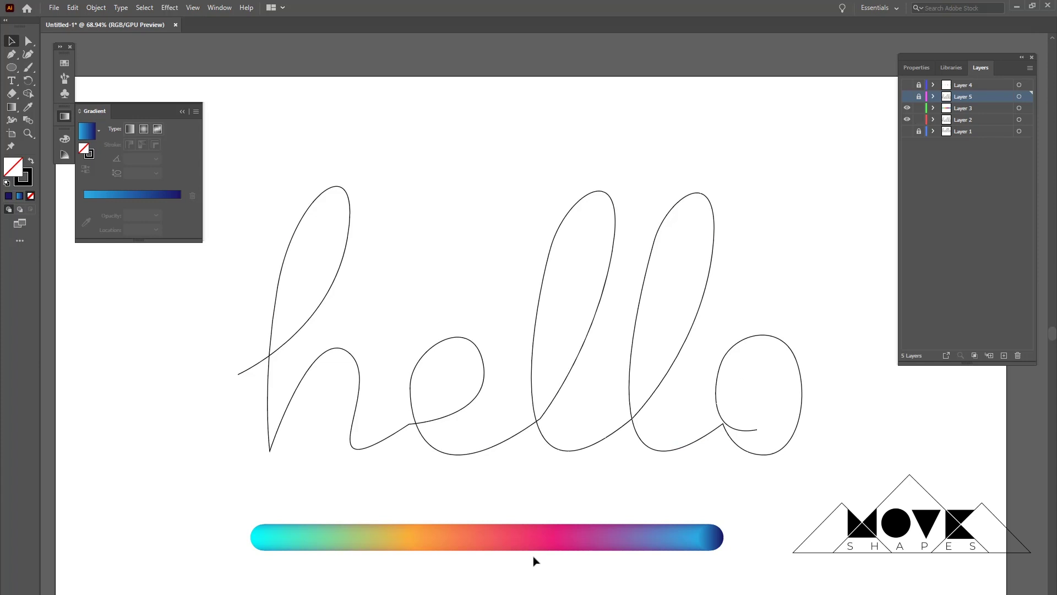
Replace the spine of the gradient circle blend on Layer 3 with the traced "hello" path.
left_click_drag(159, 322, 802, 594)
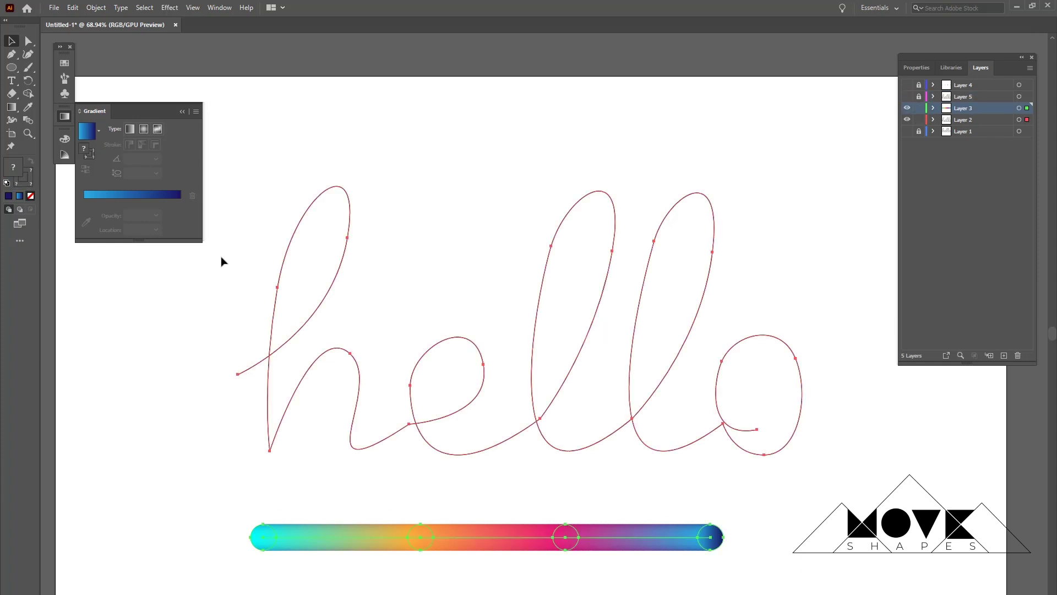
left_click(96, 7)
mouse_move(125, 306)
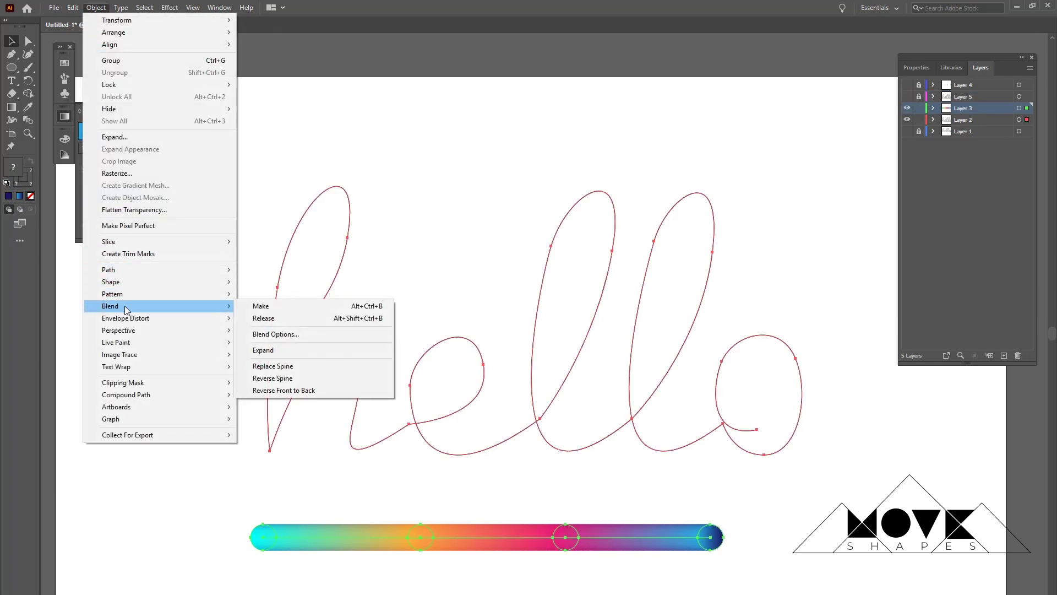
left_click(356, 365)
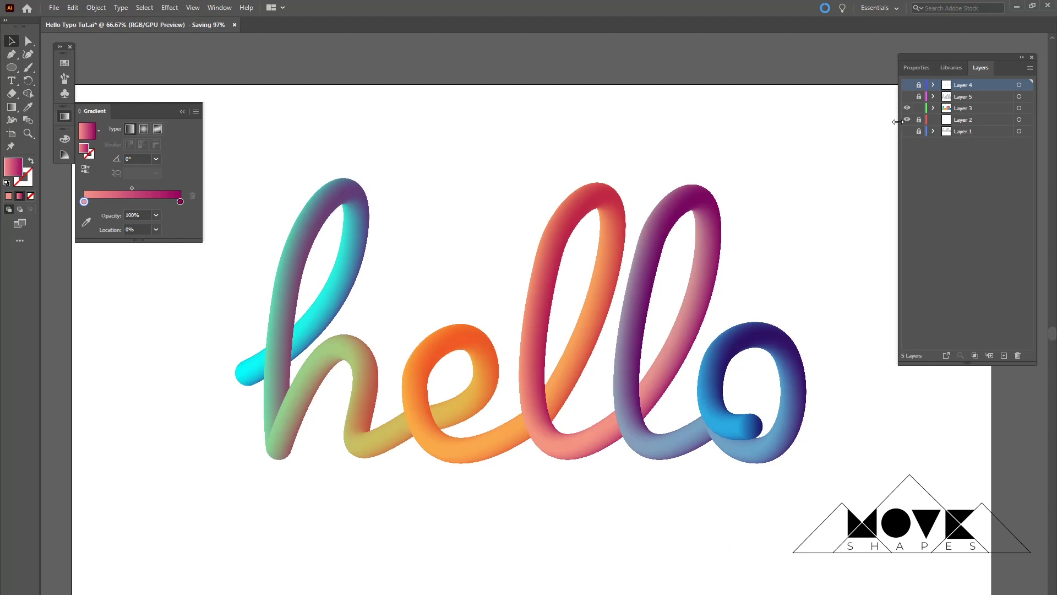
Hide and lock Layer 3, show and unlock Layer 5, and select its "hello" path.
left_click(906, 109)
left_click(906, 98)
left_click(918, 97)
left_click_drag(484, 281, 562, 330)
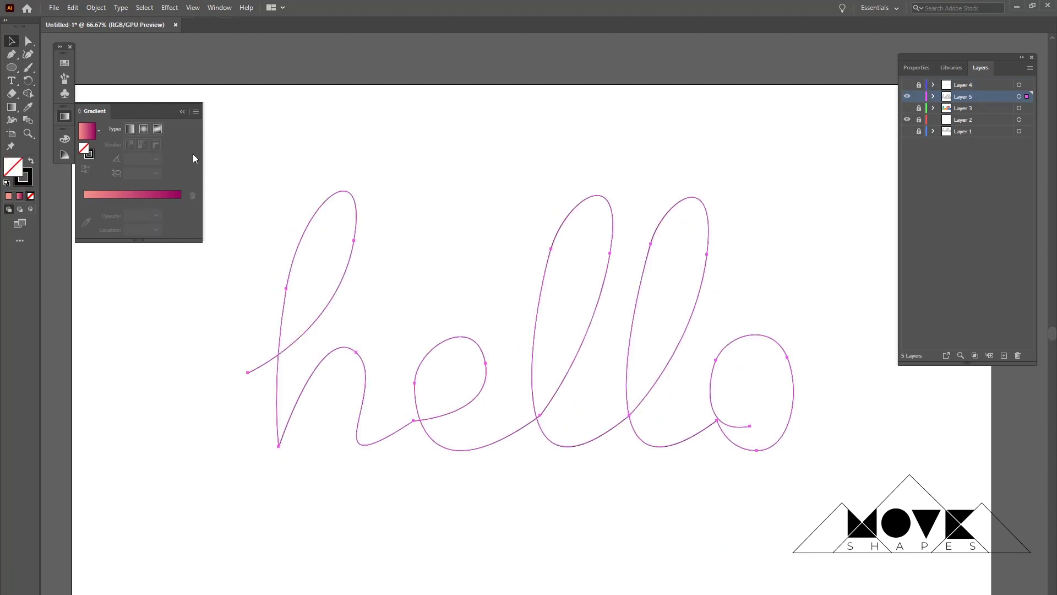
Copy the "hello" path and paste it in the same position onto a new layer above Layer 5.
left_click(54, 7)
mouse_move(73, 8)
left_click(99, 62)
left_click(1004, 355)
left_click(73, 8)
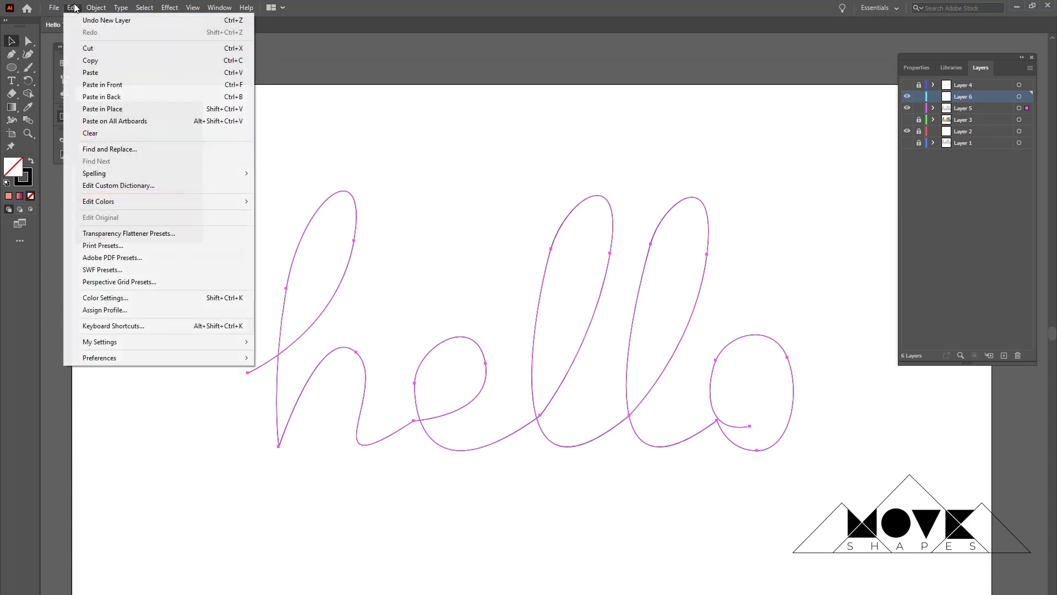
left_click(98, 101)
Lock and hide Layer 6, leave Layer 5 visible and unlocked, and deselect its path.
left_click(918, 108)
left_click(907, 96)
left_click(907, 96)
left_click(918, 96)
left_click(906, 96)
left_click(907, 108)
left_click(644, 258)
left_click(806, 245)
left_click(707, 269)
Delete the Layer 5 path's anchor points beyond the first, keeping only the opening upstroke segment of the h.
left_click(30, 41)
left_click_drag(819, 510, 404, 153)
left_click(72, 7)
left_click(102, 135)
left_click_drag(389, 488, 274, 424)
key("Delete")
left_click(347, 379)
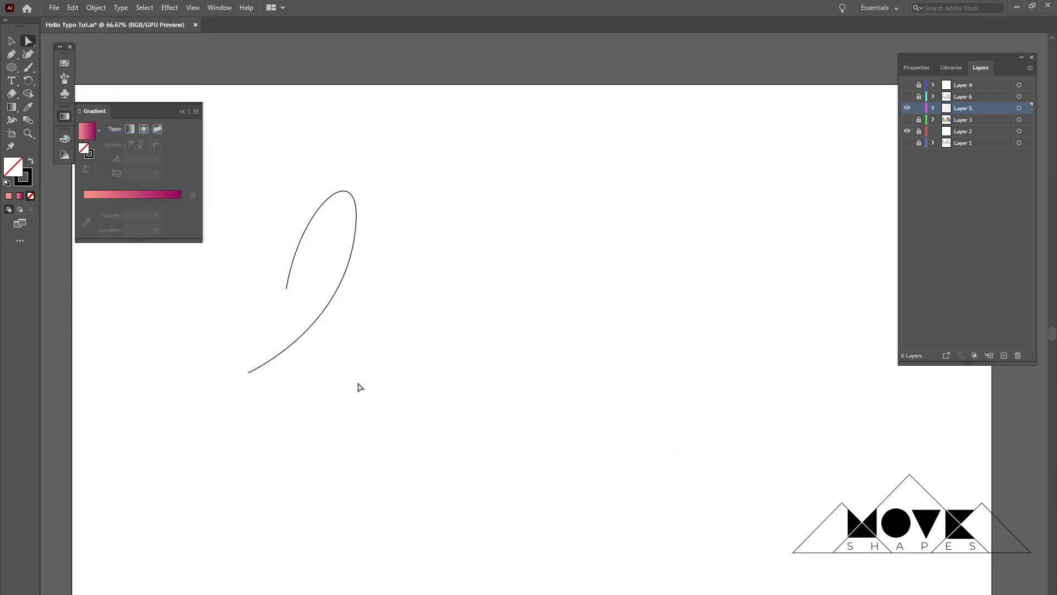
left_click_drag(253, 262, 289, 290)
key("Delete")
left_click(486, 218)
Paste the copied path in place onto a new layer above Layer 5 and delete everything beyond the h's downstroke.
left_click(1004, 356)
left_click(73, 7)
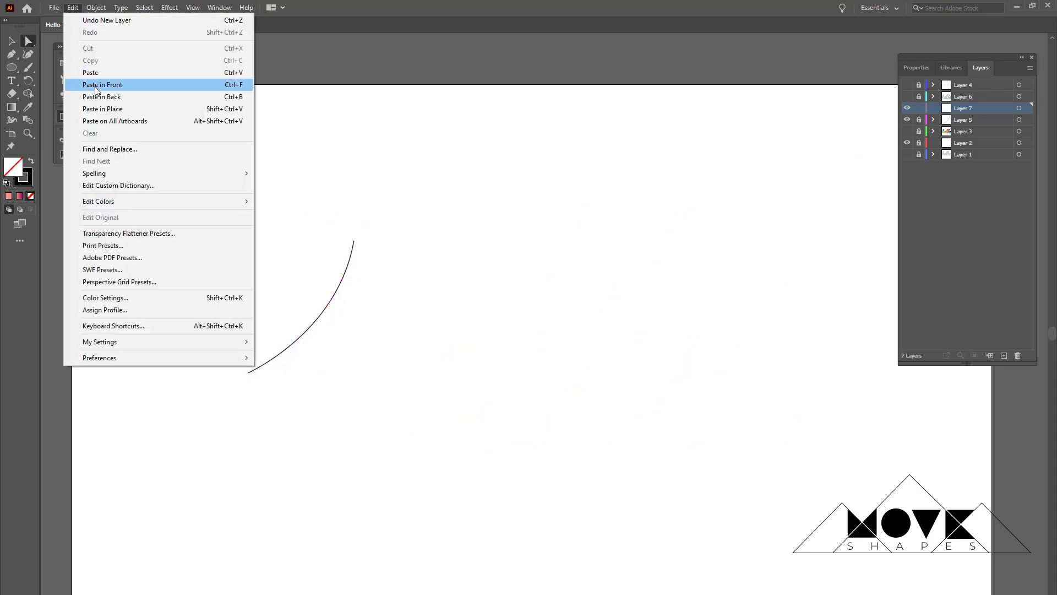
left_click(113, 109)
mouse_move(848, 509)
left_mouse_down()
mouse_move(474, 167)
mouse_move(397, 142)
left_mouse_up()
key("Delete")
mouse_move(435, 415)
left_mouse_down()
mouse_move(402, 405)
mouse_move(334, 340)
left_mouse_up()
key("Delete")
left_click(359, 423)
Hide Layer 5, delete the opening upstroke segment from the Layer 7 path, and show Layer 5 again.
left_click(907, 119)
left_click_drag(208, 329, 256, 389)
key("Delete")
left_click(907, 120)
left_click(907, 108)
left_click(907, 108)
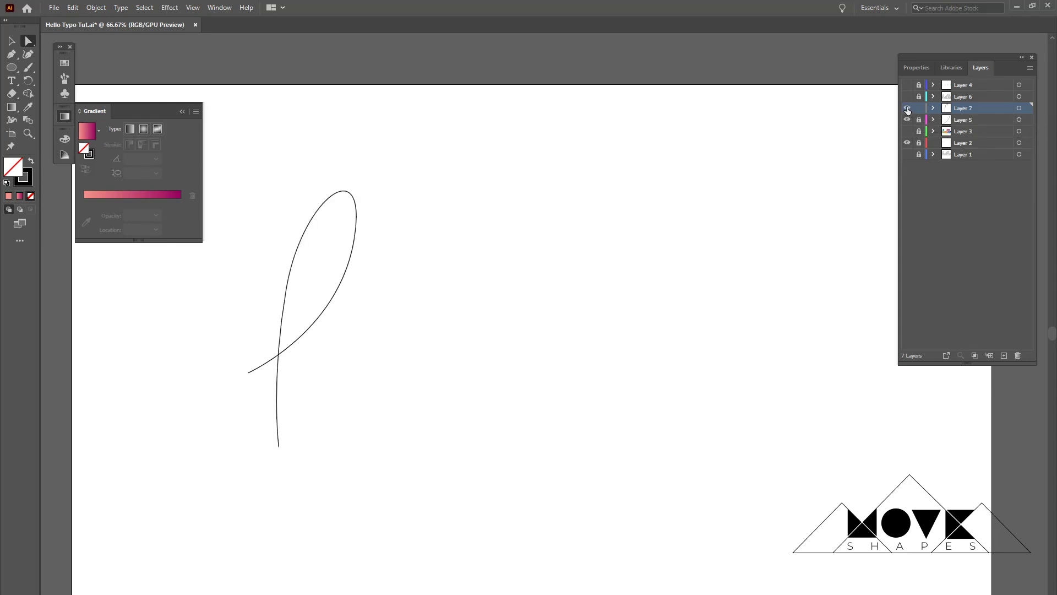
Paste the copied path in place onto a new layer above Layer 7 and delete the "ello" part.
left_click(1004, 356)
left_click(72, 7)
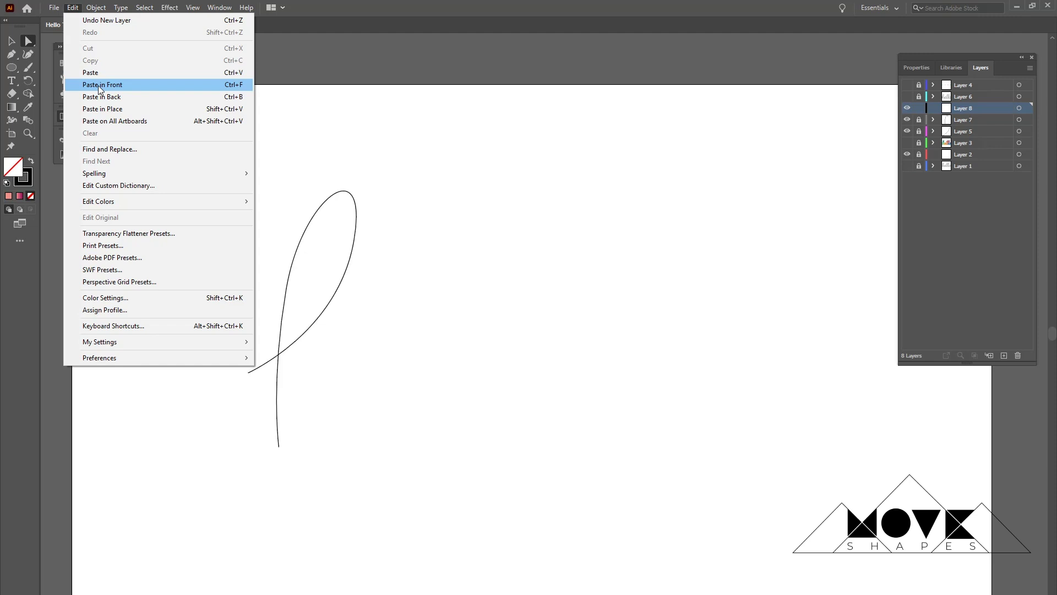
left_click(77, 76)
left_click_drag(854, 497, 421, 138)
key("Delete")
left_click_drag(423, 394, 424, 396)
key("Delete")
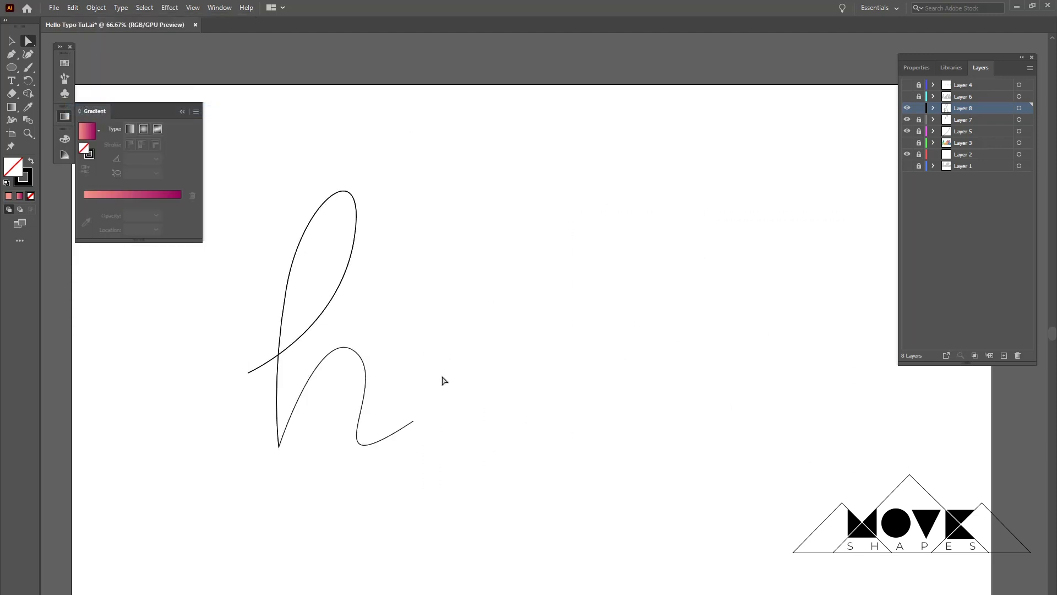
Delete the h's upper loop and downstroke from the Layer 8 path, keeping only the arch, and lock the layer.
left_click_drag(258, 384, 259, 384)
key("Delete")
mouse_move(257, 172)
left_mouse_down()
mouse_move(394, 299)
mouse_move(395, 290)
left_mouse_up()
key("Delete")
left_click(472, 352)
left_click(907, 107)
left_click(908, 108)
left_click(919, 108)
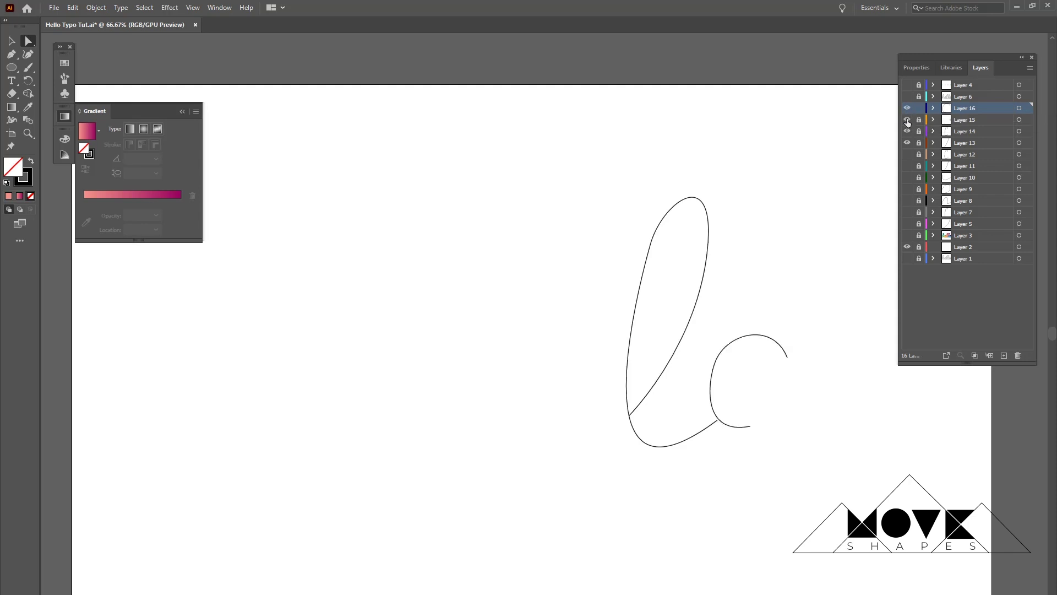
Show all the path segment layers from Layer 5 to Layer 16 and lock Layer 16.
left_click(907, 119)
left_click(907, 131)
left_click(908, 131)
left_click(929, 120)
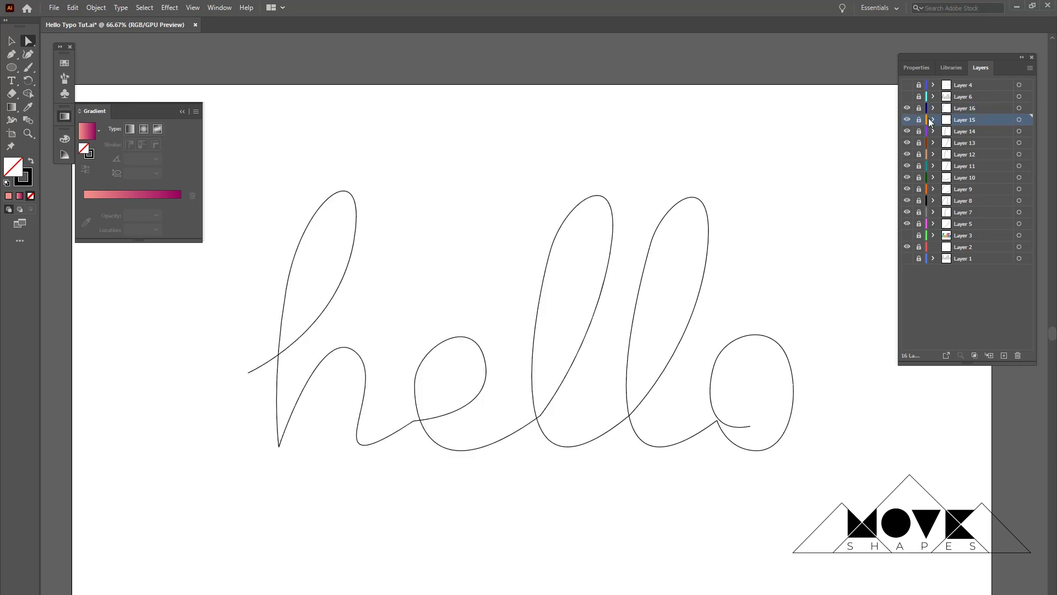
Show and unlock Layer 4 and select its four gradient circles.
left_click(907, 85)
left_click_drag(193, 505, 791, 562)
left_click_drag(741, 515, 267, 550)
Set the blend spacing for the four circles to Specified Steps with a value of 2.
left_click(95, 7)
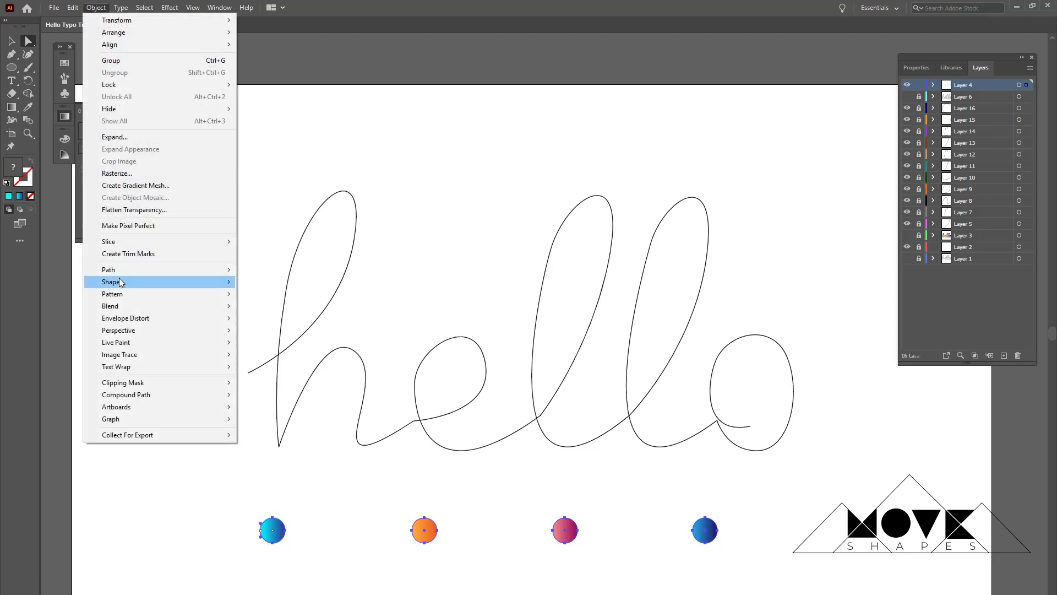
mouse_move(165, 306)
left_click(286, 336)
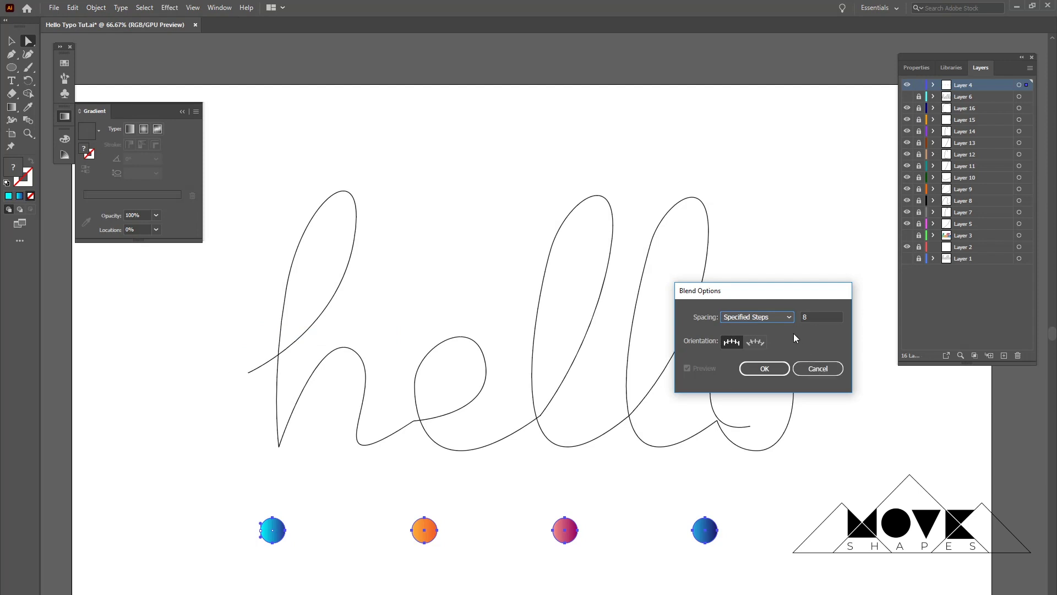
left_click(784, 316)
left_click(776, 337)
left_click(804, 317)
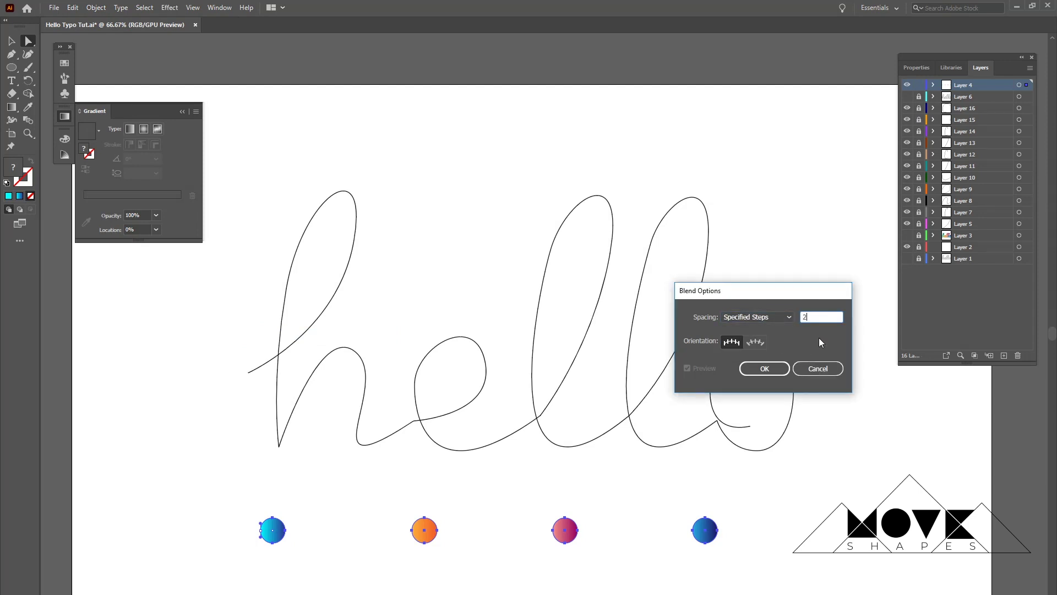
type("2")
left_click(774, 366)
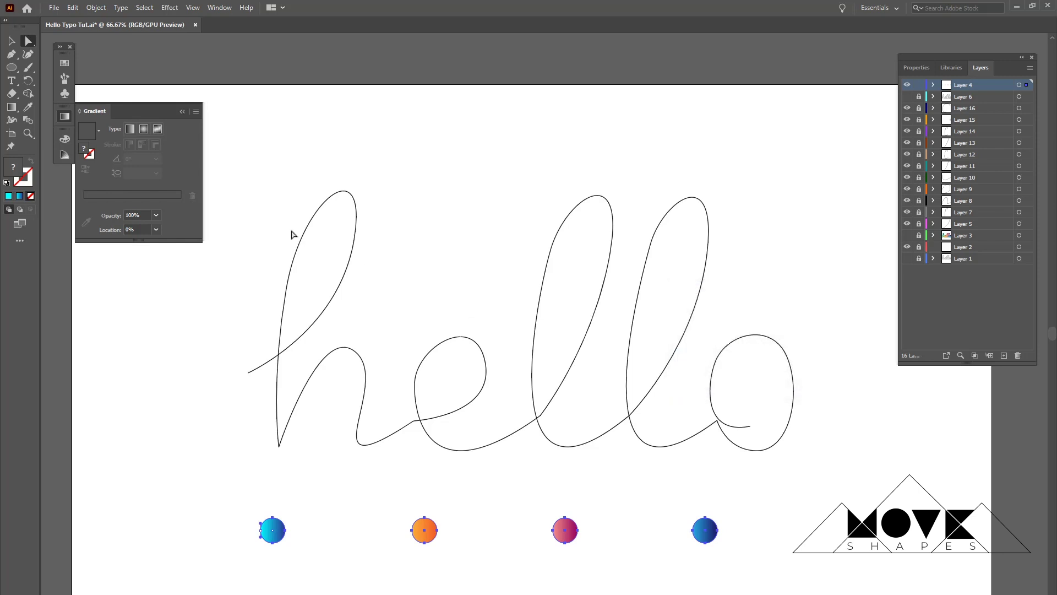
Make a blend from the four gradient circles on Layer 4 and deselect it.
left_click(96, 8)
mouse_move(184, 304)
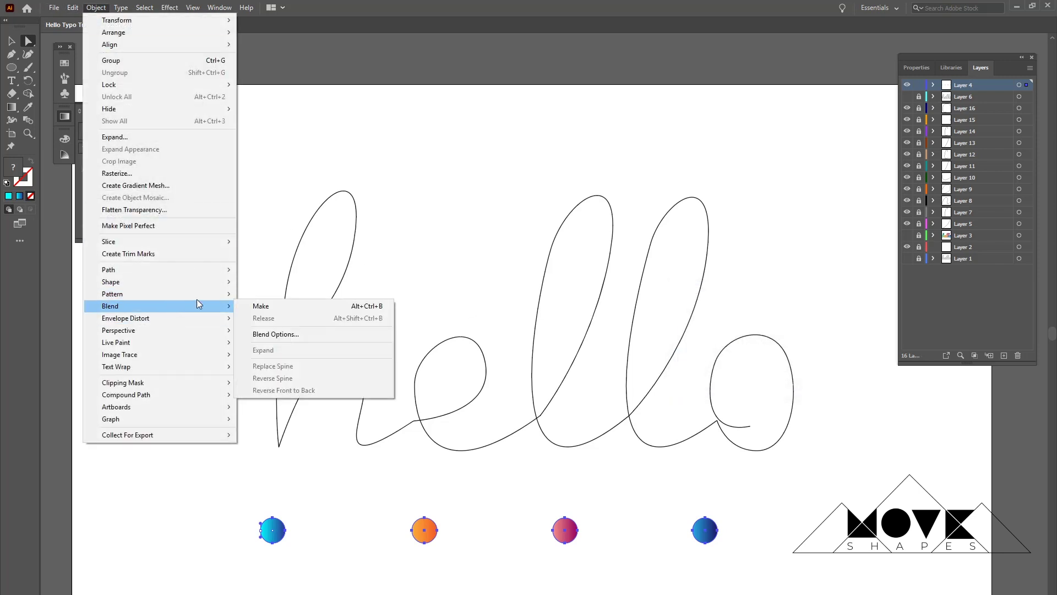
left_click(276, 306)
left_click(819, 332)
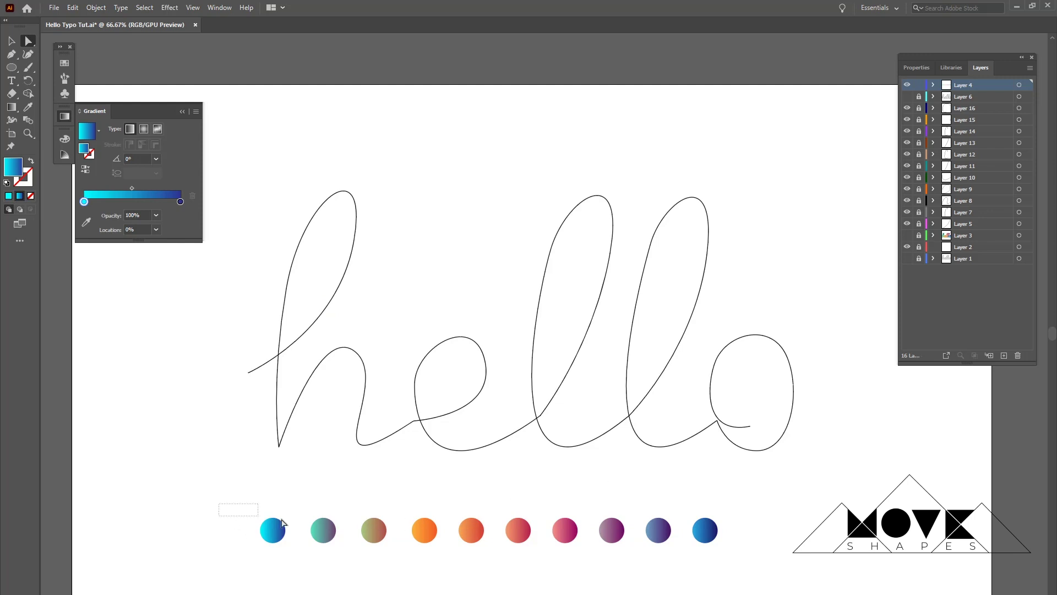
Select the blended row of circles and expand it into separate shapes.
left_click_drag(282, 522, 698, 559)
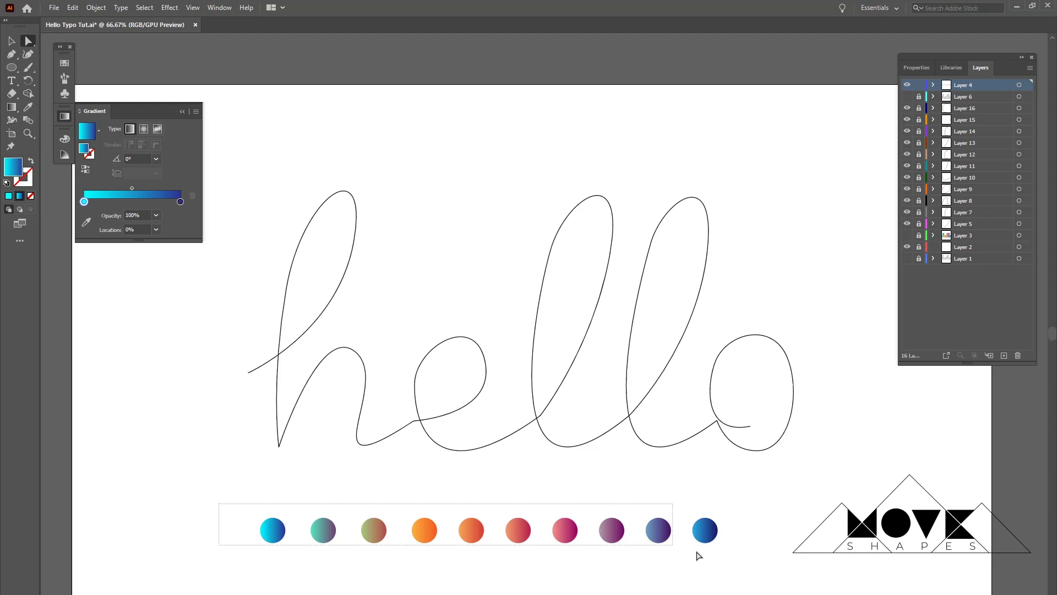
left_click(96, 7)
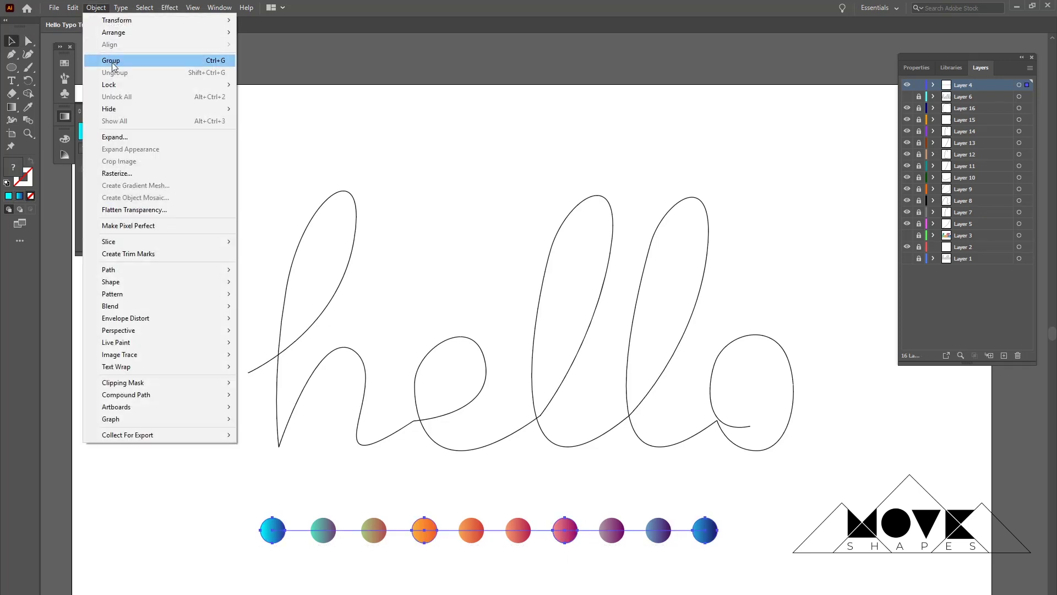
left_click(127, 138)
left_click(666, 404)
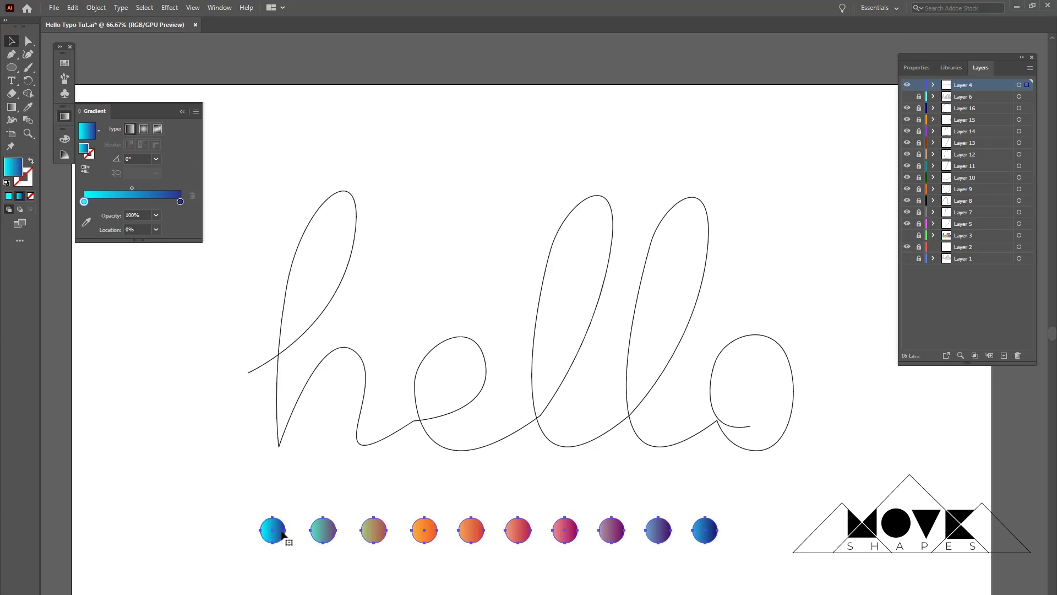
Ungroup the expanded row so each gradient circle can be selected individually.
left_click(325, 531)
right_click(324, 533)
left_click(356, 431)
left_click(278, 533)
left_click(319, 534)
left_click(384, 569)
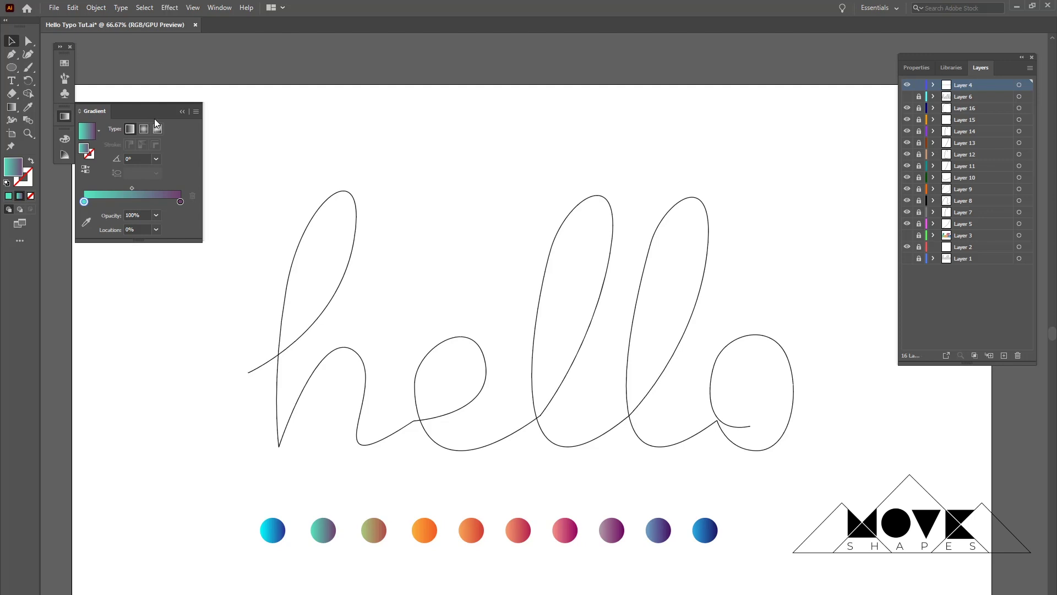
Collapse the Gradient panel and place a duplicate of the first two circles beside the upper part of the h.
left_click(181, 130)
left_click_drag(207, 494, 284, 557)
left_click(250, 573)
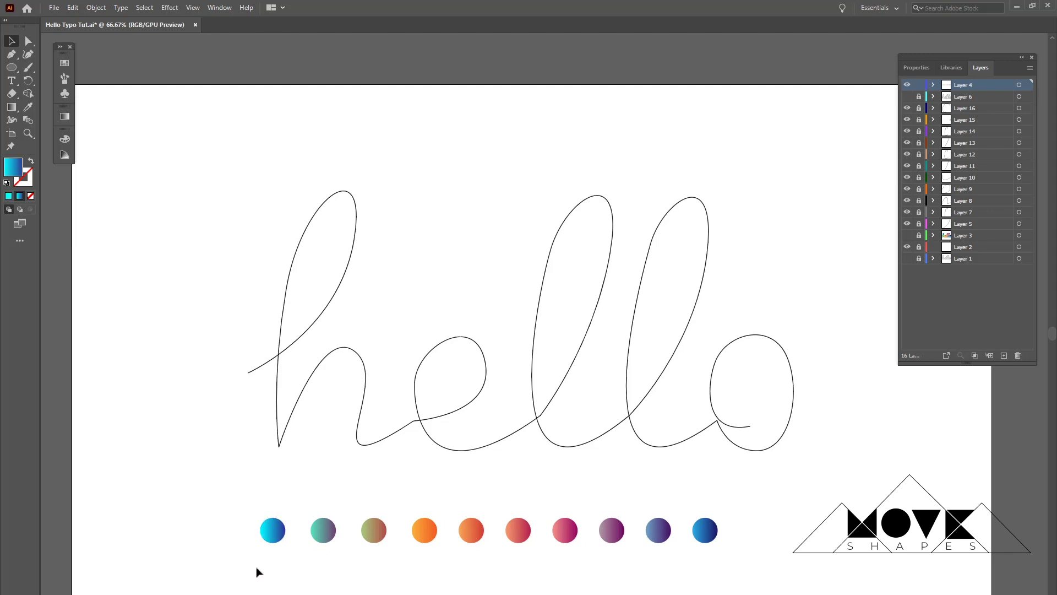
left_click_drag(219, 516, 352, 574)
left_click_drag(324, 528, 173, 161)
left_click(200, 306)
Duplicate each remaining pair of neighbouring circles and stack the pairs below the first, making nine rows.
left_click_drag(367, 547, 176, 215)
left_click_drag(356, 508, 176, 244)
left_click_drag(426, 528, 178, 298)
left_click_drag(511, 550, 173, 335)
left_click_drag(492, 502, 181, 377)
left_click_drag(556, 507, 174, 419)
left_click(212, 460)
left_click_drag(594, 505, 176, 446)
left_click_drag(641, 510, 177, 492)
left_click(220, 496)
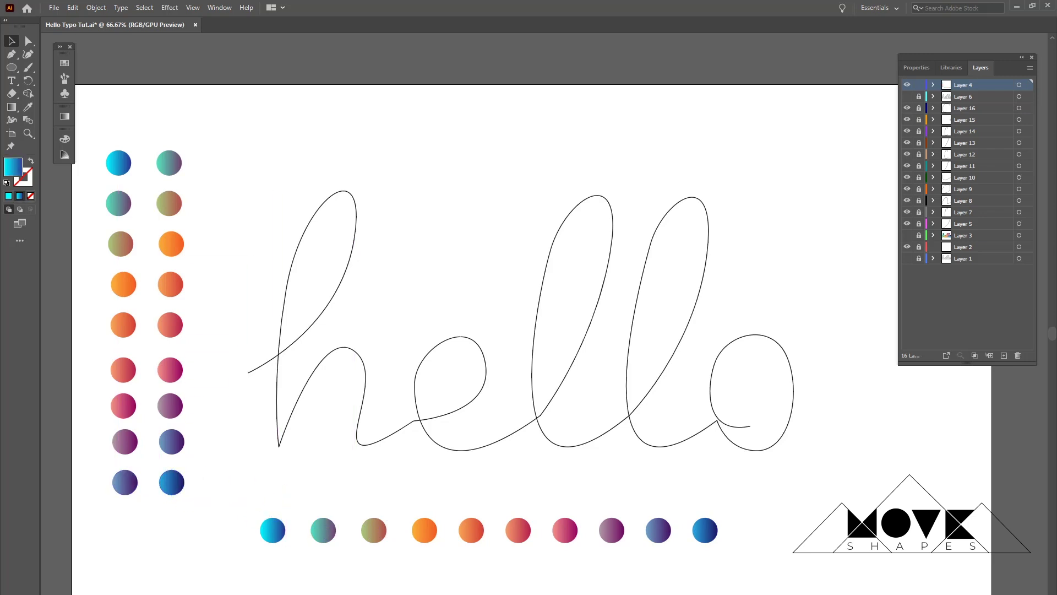
Select the topmost circle pair and set the blend spacing to a Specified Distance of 1 pt.
left_click_drag(101, 147, 190, 174)
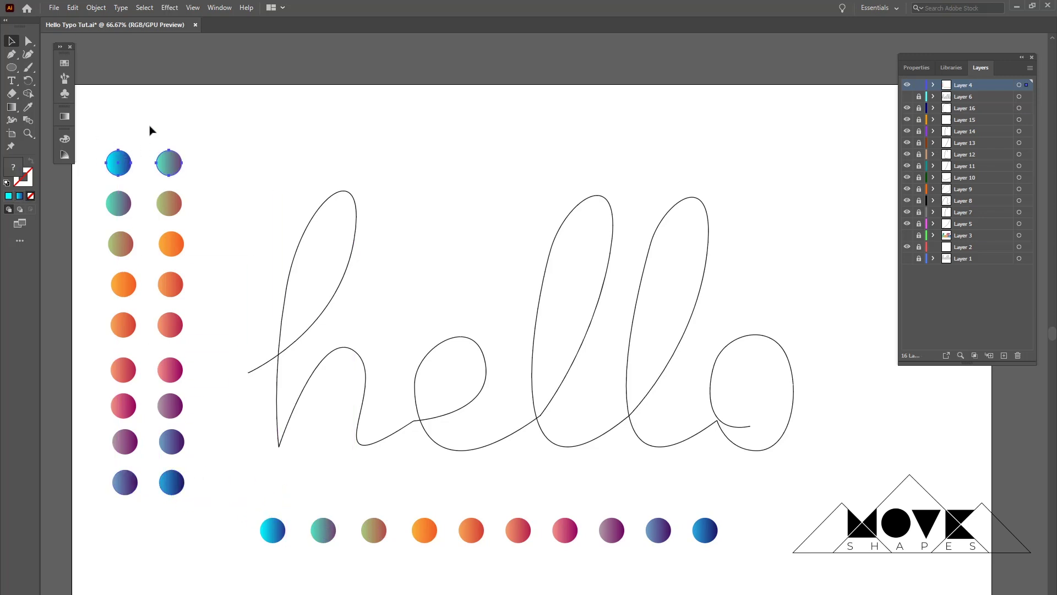
left_click(94, 9)
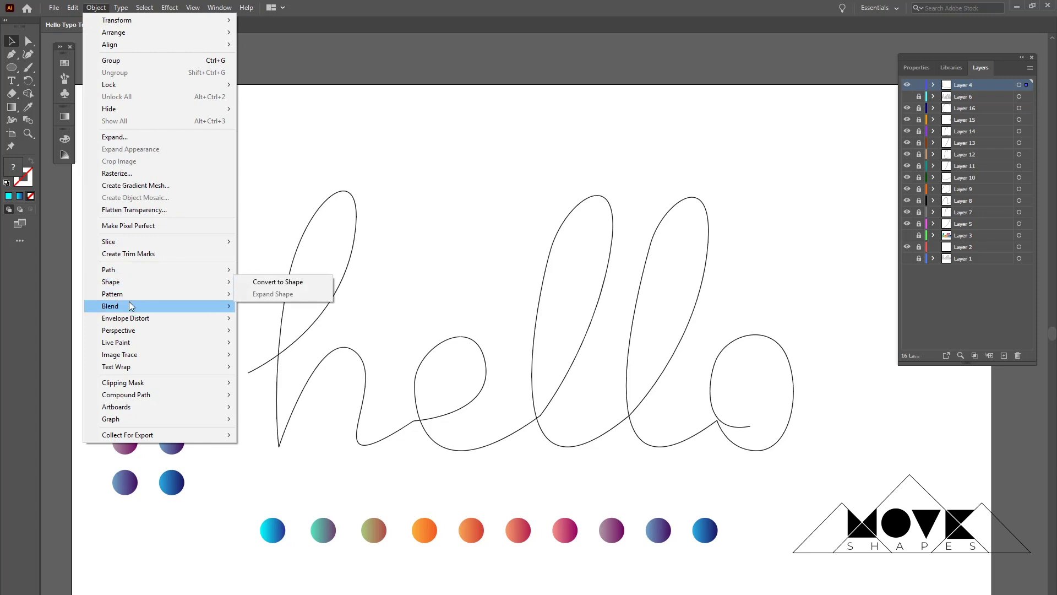
mouse_move(218, 308)
left_click(288, 334)
left_click(738, 318)
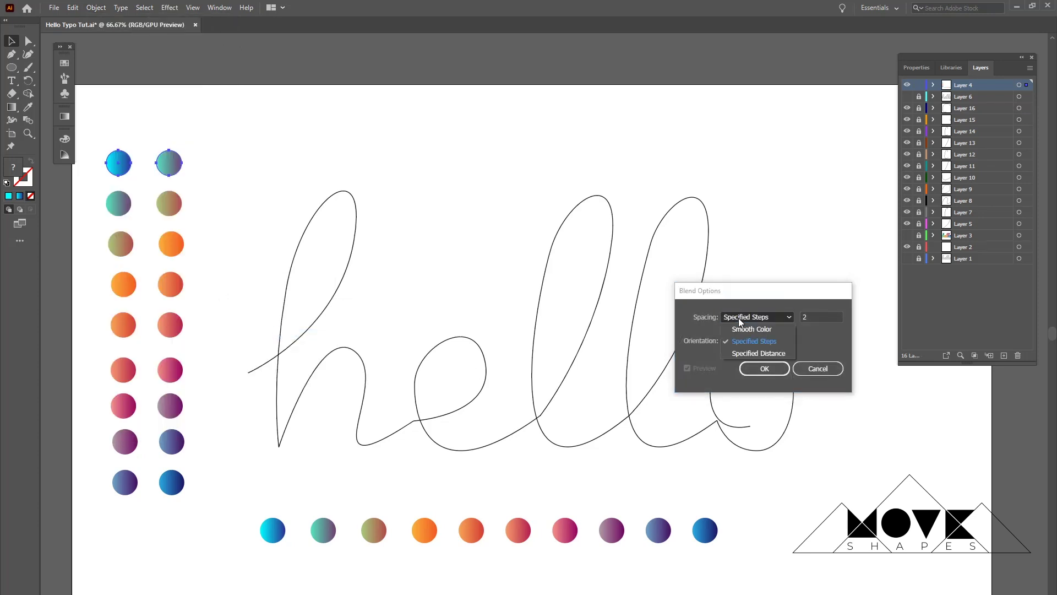
left_click(746, 353)
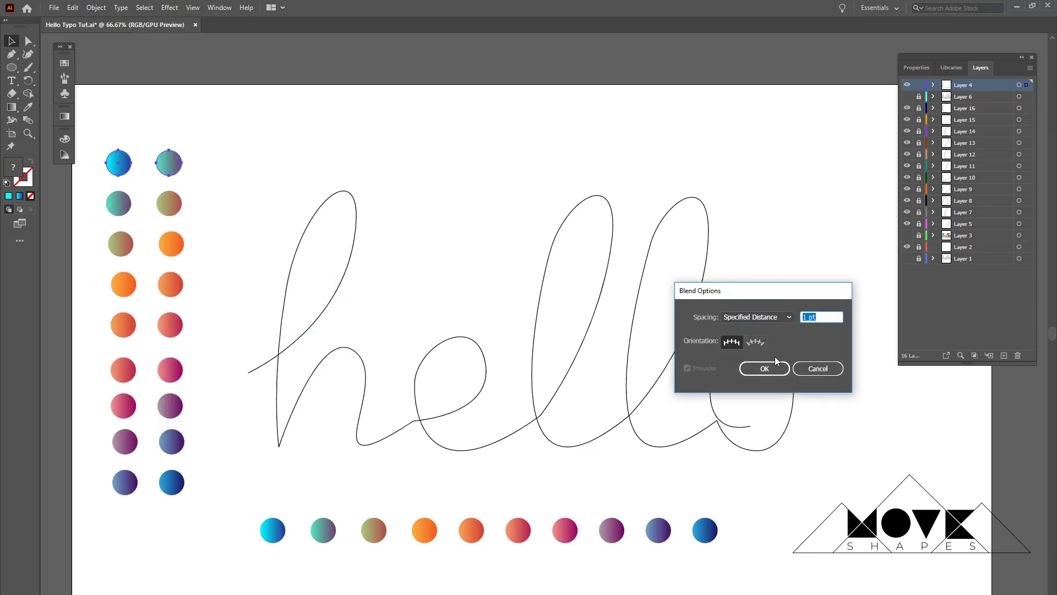
left_click(779, 372)
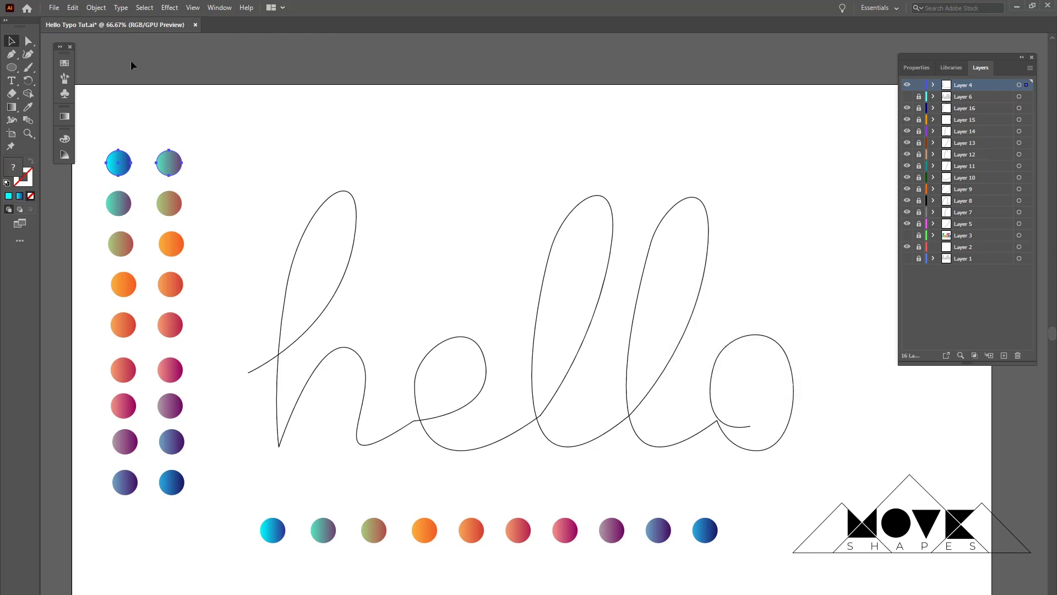
Make a blend from the topmost pair of gradient circles and deselect it.
left_click(98, 10)
left_click(243, 311)
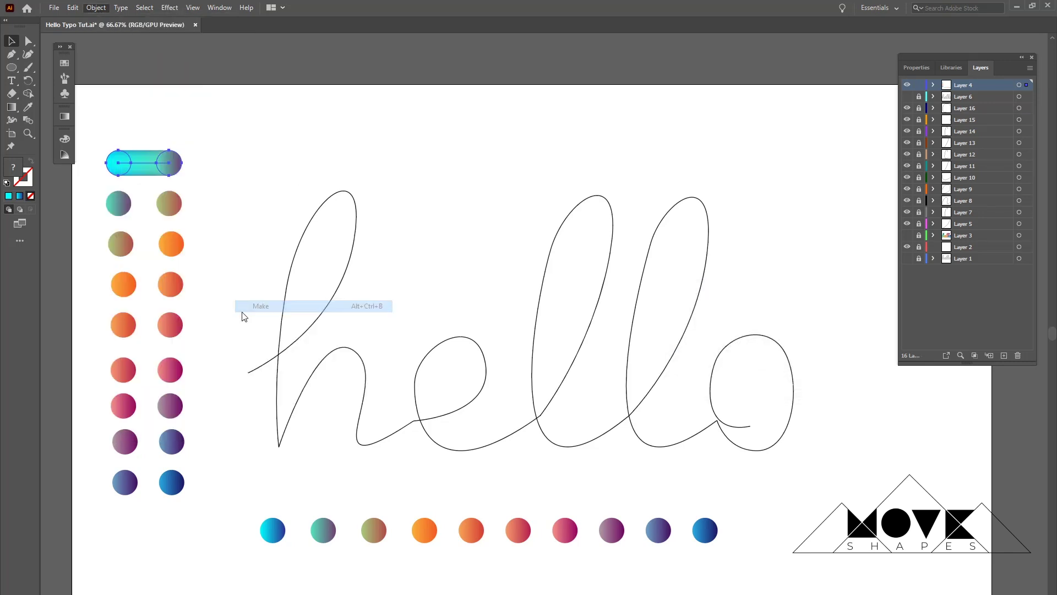
left_click(257, 182)
Make a separate blend from each of the remaining eight circle pairs in the stacked column.
left_click_drag(105, 199, 203, 226)
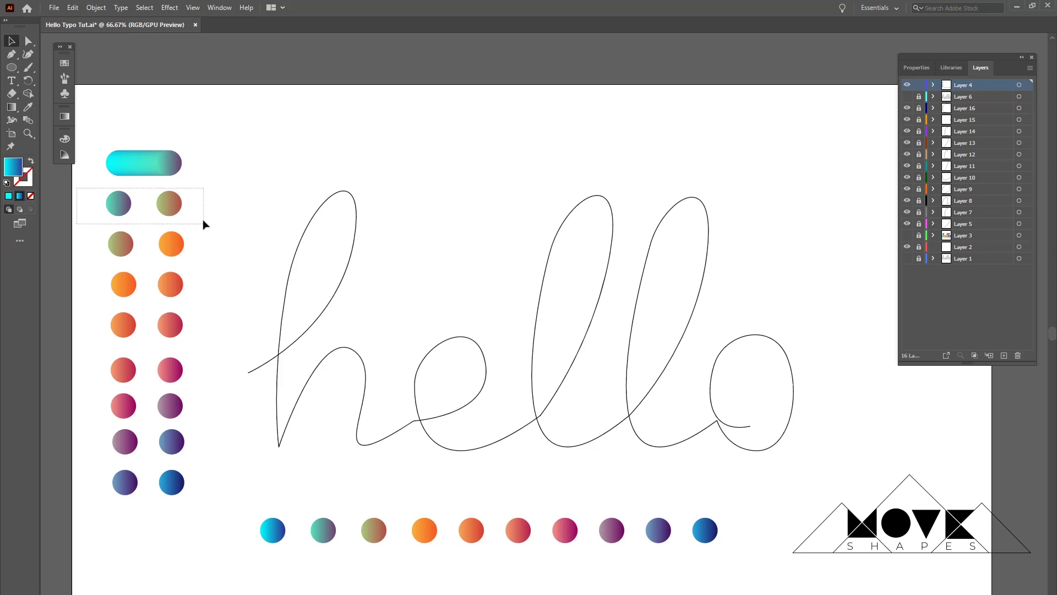
left_click(96, 7)
mouse_move(153, 306)
left_click(257, 307)
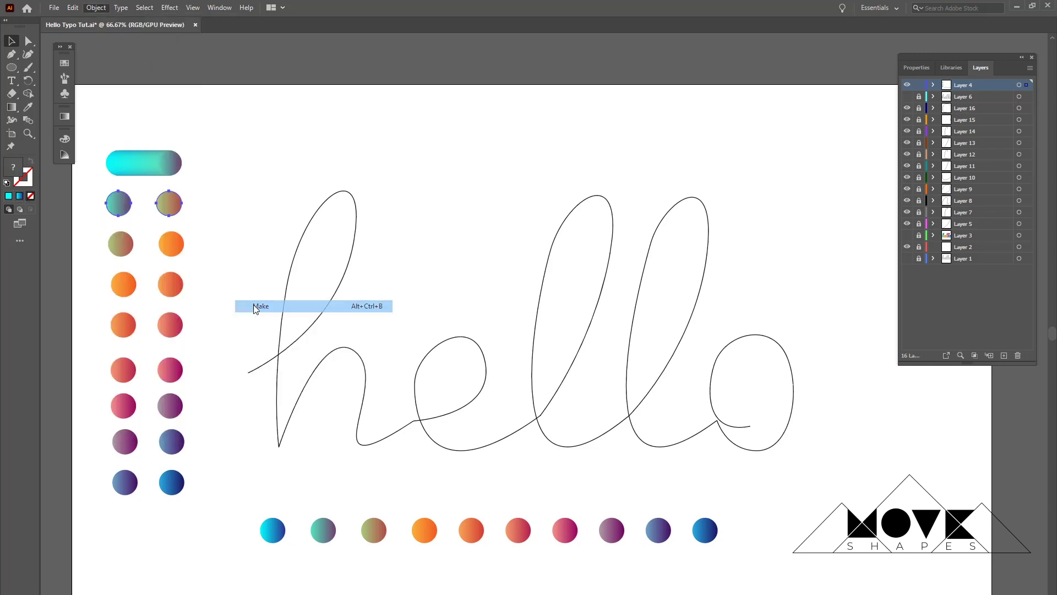
left_click_drag(99, 232, 193, 253)
left_click(95, 8)
left_click(261, 306)
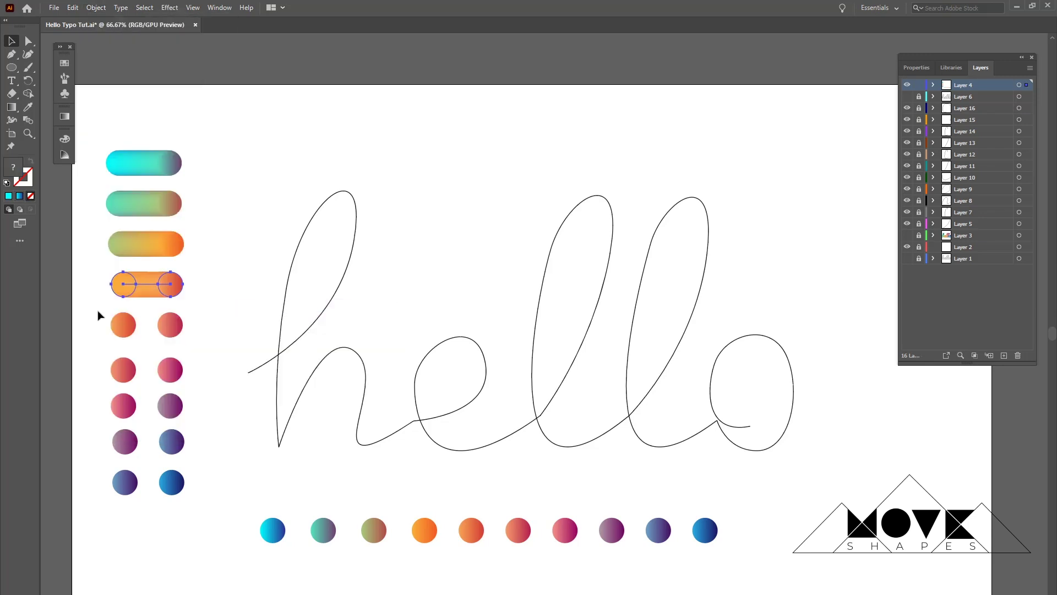
left_click(96, 8)
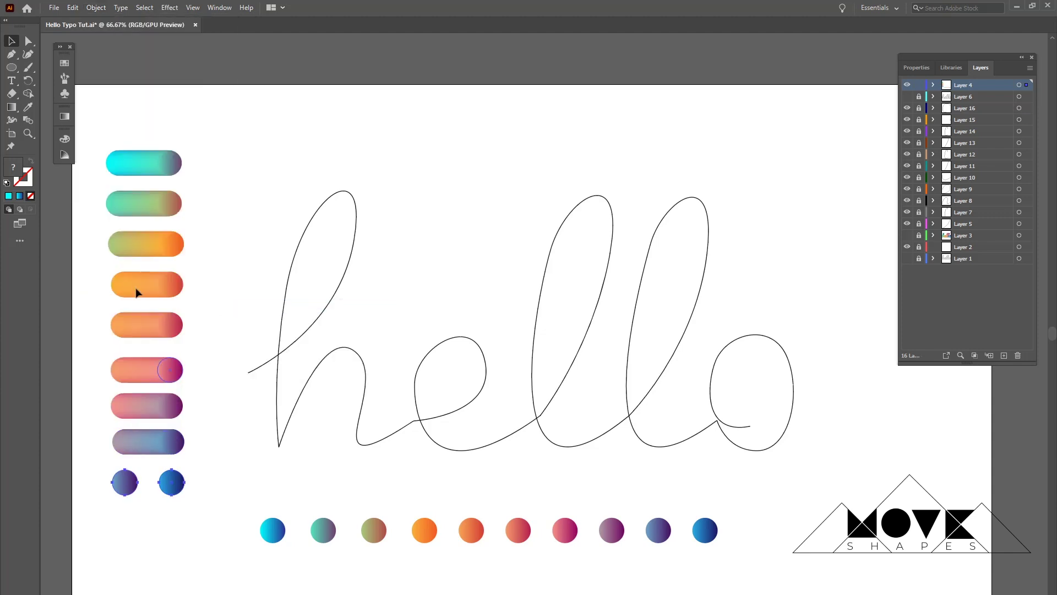
key("ctrl+alt+b")
left_click(475, 211)
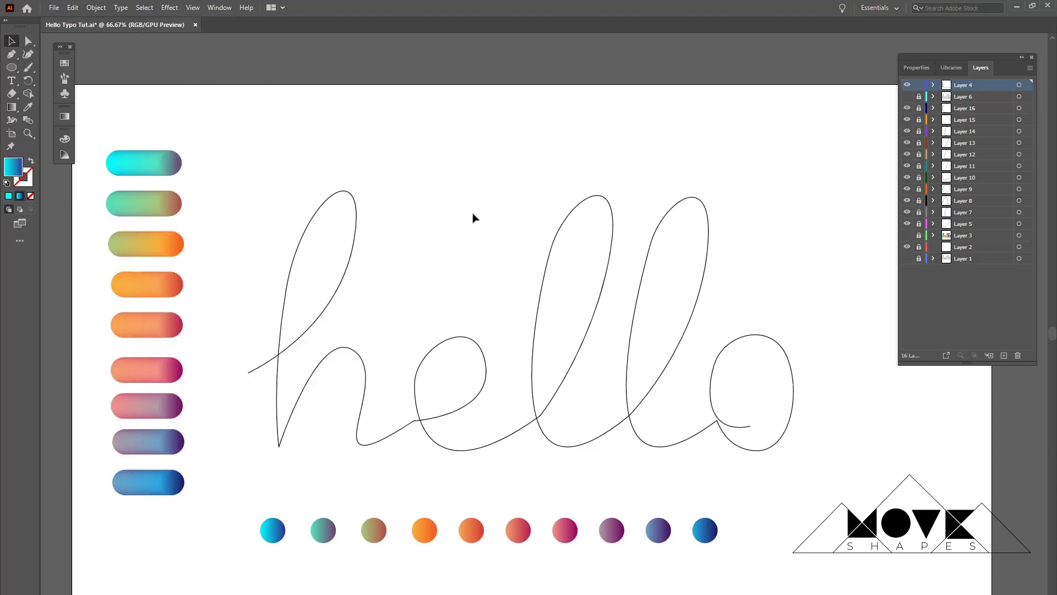
Unlock Layer 5 and replace the topmost cyan blend's spine with the h's first upstroke path.
left_click(146, 165)
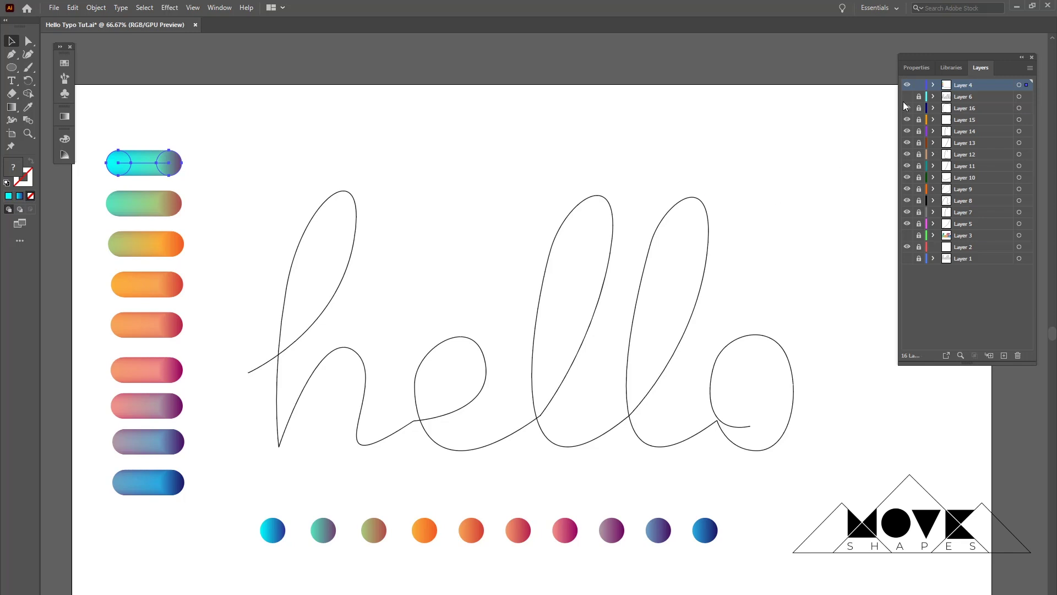
left_click(959, 225)
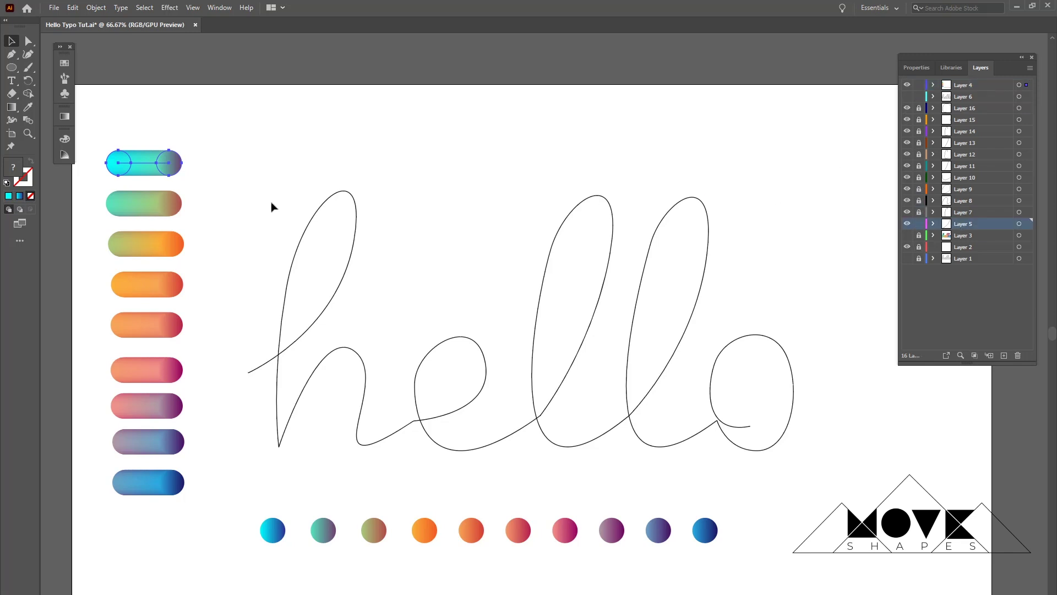
left_click(277, 220)
left_click(268, 363)
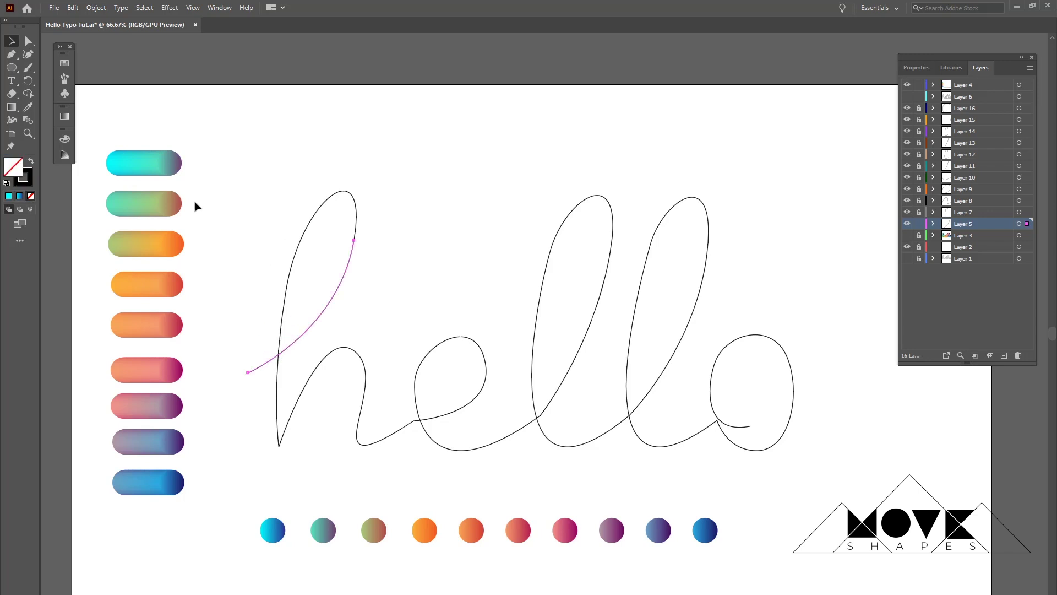
left_click(155, 167, "shift")
left_click(96, 8)
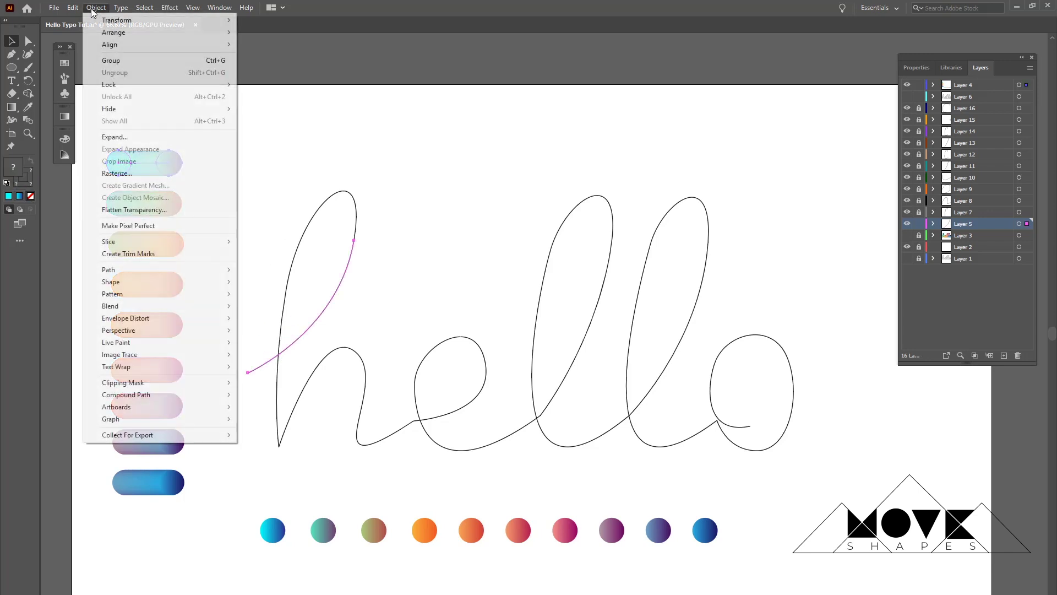
mouse_move(167, 305)
left_click(283, 367)
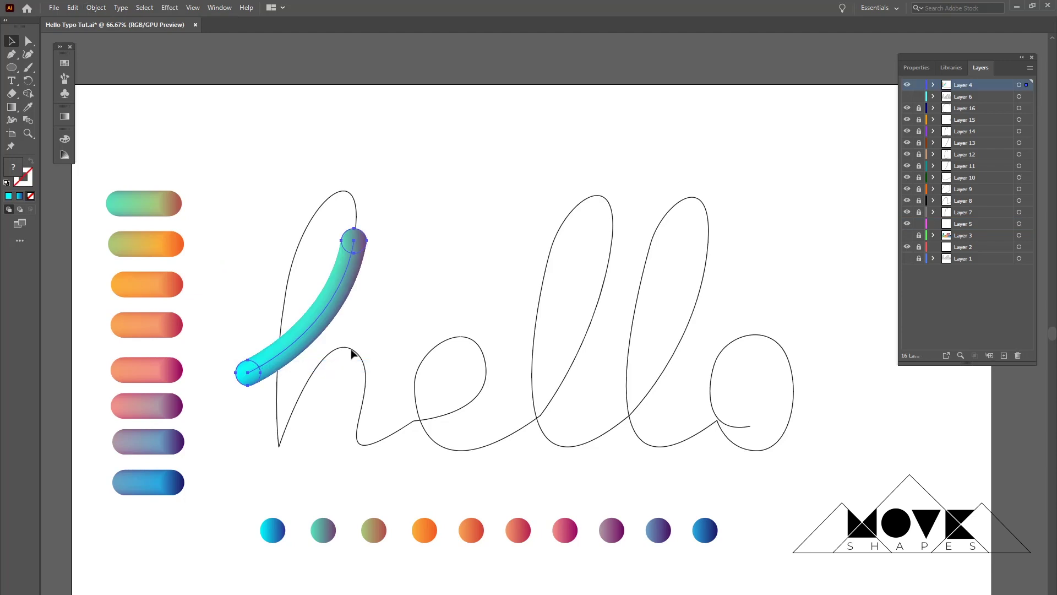
Replace the spine of the topmost remaining green blend with the h's loop and stem path on Layer 7.
left_click(349, 206)
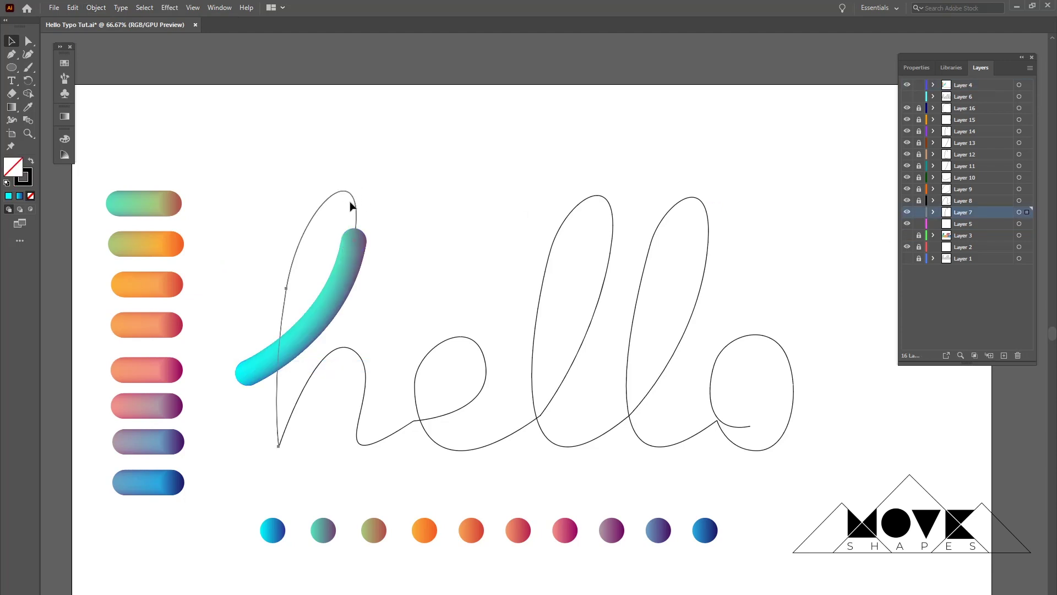
left_click(172, 212, "shift")
left_click(104, 10)
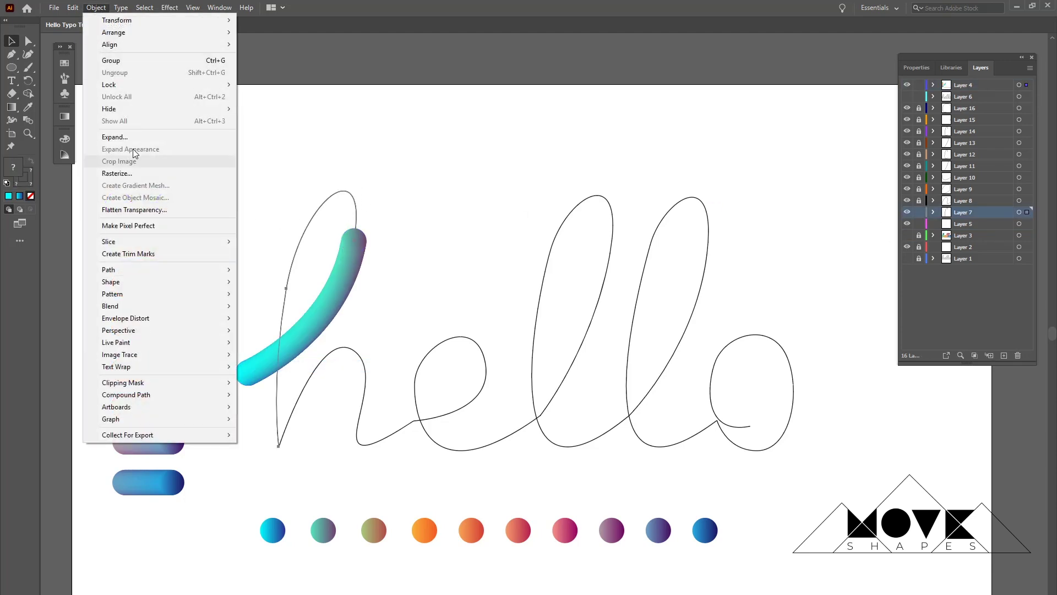
mouse_move(118, 308)
left_click(277, 367)
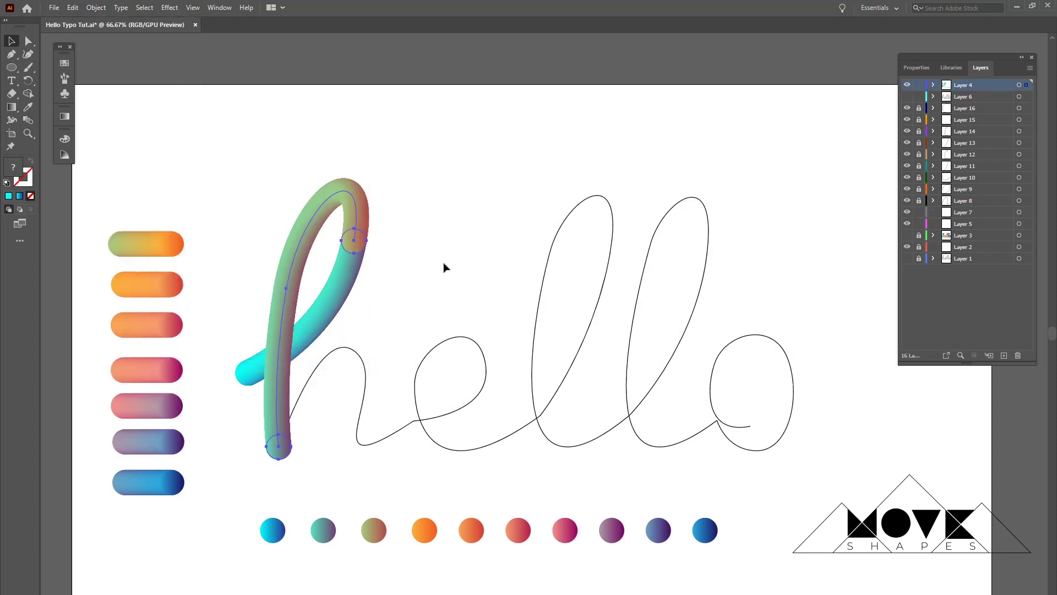
Reverse the spine of the blend on the h's loop and stem and deselect it.
left_click(355, 242)
left_click(96, 7)
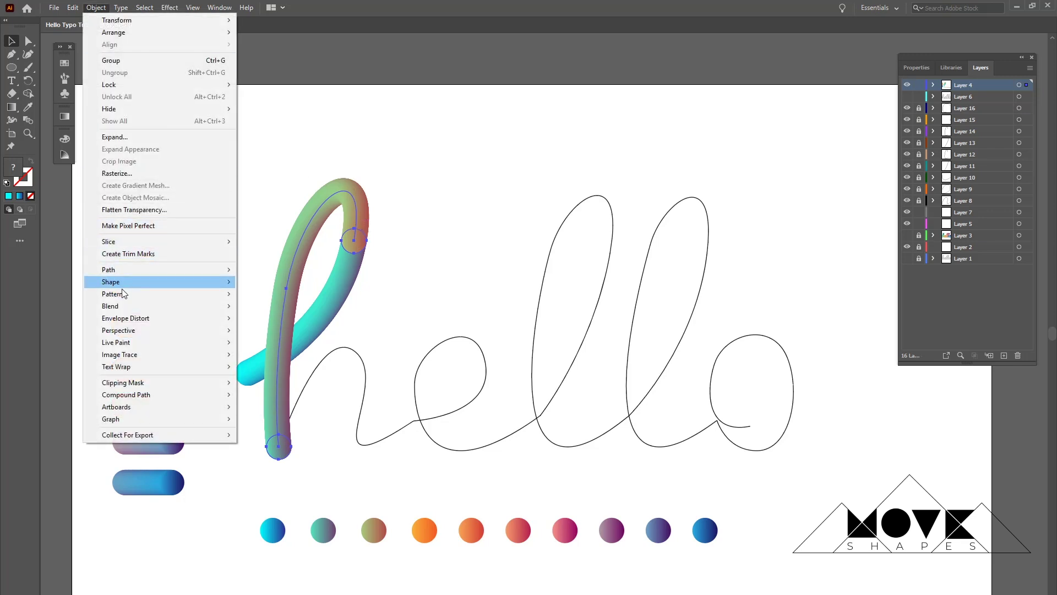
mouse_move(226, 306)
left_click(286, 379)
left_click(425, 299)
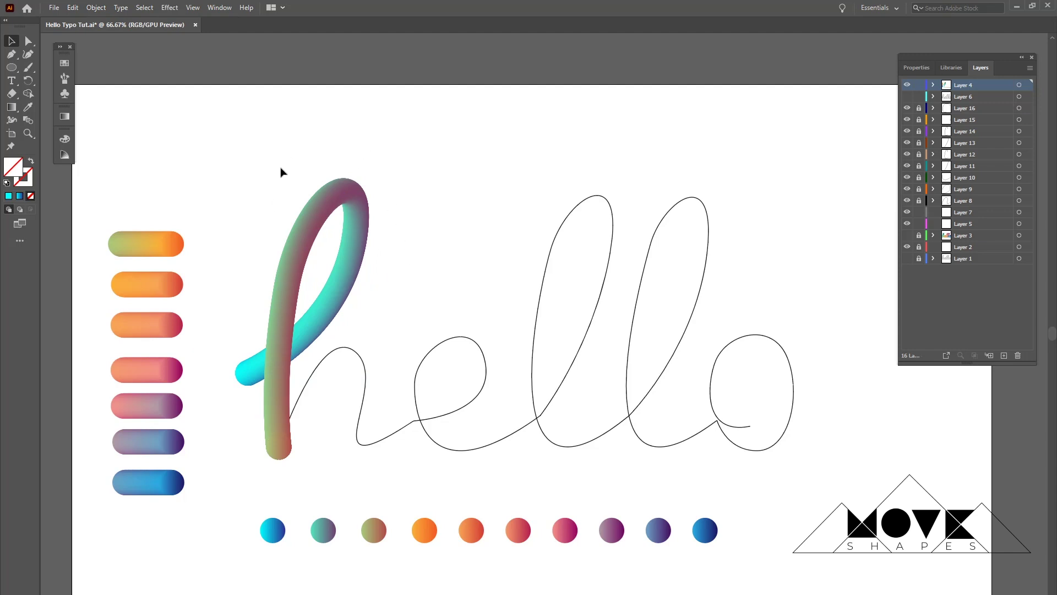
Replace the spine of the green-to-orange blend with the h's arch path on Layer 8.
left_click(361, 359)
left_click(170, 243, "shift")
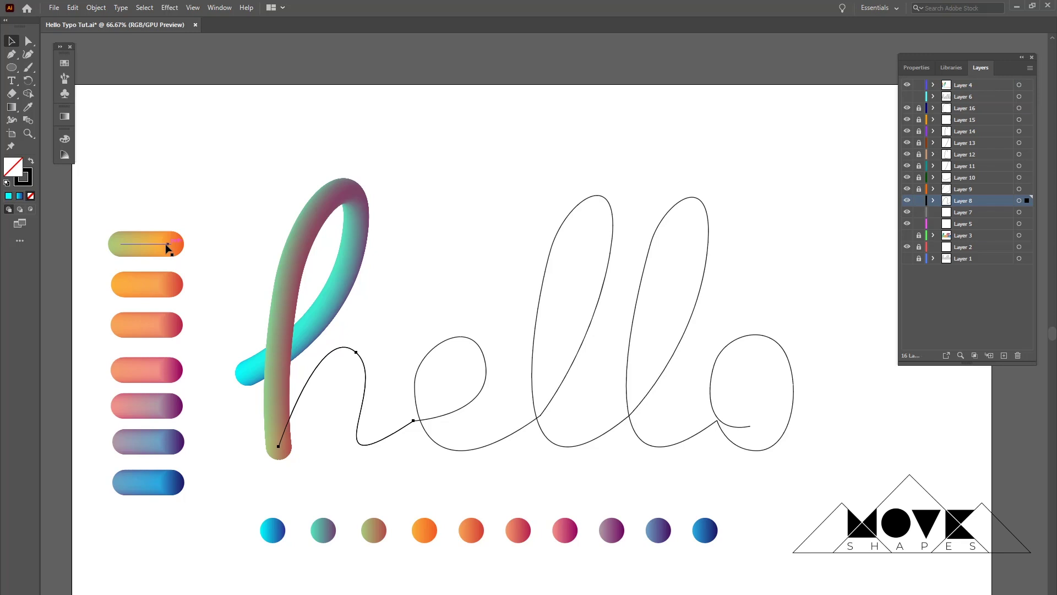
left_click(96, 8)
mouse_move(220, 306)
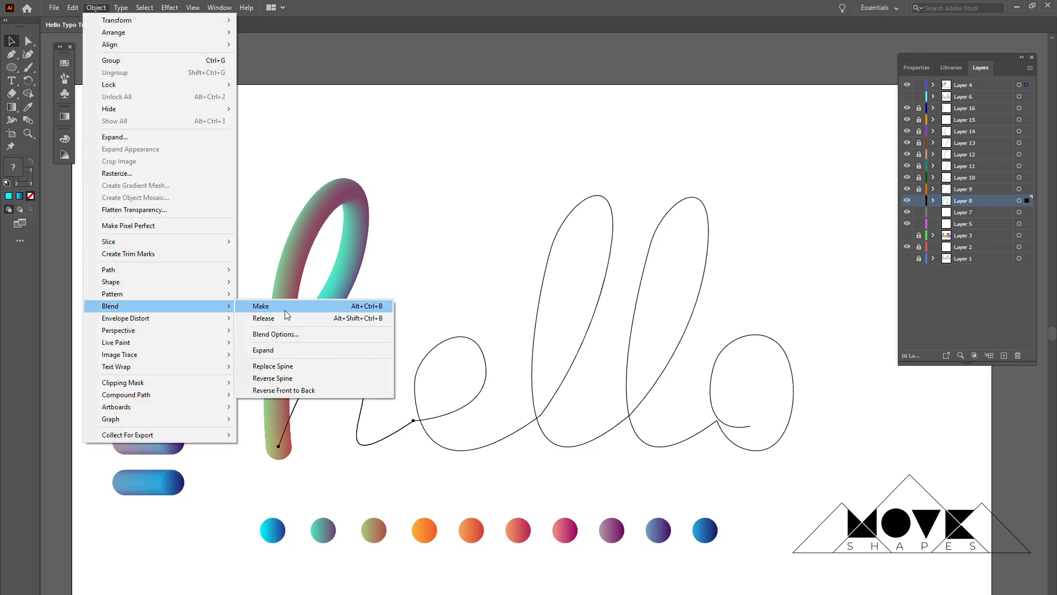
left_click(292, 365)
left_click(420, 292)
Reverse the spine of the blend on the h's arch and deselect it.
left_click_drag(368, 347, 358, 357)
key("ctrl+z")
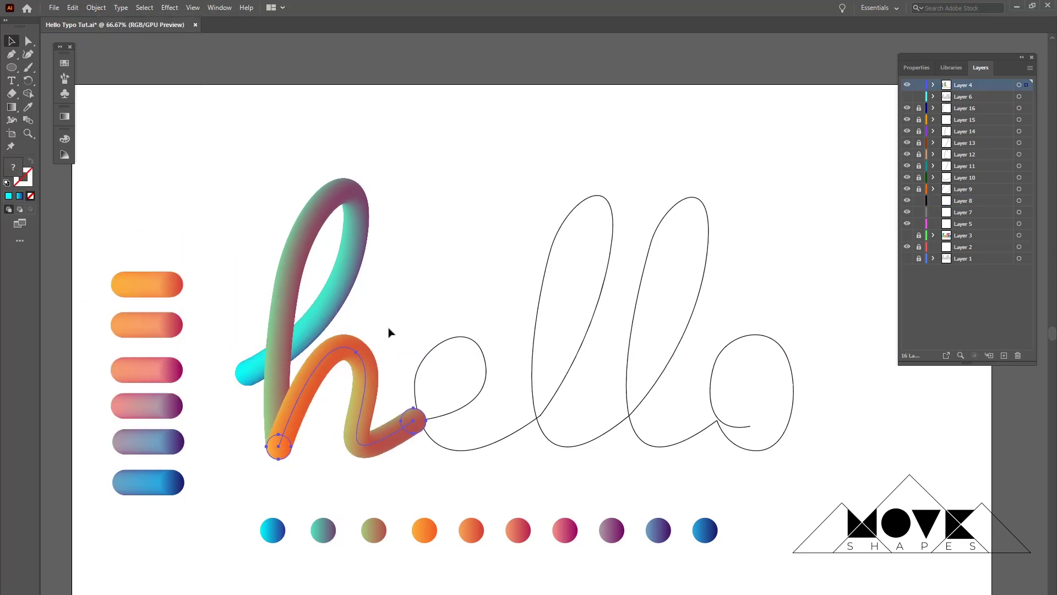
left_click(94, 12)
mouse_move(135, 306)
left_click(279, 378)
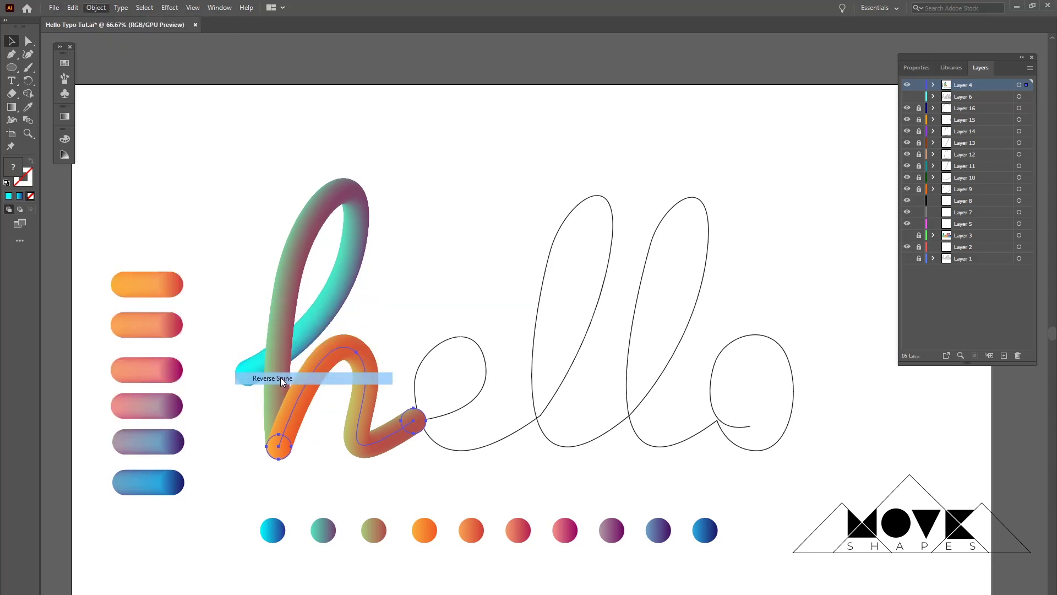
left_click(450, 273)
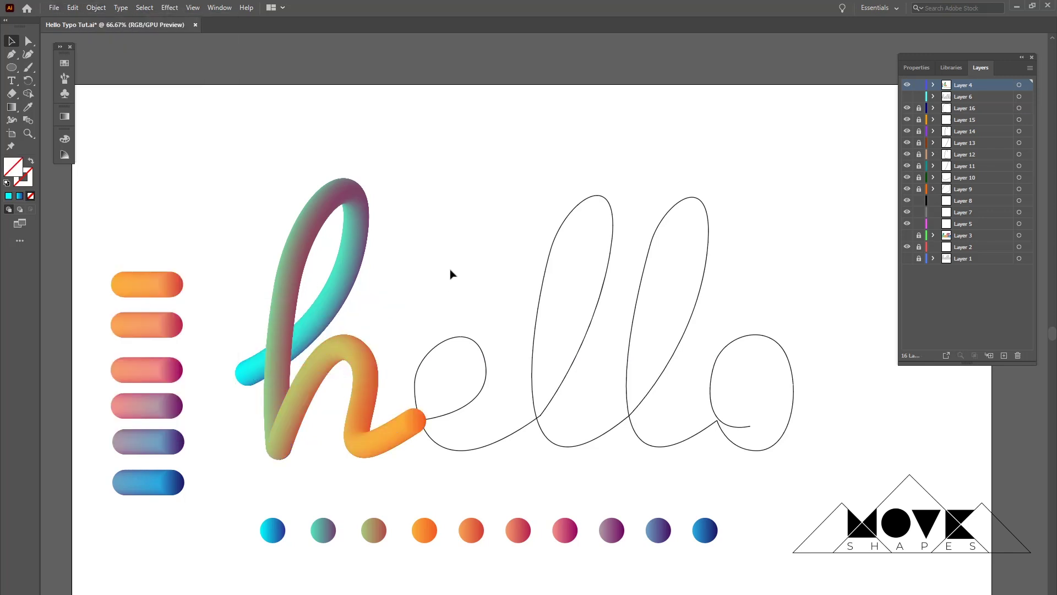
Replace the spine of the topmost remaining orange blend with the e's upper loop path on Layer 9.
left_click(452, 412)
left_click(147, 284, "shift")
left_click(96, 8)
mouse_move(120, 306)
left_click(279, 366)
Unlock Layer 10, apply the topmost remaining blend to the e's lower curve as its new spine, and reverse that spine.
left_click(919, 177)
left_click(464, 449)
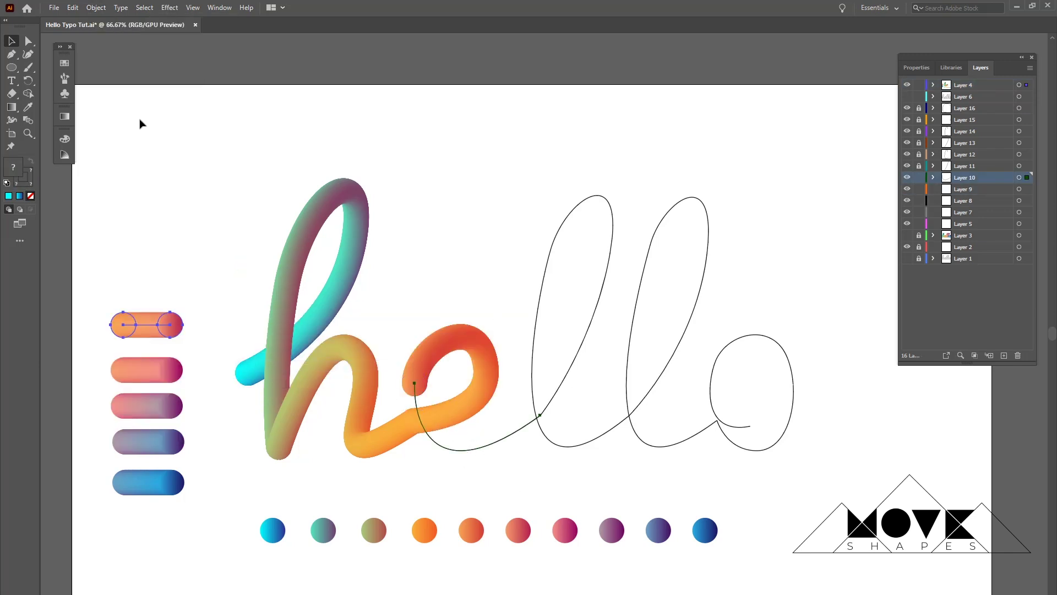
left_click(170, 329, "shift")
left_click(95, 8)
left_click(297, 365)
left_click(96, 8)
left_click(279, 378)
left_click(589, 478)
Unlock Layer 11, apply the topmost remaining blend to the first l's upstroke as its new spine, and reverse that spine.
left_click(919, 166)
left_click(609, 253)
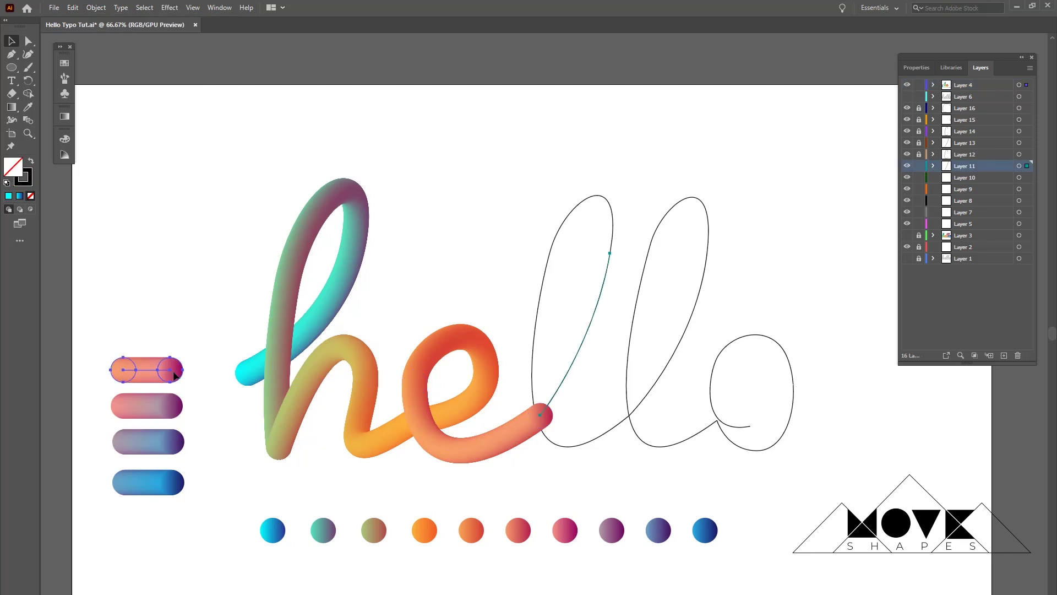
left_click(177, 373, "shift")
left_click(96, 8)
left_click(281, 366)
left_click(96, 8)
left_click(280, 378)
left_click(613, 187)
Unlock Layer 12 and replace the spine of the pink-to-purple blend with the first l's loop and downstroke path.
left_click(919, 155)
left_click(597, 196)
left_click(146, 406, "shift")
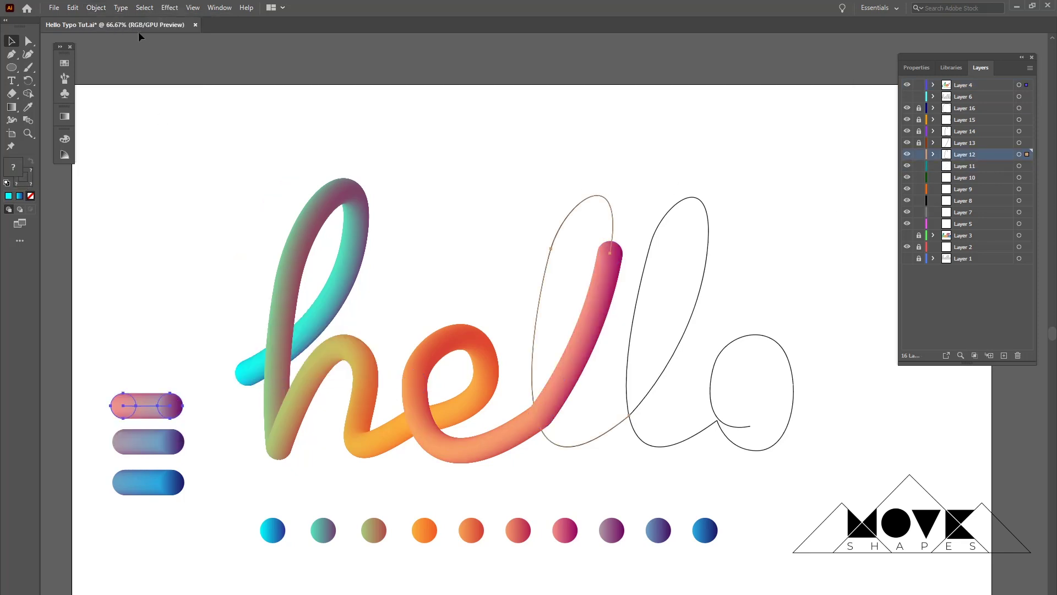
left_click(96, 7)
mouse_move(120, 302)
left_click(278, 366)
left_click(659, 495)
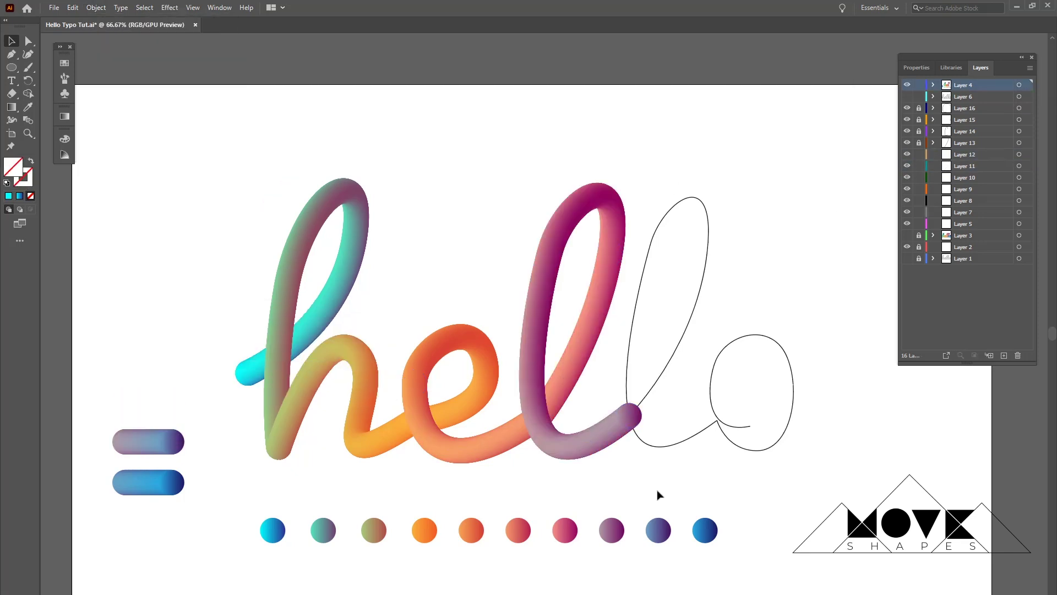
Replace the spine of the purple-to-blue blend with the second l's upstroke path on Layer 13, and reverse that spine.
left_click(685, 322)
left_click(144, 441, "shift")
left_click(96, 8)
mouse_move(120, 306)
left_click(278, 366)
left_click(96, 8)
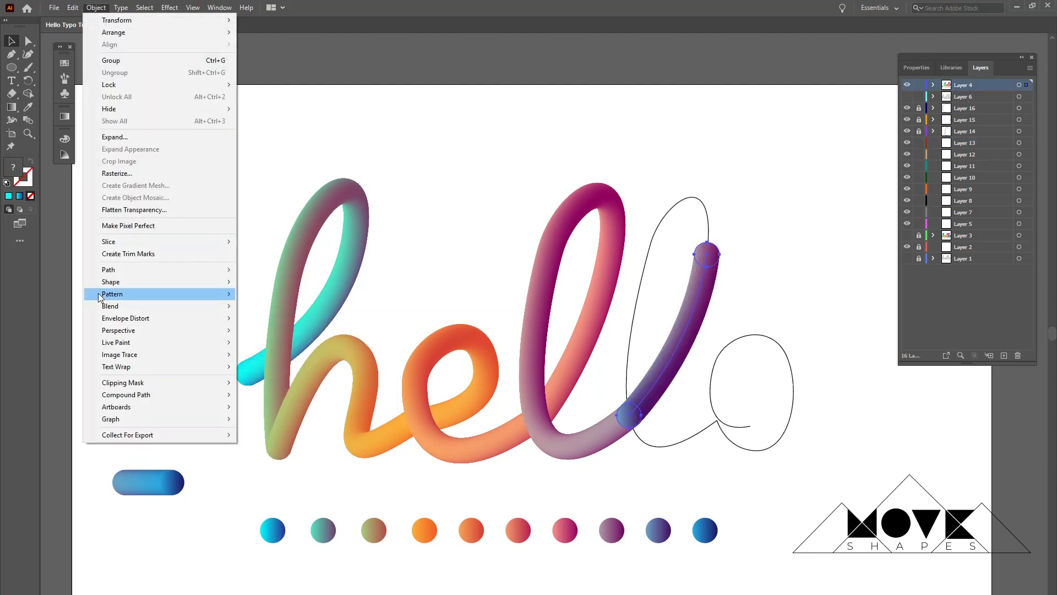
left_click(795, 286)
Replace the spine of the last remaining blue blend with the second l's loop and downstroke path on Layer 14.
left_click(707, 219)
left_click(141, 482, "shift")
left_click(96, 7)
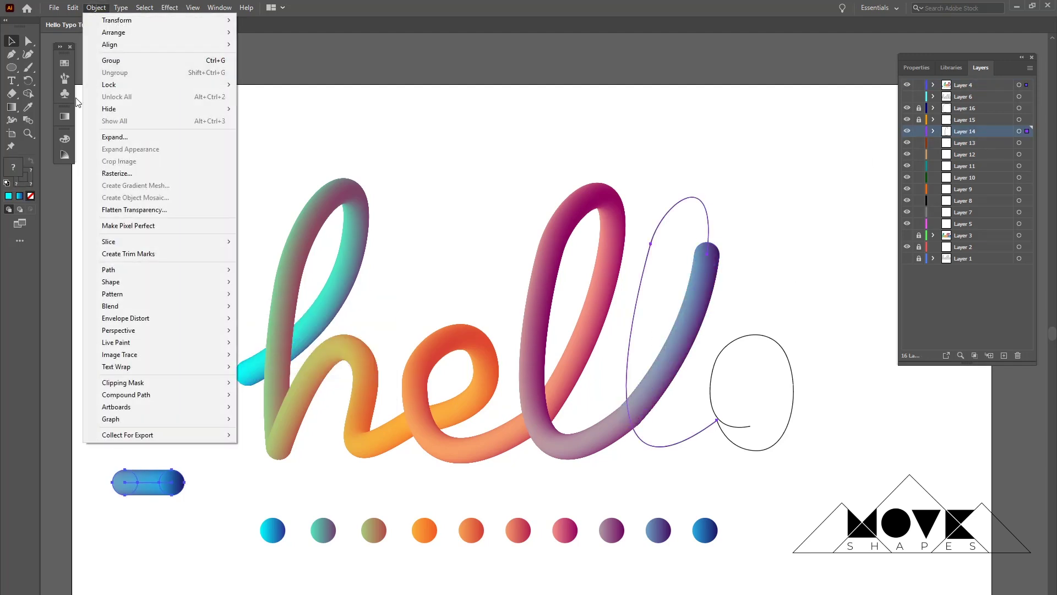
mouse_move(120, 305)
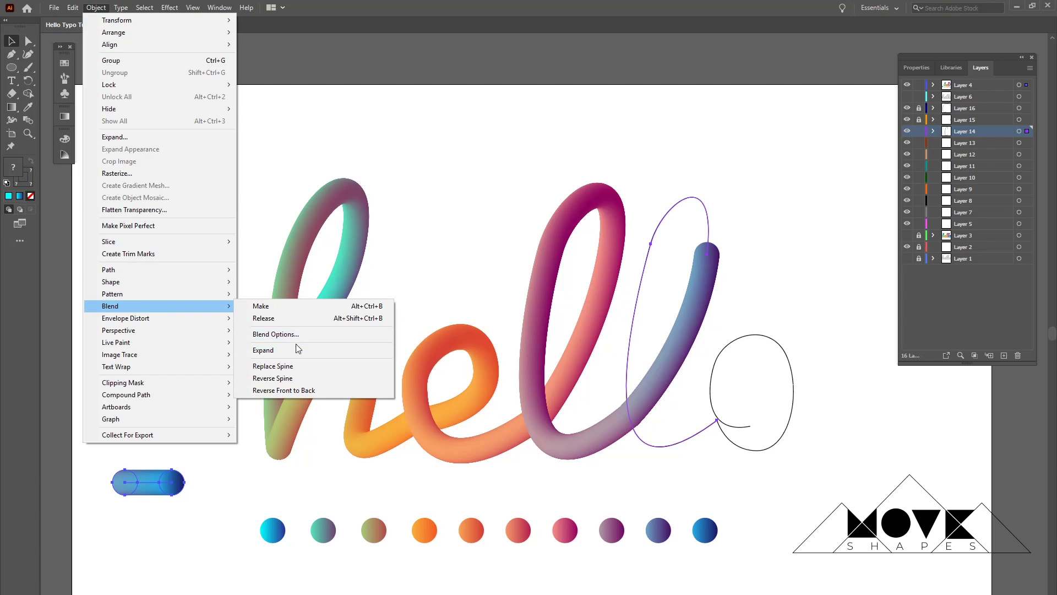
left_click(299, 367)
left_click(802, 286)
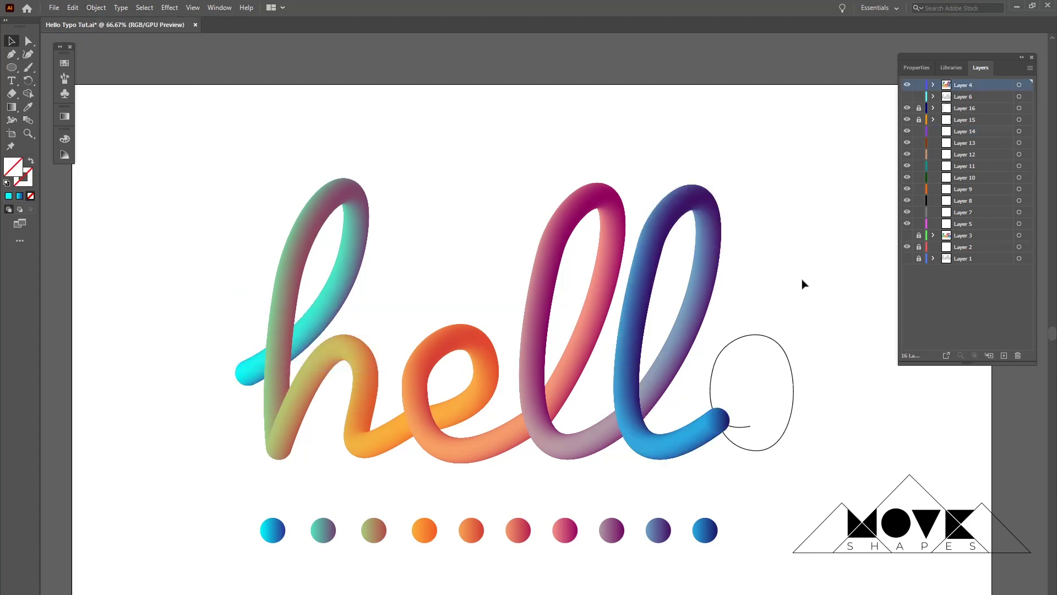
Place two copies of the row's last blue circle beside the o and give the second one the first cyan circle's gradient.
left_click_drag(579, 362, 514, 305)
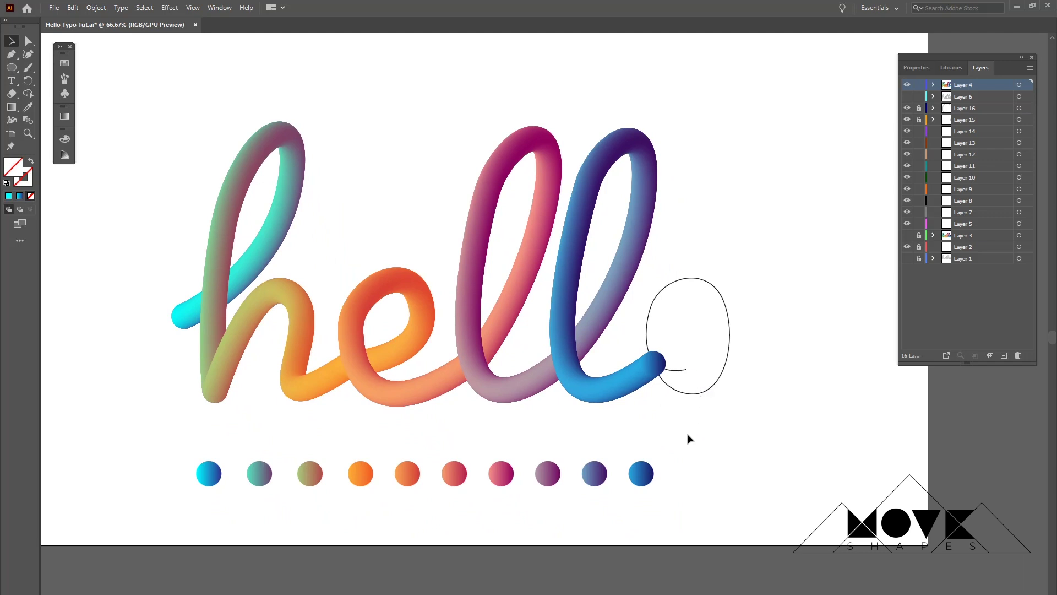
left_click_drag(650, 479, 826, 386)
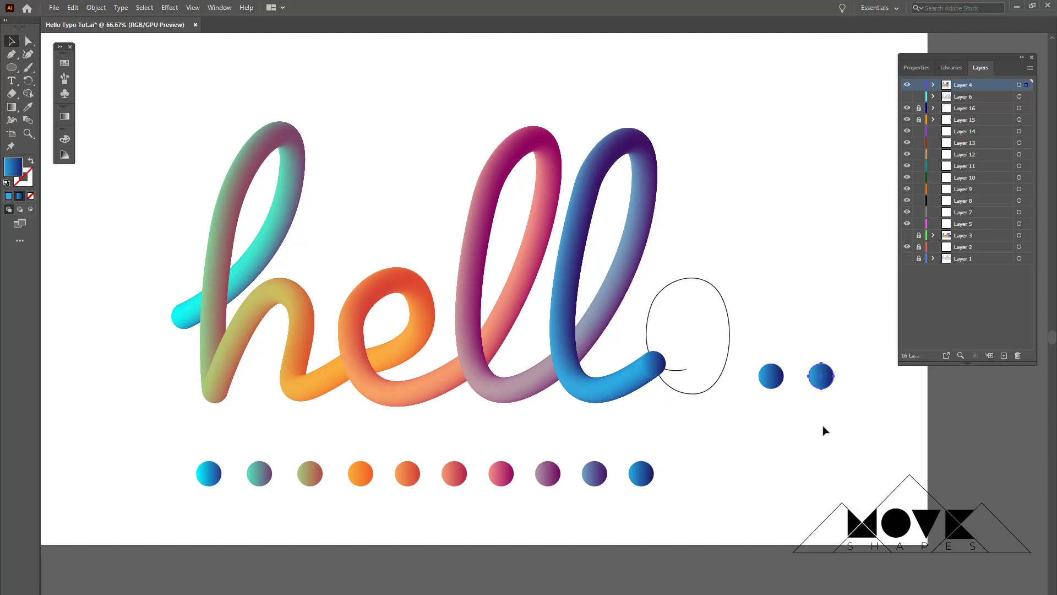
key("i")
left_click(208, 471)
key("v")
left_click(836, 412)
Duplicate the new circle pair below itself, giving its first circle the cyan gradient and its second the row's second circle's green-purple gradient.
left_click_drag(848, 359, 756, 406)
left_click_drag(826, 384, 826, 427)
left_click(772, 421)
key("i")
left_click(823, 374)
key("v")
left_click(851, 414)
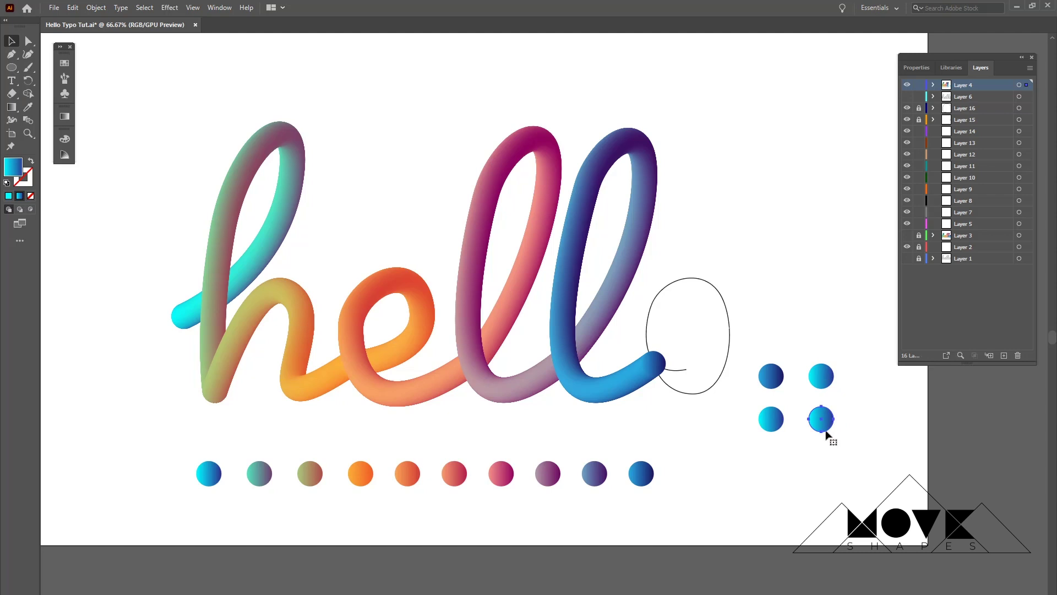
key("i")
left_click(259, 472)
key("v")
Make separate blends from the upper and lower circle pairs beside the o.
left_click_drag(745, 355, 863, 391)
left_click(96, 7)
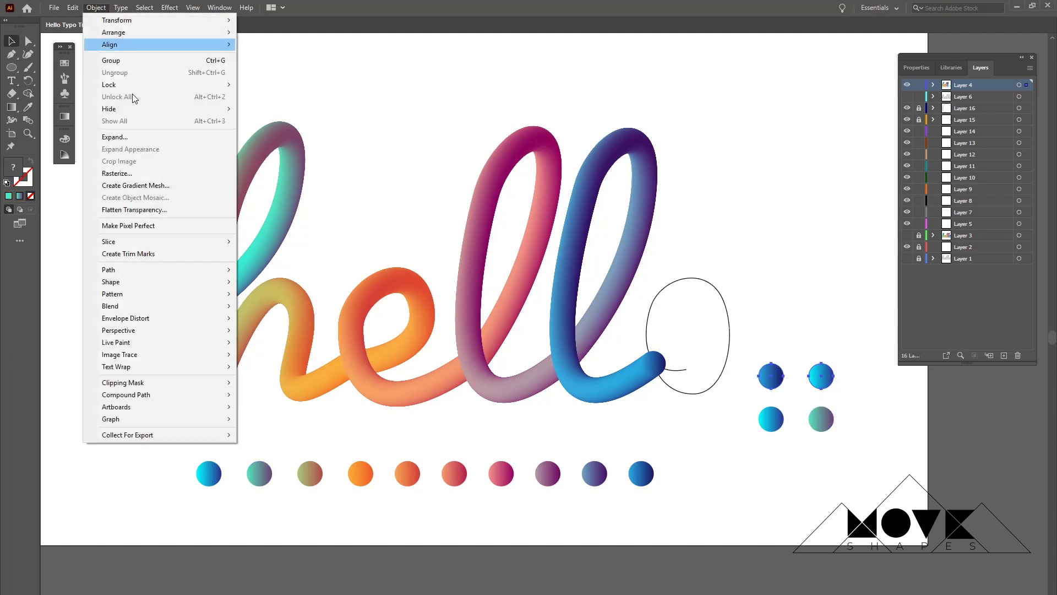
mouse_move(126, 306)
left_click(296, 306)
left_click_drag(754, 396, 850, 444)
left_click(96, 7)
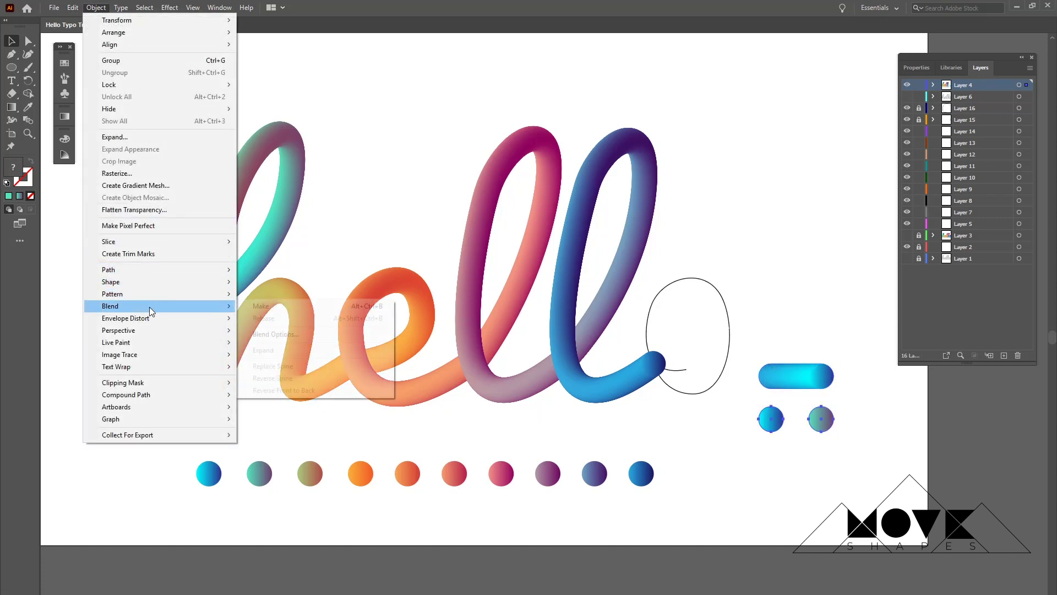
mouse_move(150, 305)
left_click(257, 305)
left_click(819, 321)
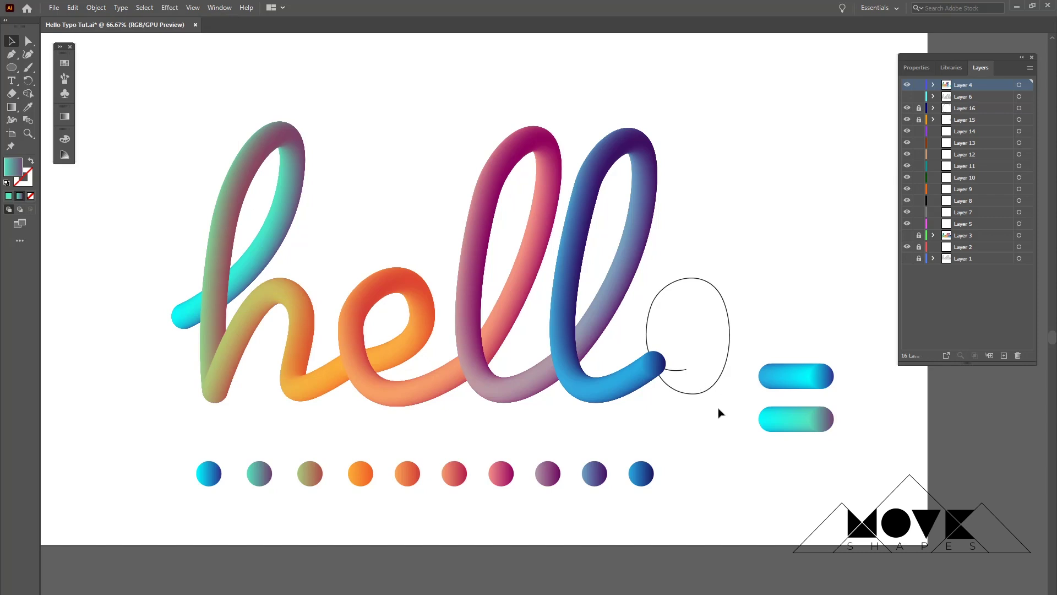
Unlock Layer 15 and replace the spine of the upper blue-to-cyan blend with the path along the o's outer right side.
left_click(918, 119)
left_click(730, 344)
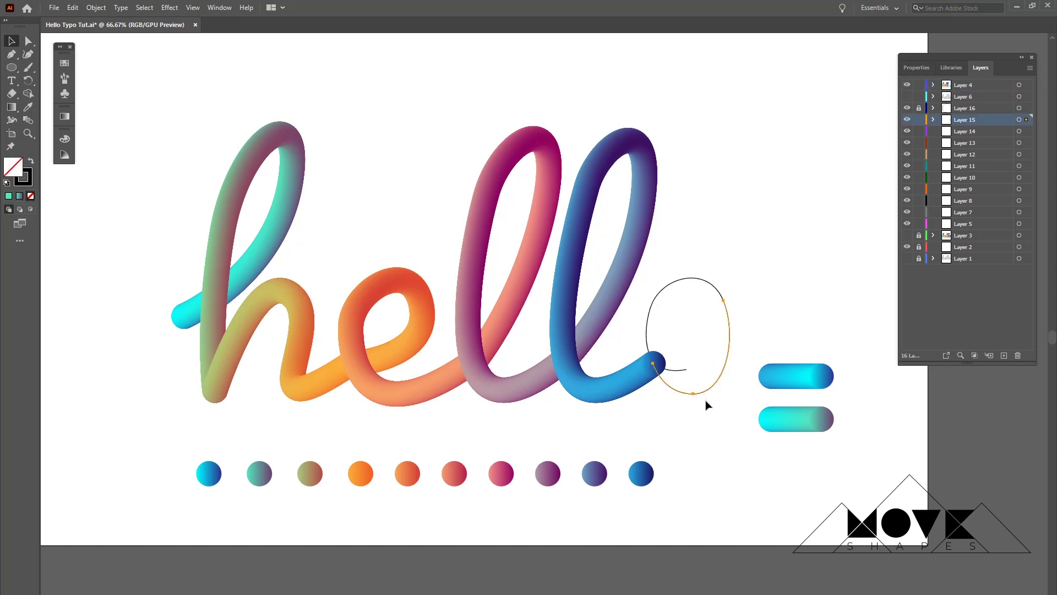
left_click(821, 383, "shift")
left_click(95, 7)
mouse_move(151, 304)
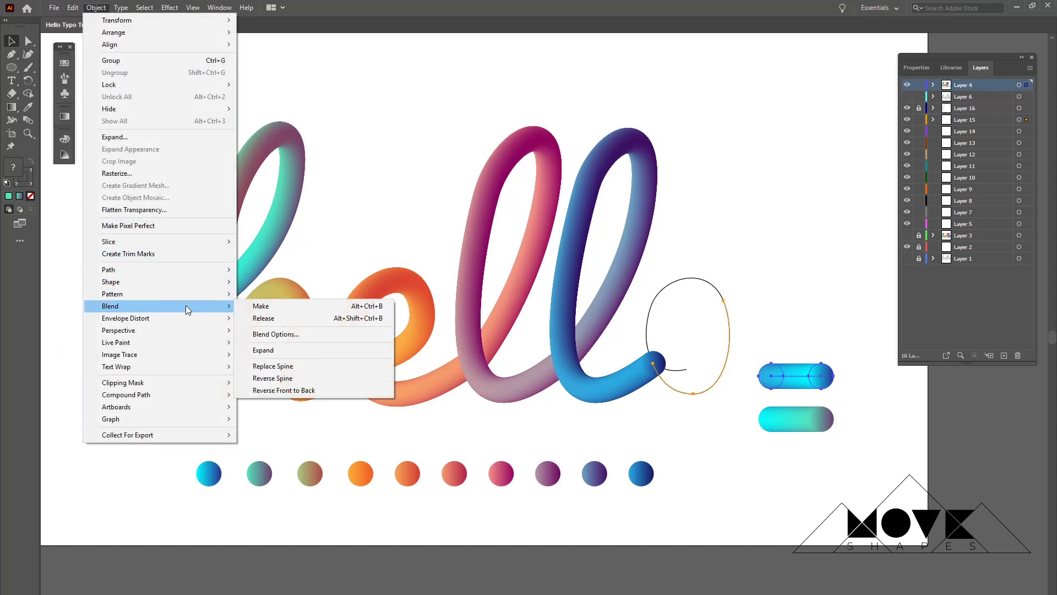
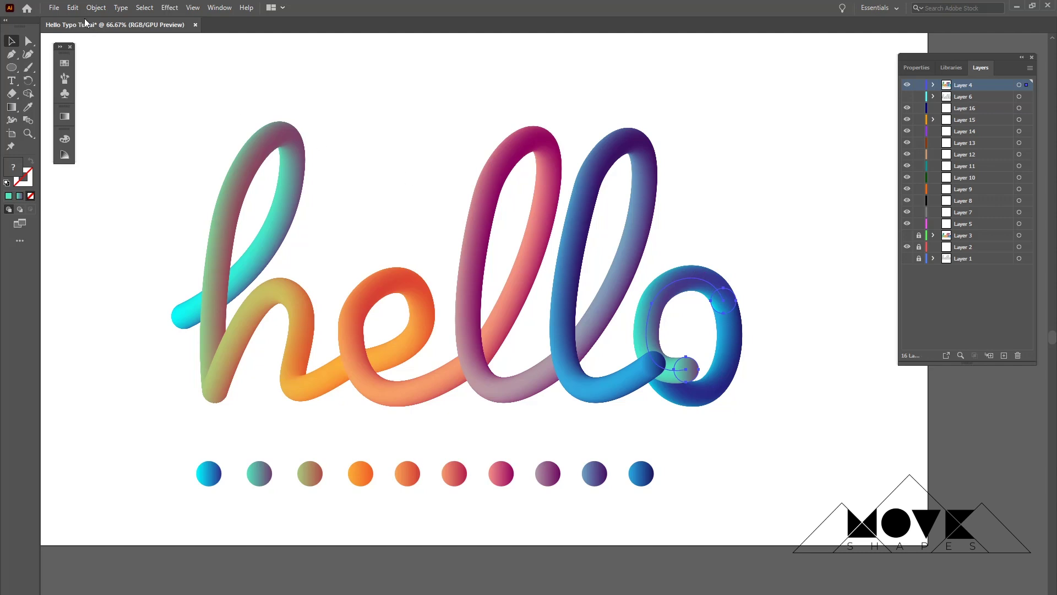
Move the o's upper blend onto its own new layer, pasted in its original place.
left_click(72, 8)
left_click(85, 48)
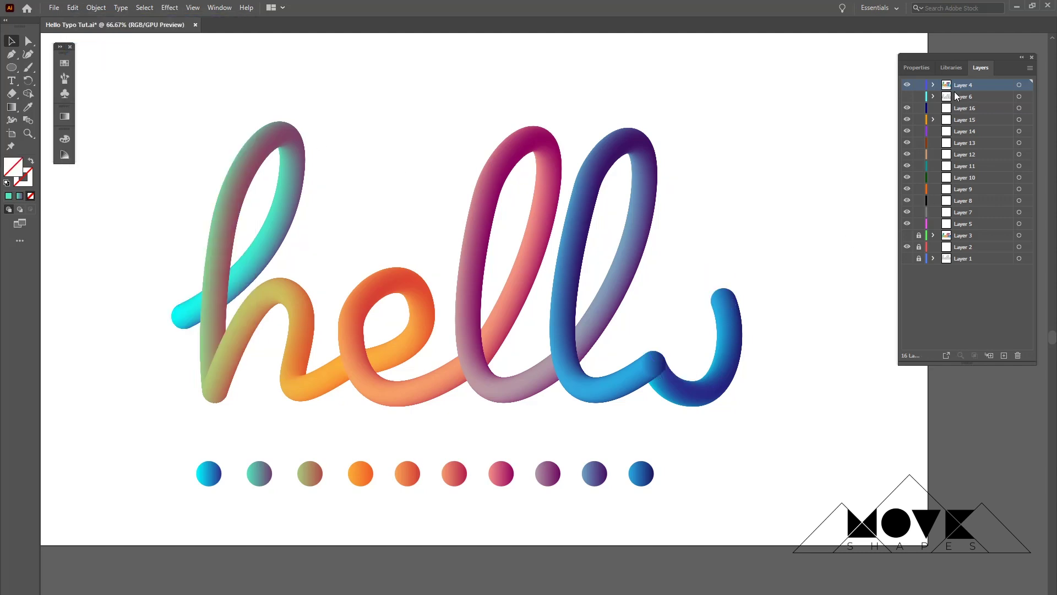
left_click(1003, 355)
left_click(72, 7)
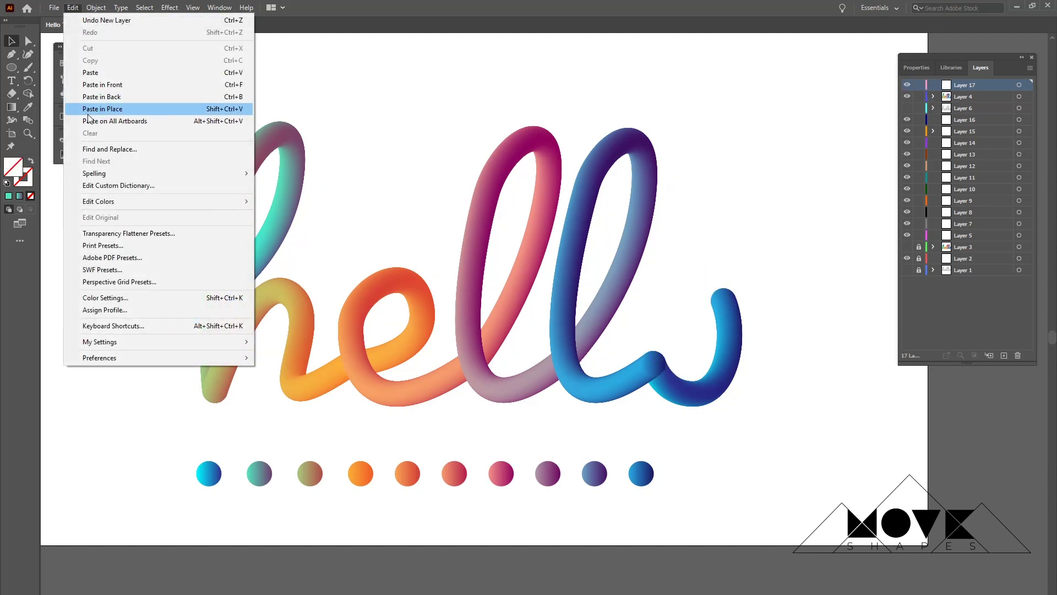
left_click(94, 108)
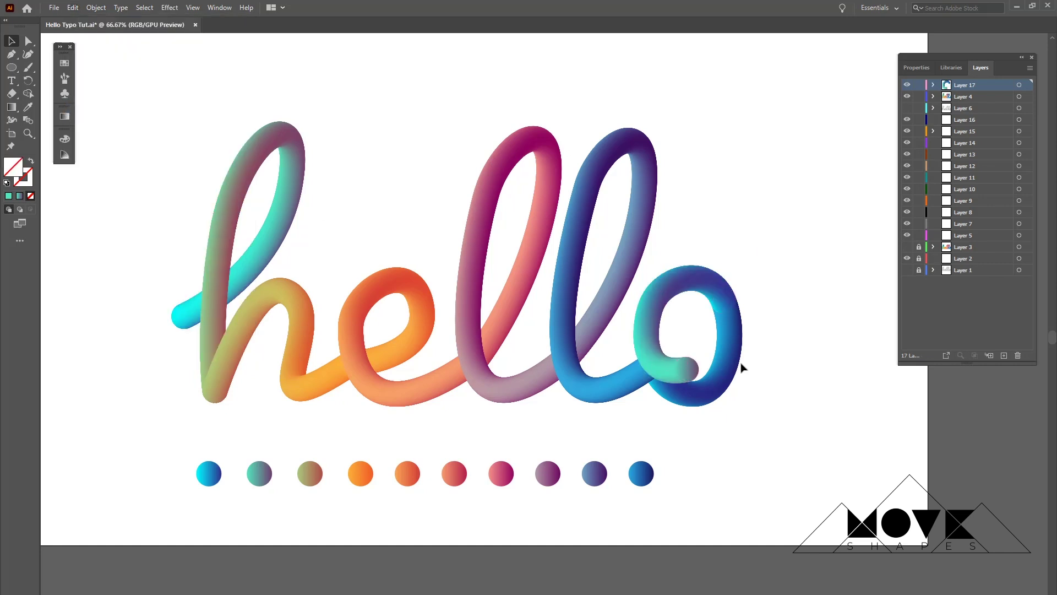
Hide Layer 17 and move the o's lower blend onto its own new layer in the same position.
left_click(716, 374)
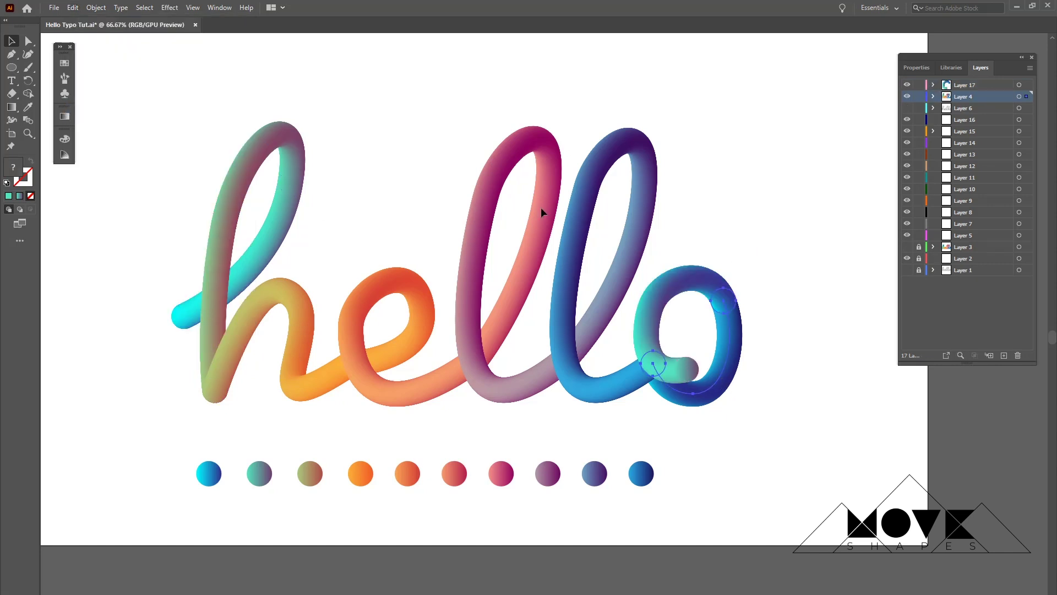
left_click(907, 85)
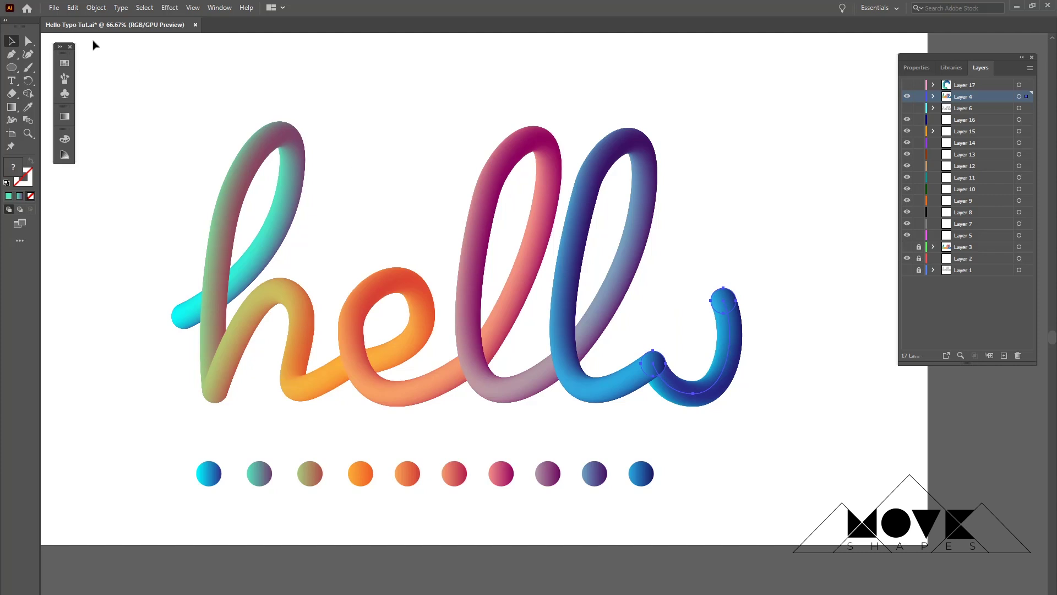
left_click(72, 7)
left_click(91, 46)
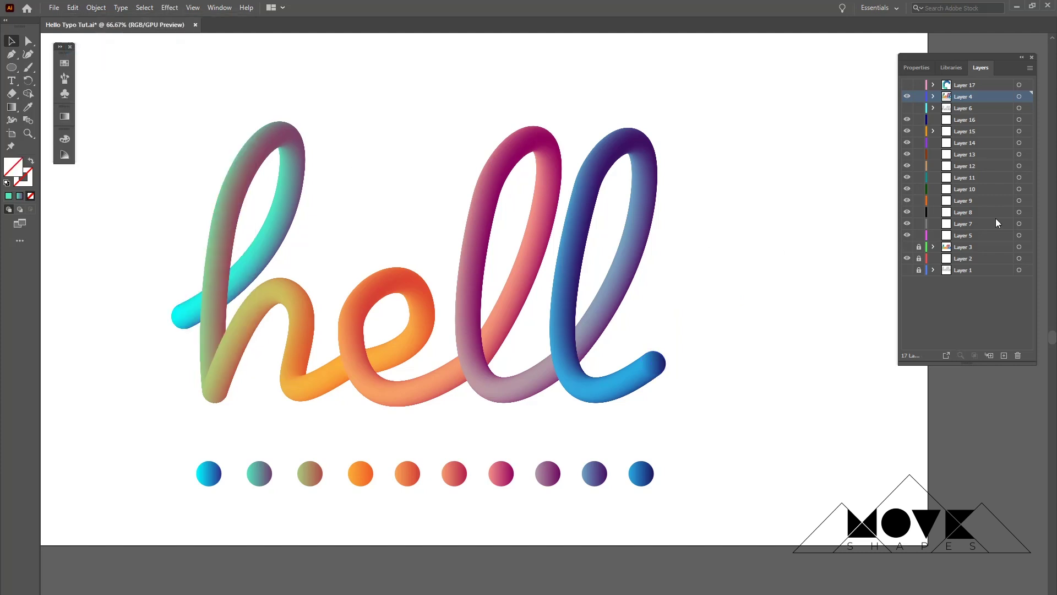
left_click(1004, 354)
key("ctrl+f")
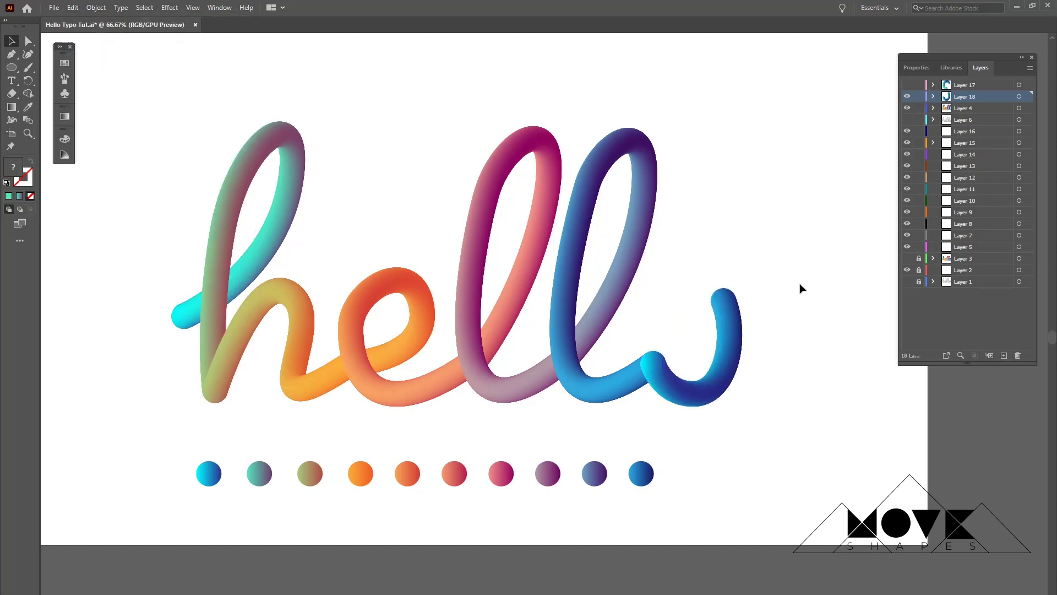
Reverse the spine of the o's lower blend on Layer 18.
left_click(722, 359)
left_click(73, 7)
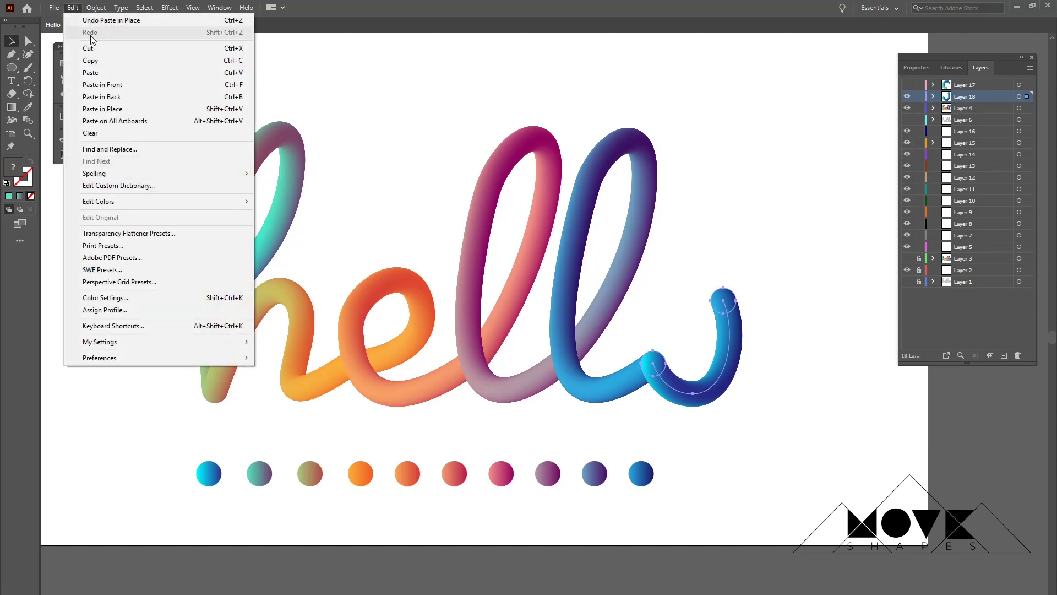
mouse_move(95, 8)
mouse_move(134, 308)
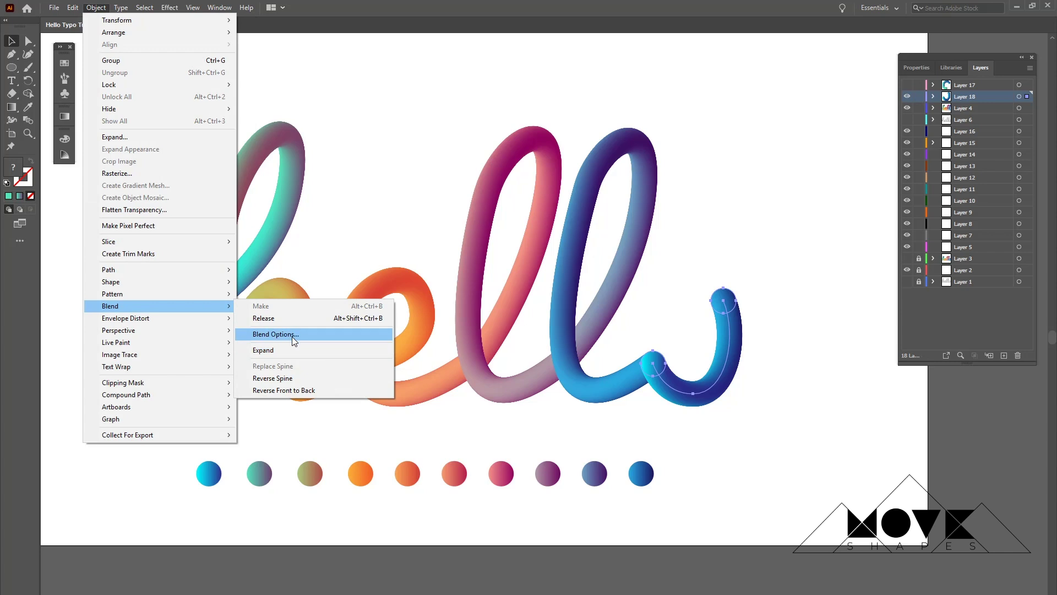
left_click(301, 377)
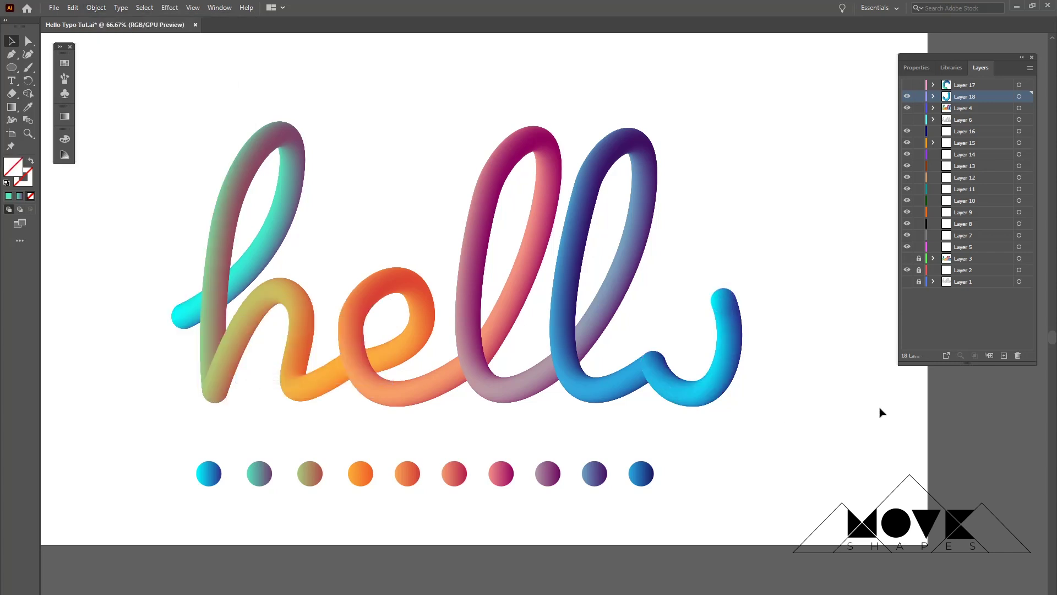
With Layer 18 hidden and locked, move the second l's downstroke and upstroke blends in place onto separate new layers.
left_click(907, 97)
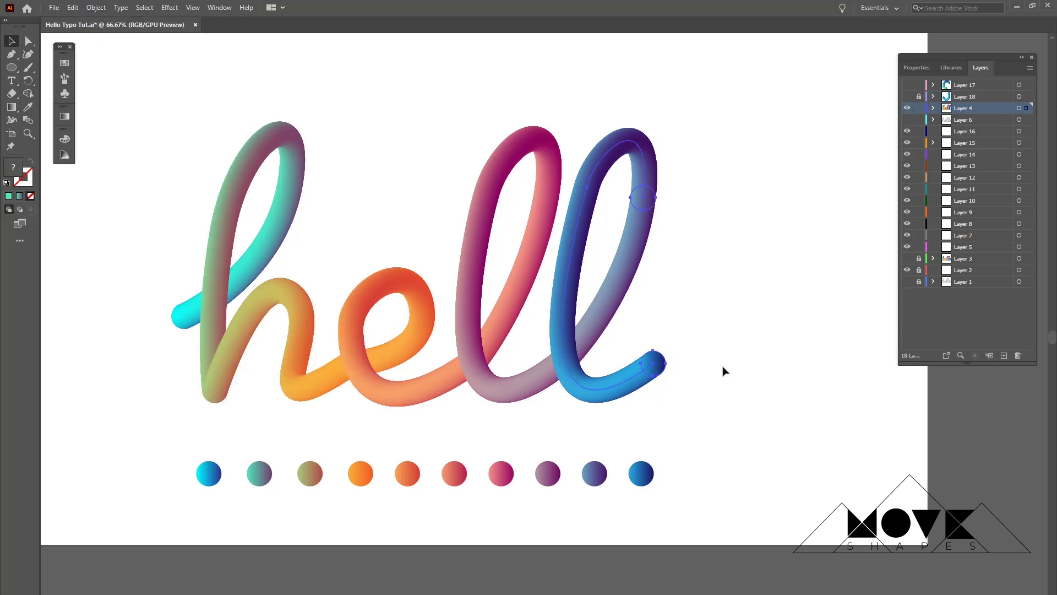
left_click(1003, 356)
key("ctrl+f")
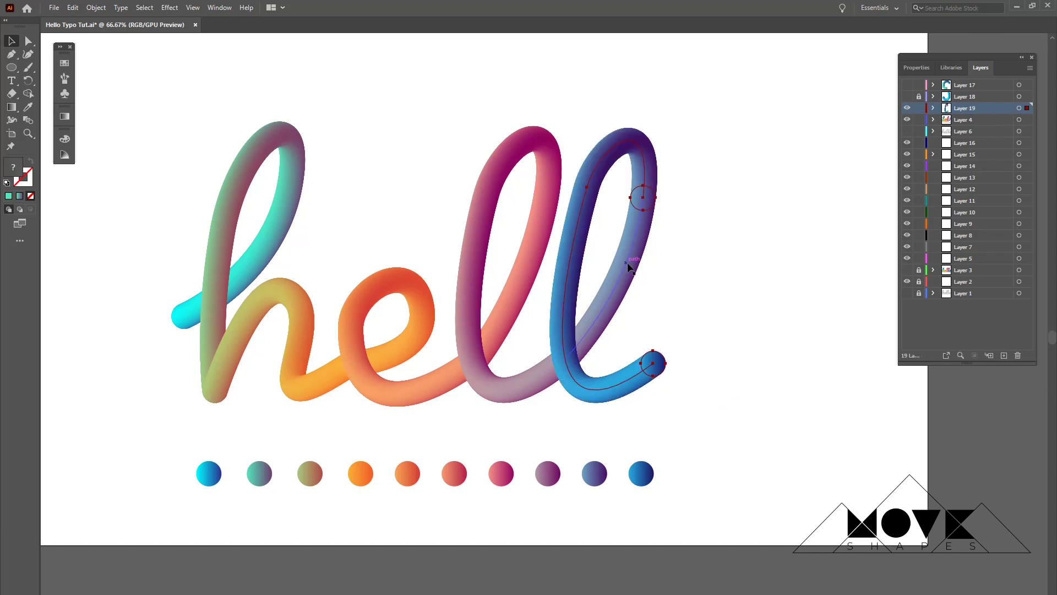
left_click(626, 263)
key("ctrl+x")
left_click(1008, 355)
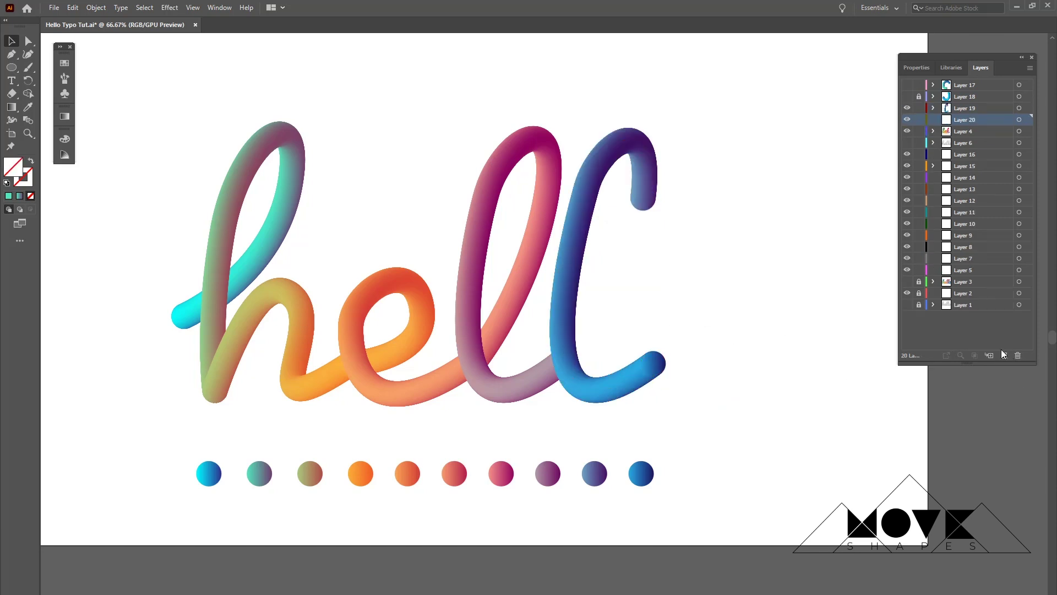
key("ctrl+f")
Move the first l's purple downstroke blend and its pink upstroke blend in place onto separate new layers.
left_click(543, 386)
key("ctrl+x")
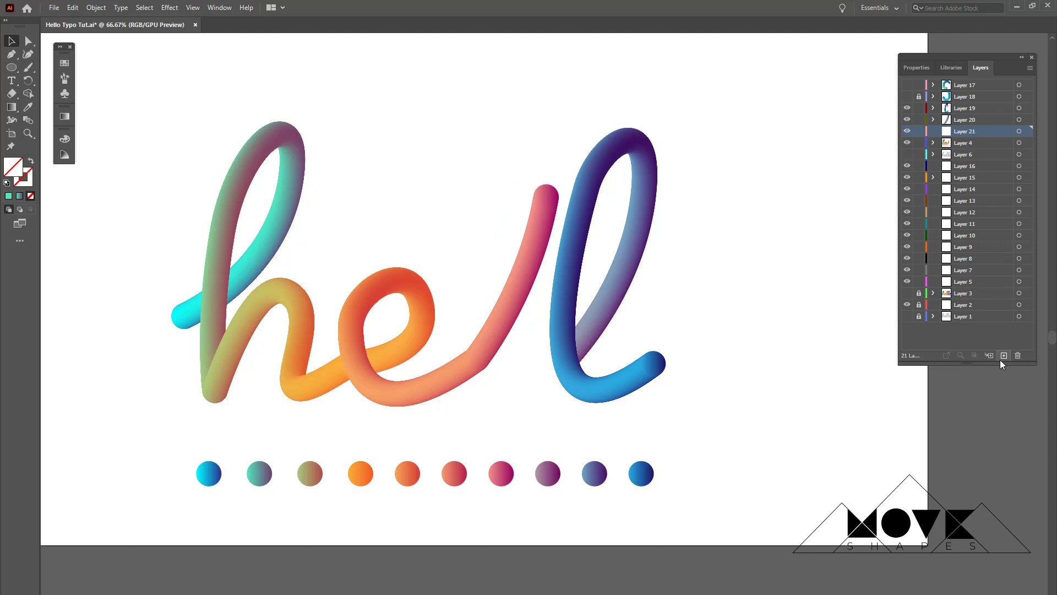
left_click(1003, 355)
key("ctrl+f")
key("ctrl+x")
left_click(1006, 355)
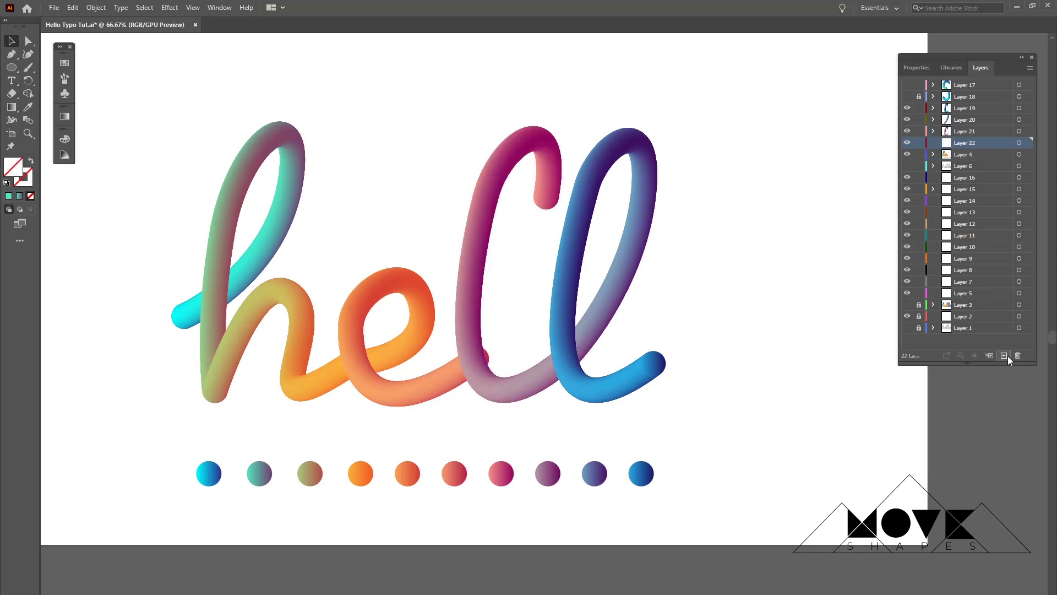
key("ctrl+f")
Move the e's lower curve blend and its upper loop blend in place onto separate new layers.
left_click(428, 381, "shift")
key("ctrl+x")
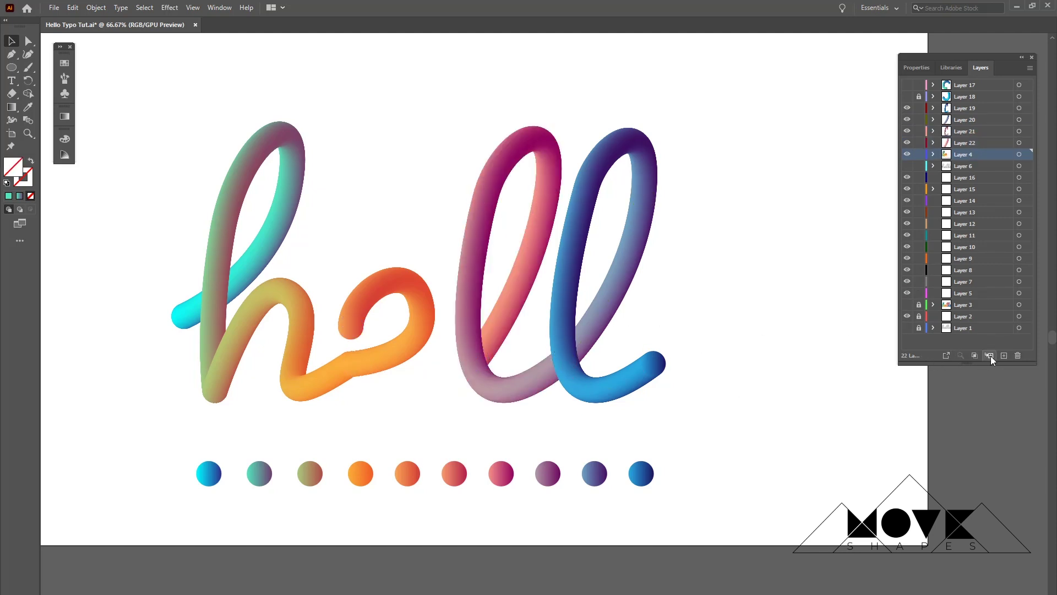
left_click(1003, 355)
key("ctrl+f")
left_click(422, 305)
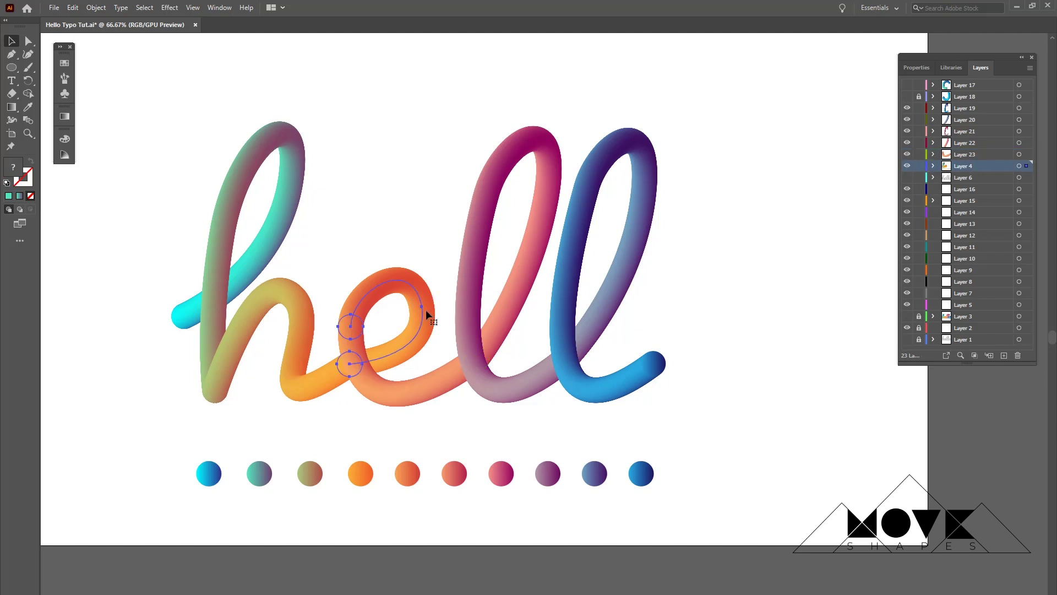
key("ctrl+x")
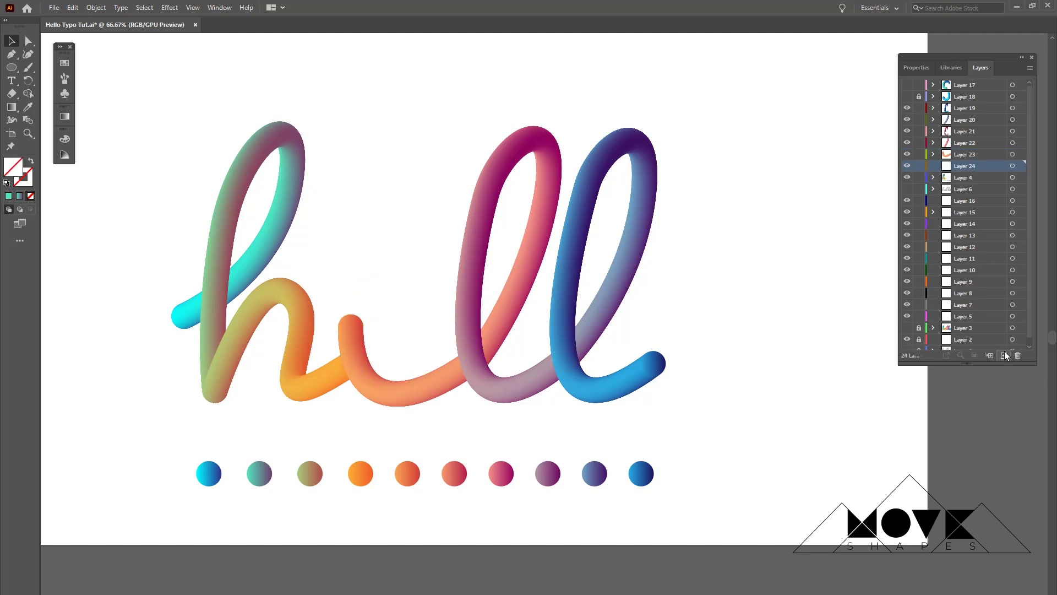
left_click(1004, 355)
key("ctrl+f")
Move the h's hump, tall stem and cyan entry stroke blends in place onto three separate new layers.
left_click(318, 387, "shift")
key("ctrl+x")
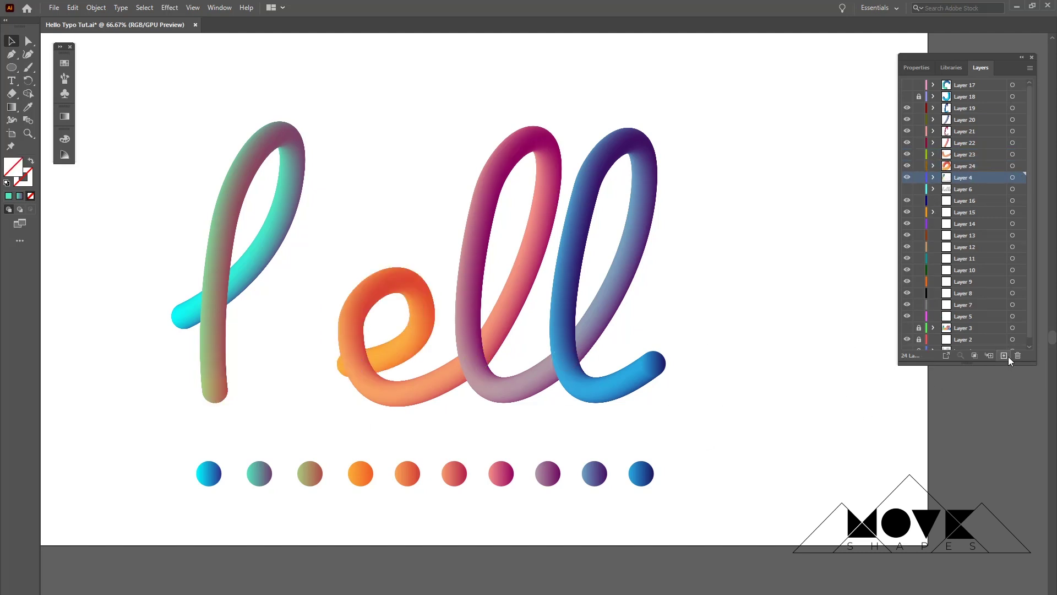
left_click(1003, 355)
key("ctrl+f")
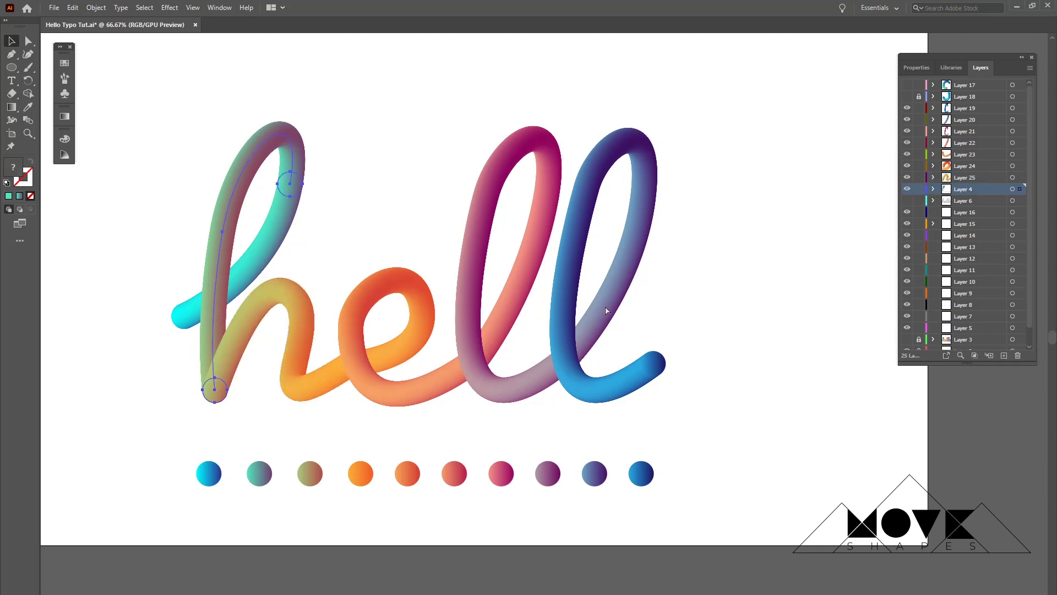
key("ctrl+x")
left_click(1001, 356)
key("ctrl+f")
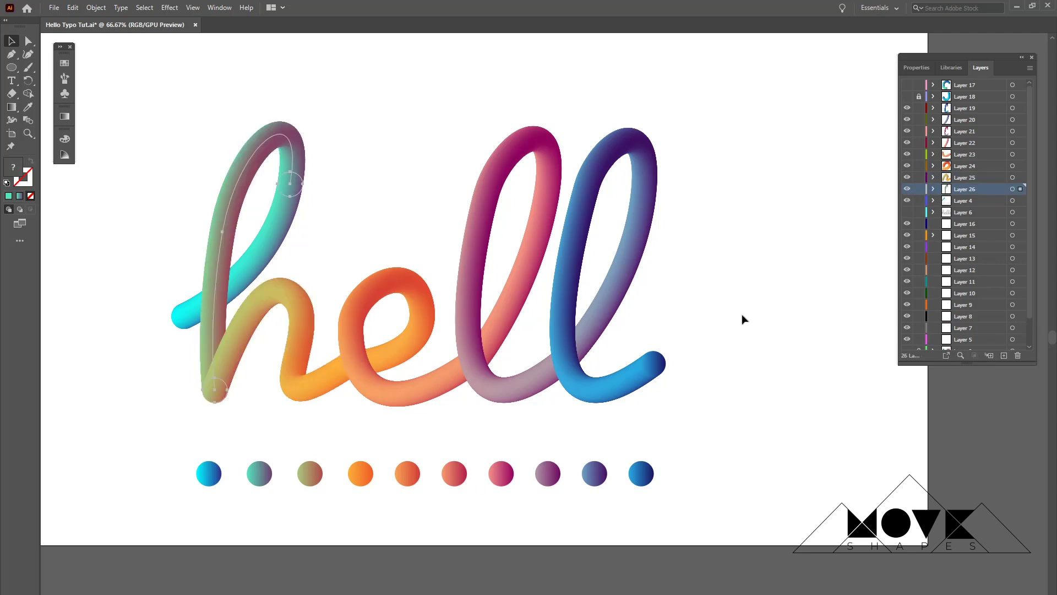
key("ctrl+x")
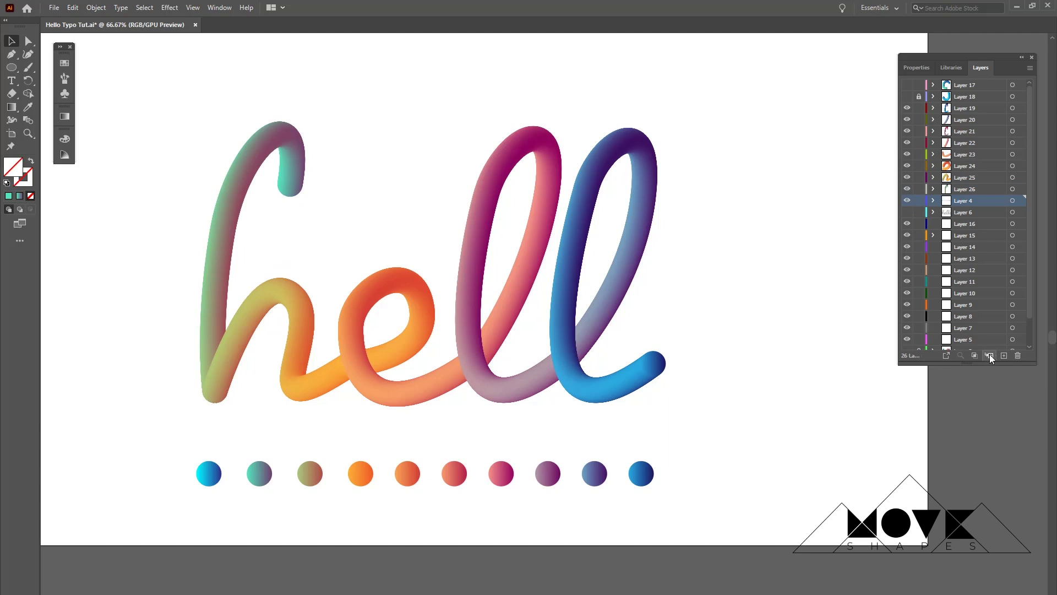
left_click(1002, 355)
key("ctrl+f")
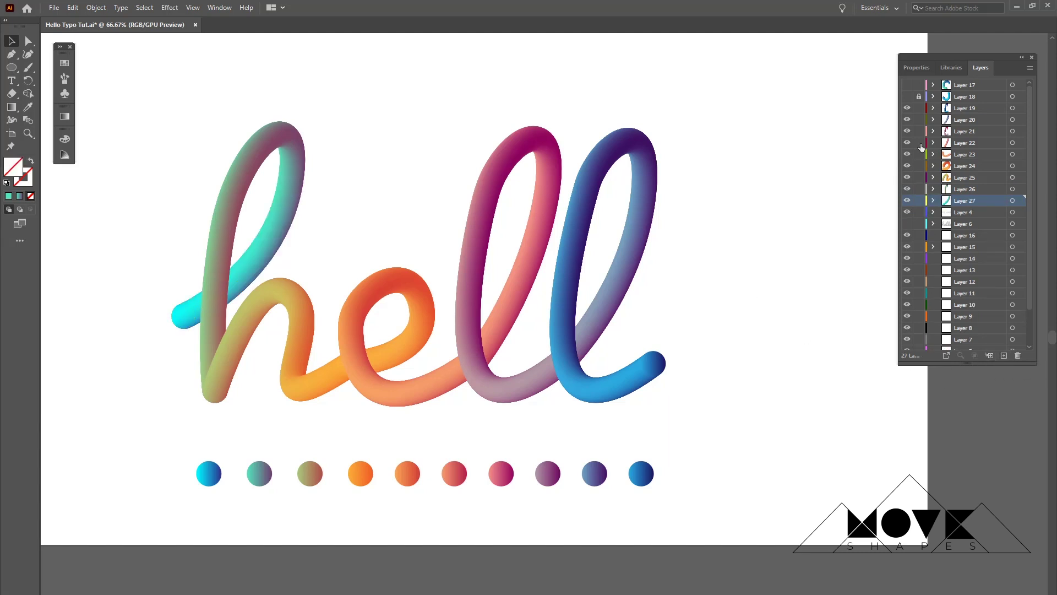
Show Layers 17 and 18 again and unlock Layer 18.
left_click(906, 85)
left_click(919, 96)
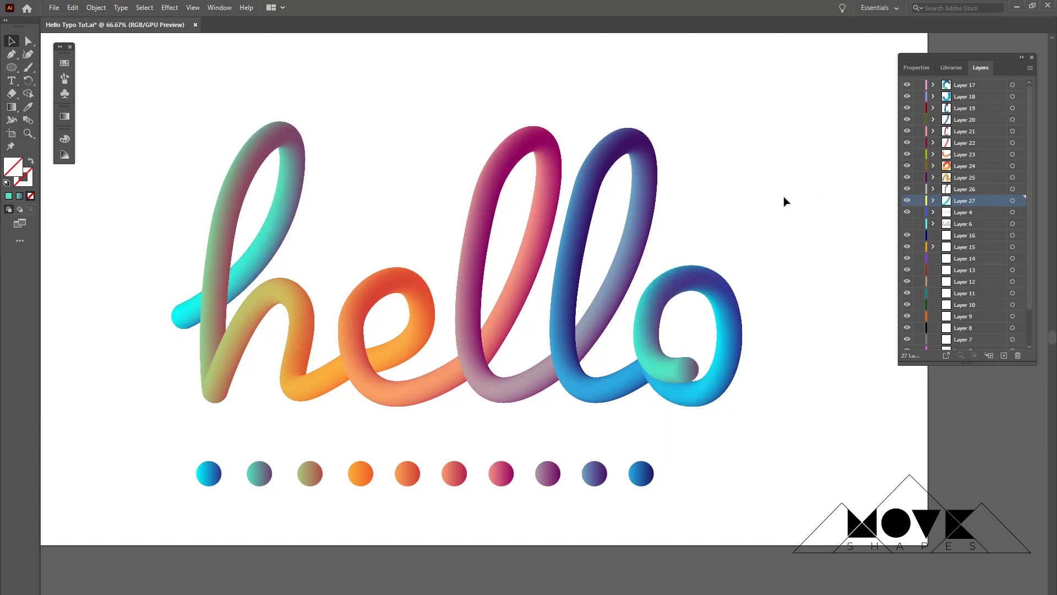
key("ctrl+minus")
key("ctrl+minus")
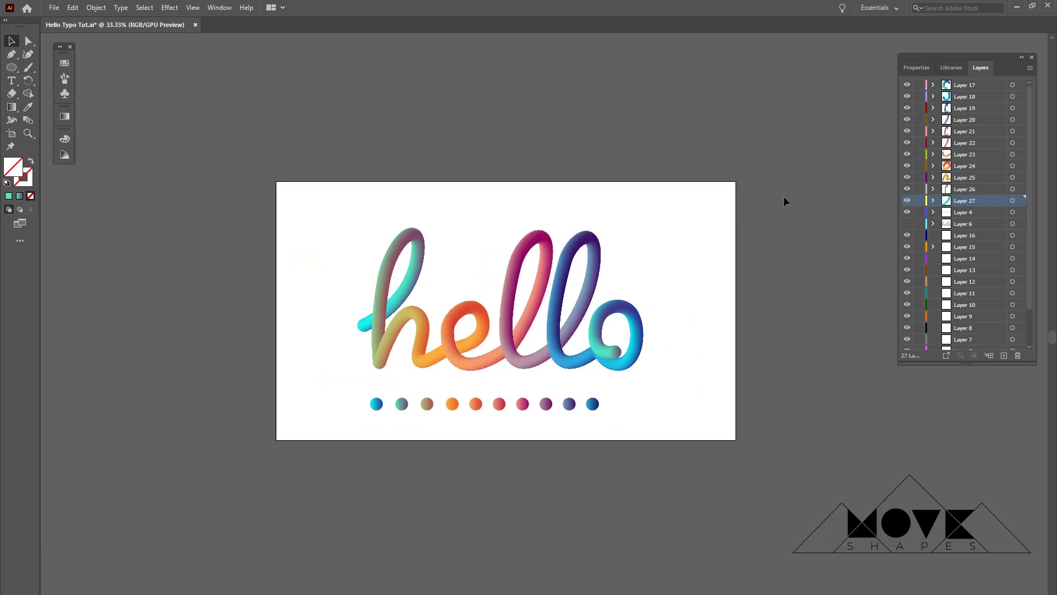
key("ctrl+plus")
key("ctrl+plus")
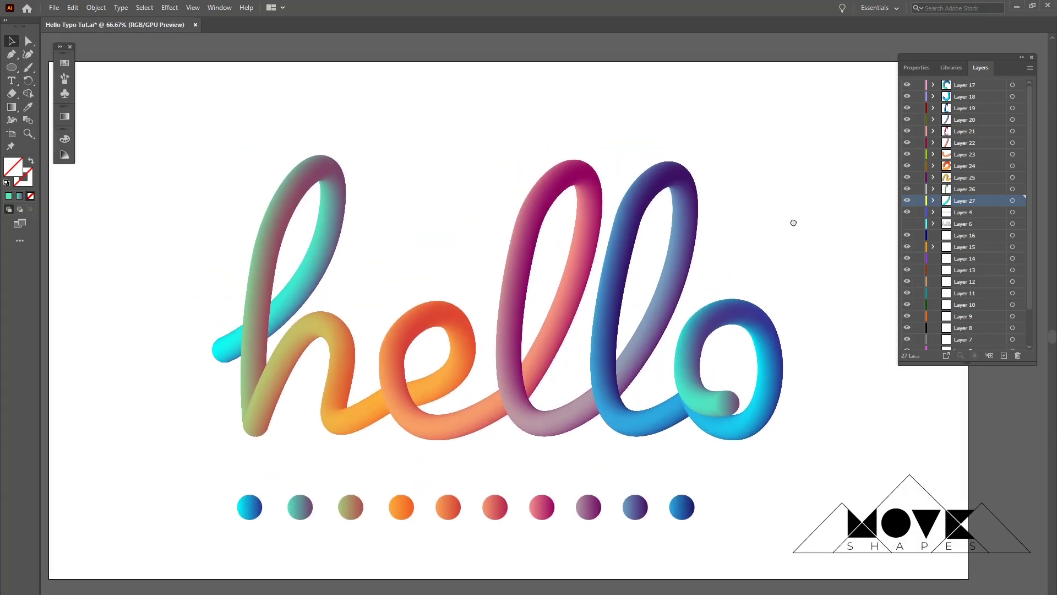
Hide every layer from Layer 15 up to Layer 17 at the head of the stack.
left_click_drag(794, 223, 797, 215)
scroll(930, 243, "down", 2)
left_click(932, 194)
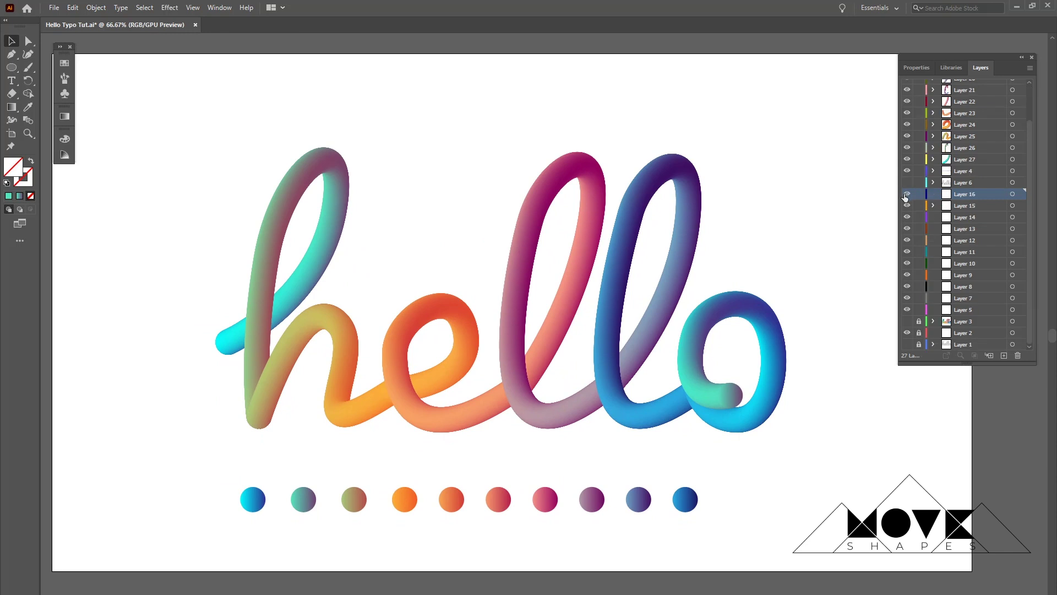
left_click_drag(910, 188, 907, 85)
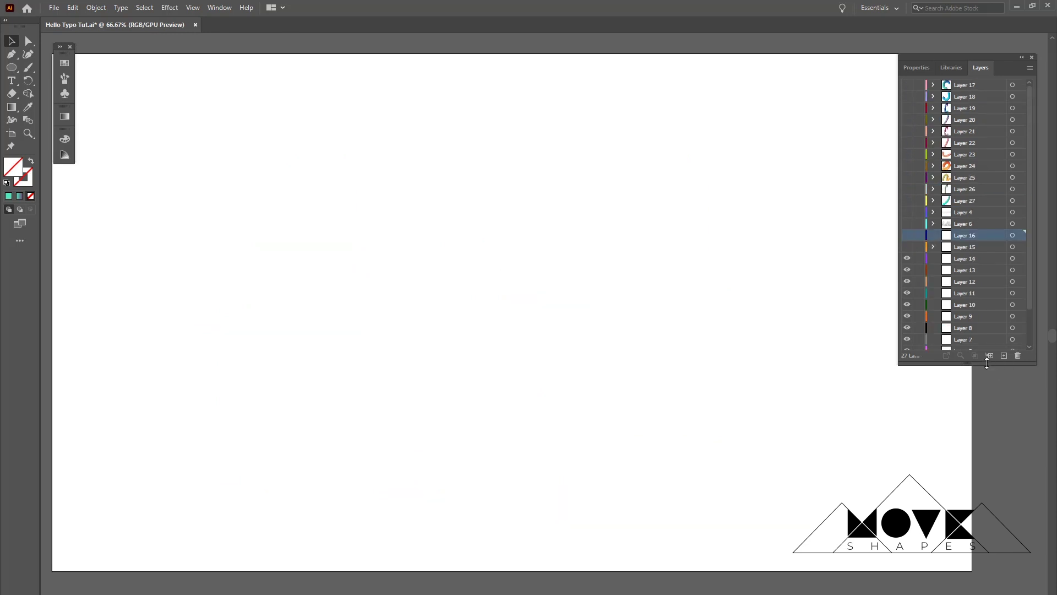
Show Layer 6 and Layer 4 in turn to check their contents, and hide both again.
left_click_drag(987, 363, 1001, 461)
left_click(907, 223)
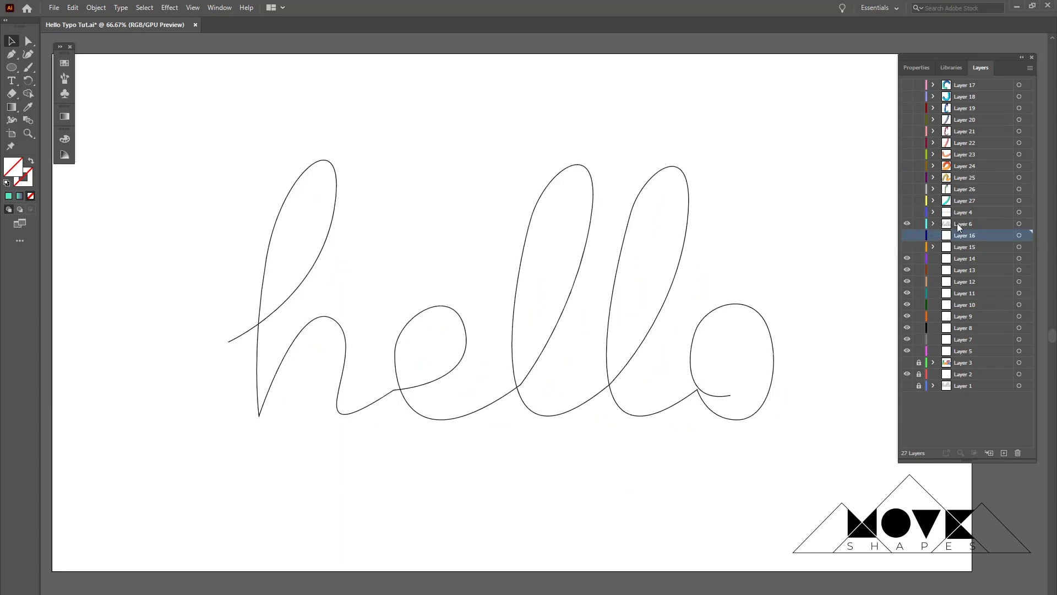
left_click(907, 212)
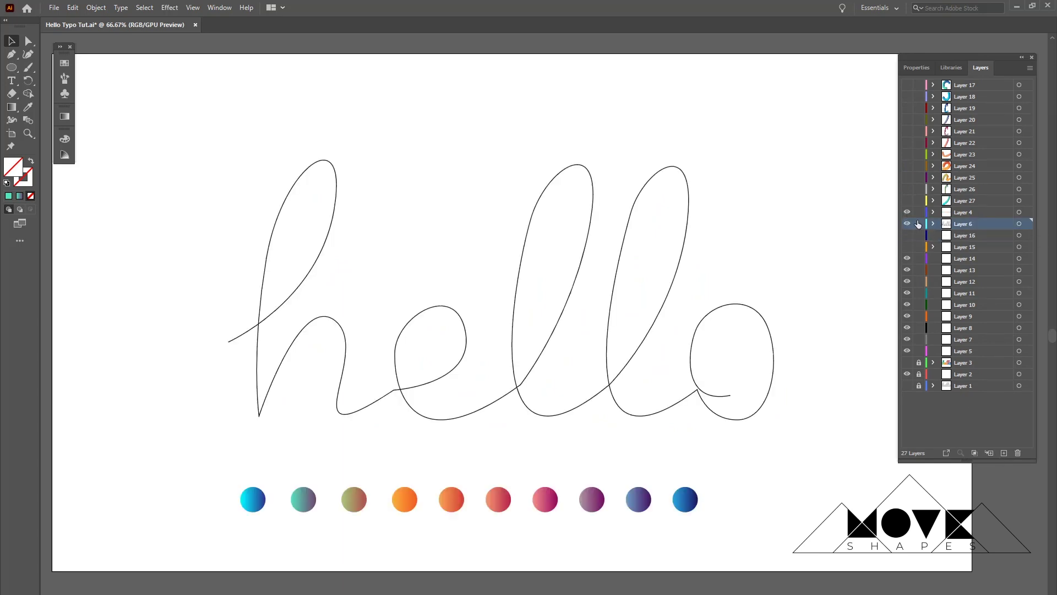
left_click(907, 213)
left_click(908, 223)
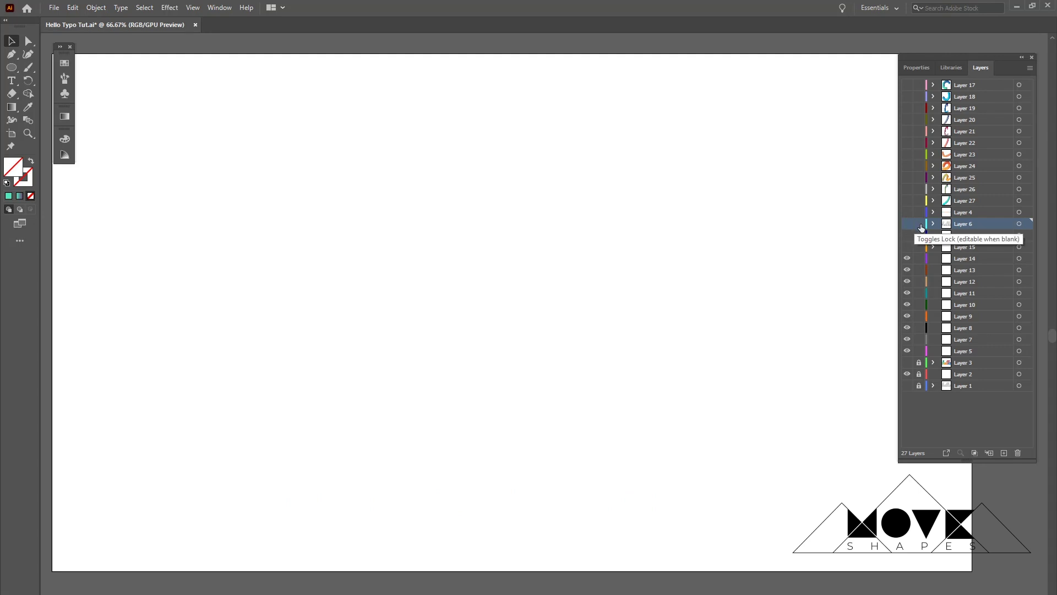
Rename Layer 6 as "main Hello" and lock it.
double_click(967, 224)
type("M")
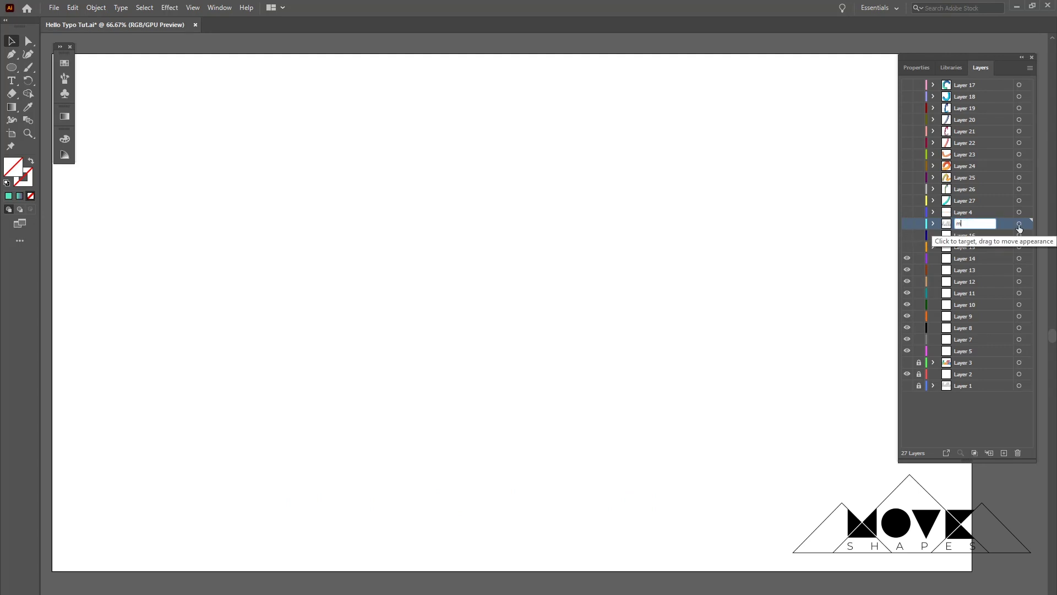
type("ain Hel")
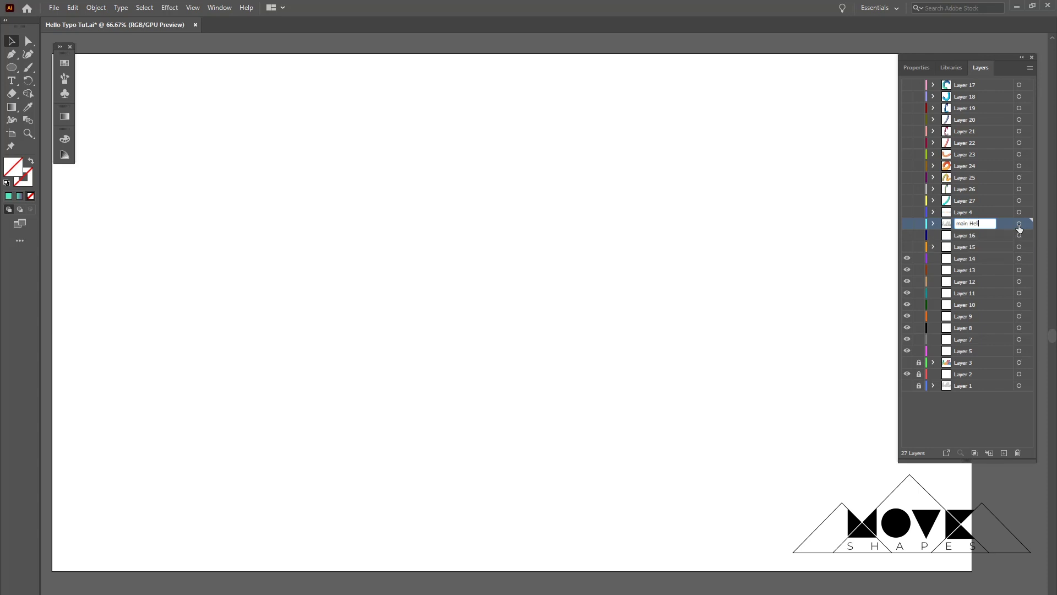
type("lo")
key("Return")
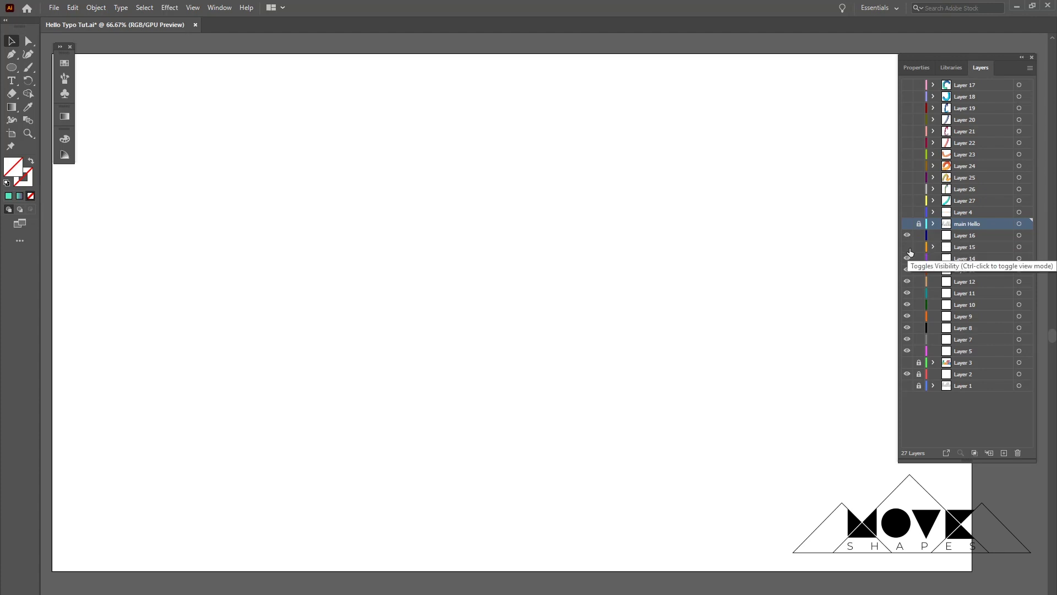
Delete the unneeded layers from Layer 16 down to Layer 5, including the artwork on Layer 15.
left_click(907, 235)
left_click(962, 237)
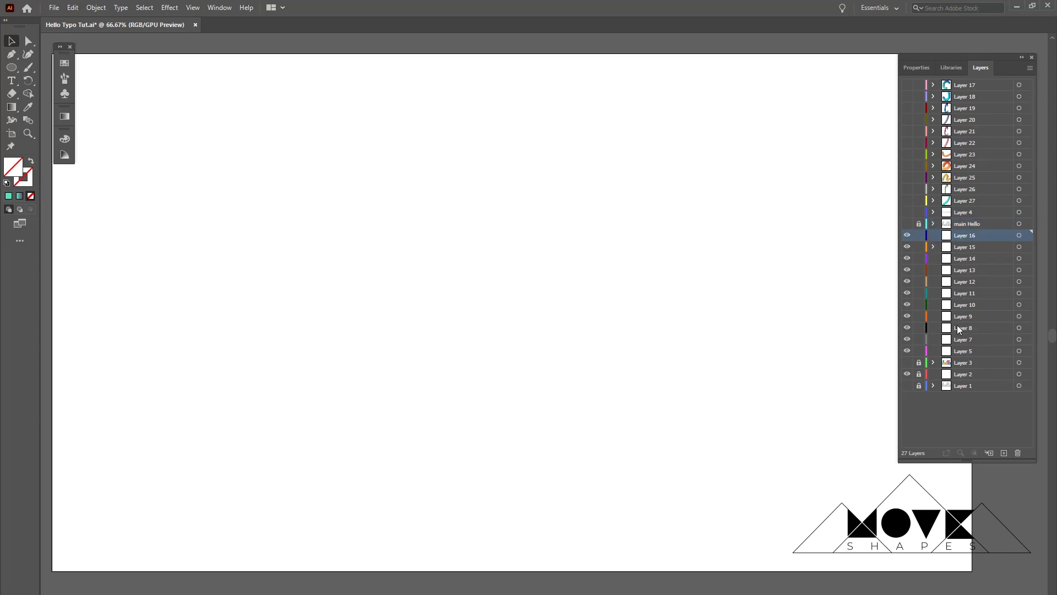
left_click(959, 355, "shift")
left_click(1018, 453)
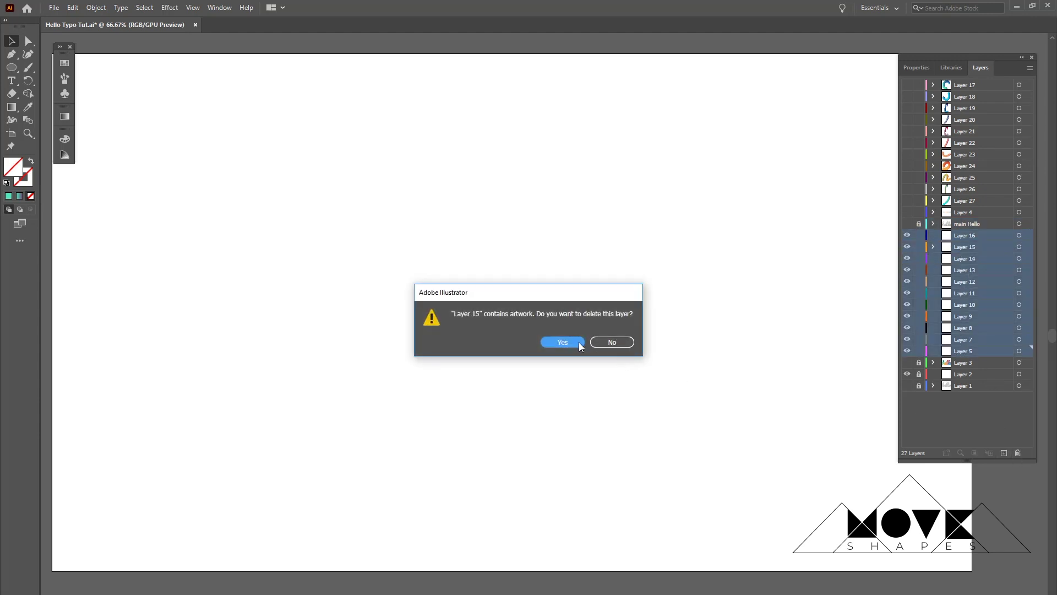
left_click(578, 341)
Check Layer 3 and hide it again, and show Layers 17 to 27, Layer 4 and main Hello.
left_click(906, 235)
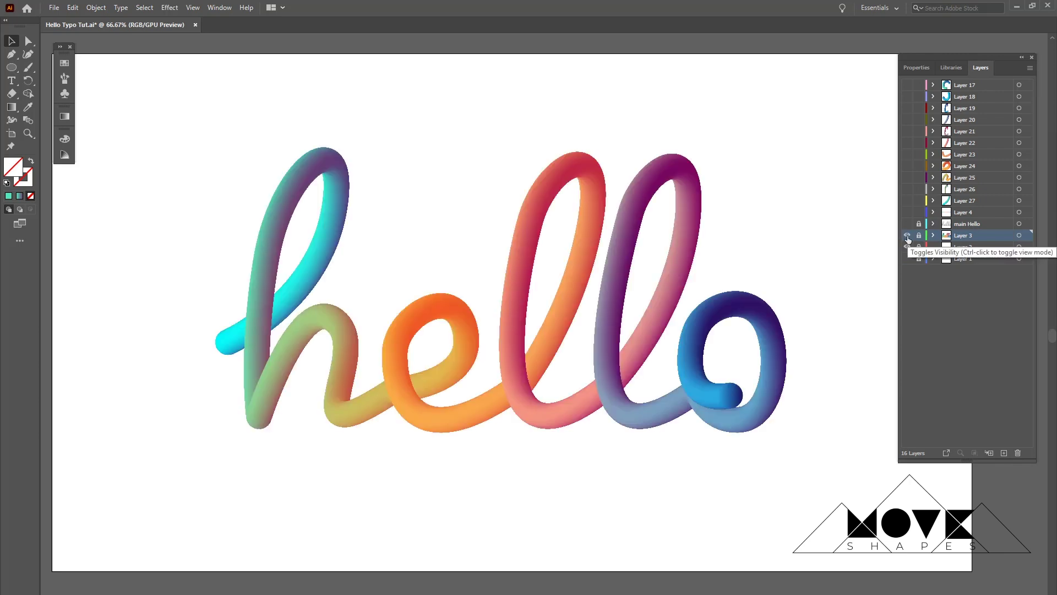
left_click(906, 236)
left_click_drag(906, 200, 910, 92)
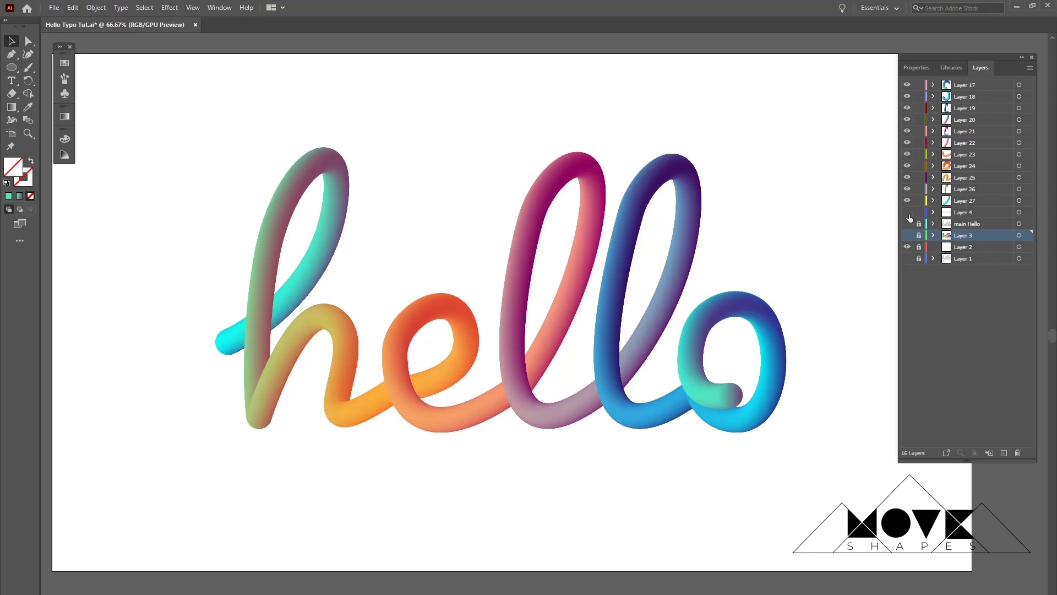
left_click_drag(907, 212, 907, 224)
Rename Layer 1 as "Reference" and delete Layer 2.
double_click(964, 259)
type("Reference")
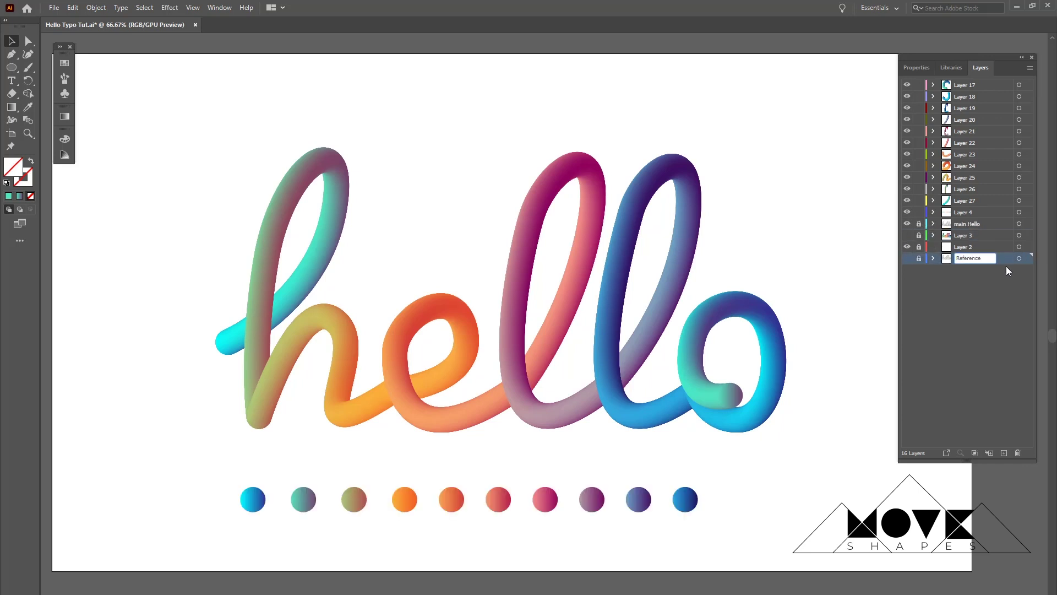
key("Return")
left_click(964, 245)
left_click(1018, 453)
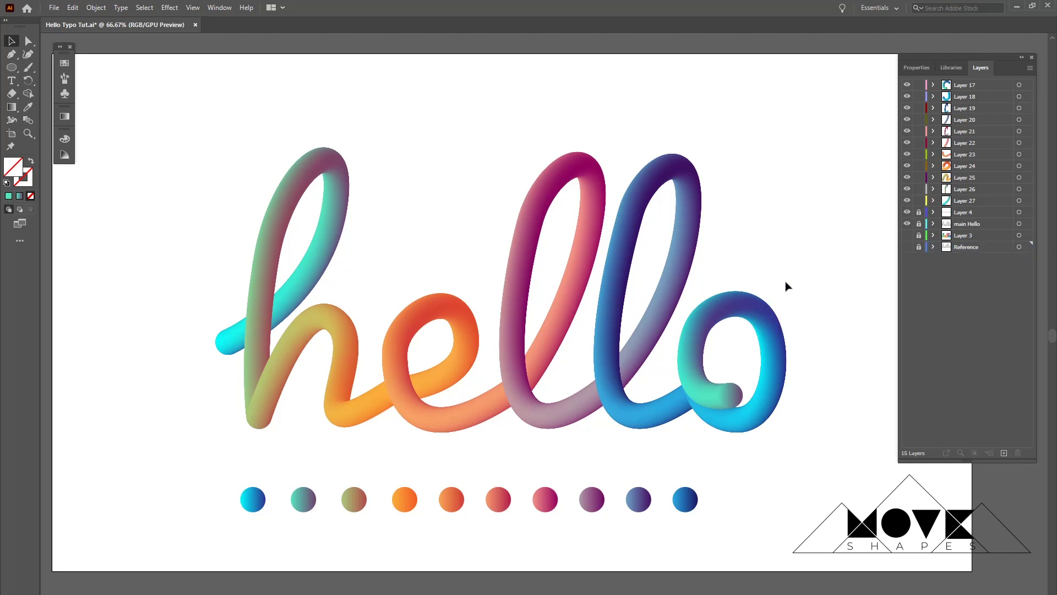
Add a new layer above Layer 17 and paste a copy of the o's upper-left gradient stroke onto it in place.
mouse_move(177, 144)
left_mouse_down()
mouse_move(826, 378)
mouse_move(824, 434)
left_mouse_up()
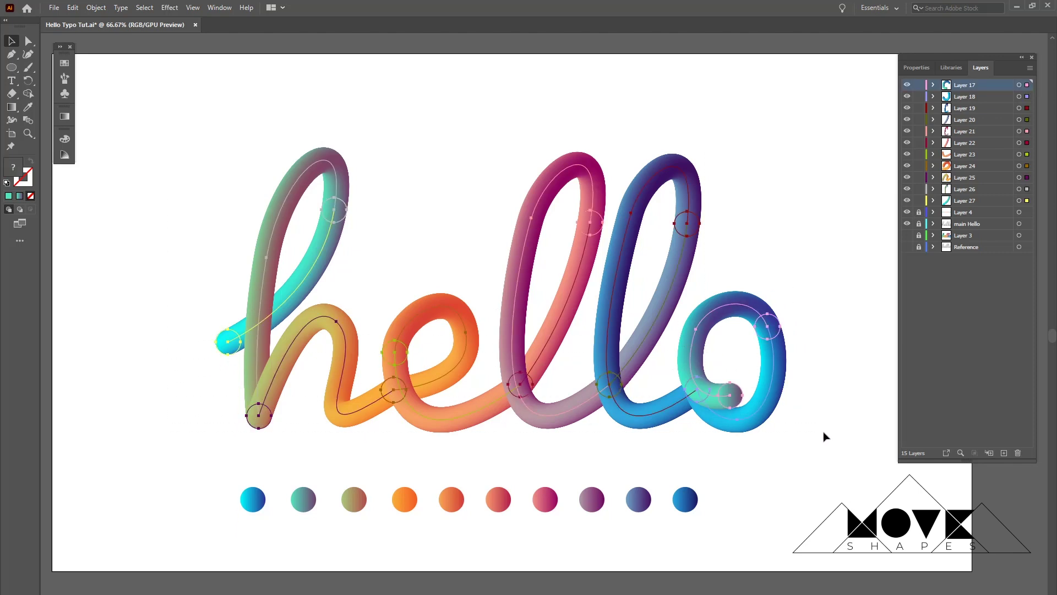
left_click(785, 257)
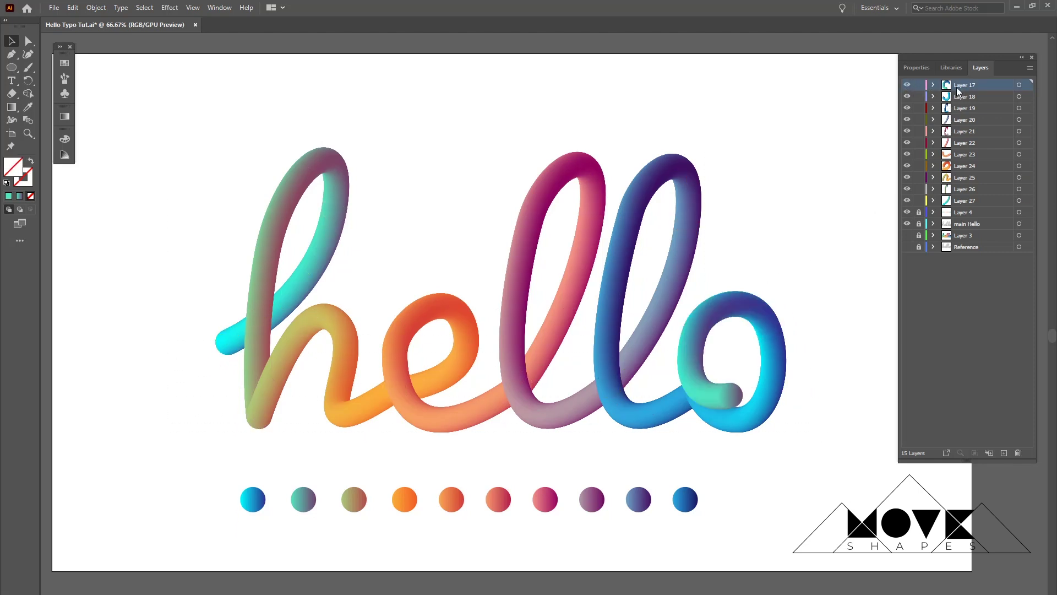
left_click(1003, 453)
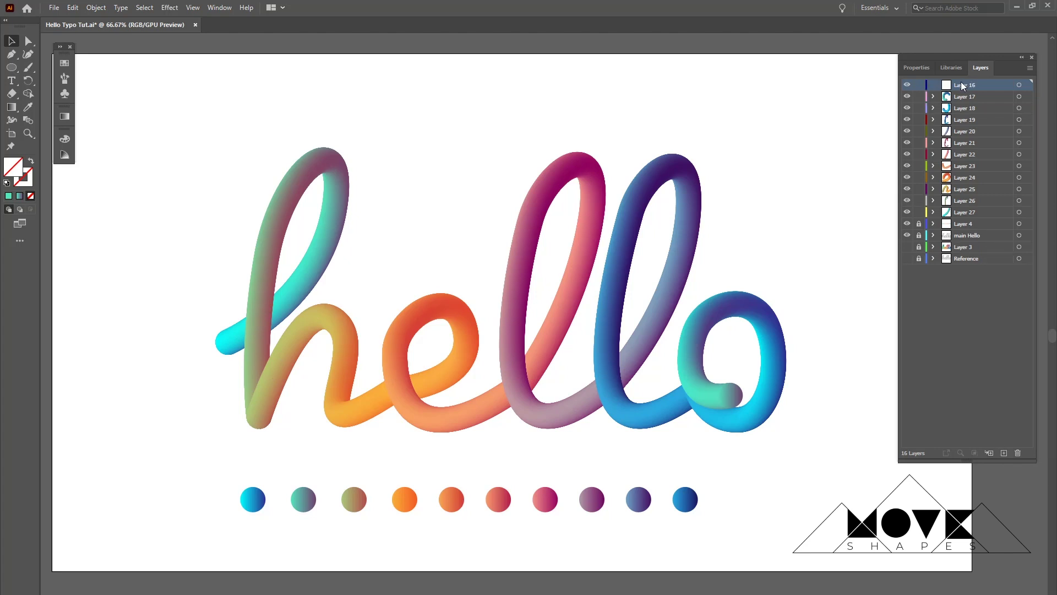
left_click(715, 311)
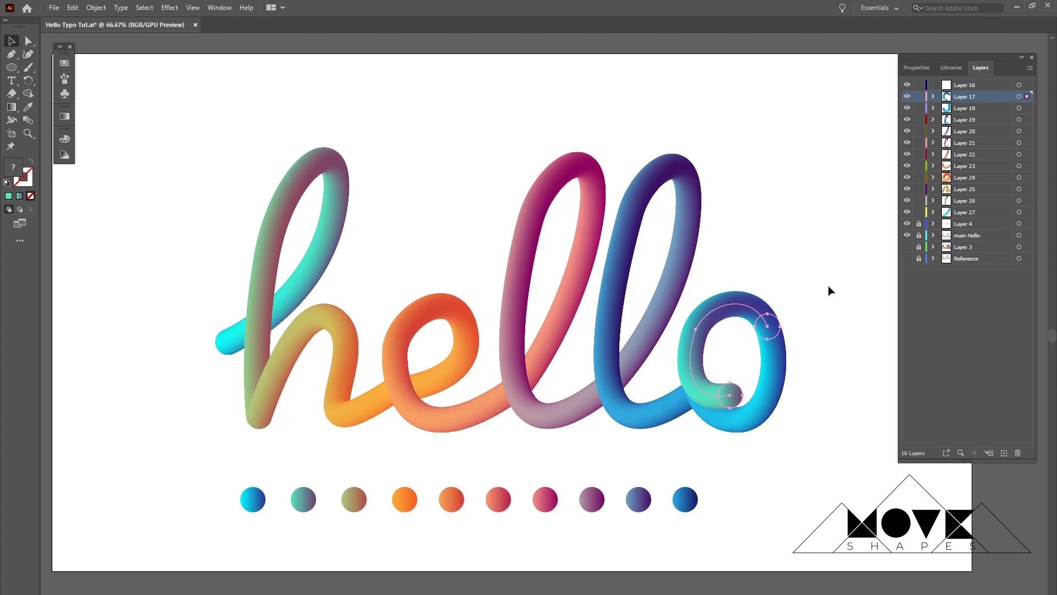
left_click(963, 87)
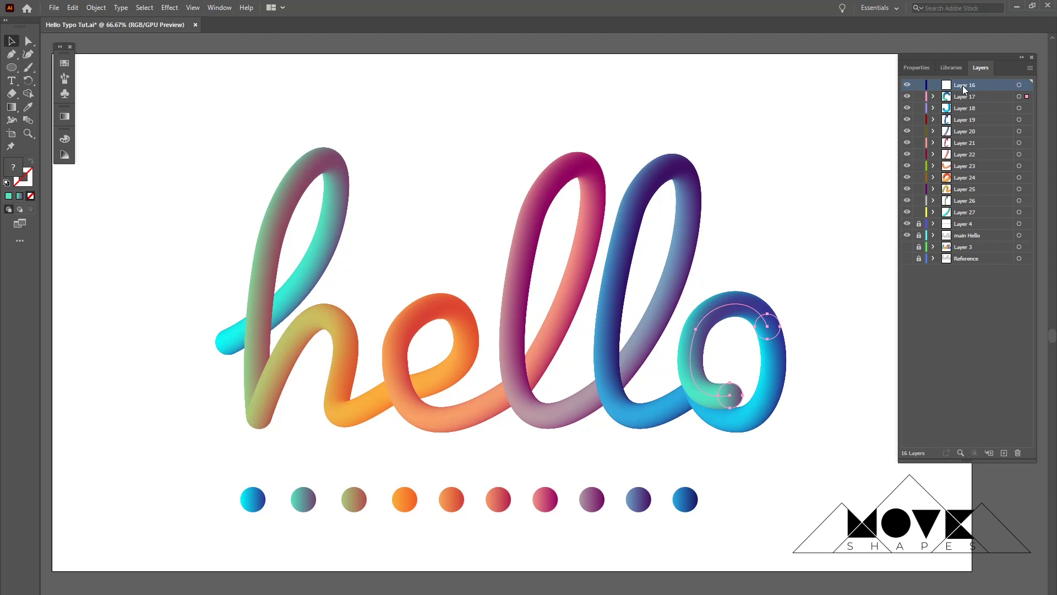
key("ctrl+x")
key("ctrl+f")
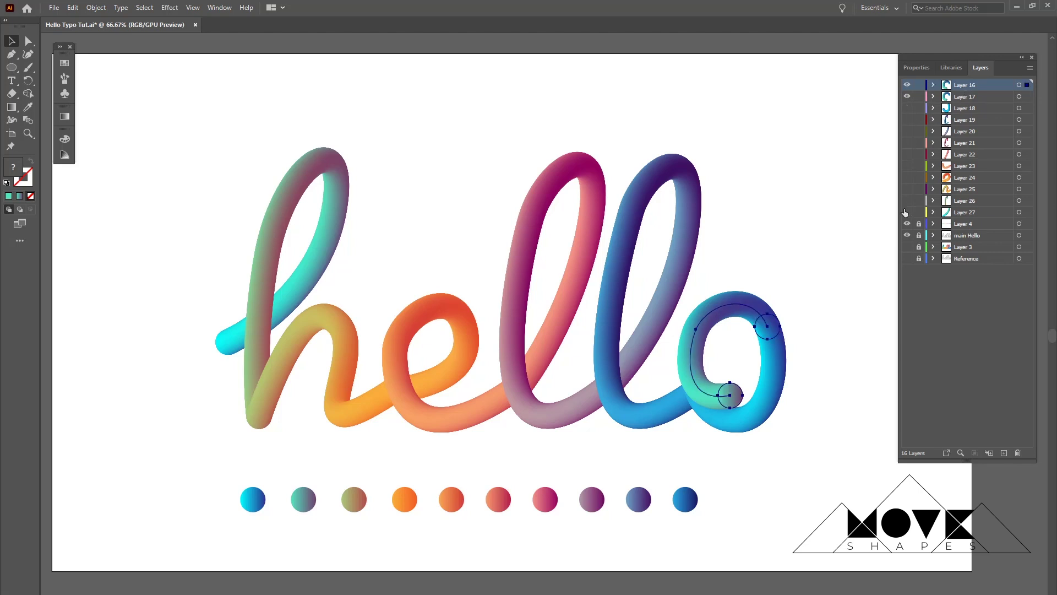
Hide and lock Layers 18 to 27, hide main Hello, and lock Layer 17.
left_click_drag(919, 212, 918, 108)
left_click(823, 165)
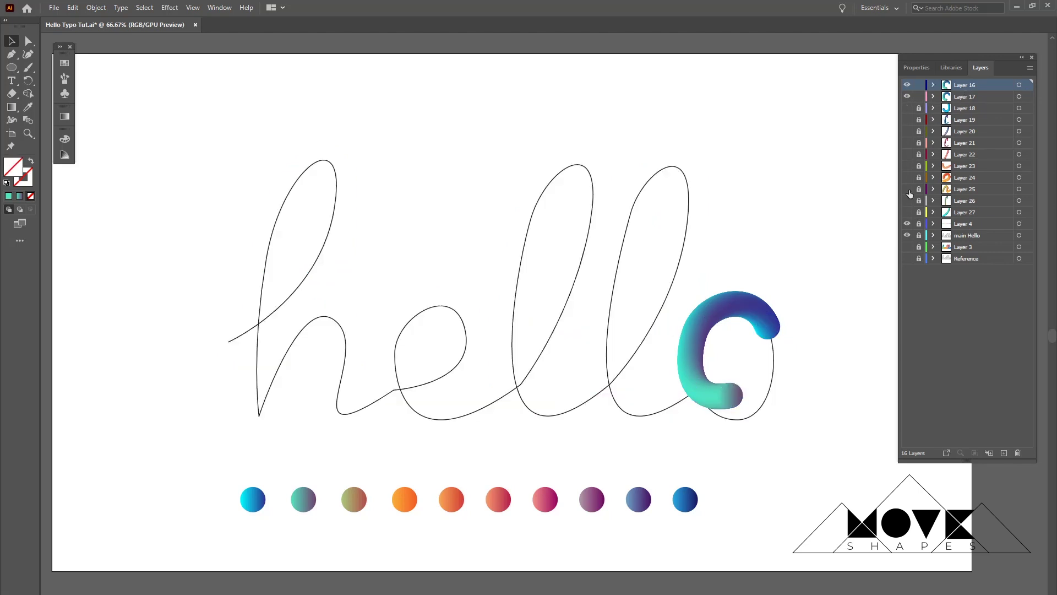
left_click(907, 235)
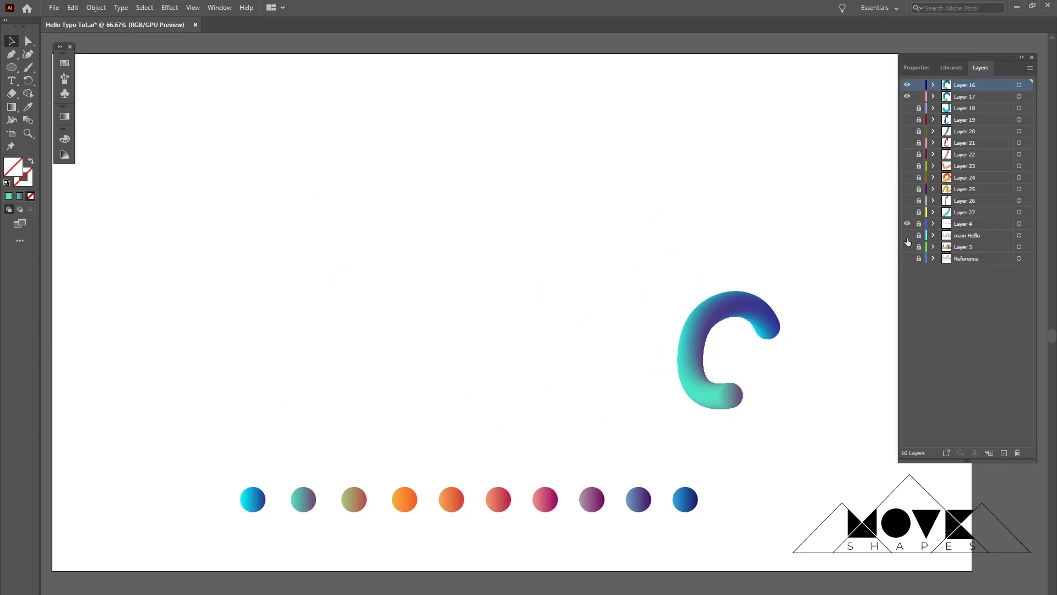
left_click(907, 97)
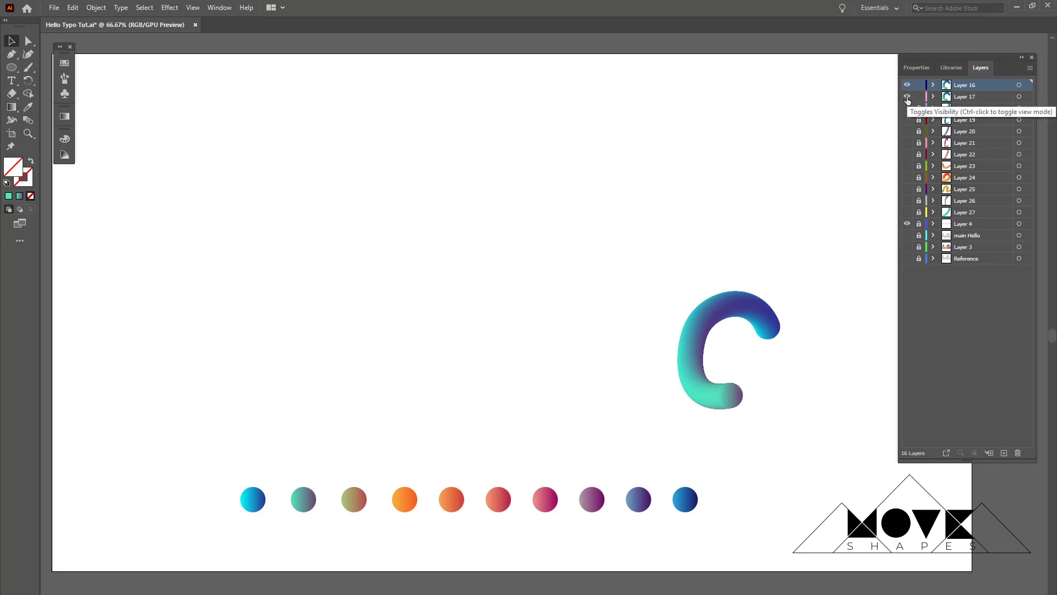
left_click(907, 97)
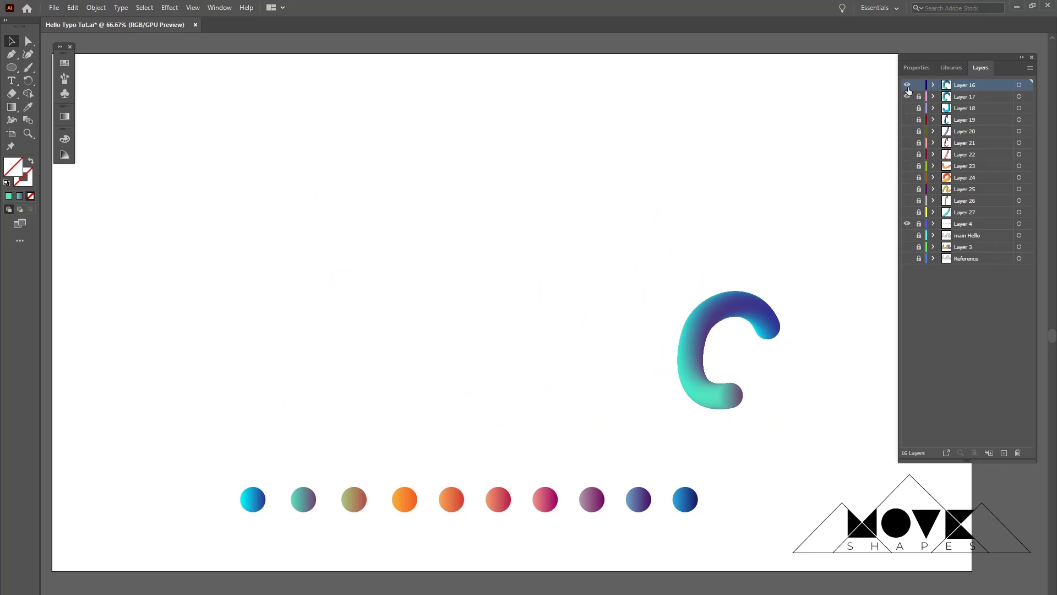
Release the blend of the copied o stroke on Layer 16 and hide Layer 17.
left_click(707, 337)
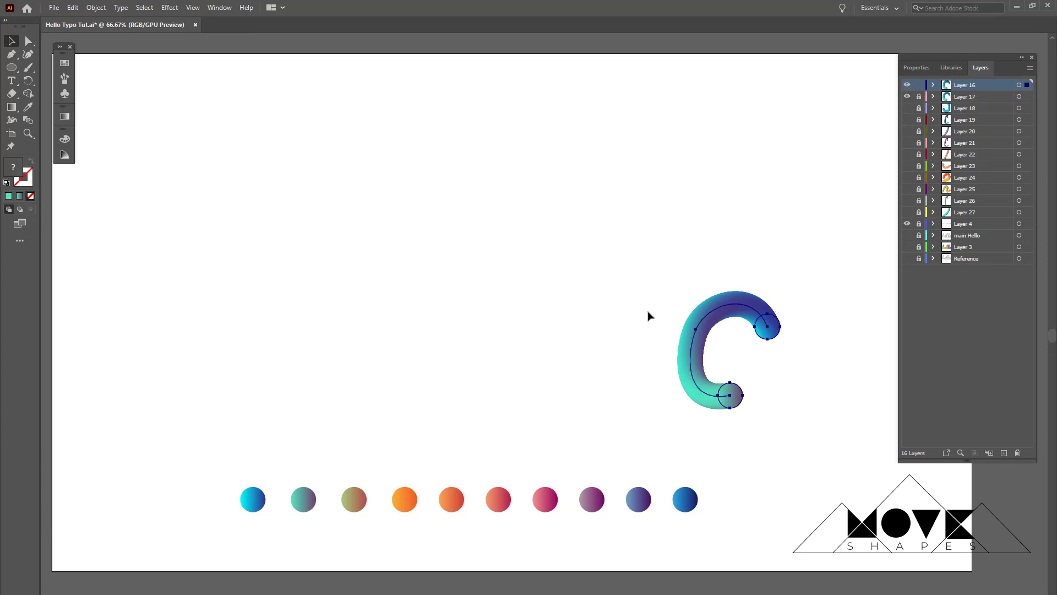
left_click(96, 8)
mouse_move(131, 306)
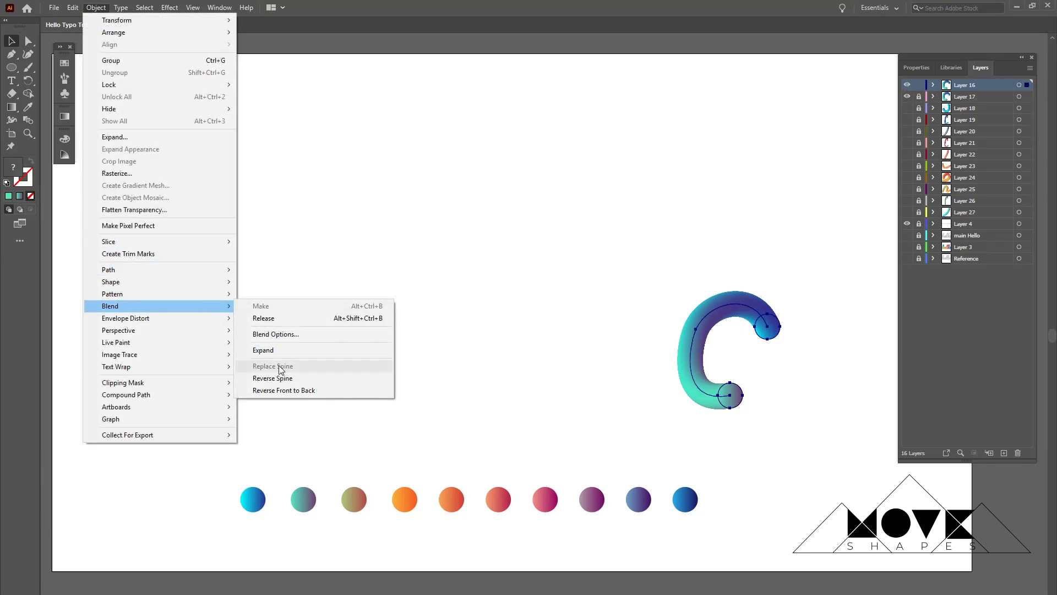
left_click(277, 318)
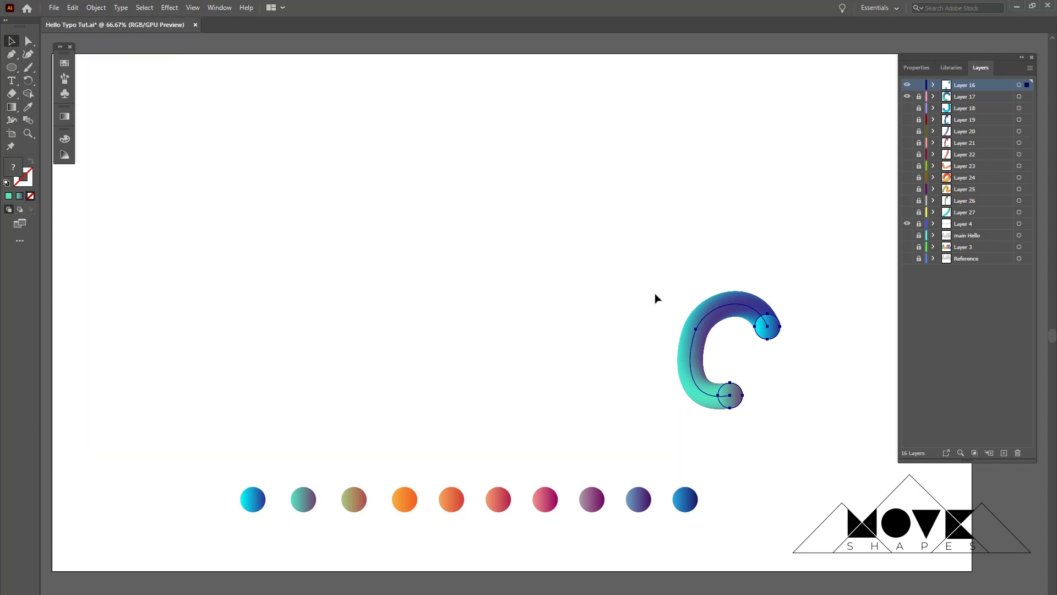
left_click(907, 96)
left_click(779, 342)
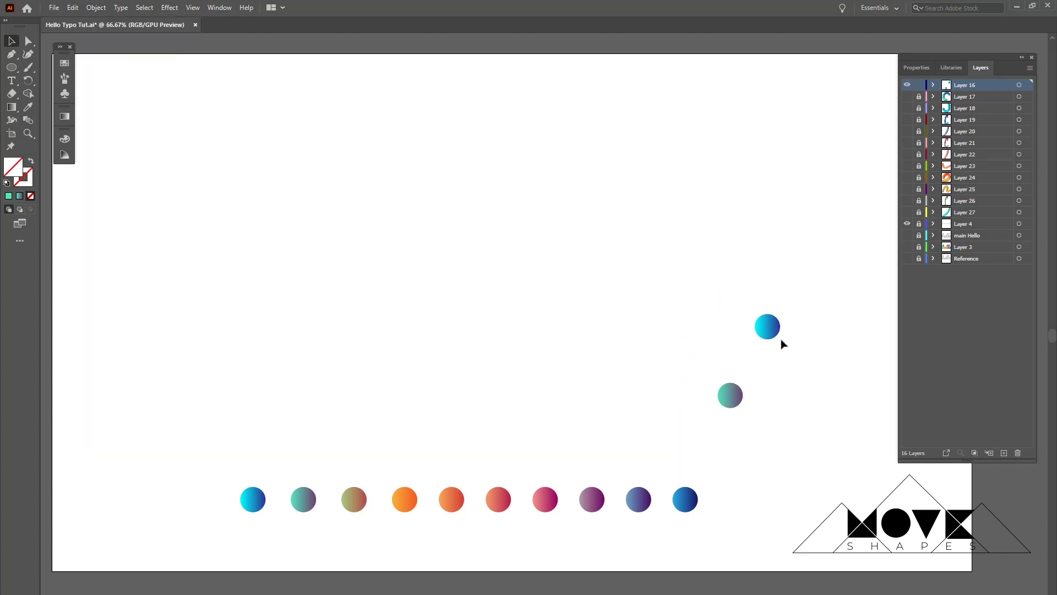
Give the released spine path of the o's upper-left stroke a black stroke and no fill.
left_click_drag(728, 316, 509, 336)
left_click(9, 195)
left_click(89, 208)
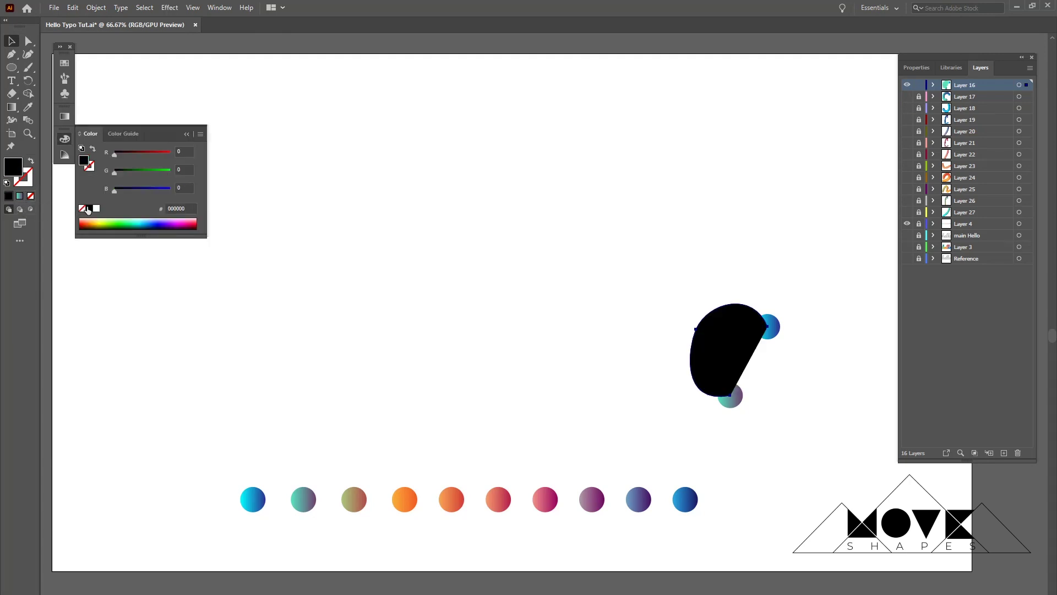
left_click(30, 162)
left_click(634, 124)
Delete the two gradient circles at the ends of the o's upper-left spine path.
left_click(773, 328)
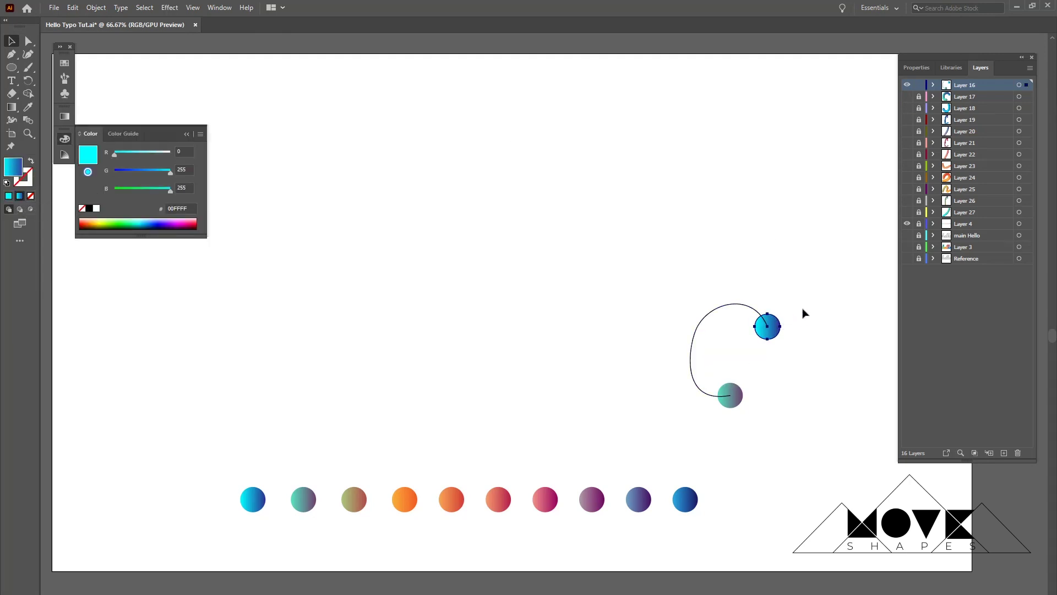
key("Delete")
left_click(730, 396)
key("Delete")
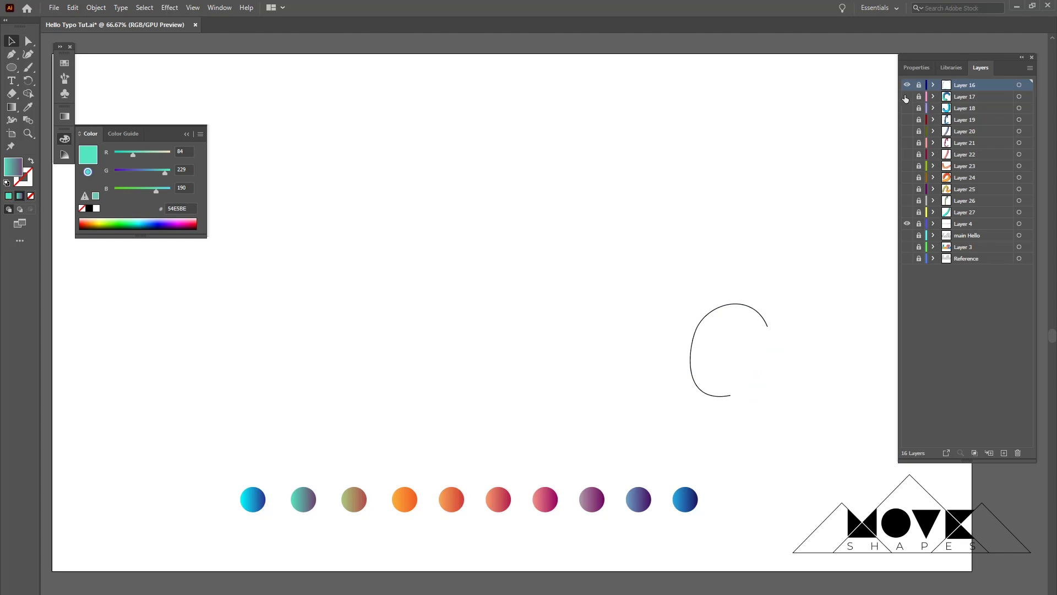
Hide Layer 16, and show, unlock and select the o's lower-right stroke on Layer 18.
left_click(907, 85)
left_click(907, 108)
left_click(1019, 108)
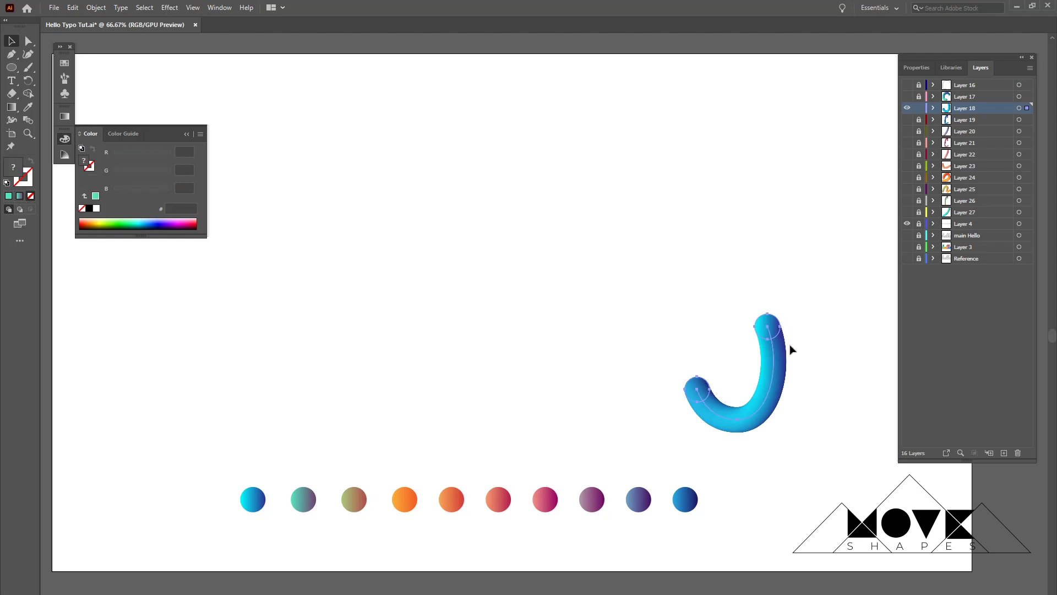
Copy the o's lower-right stroke in place onto a new layer directly above Layer 18.
left_click_drag(814, 332, 748, 365)
left_click(73, 8)
left_click(94, 59)
left_click(1004, 453)
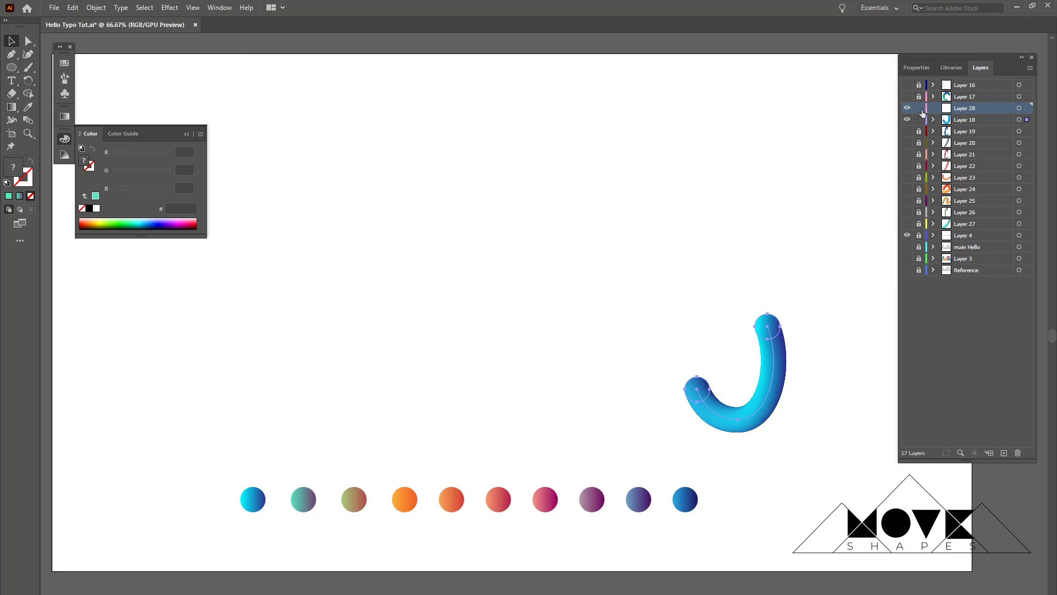
left_click(74, 8)
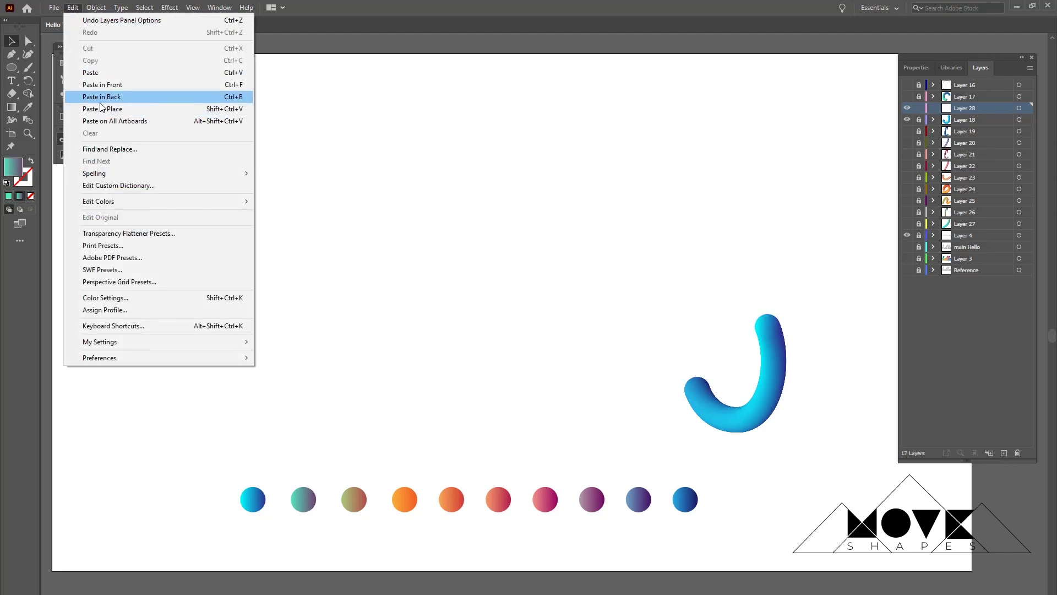
left_click(101, 100)
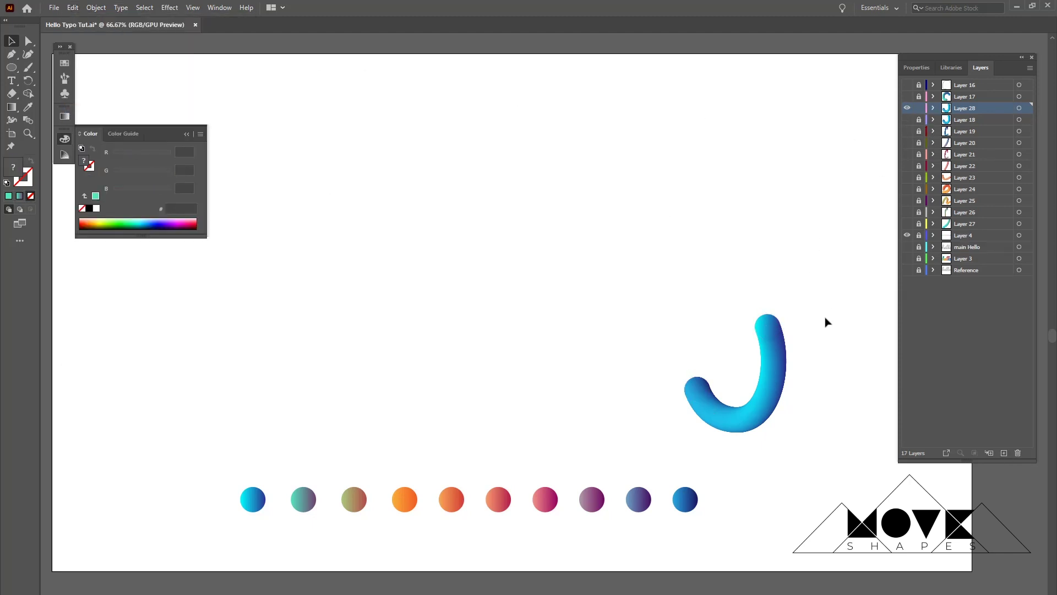
Release the blend of the copied stroke on Layer 28.
left_click(95, 8)
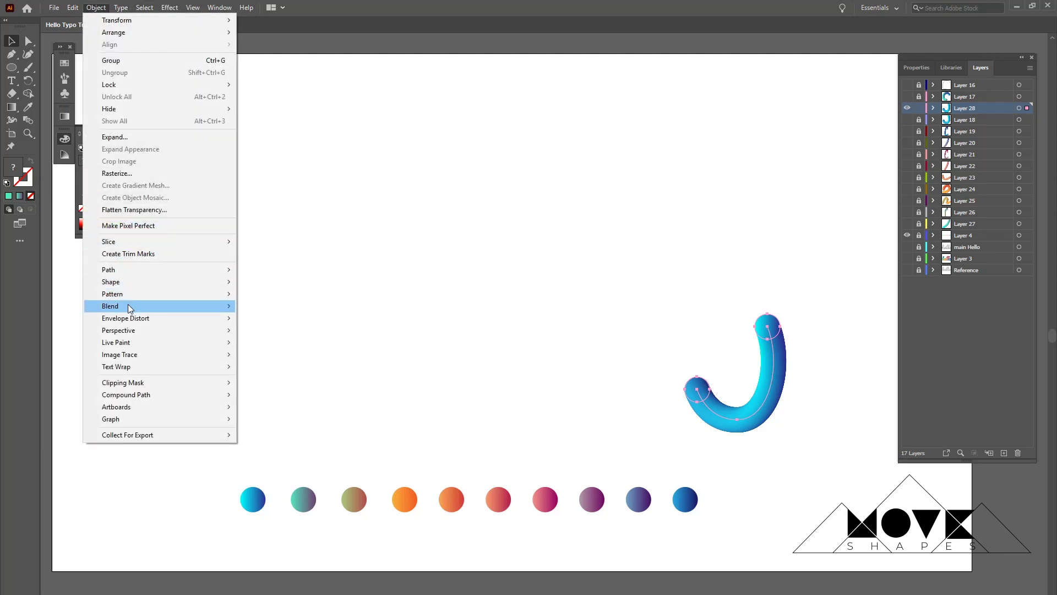
mouse_move(127, 305)
left_click(292, 319)
left_click(829, 405)
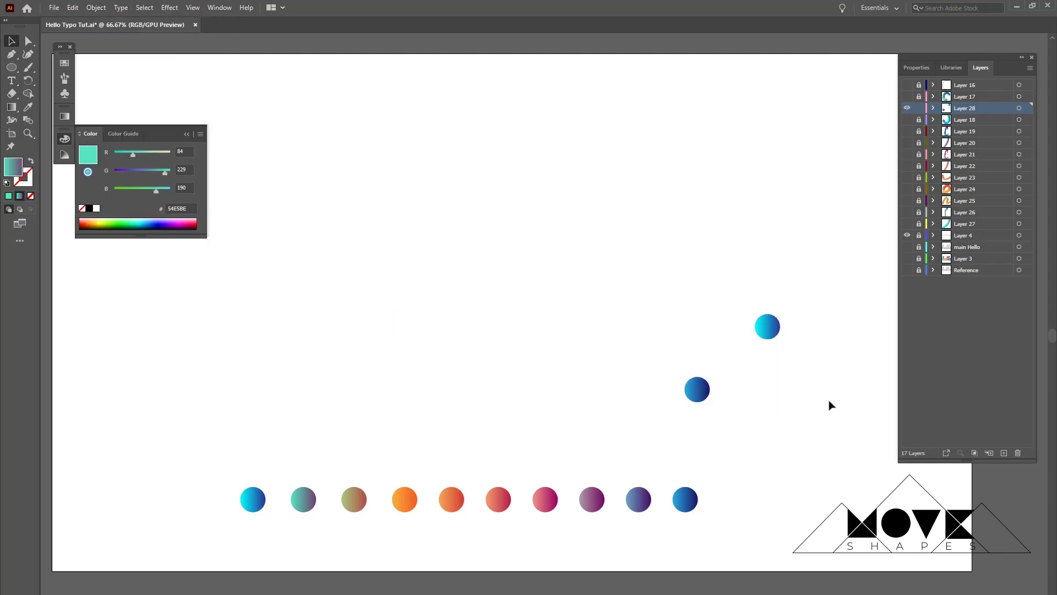
Give the spine path of the o's lower-right stroke a black stroke and no fill.
left_click(765, 392)
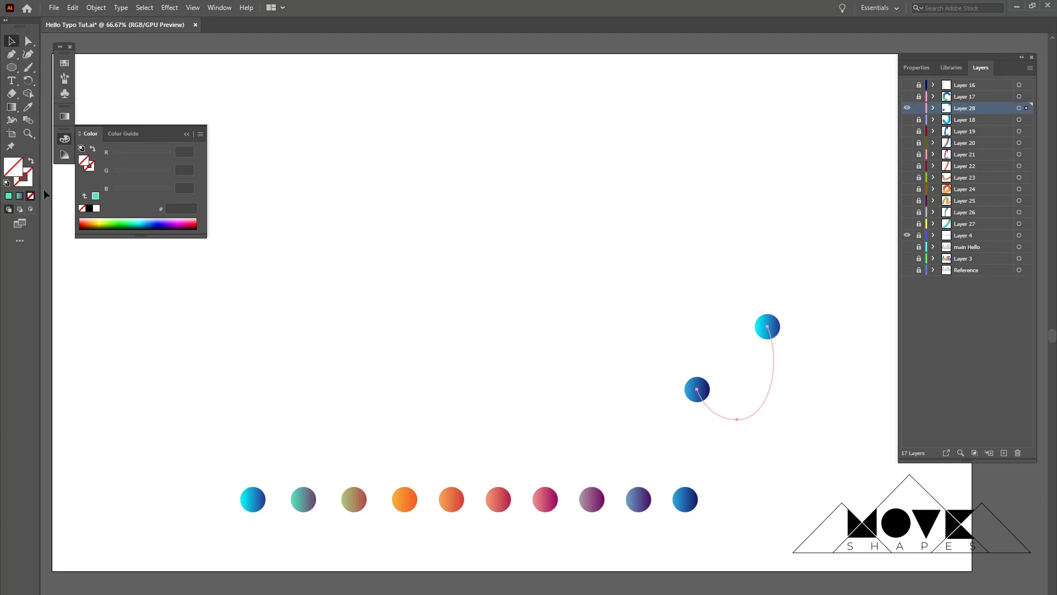
left_click(89, 208)
left_click(92, 149)
left_click(800, 277)
Delete the two gradient circles left at the ends of the o's lower-right spine path.
left_click(775, 326)
key("Delete")
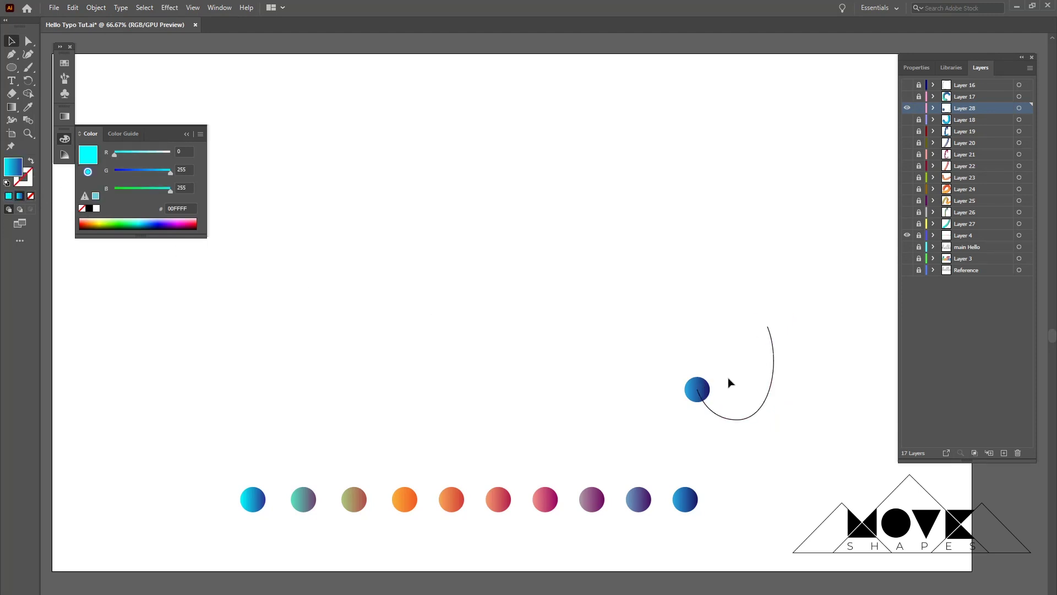
left_click(703, 389)
key("Delete")
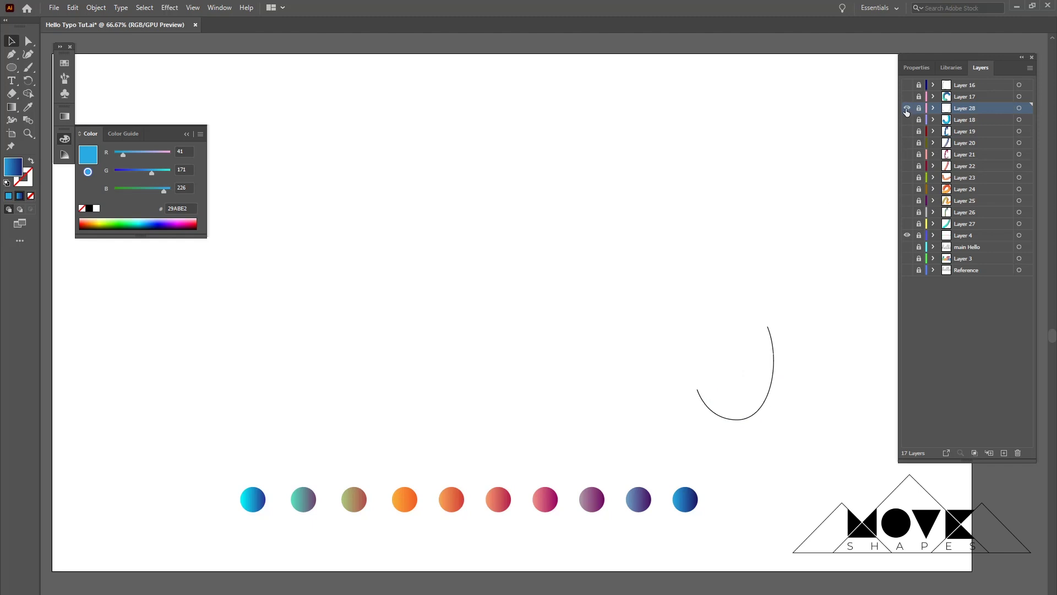
Hide Layer 28, and show and unlock Layer 19 with the last l's left stroke.
left_click(907, 108)
left_click(907, 120)
left_click(907, 119)
left_click(907, 131)
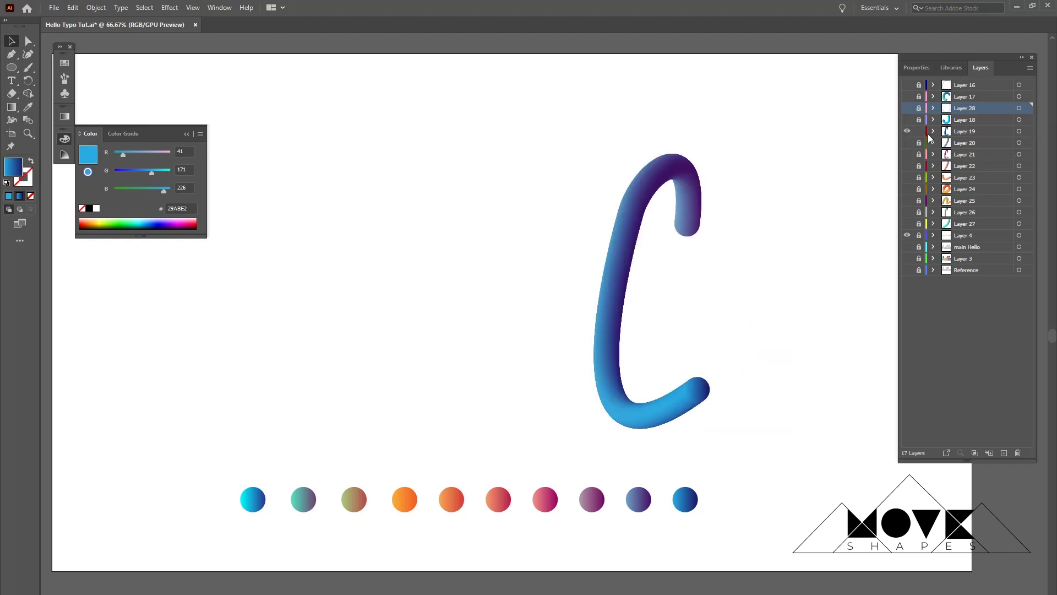
Copy the last l's left stroke onto a new layer above Layer 19 and reduce the copy to its black spine path.
key("ctrl+l")
left_click(907, 143)
left_click(96, 8)
mouse_move(109, 306)
left_click(267, 315)
key("Delete")
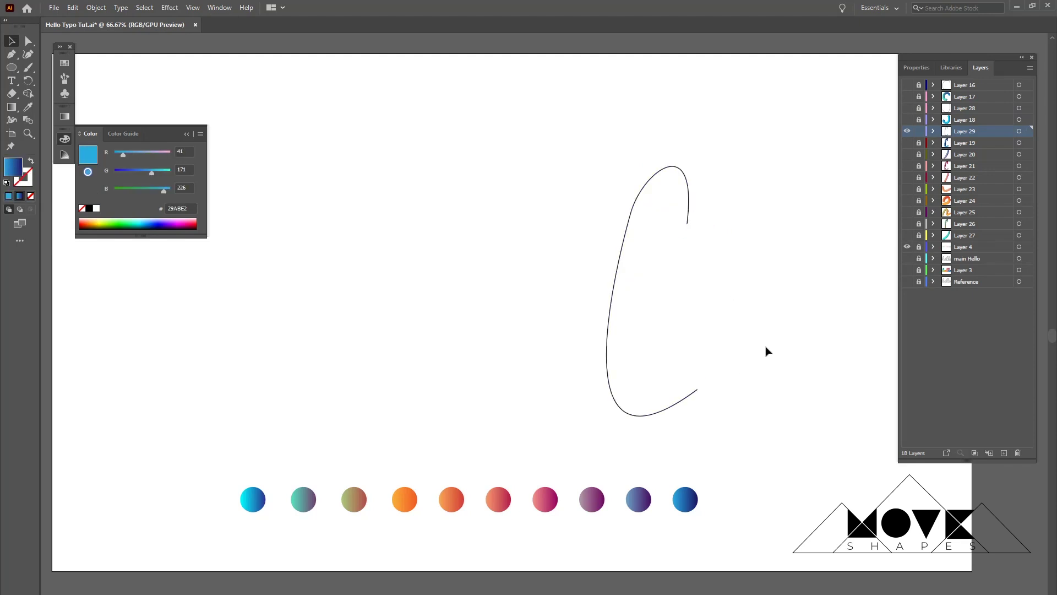
Hide Layer 29, show Layer 20 and add a new layer above it for a copy of its stroke.
left_click(907, 131)
left_click(907, 154)
left_click(969, 154)
key("ctrl+l")
Copy the strokes of Layers 20, 21 and 22 onto new layers above each, reducing the Layer 20 copy to its spine path.
left_click(973, 200)
left_click(969, 154)
left_click_drag(787, 219, 611, 278)
key("ctrl+alt+shift+b")
double_click(684, 297)
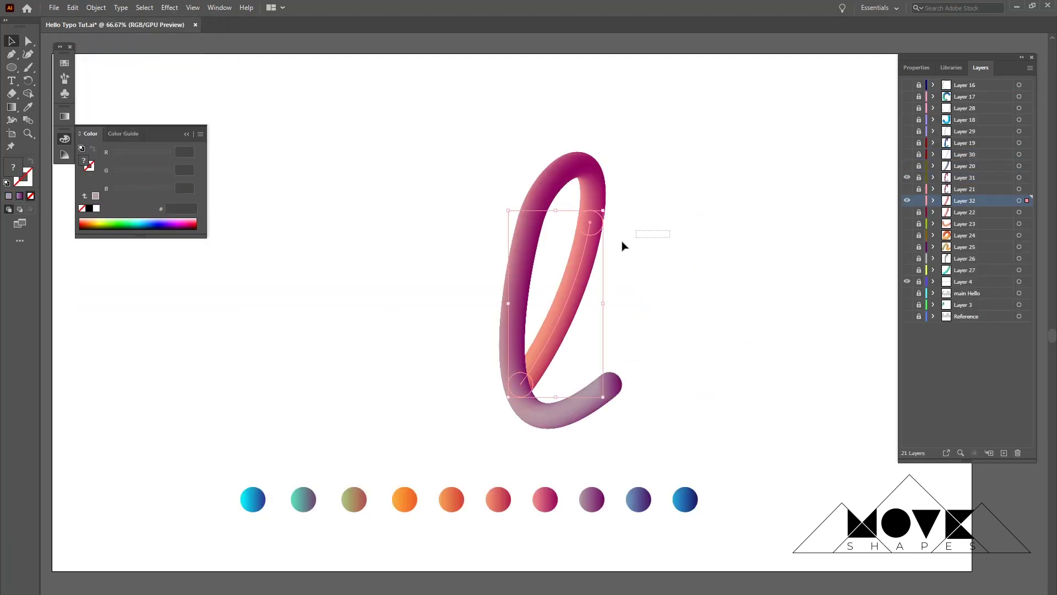
Copy the strokes of Layers 23 to 27 onto new layers, one directly above each, and hide and lock the originals.
left_click(907, 246)
left_click(1004, 452)
mouse_move(1027, 235)
left_mouse_down()
mouse_move(1027, 223)
mouse_move(1026, 247)
left_mouse_up()
left_click(1004, 453)
left_click(1004, 452)
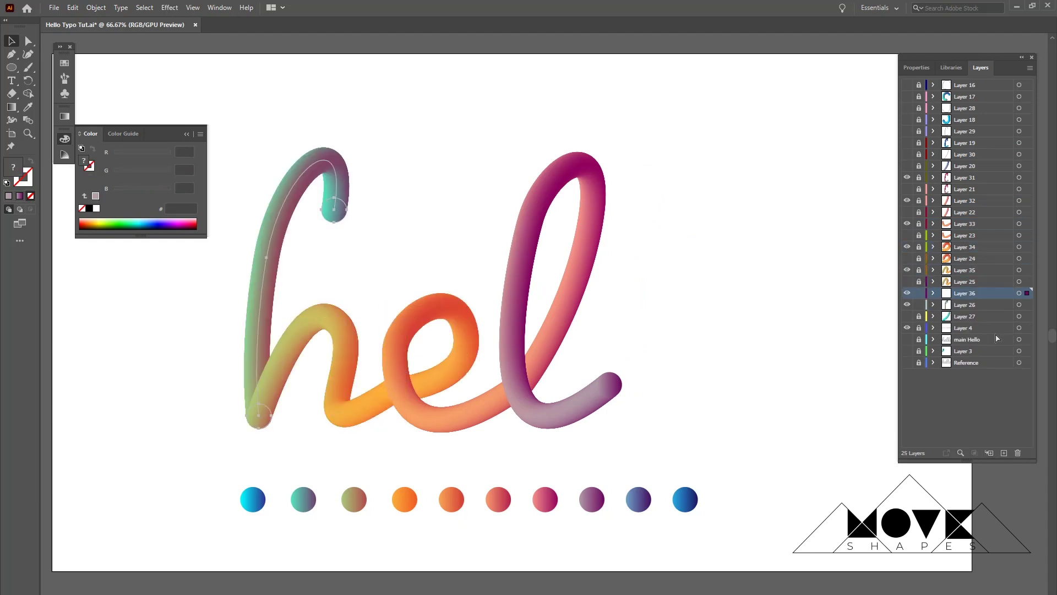
left_click(1004, 452)
left_click_drag(1027, 328, 1027, 316)
left_click(907, 327)
left_click(918, 328)
Release the blends of all the visible stroke copies into their circles and spine paths.
key("ctrl+a")
key("ctrl+alt+shift+b")
left_click(630, 266)
Delete the gradient circles left at the ends of the released spines and give the remaining paths a black stroke without fill.
left_click(609, 385)
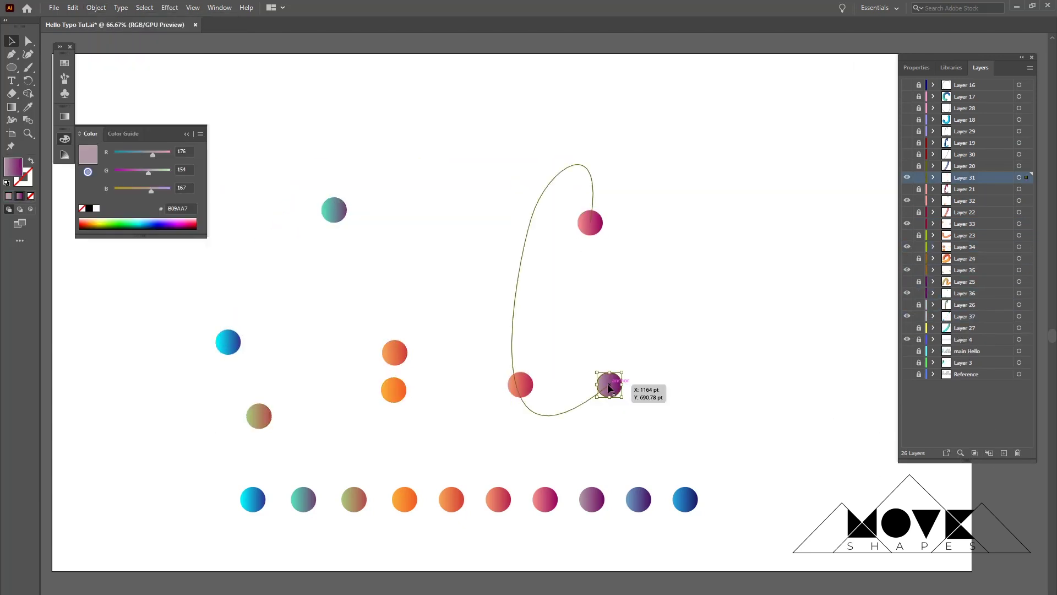
key("Delete")
left_click(406, 356)
left_click(394, 390)
key("Delete")
left_click(334, 210)
left_click(228, 341, "shift")
key("Delete")
left_click(259, 416)
key("Delete")
key("ctrl+a")
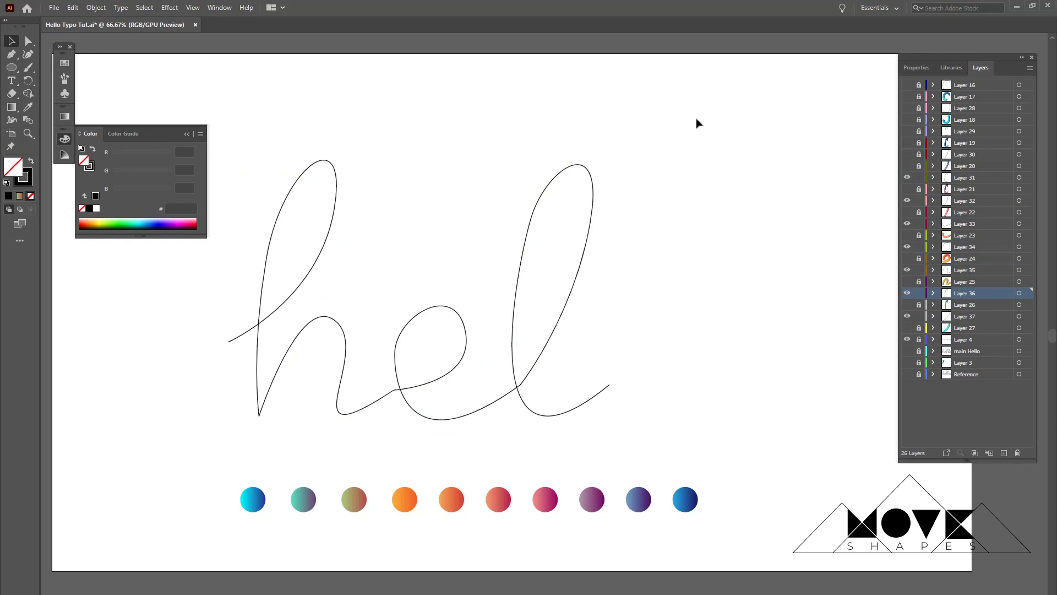
Unlock and show the spine layers 30, 29, 28 and 16 together with all the gradient stroke layers.
left_click(918, 154)
left_click(907, 155)
left_click(918, 131)
left_click(907, 131)
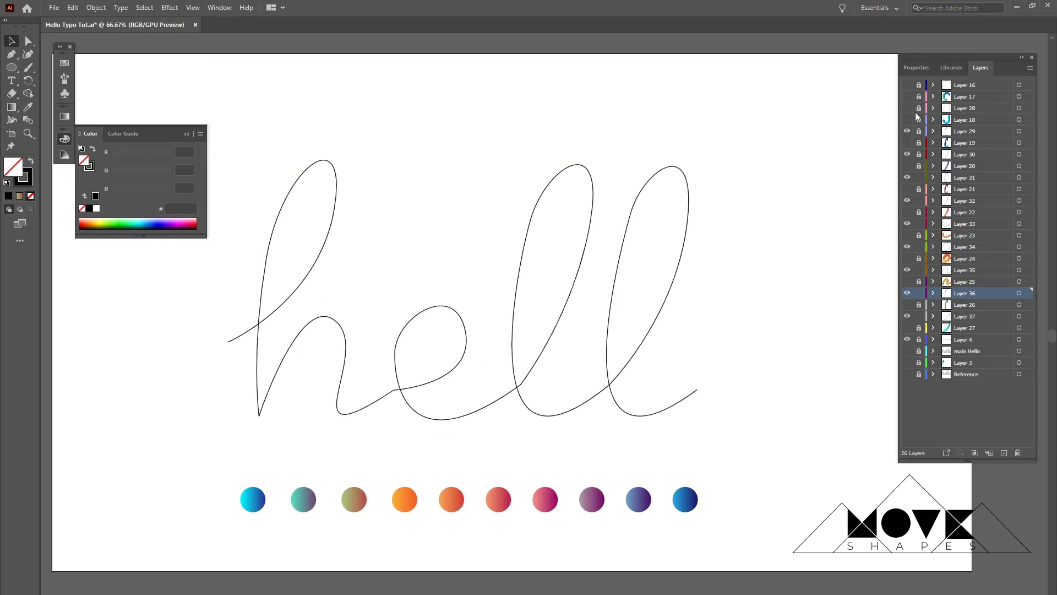
left_click(919, 108)
left_click(906, 108)
left_click(919, 85)
left_click(907, 85)
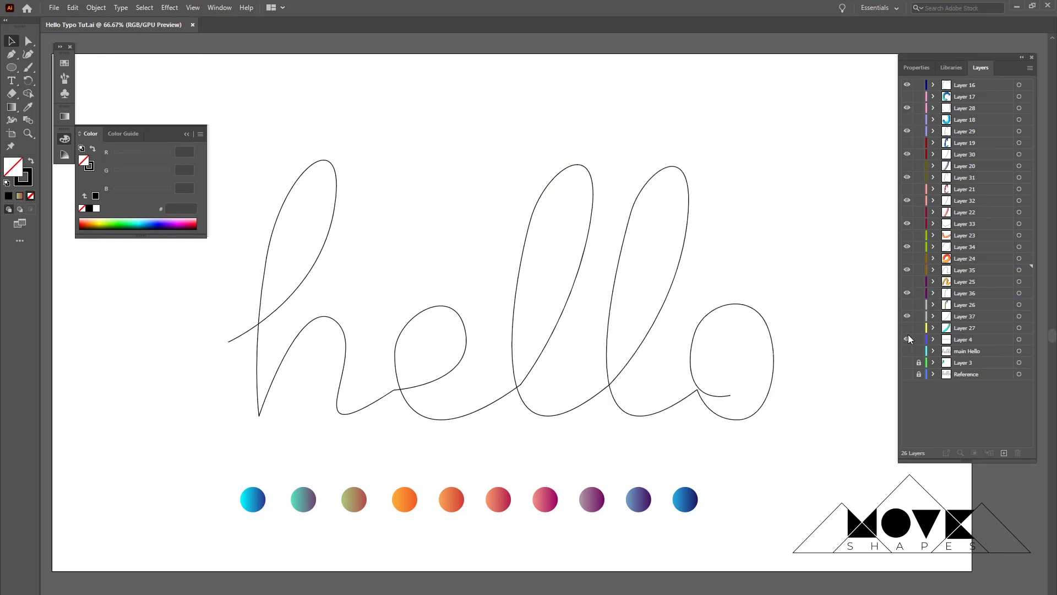
left_click_drag(919, 327, 918, 212)
left_click_drag(919, 109, 897, 91)
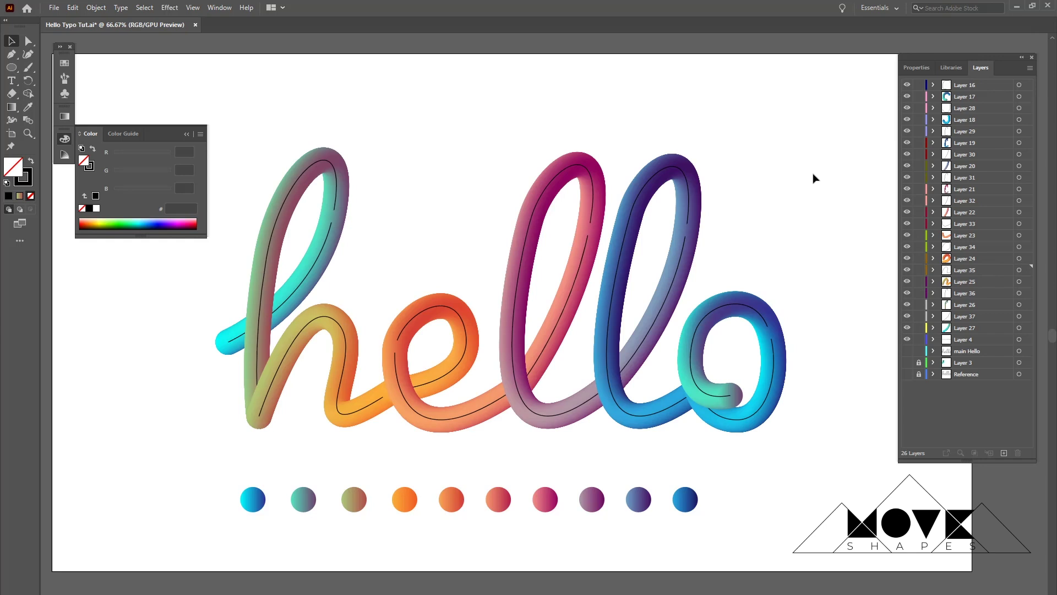
Hide the black spine layers, Layer 16 and Layers 28 to 37, leaving the gradient strokes shown.
left_click(907, 85)
left_click(907, 108)
left_click(907, 131)
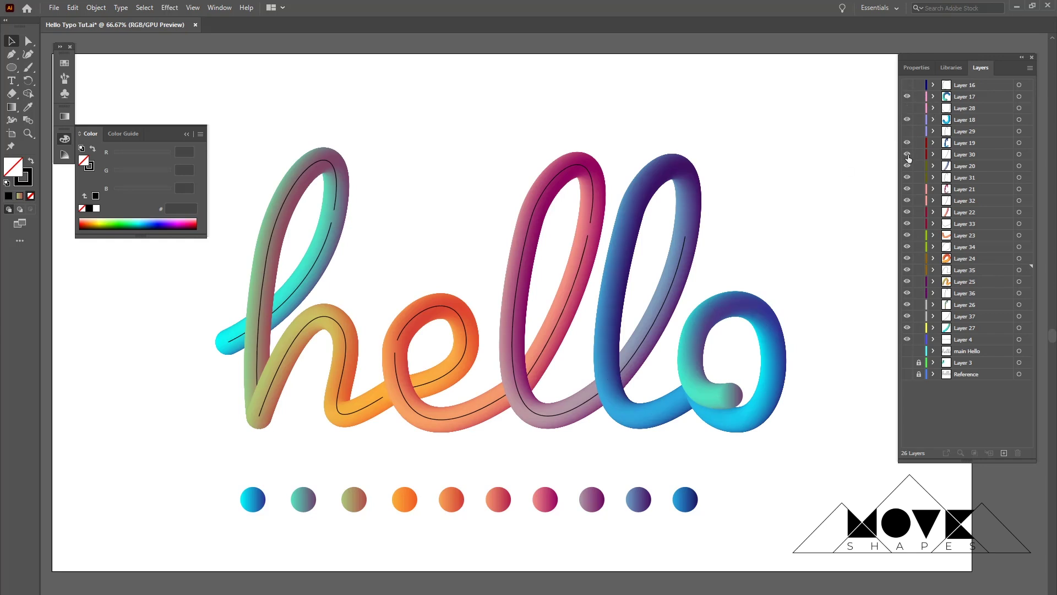
left_click(907, 154)
left_click(907, 177)
left_click(906, 201)
left_click(907, 224)
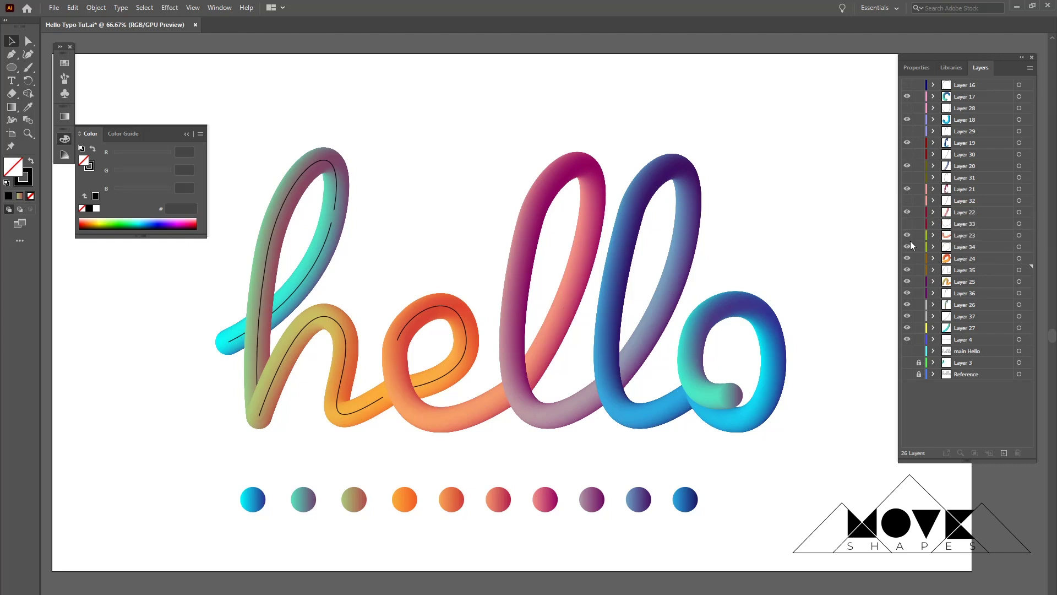
left_click(907, 246)
left_click(907, 293)
left_click(907, 316)
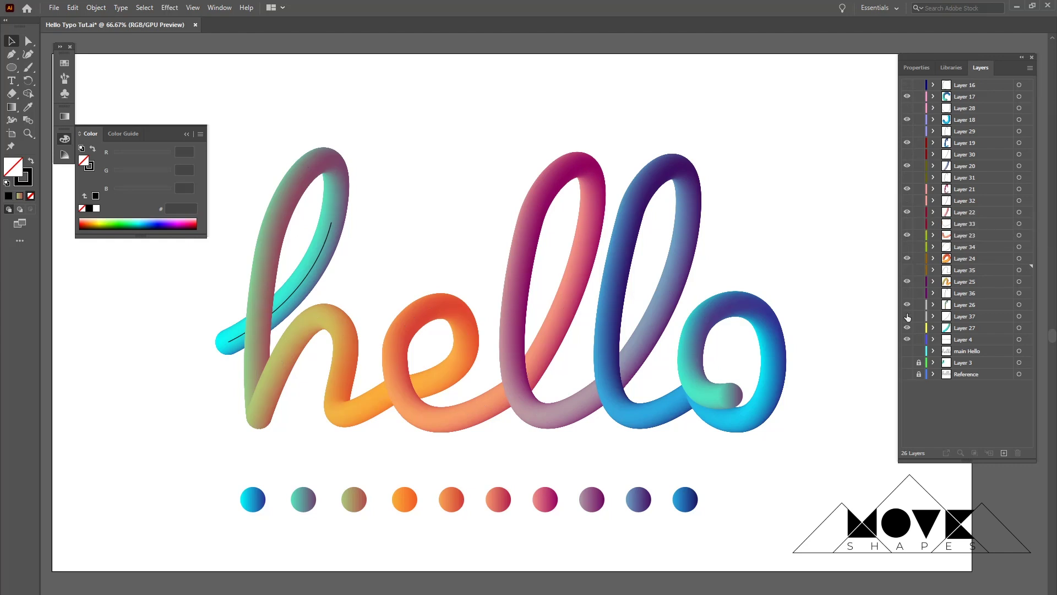
Lock the main Hello layer, and lock and hide Layer 4 with the gradient circle swatches.
left_click(918, 351)
left_click(919, 340)
left_click(907, 339)
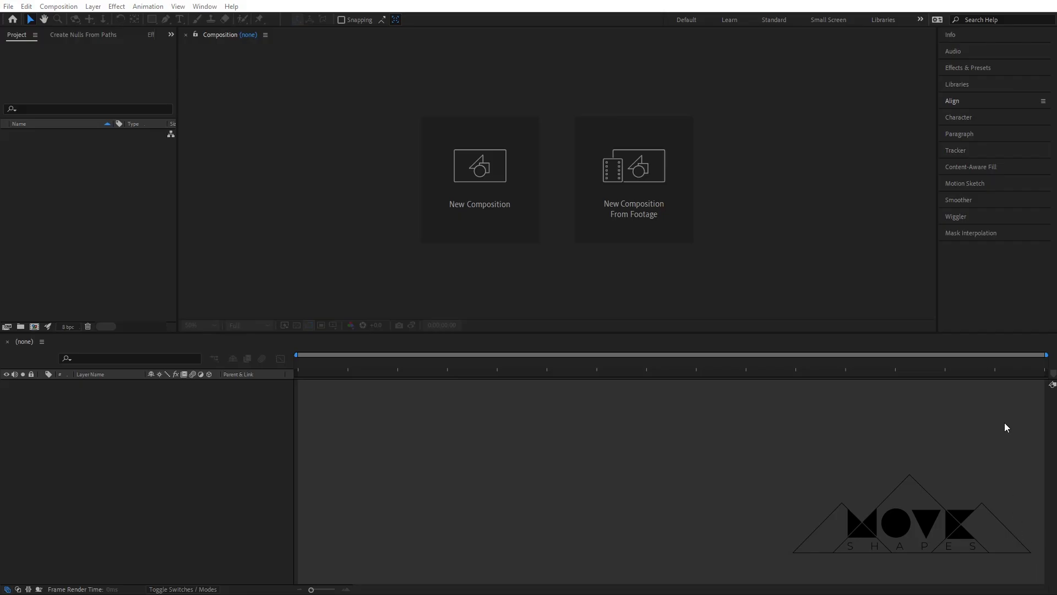
Switch to After Effects, import Hello Typo Tut.ai as Composition - Retain Layer Sizes, and open the imported composition.
left_click(8, 7)
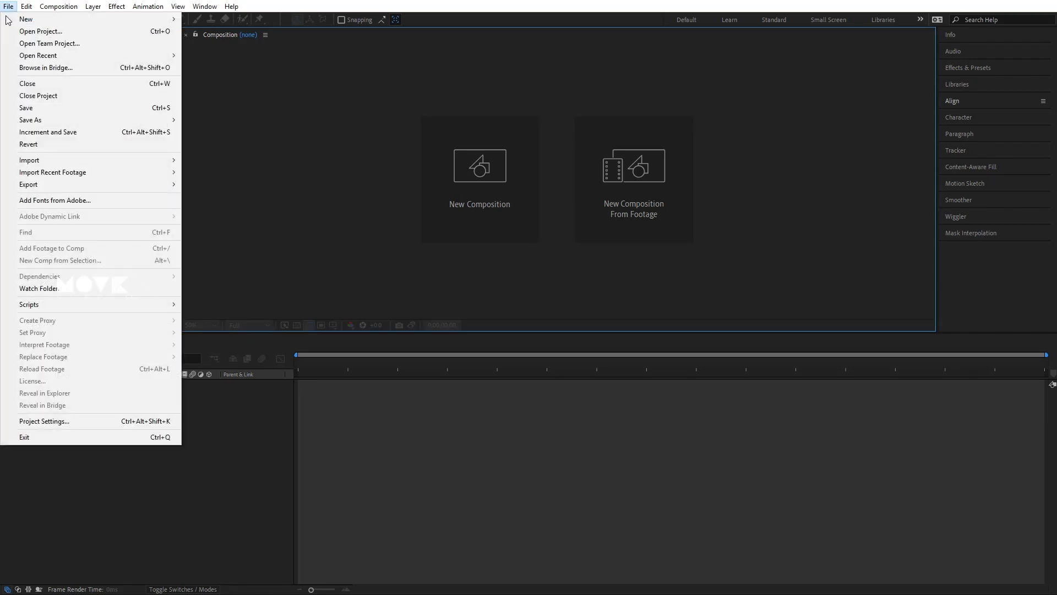
mouse_move(48, 164)
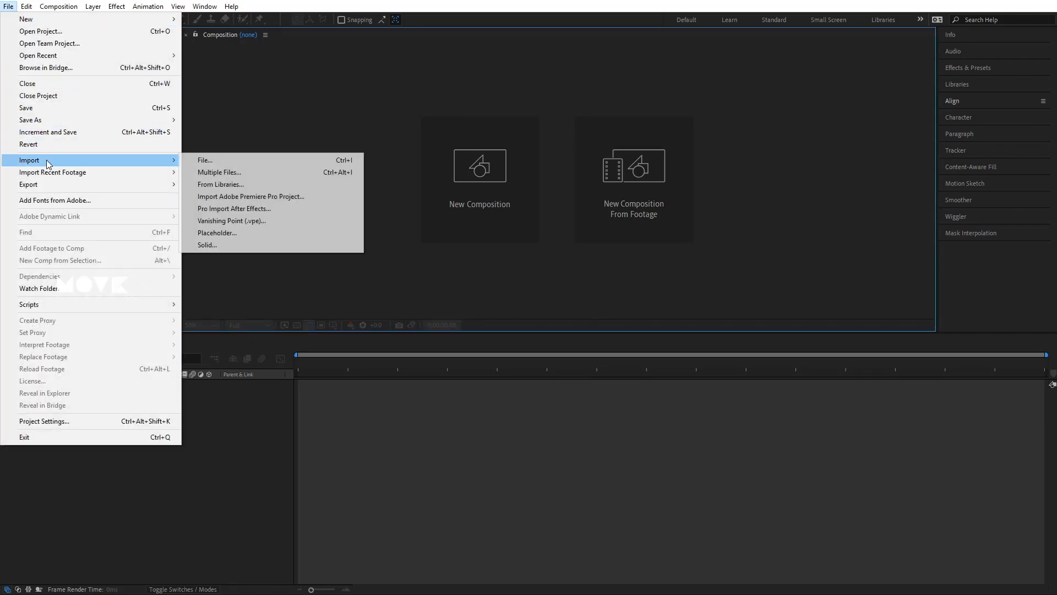
left_click(231, 159)
left_click(93, 88)
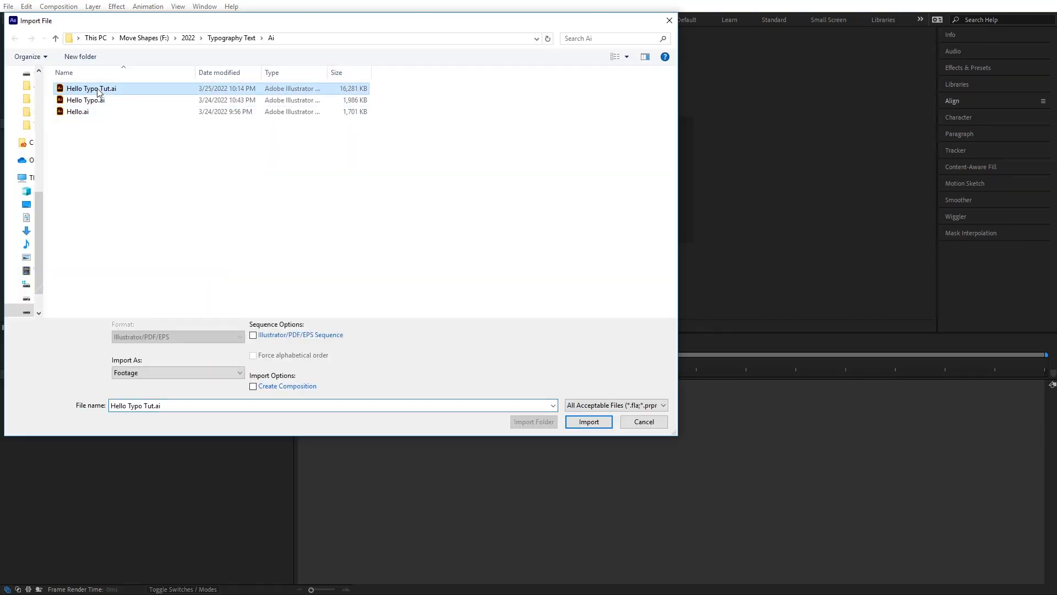
left_click(168, 372)
left_click(166, 391)
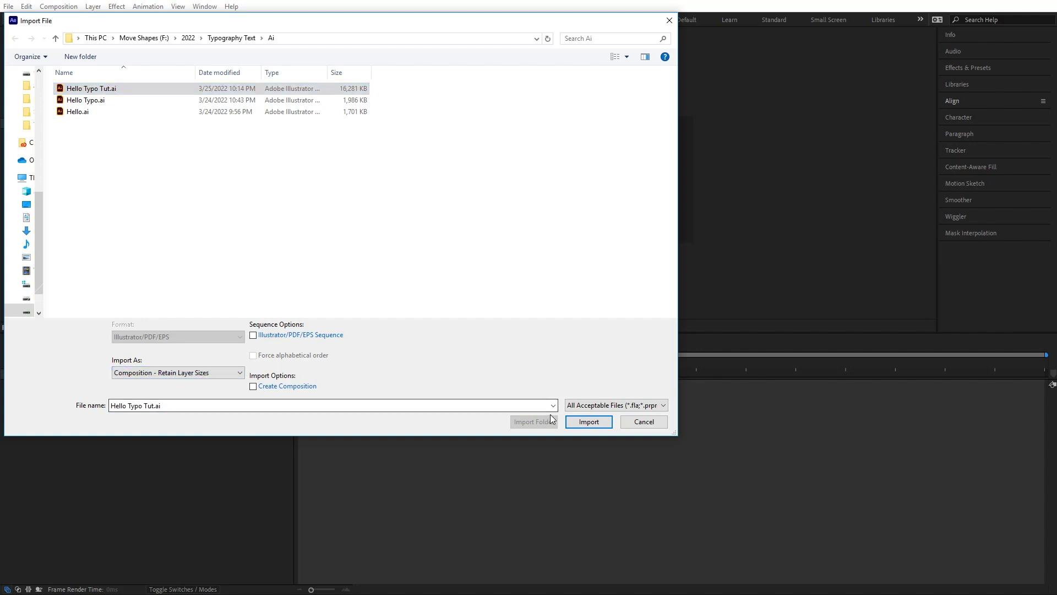
left_click(589, 422)
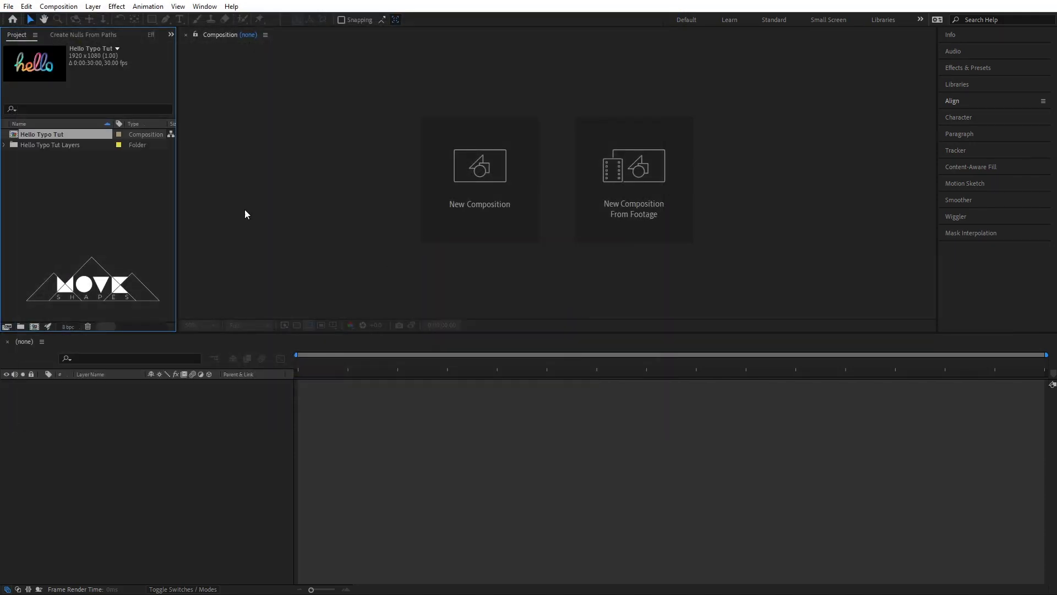
double_click(52, 133)
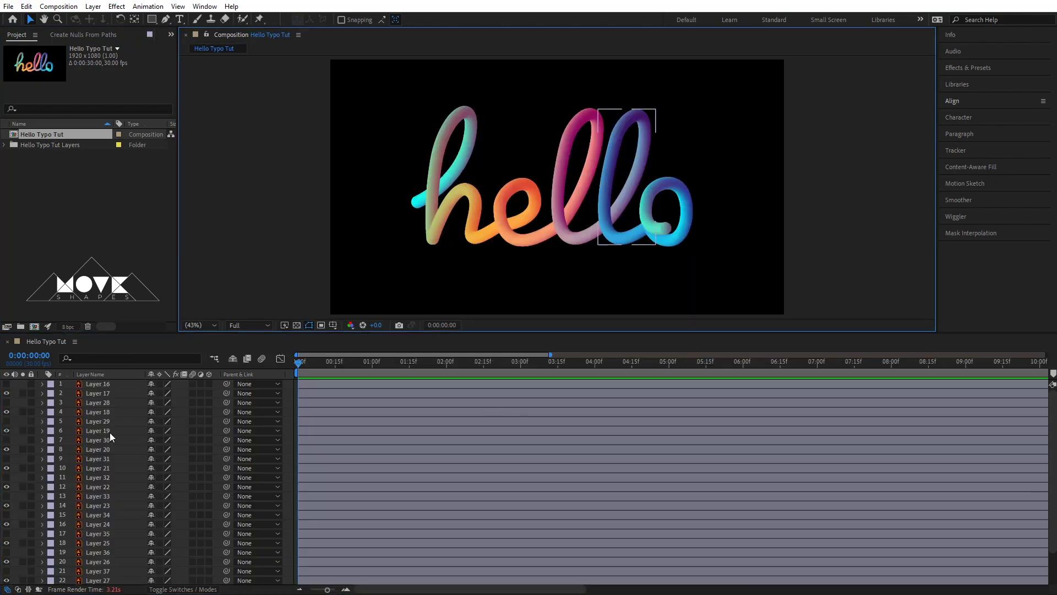
Mark Layer 4, main Hello, Layer 3 and Reference as shy and hide the shy layers from the timeline.
scroll(94, 434, "down", 2)
scroll(94, 434, "up", 2)
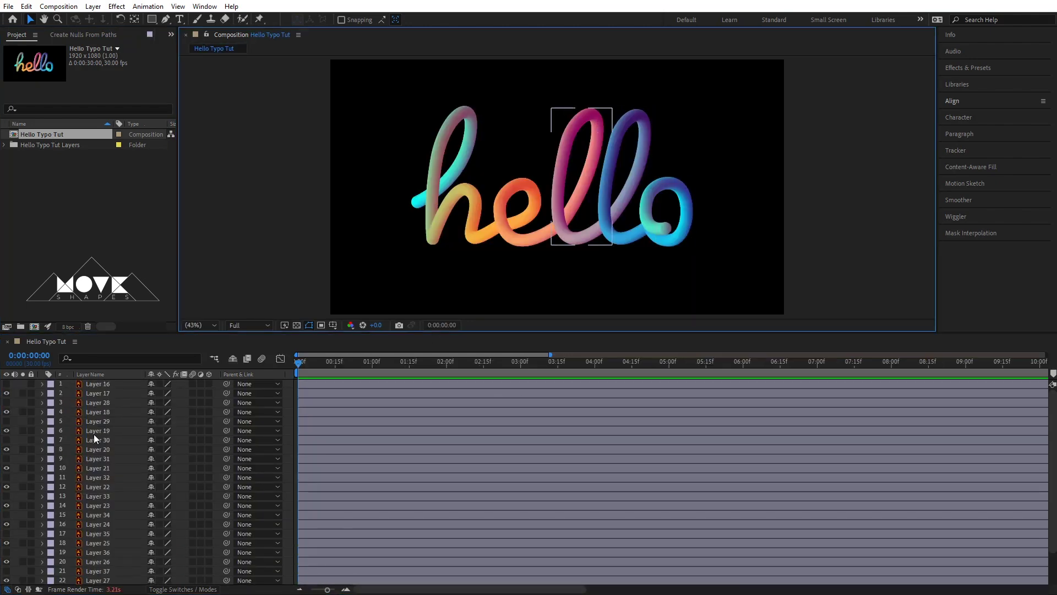
scroll(94, 434, "down", 2)
left_click(104, 553)
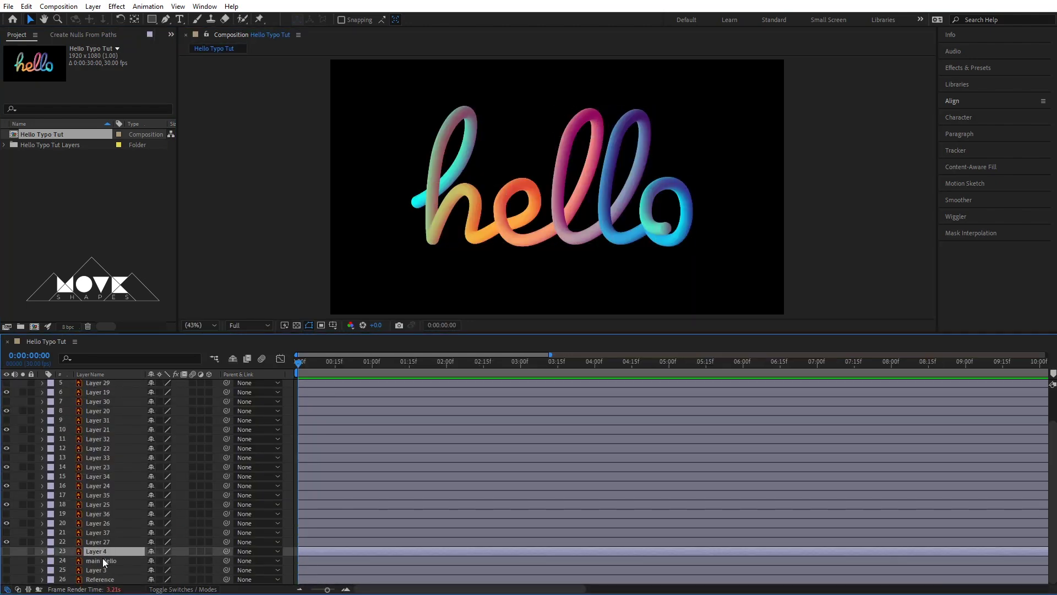
left_click(105, 579, "shift")
left_click(152, 553)
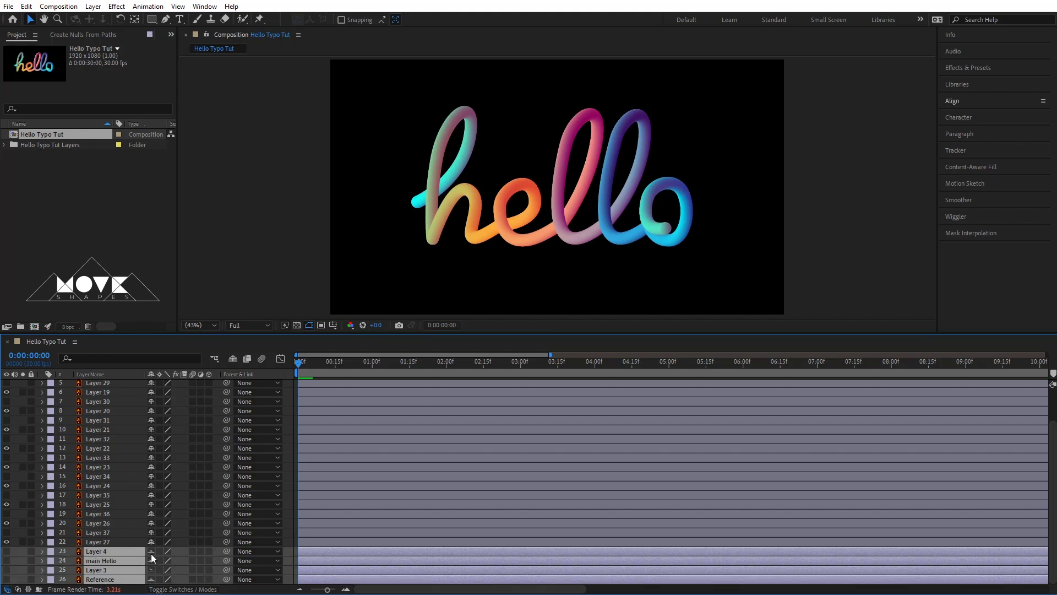
left_click(234, 357)
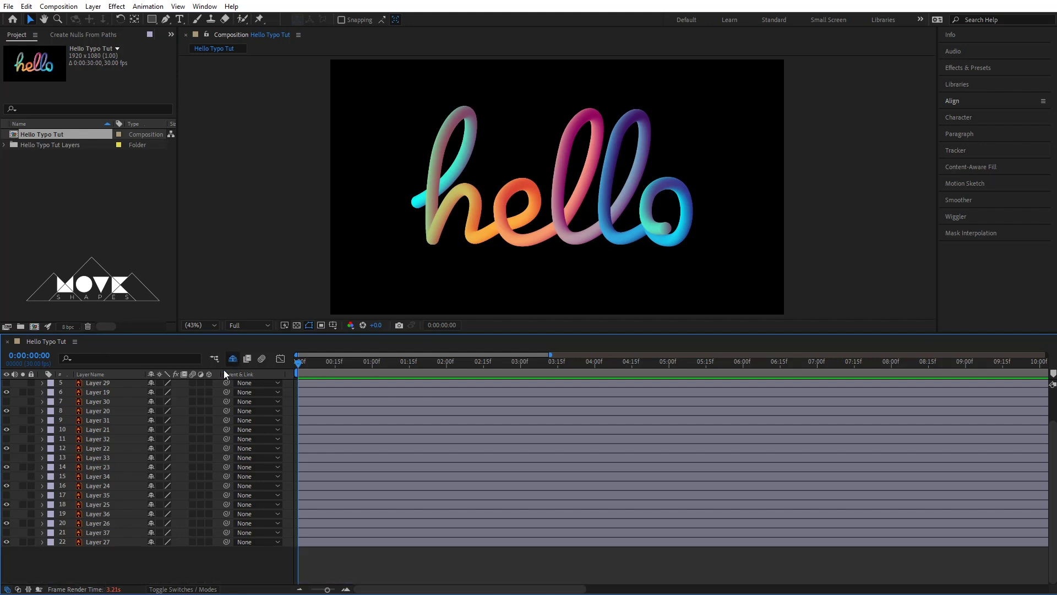
left_click(828, 192)
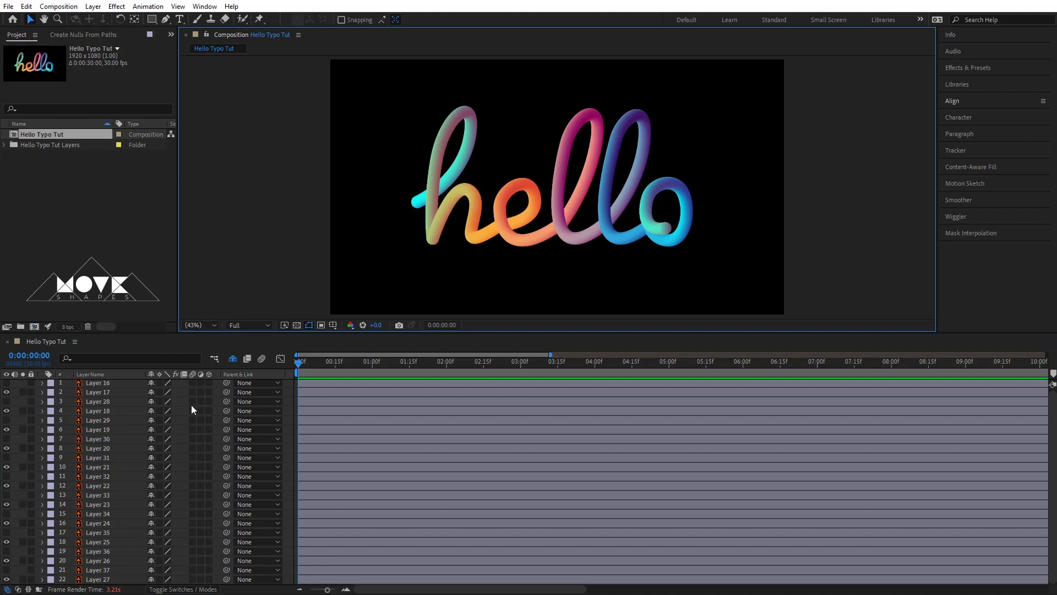
Select the spine layers, Layer 16 and Layers 28 to 37, and group them together above the gradient stroke layers.
left_click(97, 384)
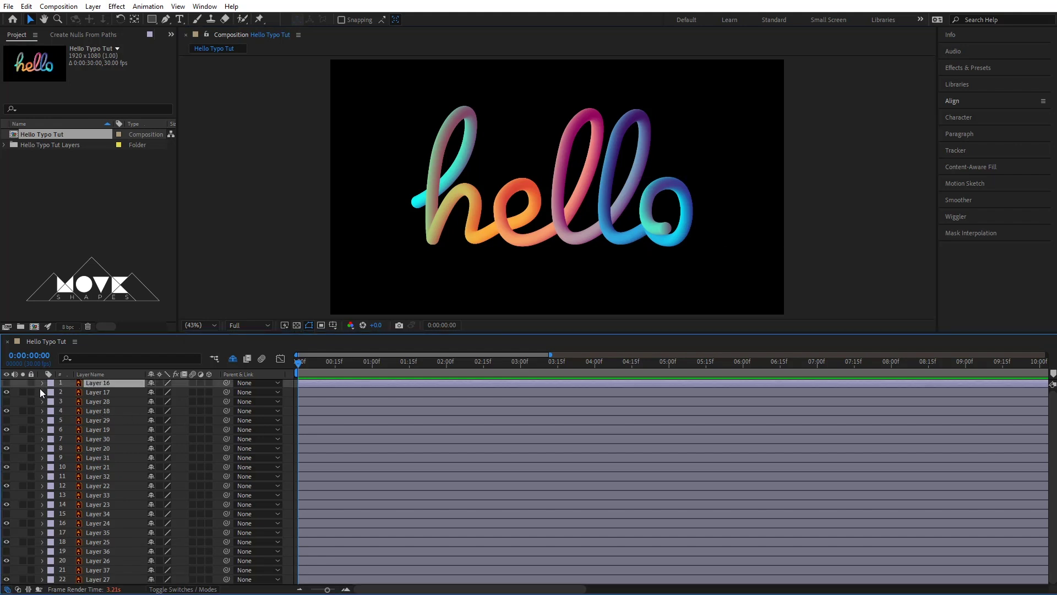
left_click(92, 402, "ctrl")
left_click(91, 420, "ctrl")
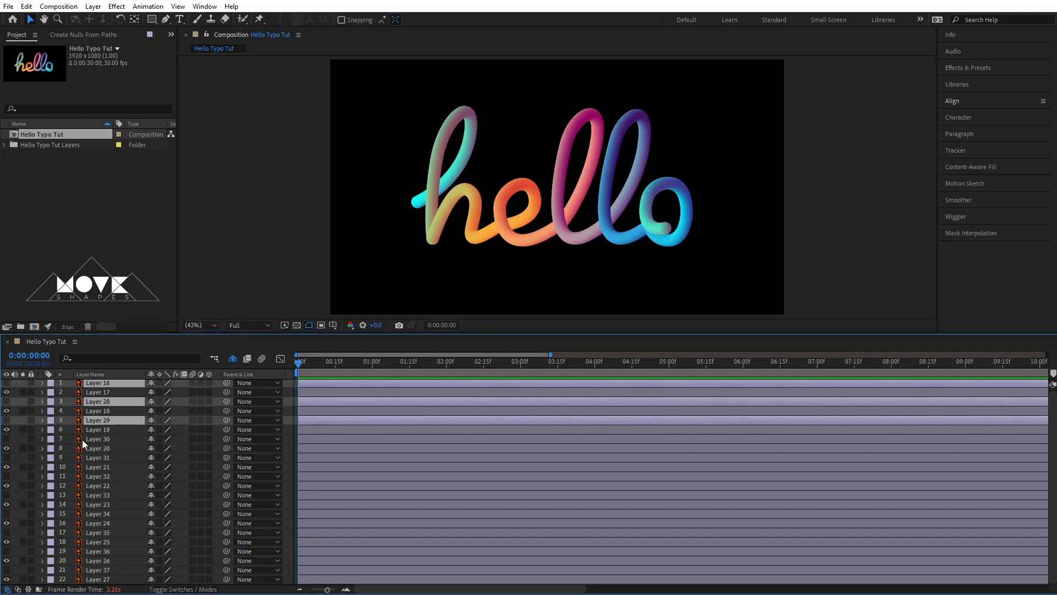
left_click(83, 439, "ctrl")
left_click(91, 458, "ctrl")
left_click(102, 476, "ctrl")
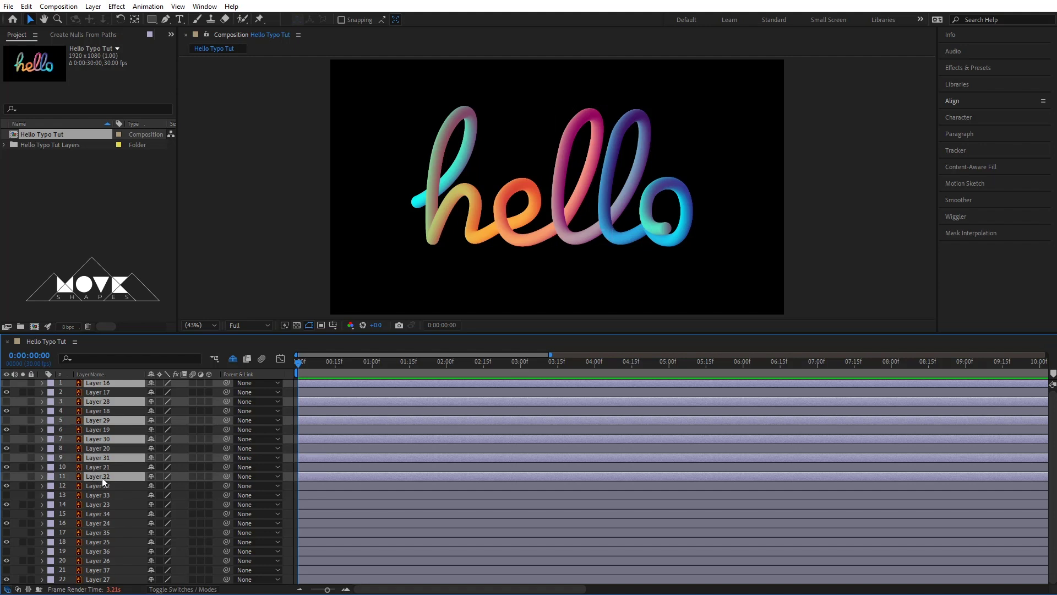
left_click(95, 495, "ctrl")
left_click(97, 514, "ctrl")
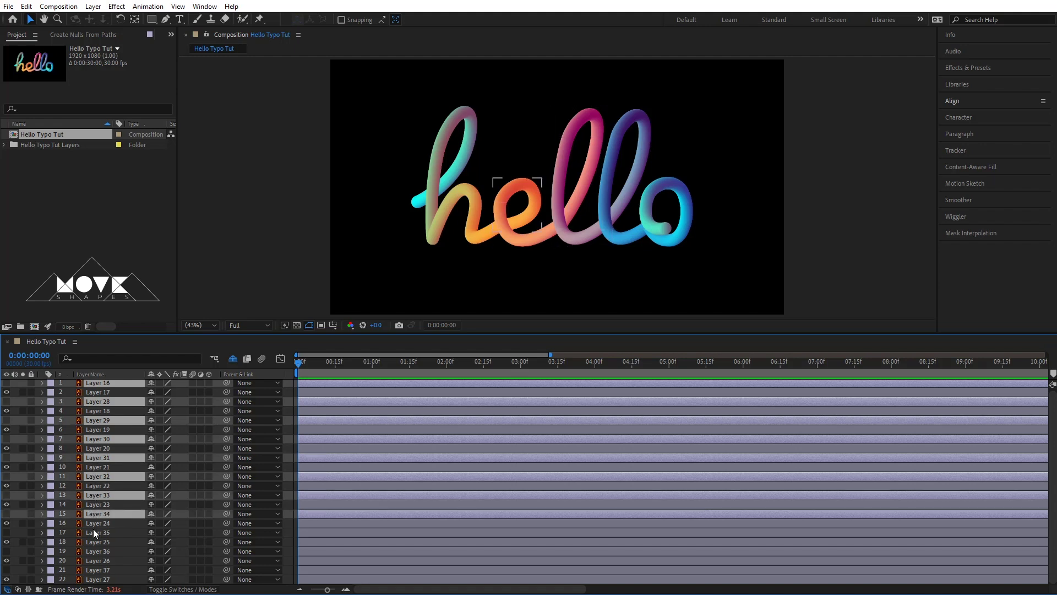
left_click(94, 532, "ctrl")
left_click(97, 551, "ctrl")
left_click(99, 570, "ctrl")
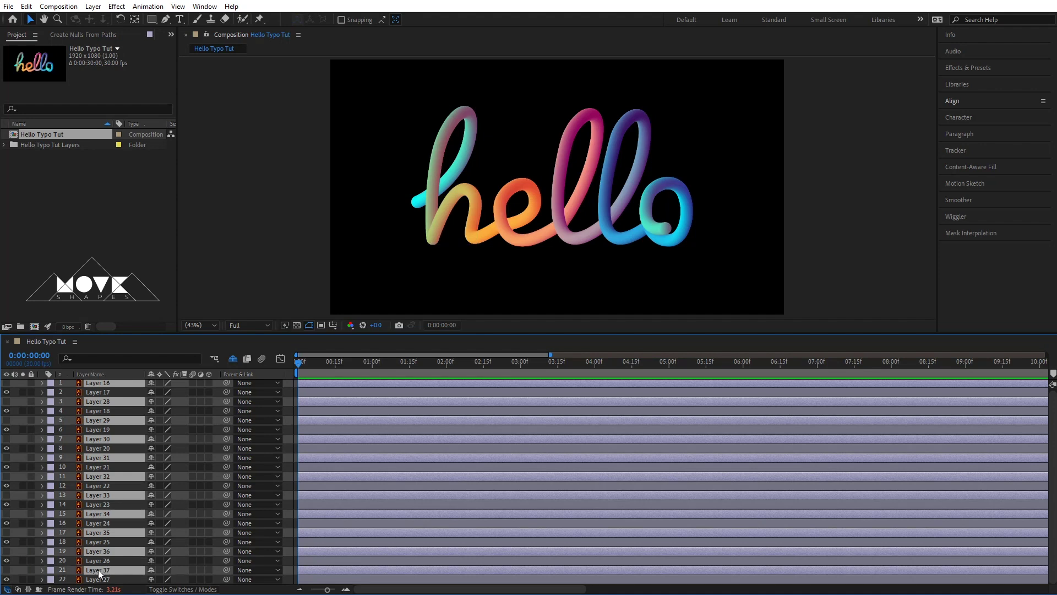
left_click_drag(104, 401, 101, 392)
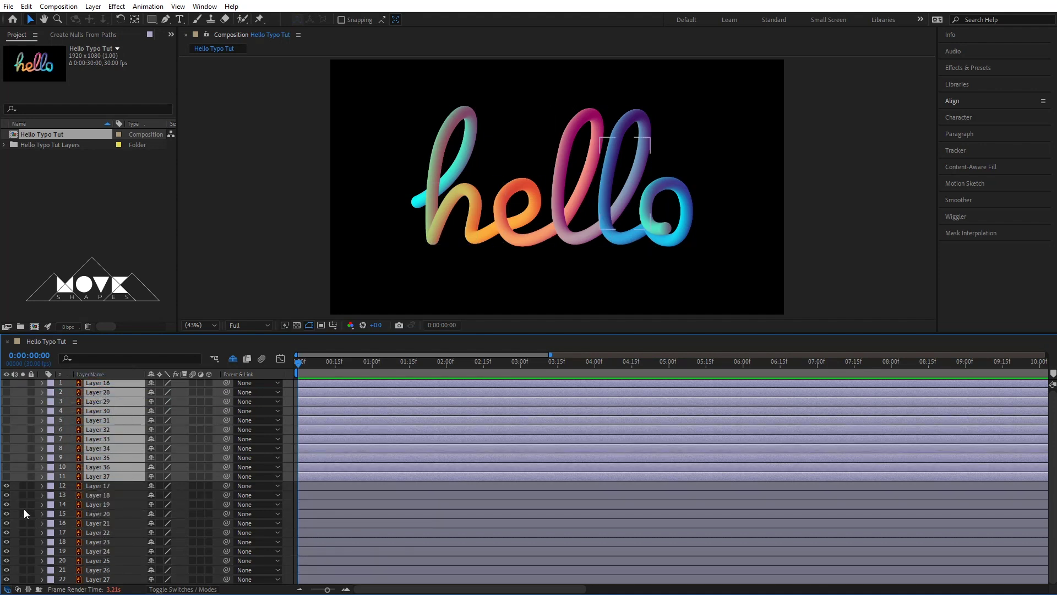
Lock the gradient stroke layers, Layers 17 to 27, and show the spine layers, Layer 16 and Layers 28 to 37.
left_click_drag(32, 492, 32, 580)
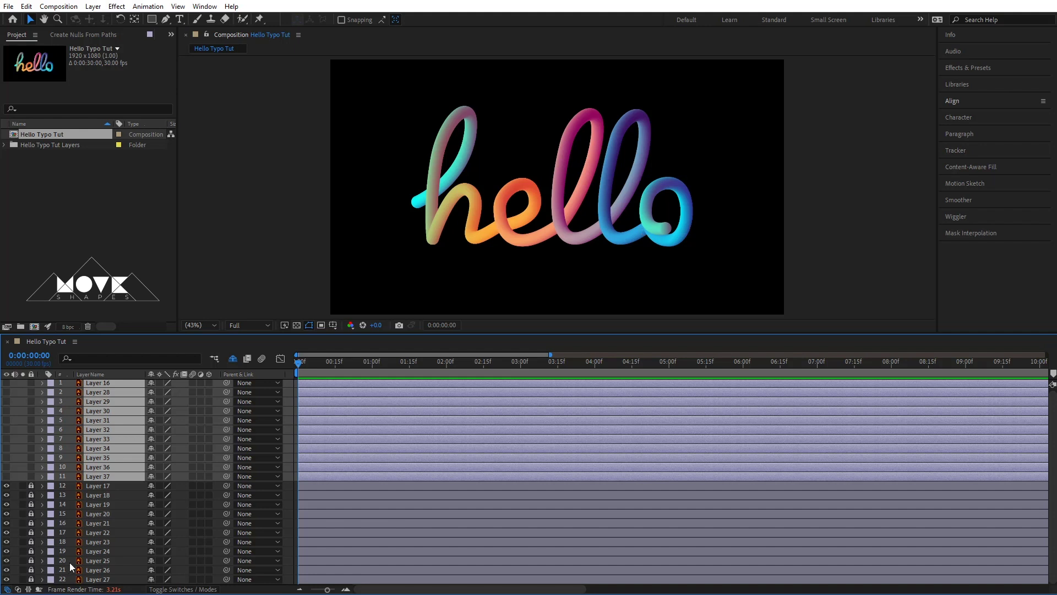
scroll(132, 418, "up", 1)
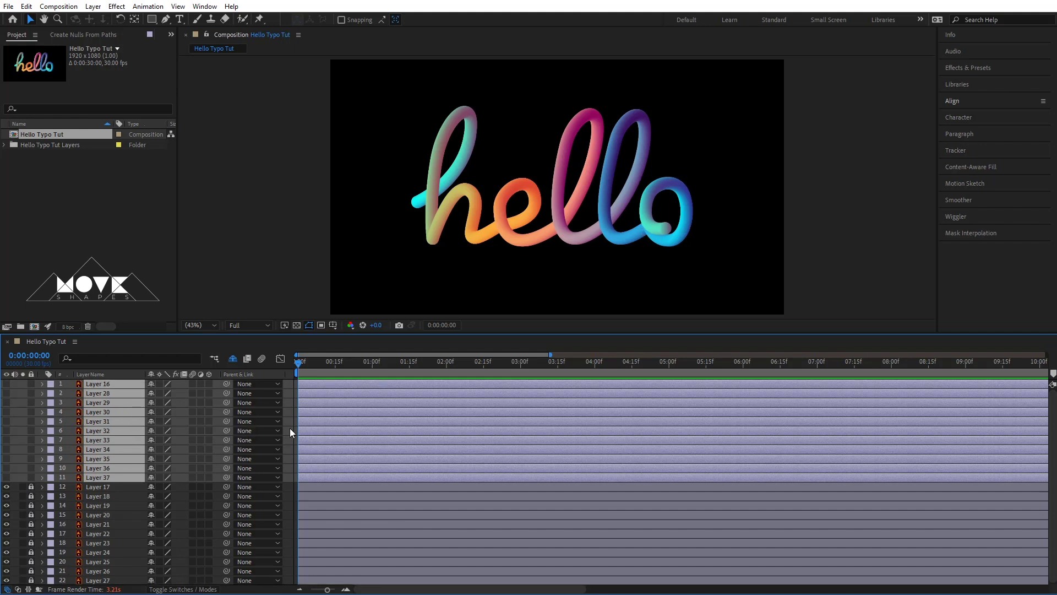
left_click_drag(8, 384, 7, 477)
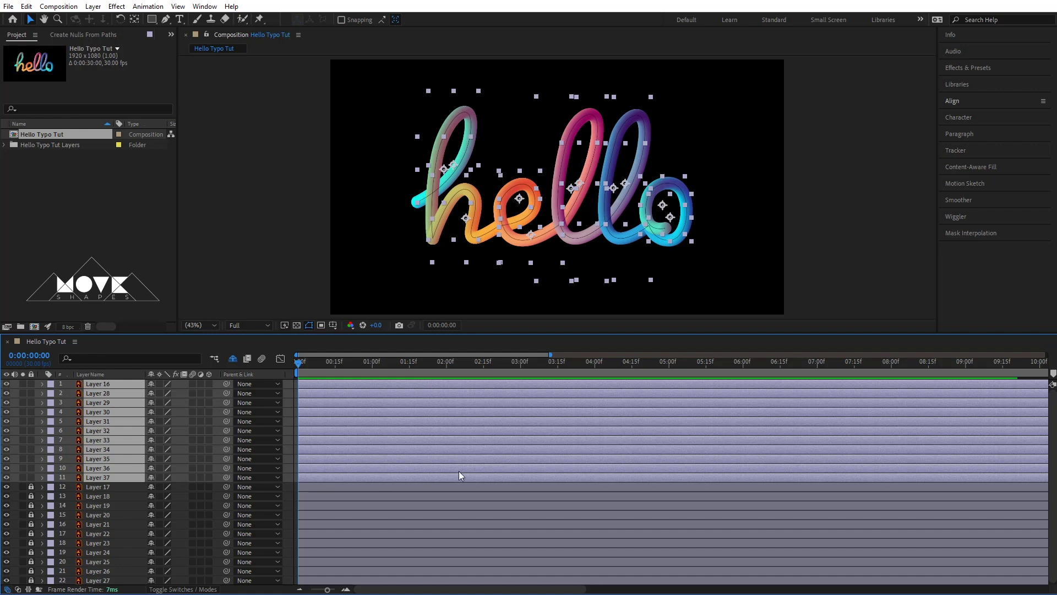
Create shapes from the selected spine vector layers and move all the resulting outline layers together to the top of the stack.
right_click(396, 411)
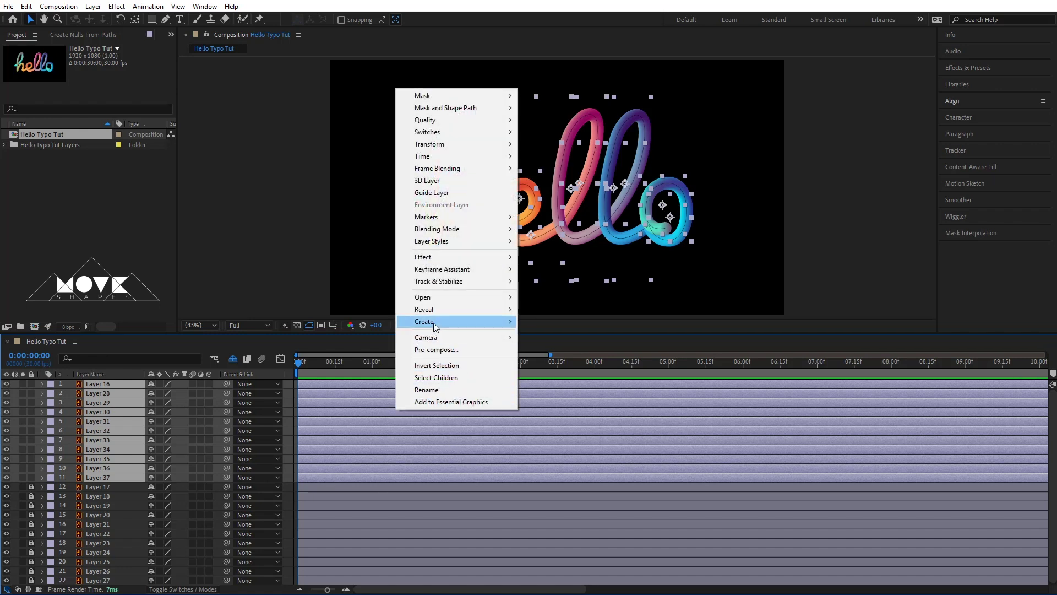
mouse_move(435, 325)
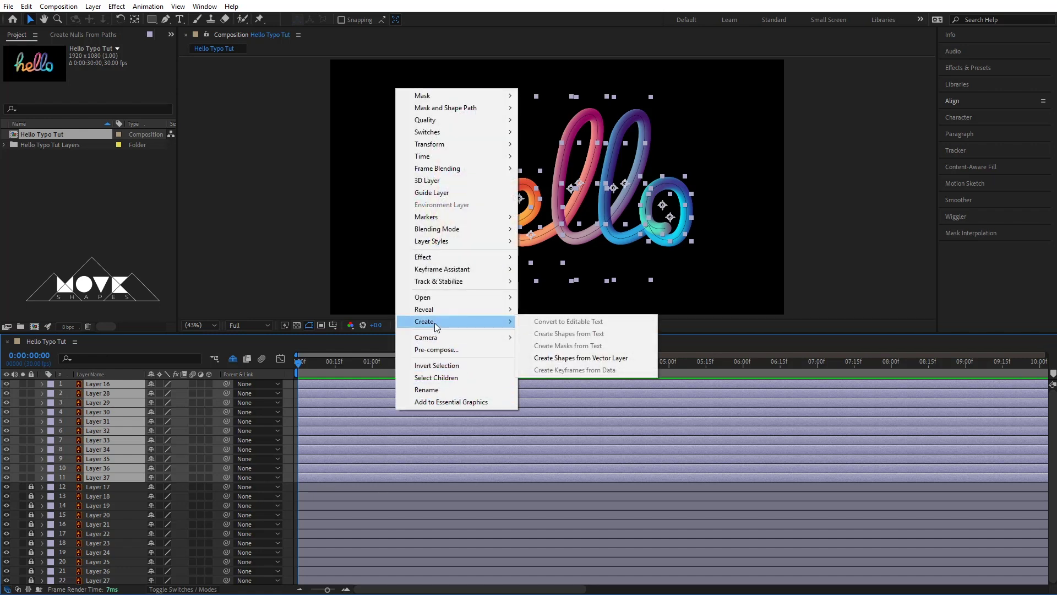
left_click(618, 358)
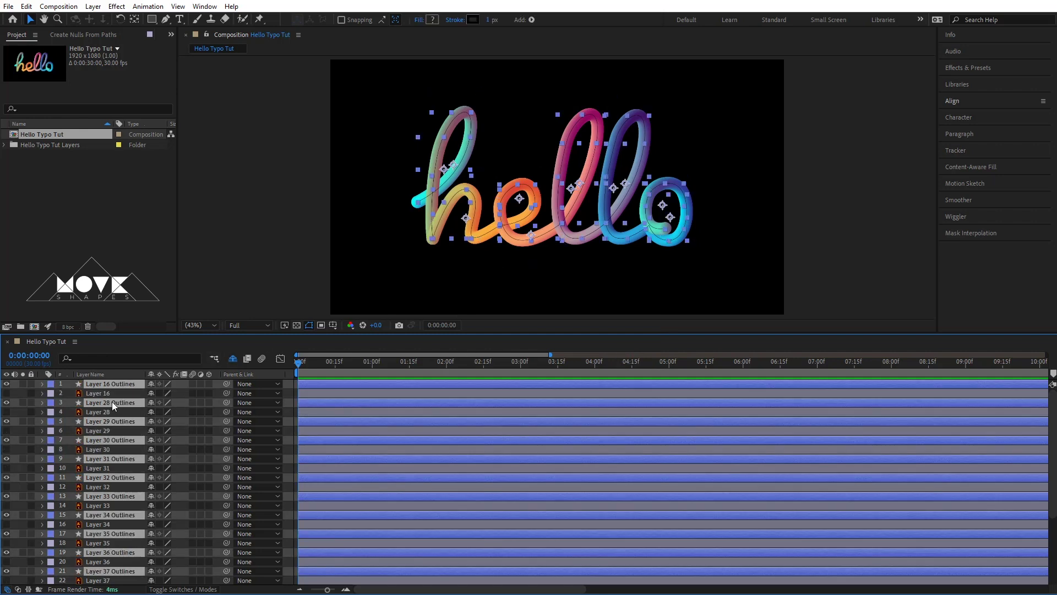
left_click_drag(112, 401, 111, 392)
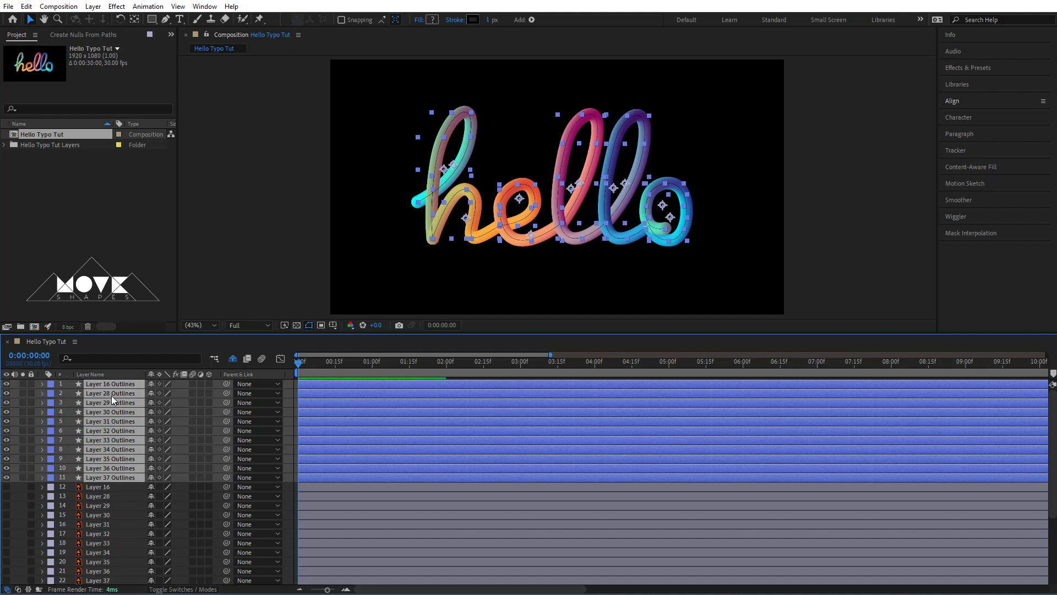
Lock the outline layers while marking the original spine layers, Layer 16 and Layers 28 to 37, as shy, and unlock the outlines.
key("F2")
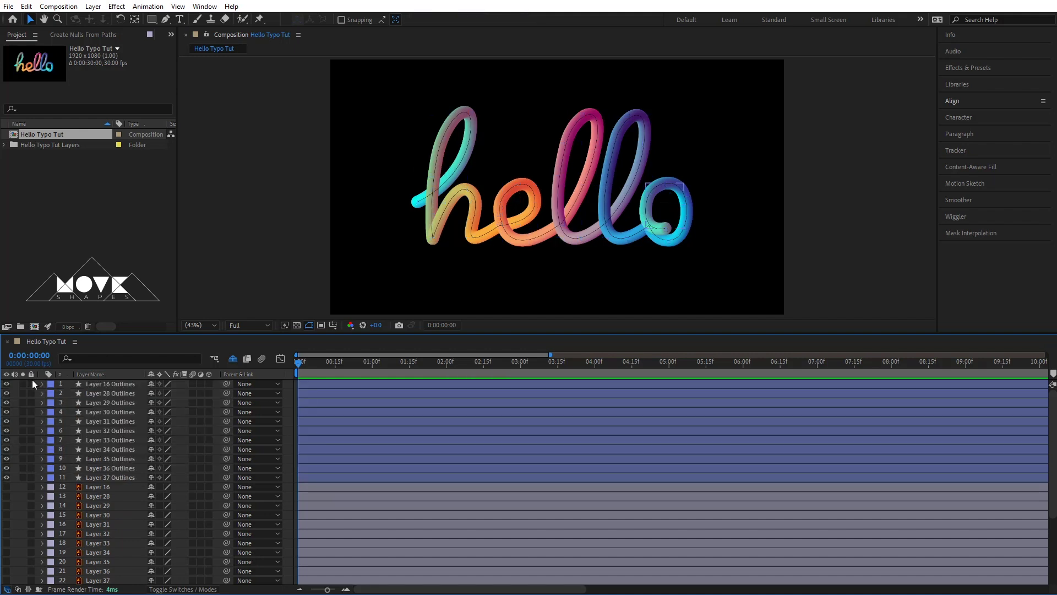
left_click(94, 488)
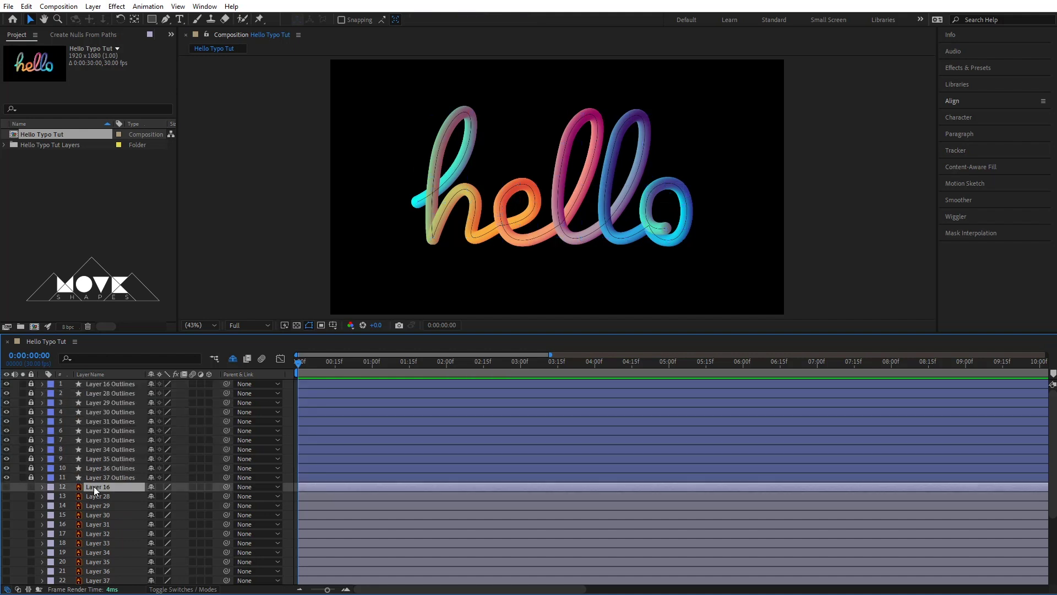
scroll(94, 489, "down", 2)
left_click(105, 524, "shift")
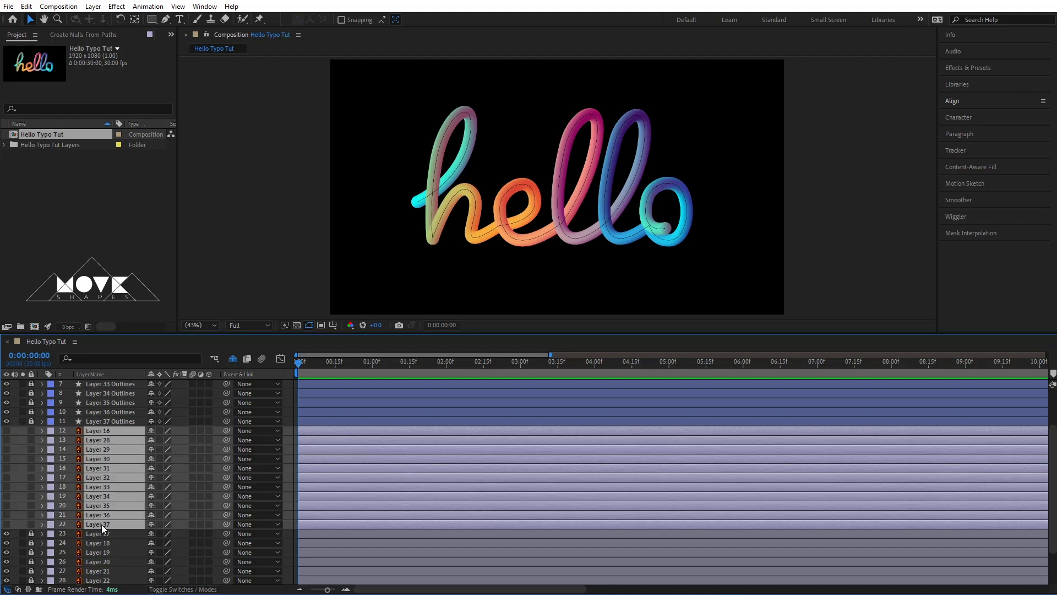
left_click(151, 431)
scroll(158, 553, "up", 2)
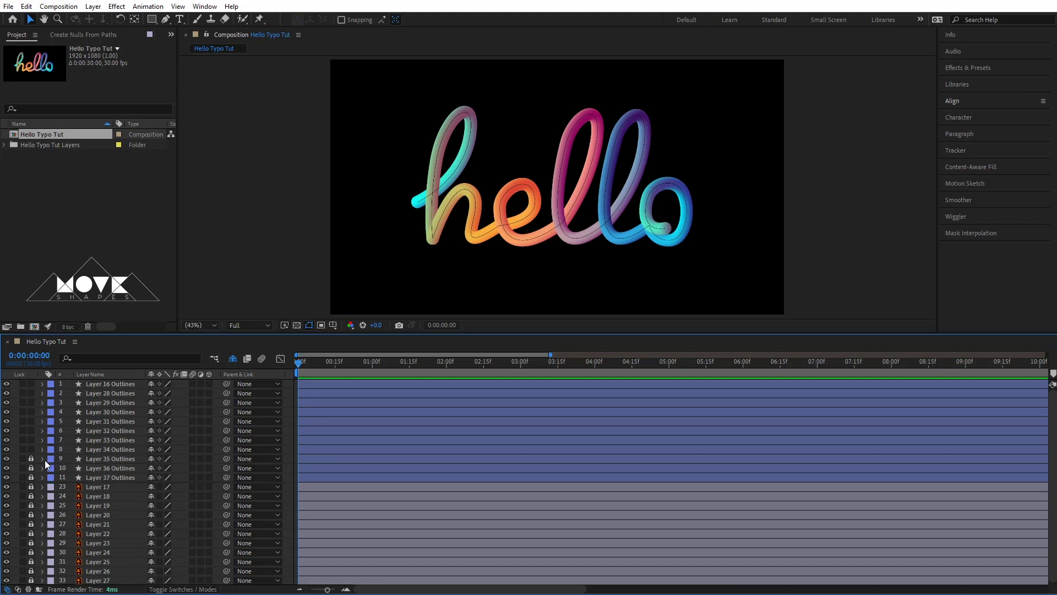
left_click(85, 479)
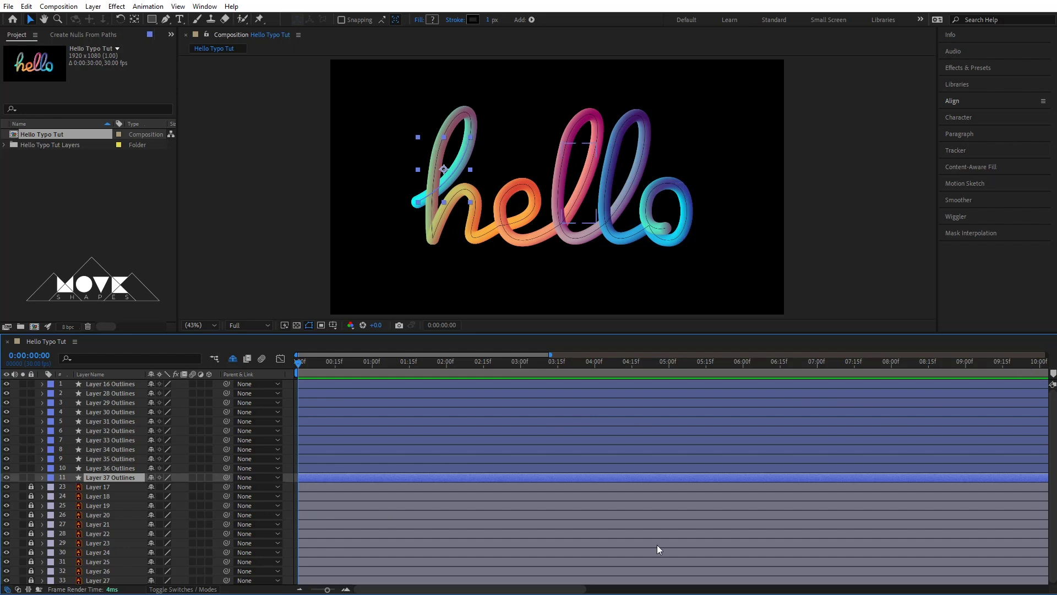
Trim the composition to a work area ending at 0:00:16:02 and return the playhead to the start.
left_click_drag(327, 589, 302, 591)
key("space")
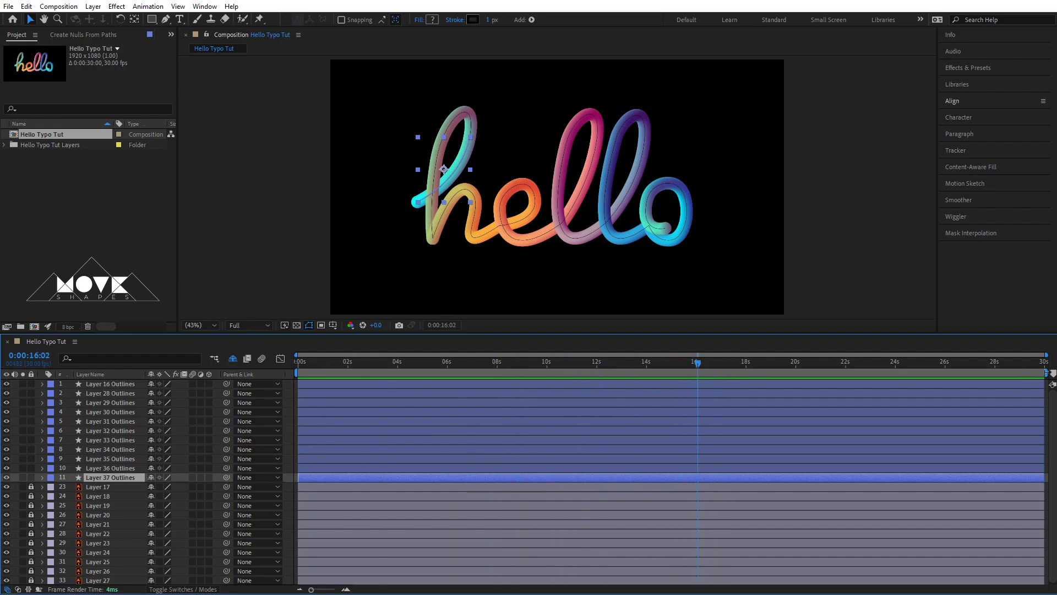
left_click_drag(1046, 373, 710, 373)
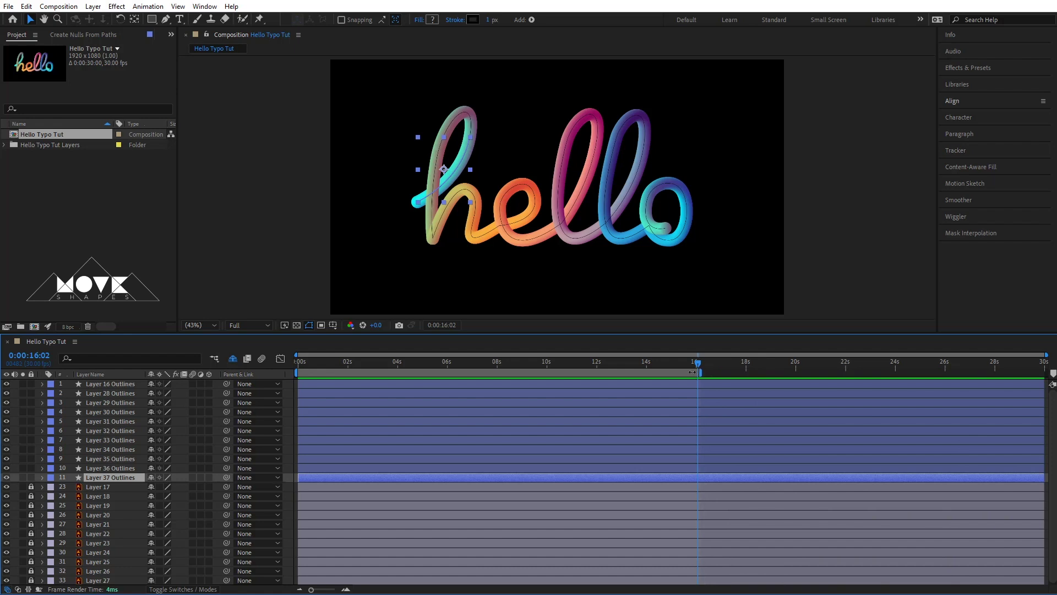
right_click(693, 372)
left_click(723, 404)
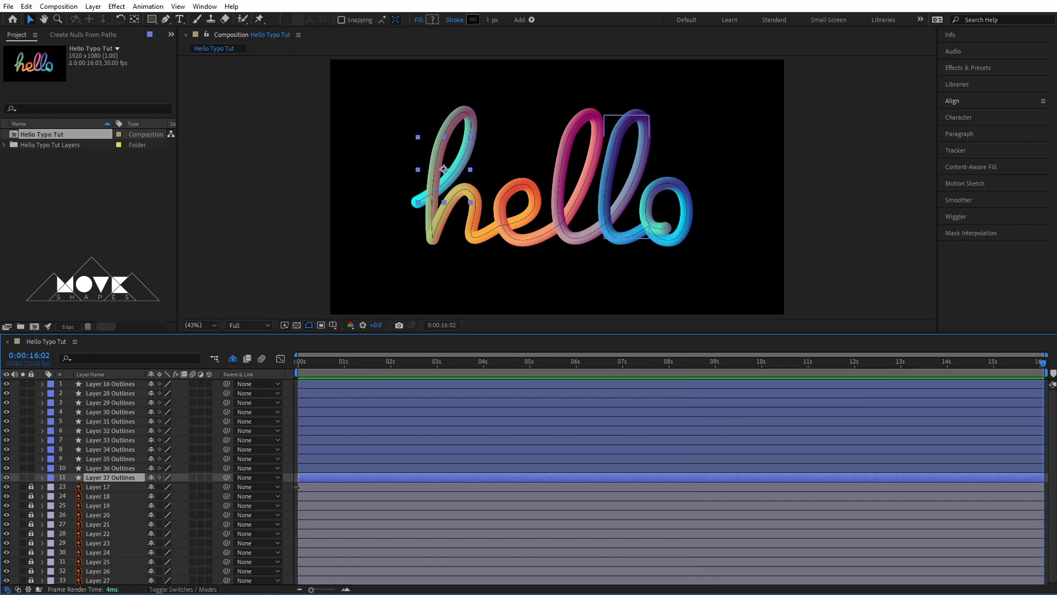
left_click_drag(312, 590, 314, 591)
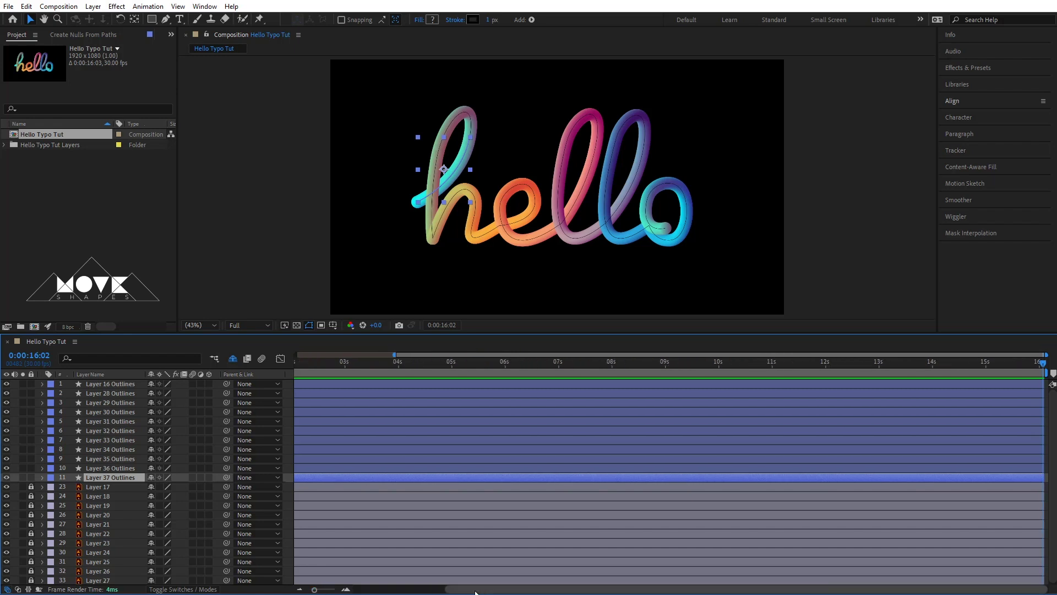
left_click_drag(475, 592, 348, 590)
left_click_drag(302, 363, 281, 371)
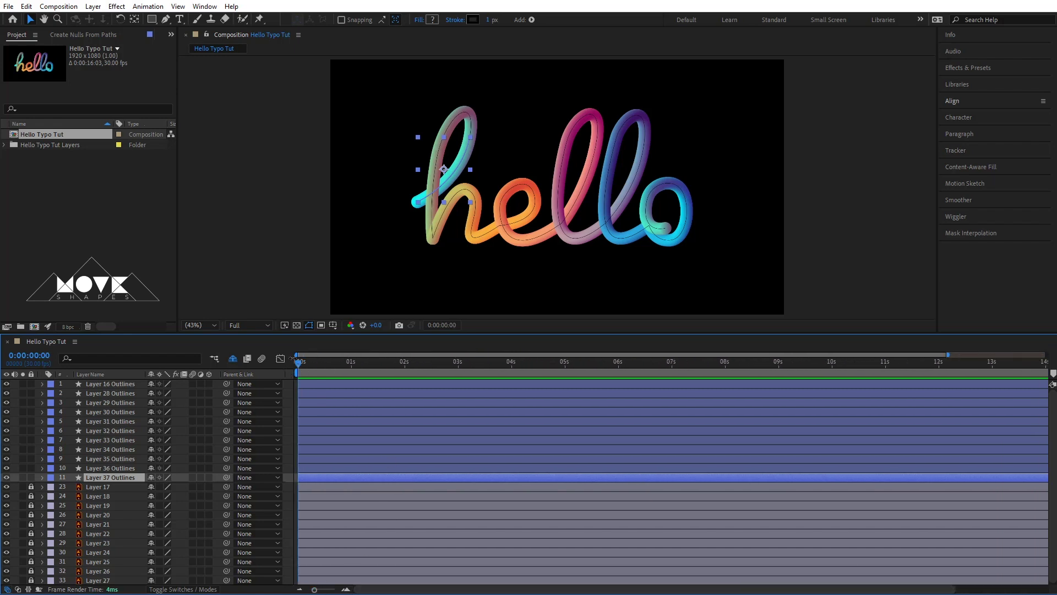
Select all the outline layers, Layer 16 Outlines through Layer 37 Outlines, and set their stroke color to white, FFFFFF.
key("ctrl+shift+a")
scroll(522, 243, "up", 2)
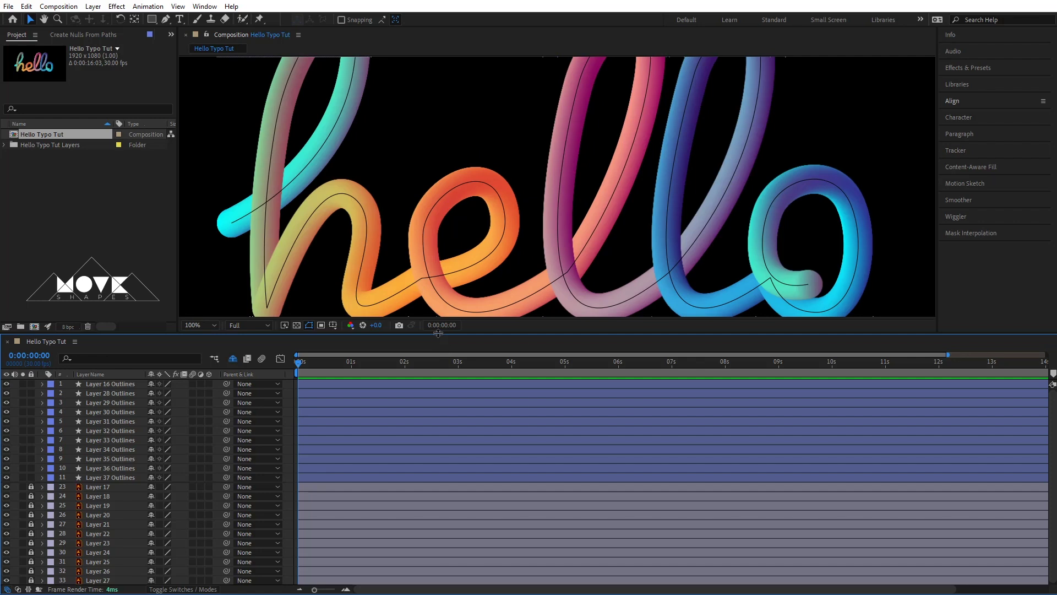
left_click_drag(437, 333, 420, 416)
key("space")
mouse_move(645, 207)
left_mouse_down()
mouse_move(668, 212)
mouse_move(701, 184)
mouse_move(701, 170)
mouse_move(648, 173)
mouse_move(644, 191)
left_mouse_up()
key("v")
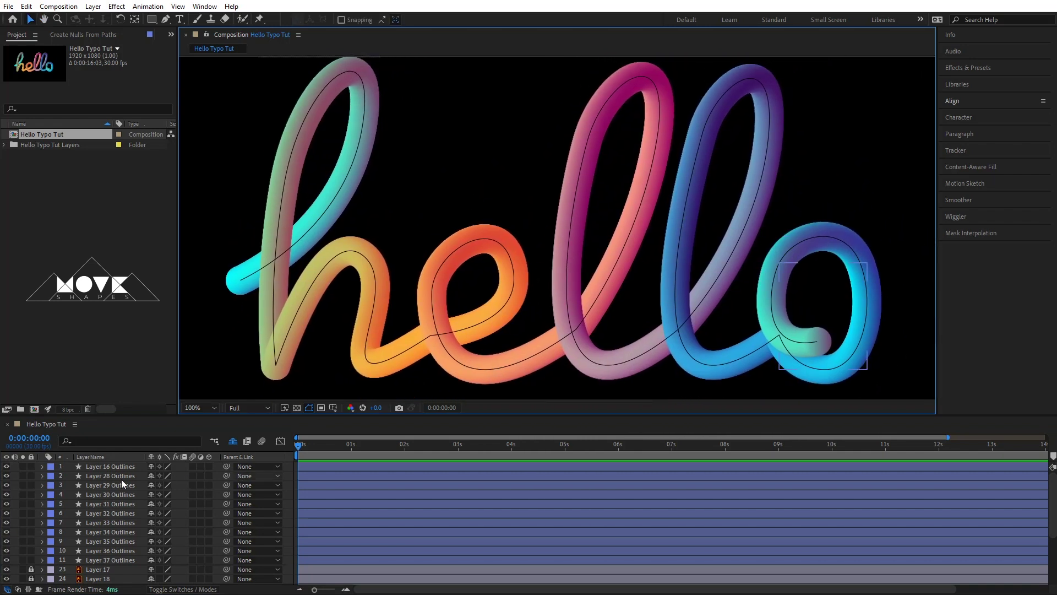
left_click(96, 468)
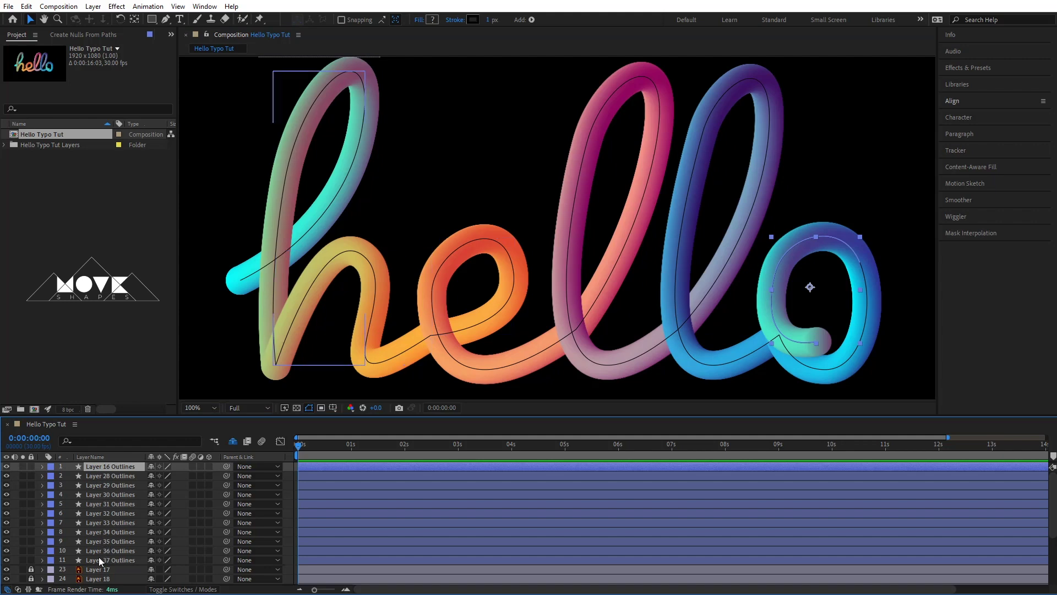
left_click(99, 560, "shift")
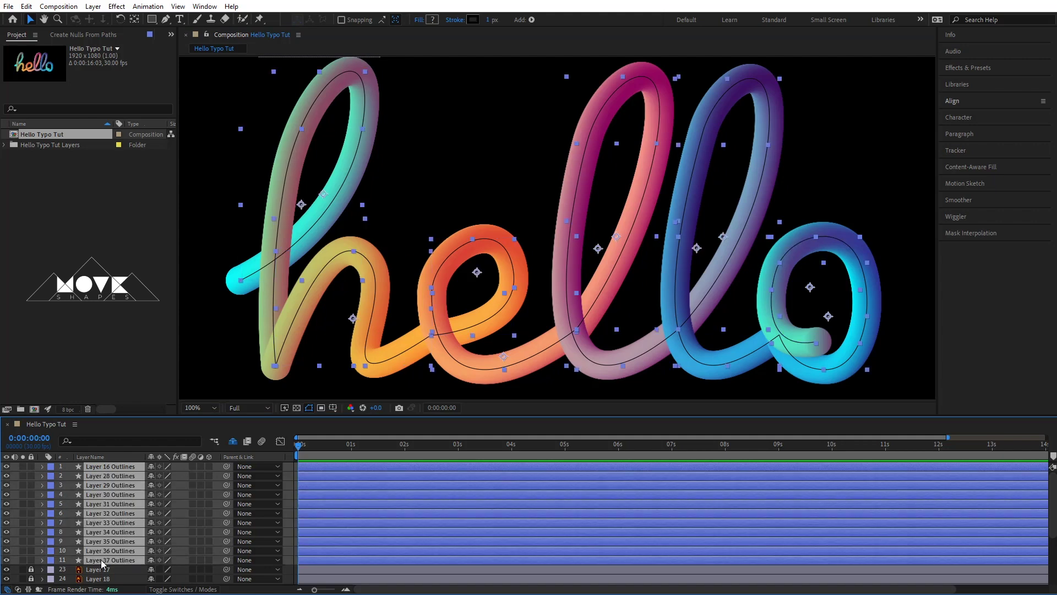
left_click(472, 20)
left_click_drag(422, 263, 379, 210)
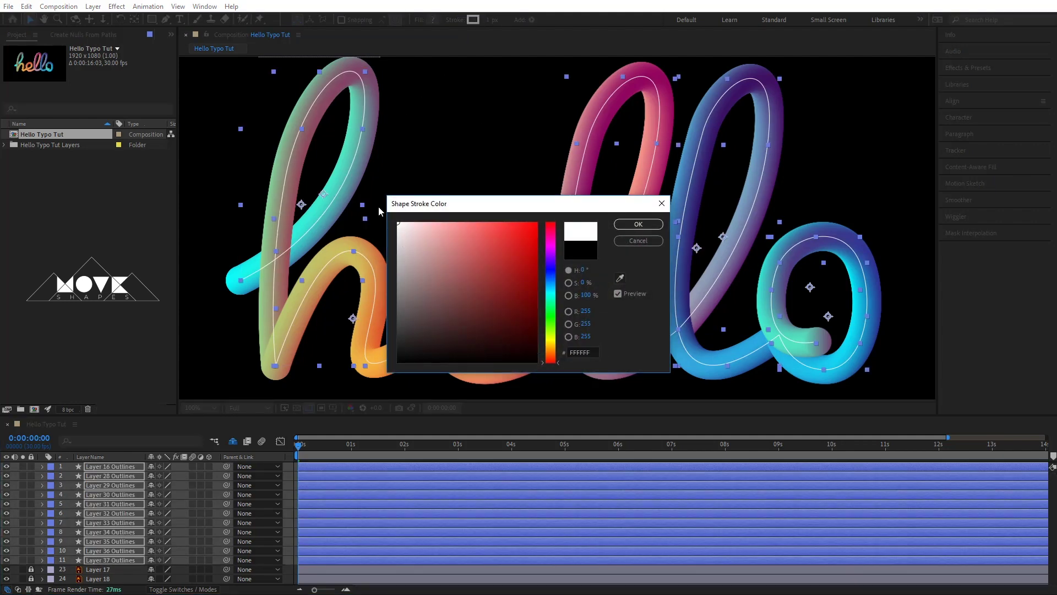
left_click(638, 224)
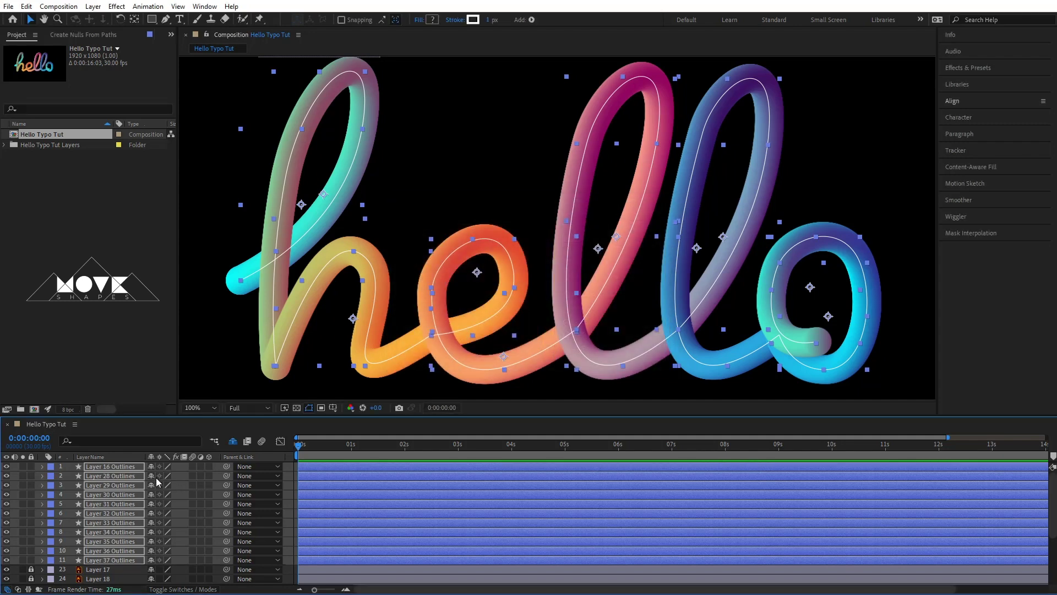
Set the stroke width of the selected outline layers to 54 px so they cover the gradient lettering, and deselect them.
left_click_drag(488, 20, 526, 28)
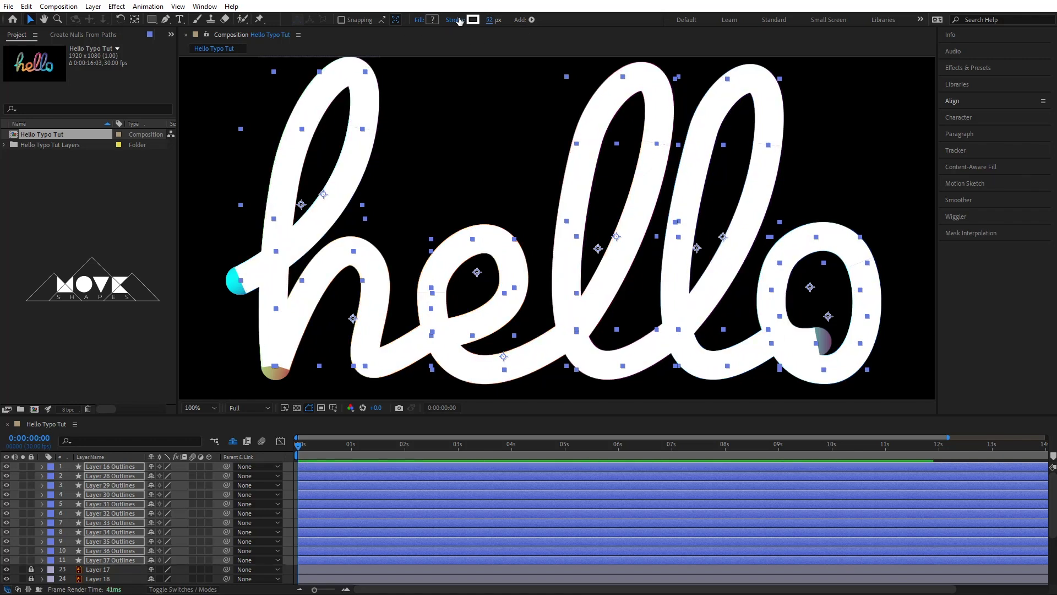
left_click(490, 21)
key("Up")
key("Up")
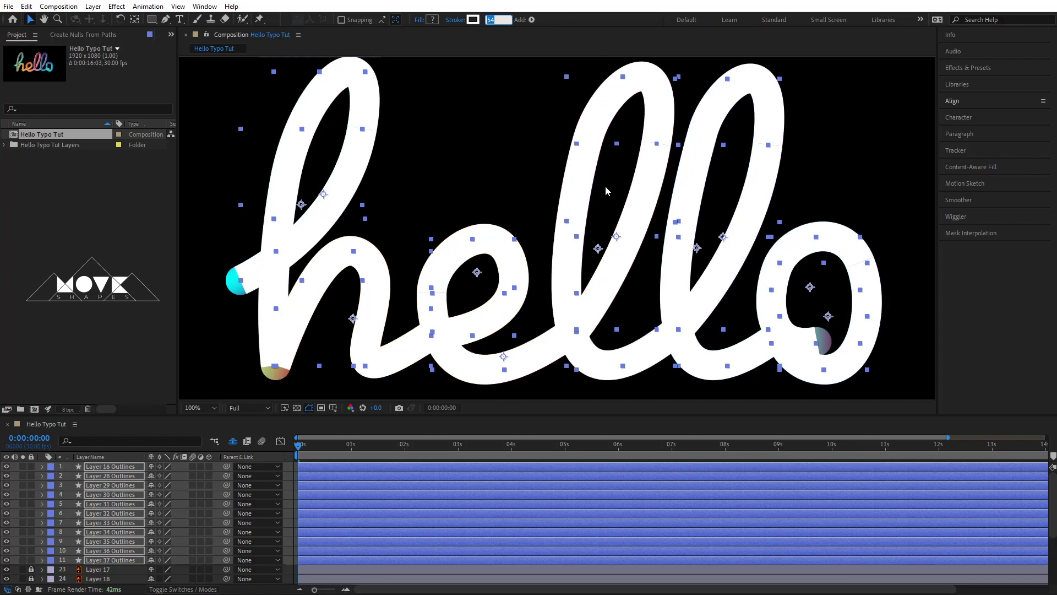
left_click(880, 164)
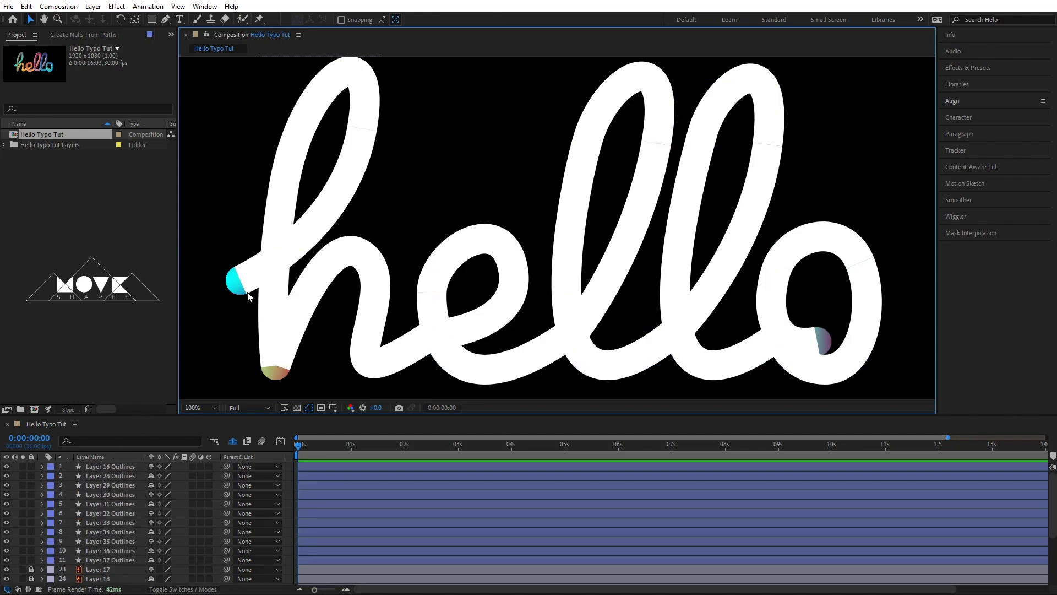
Try moving the Layer 37 Outlines stroke away from the start of the h, and undo the move.
left_click(231, 284)
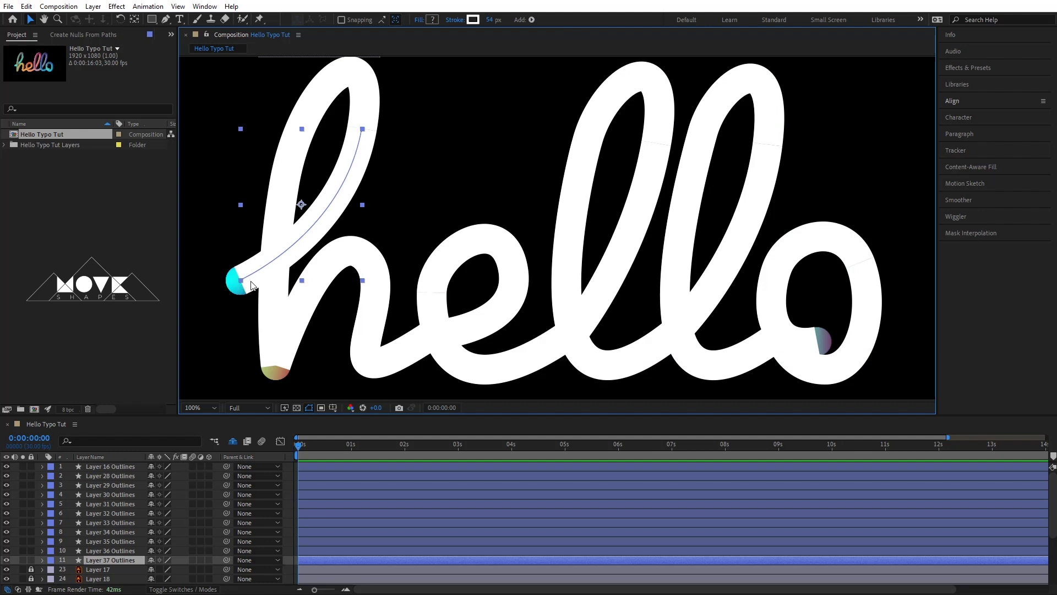
left_click_drag(251, 285, 211, 236)
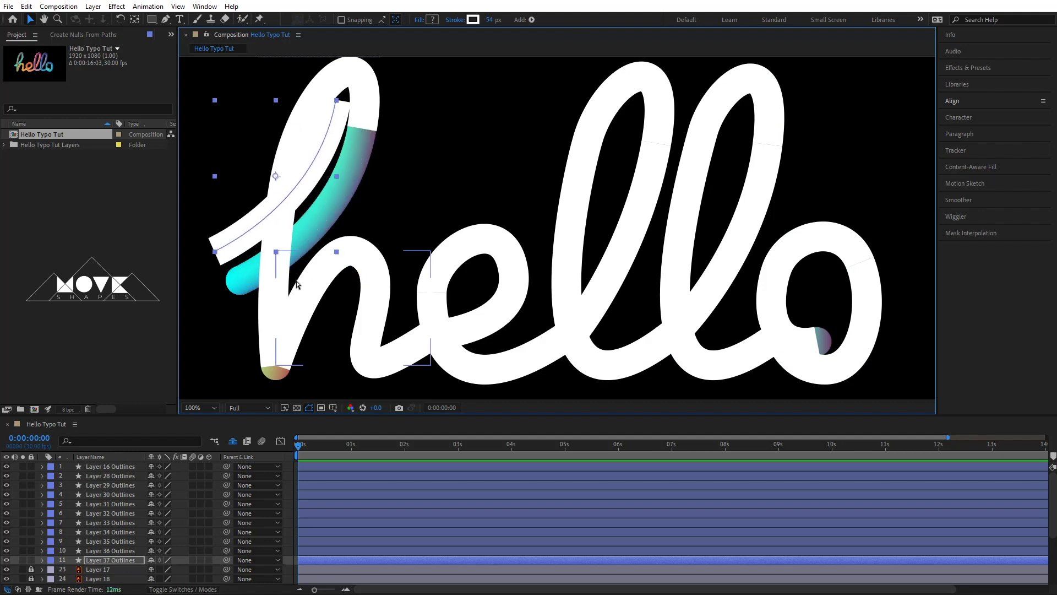
key("ctrl+z")
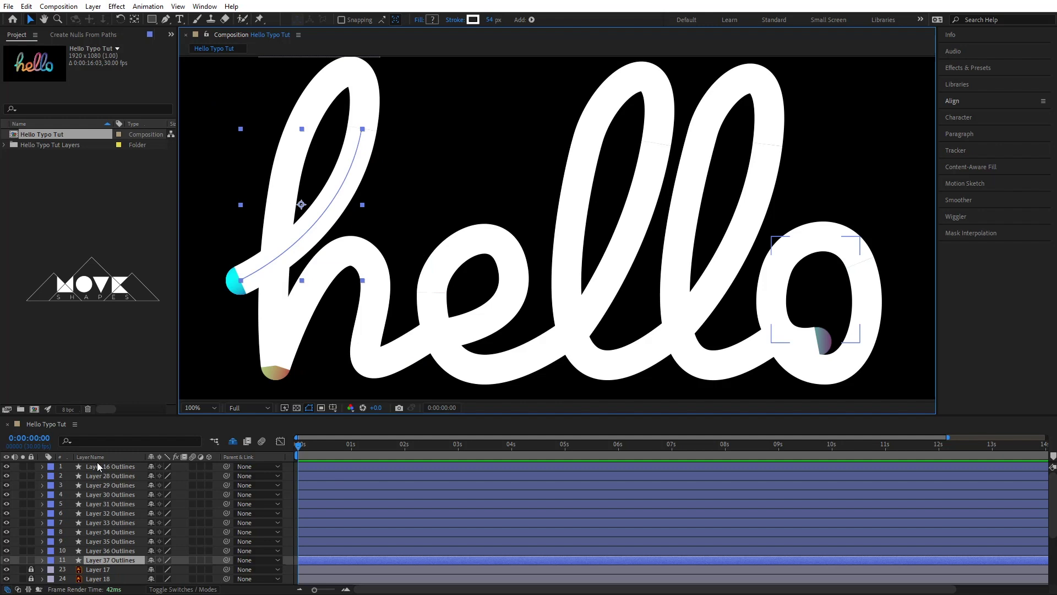
Select all the outline layers and filter their timeline properties by "stro".
left_click(97, 466)
left_click(99, 560, "shift")
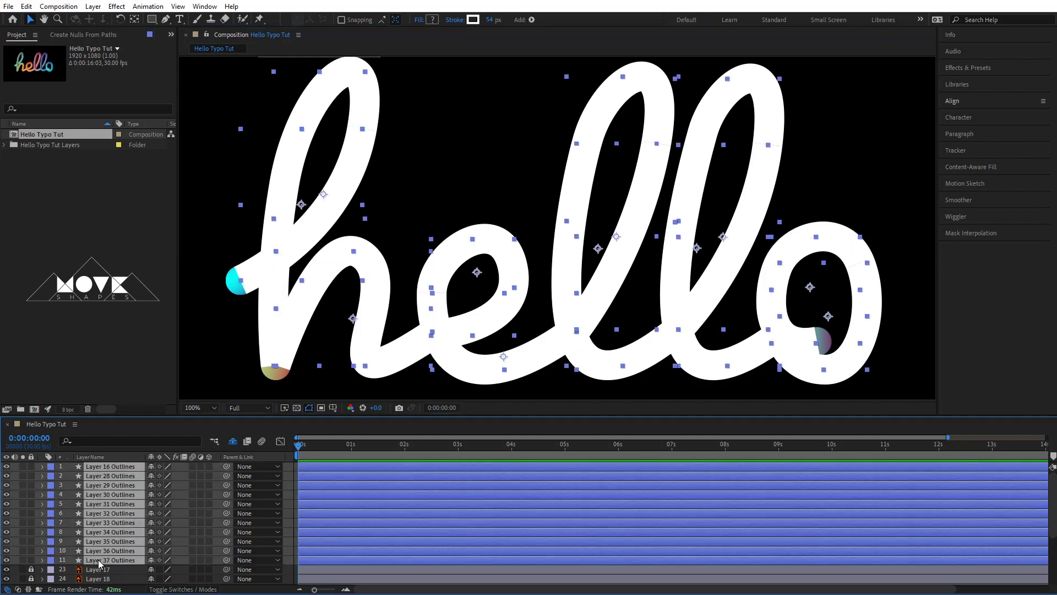
left_click(93, 440)
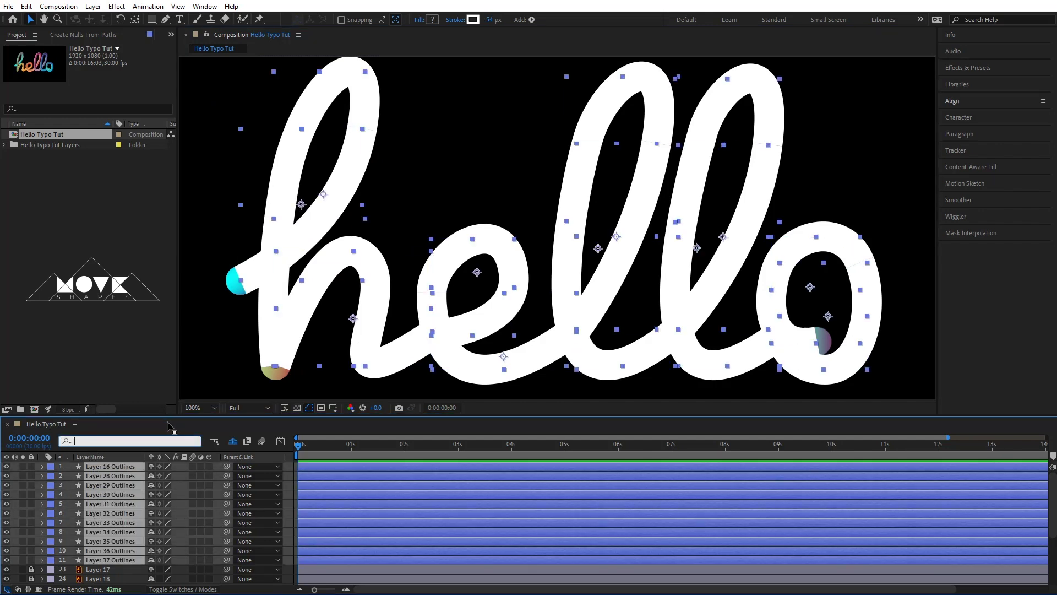
left_click_drag(171, 421, 171, 363)
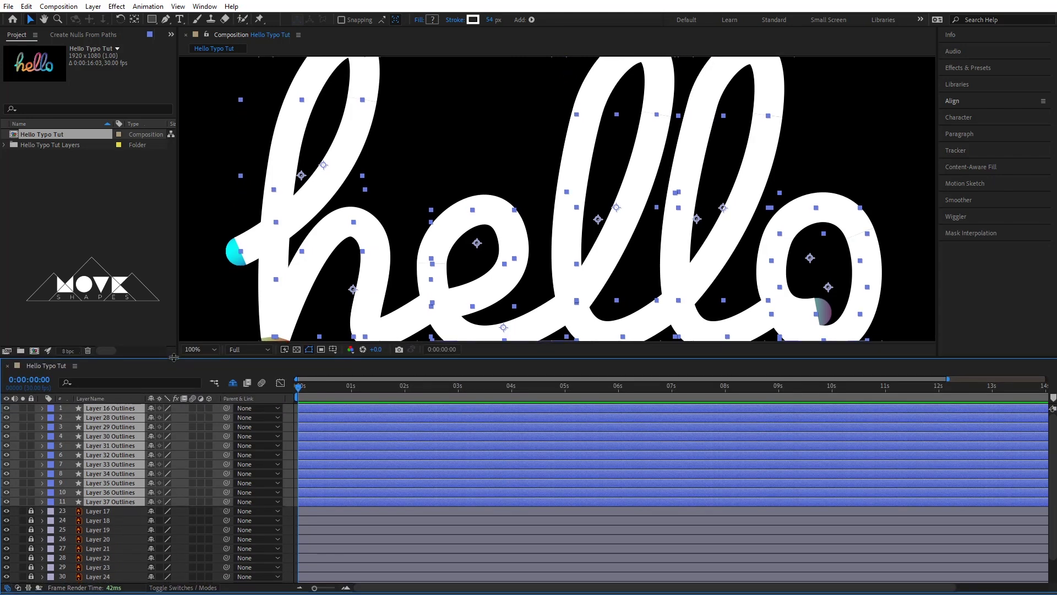
scroll(638, 197, "down", 2)
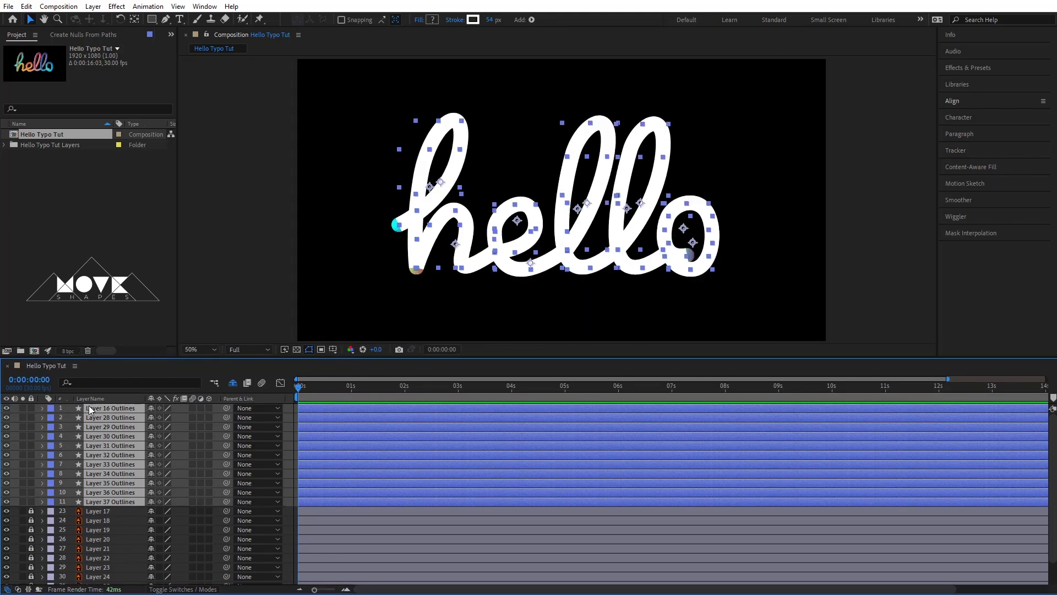
left_click(98, 384)
type("stro")
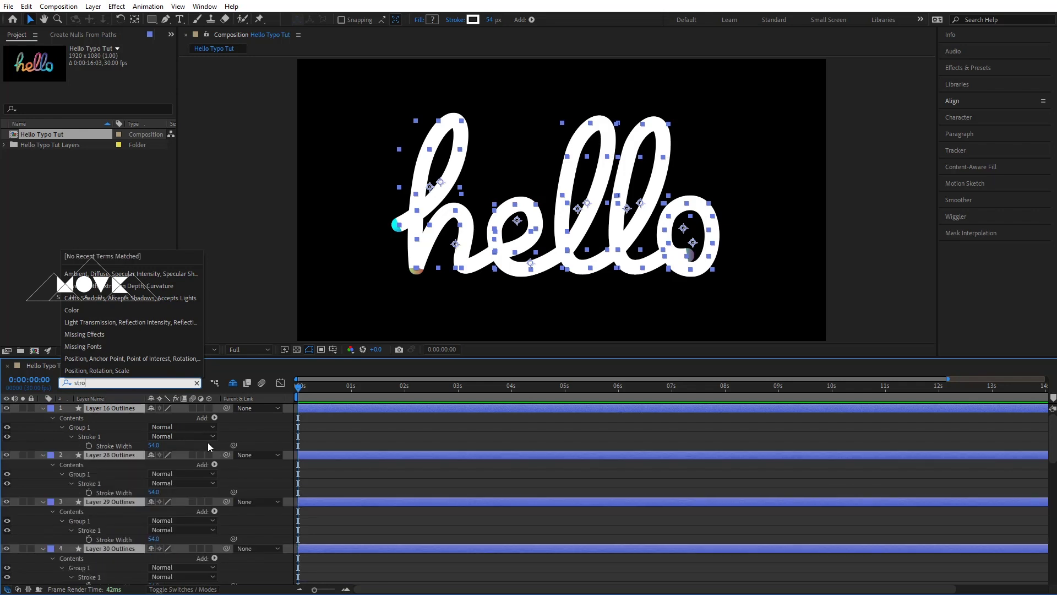
left_click(342, 432)
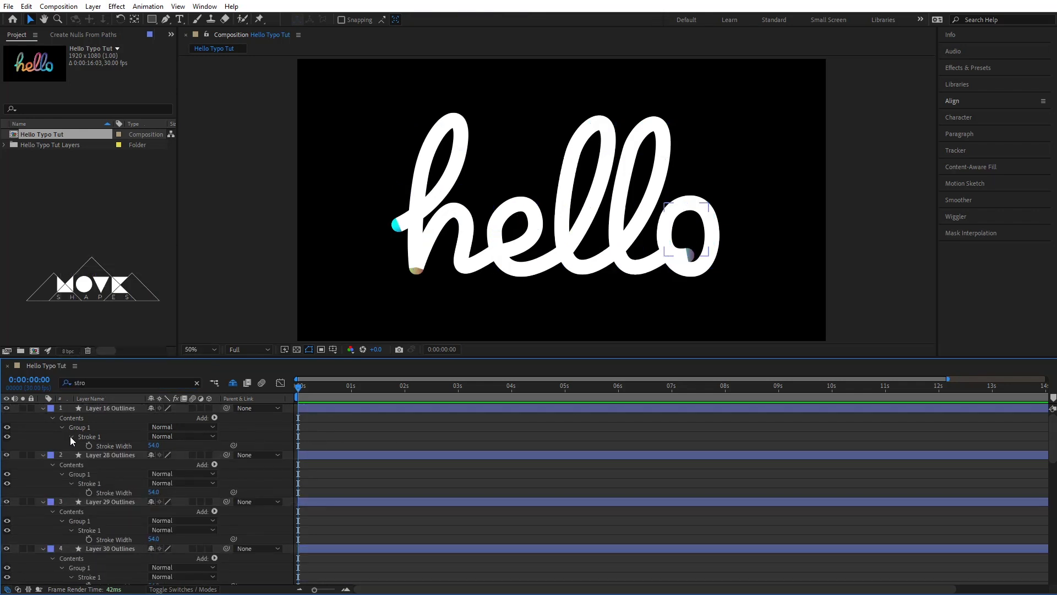
Set the Stroke 1 line cap to Round Cap on Layer 16 Outlines and Layer 28 Outlines, collapsing each layer.
left_click(72, 437)
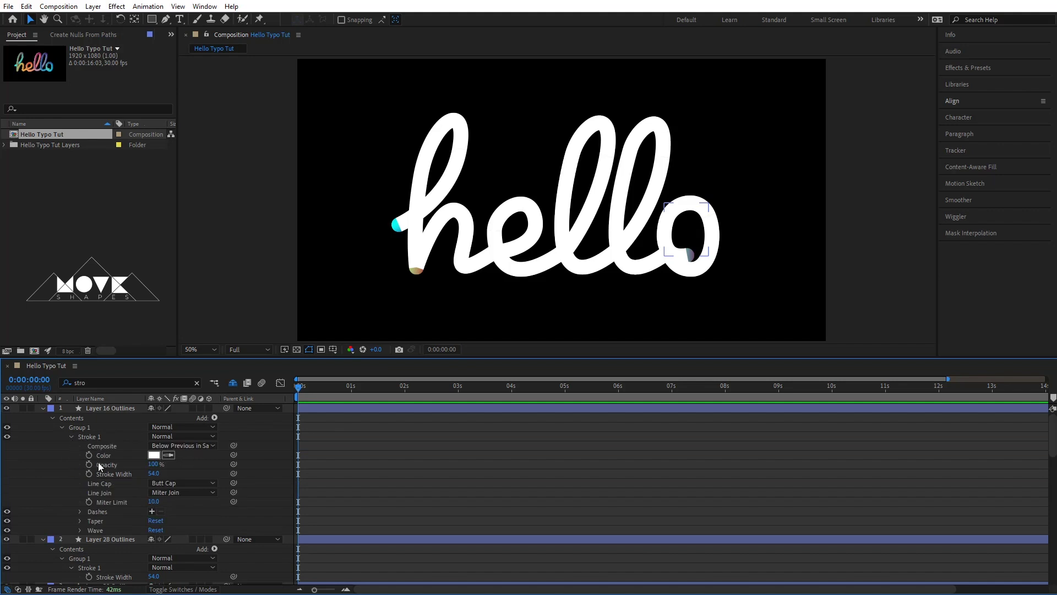
left_click(182, 484)
left_click(192, 507)
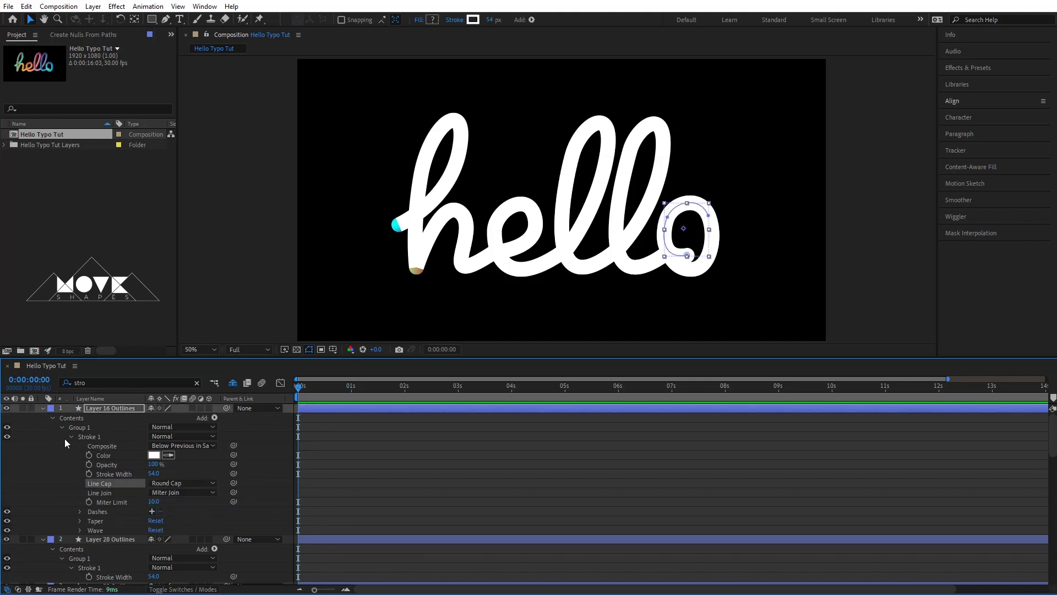
left_click(52, 418)
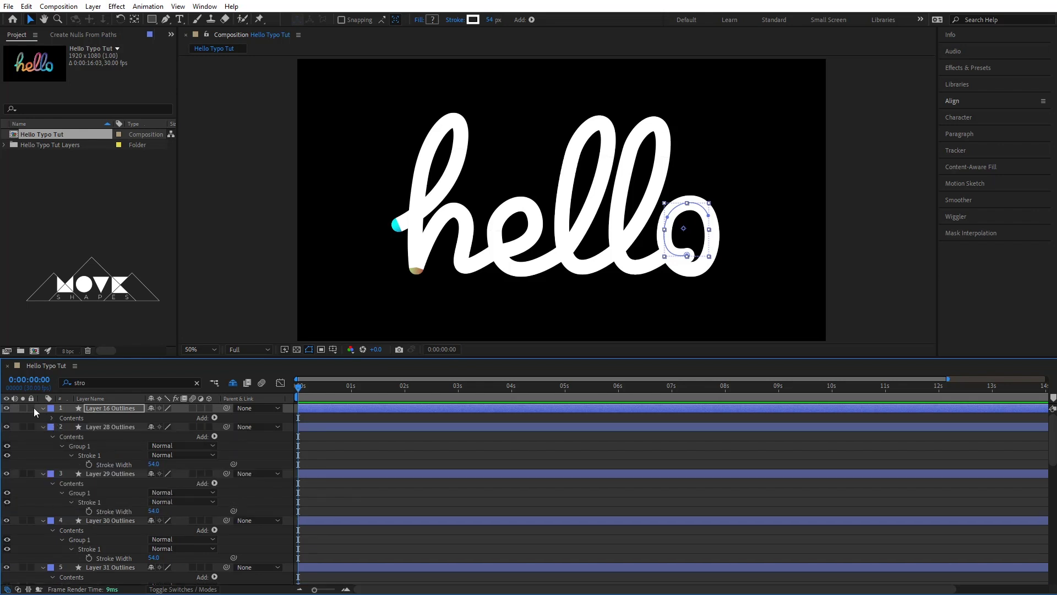
left_click(43, 408)
left_click(72, 445)
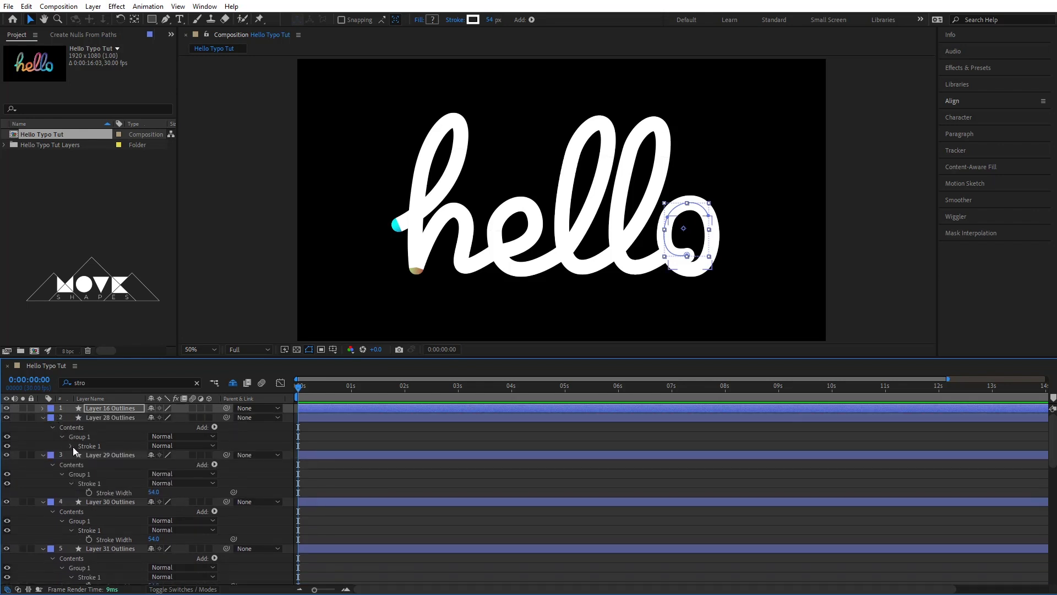
left_click(178, 494)
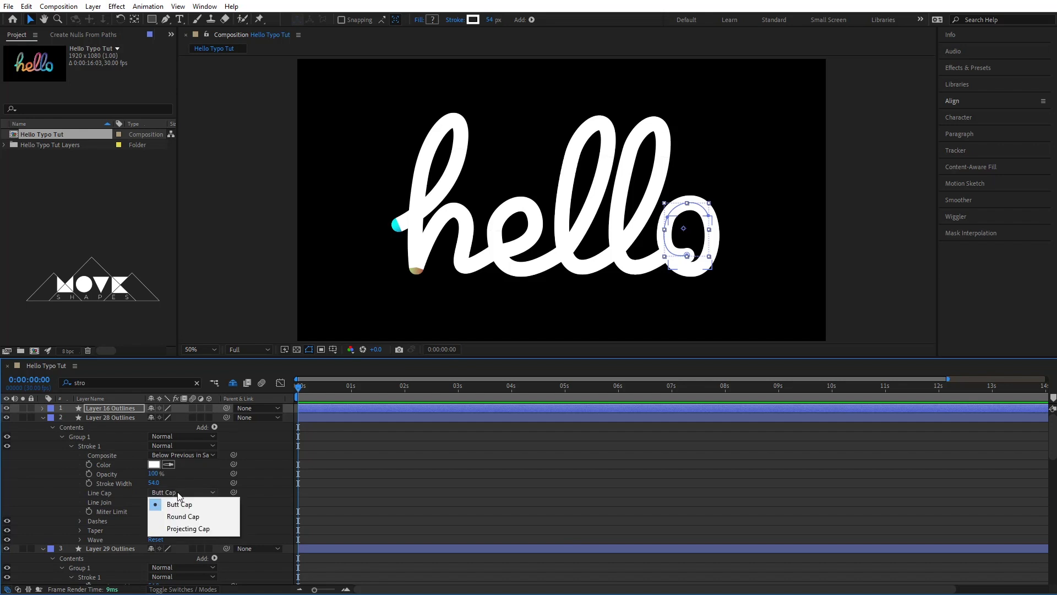
left_click(198, 516)
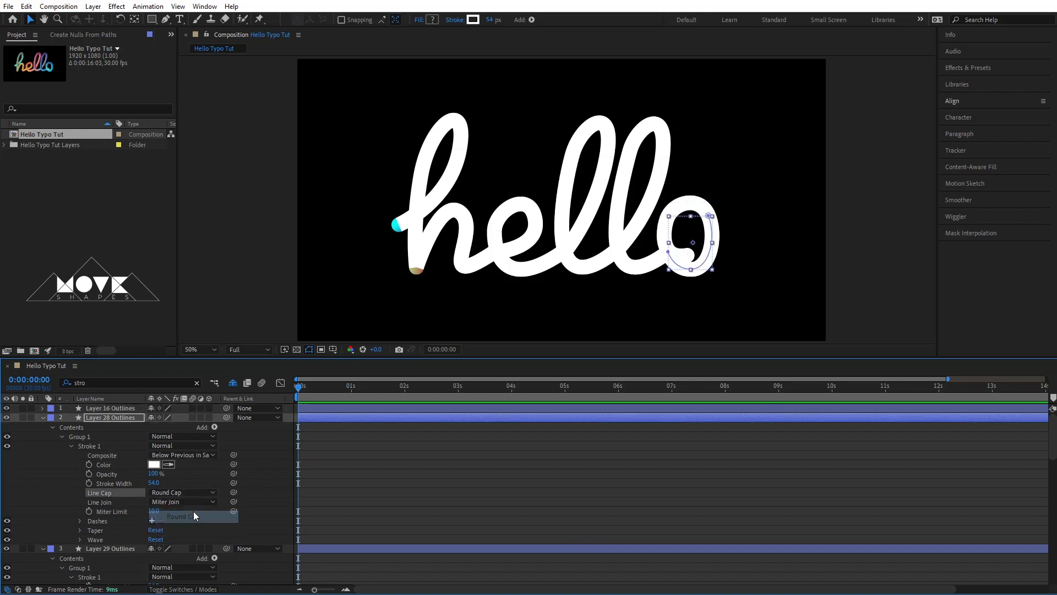
left_click(43, 417)
Set the Stroke 1 line cap to Round Cap on Layer 29 Outlines and Layer 30 Outlines, collapsing each layer.
left_click(71, 454)
left_click(71, 455)
left_click(43, 426)
left_click(71, 464)
left_click(42, 437)
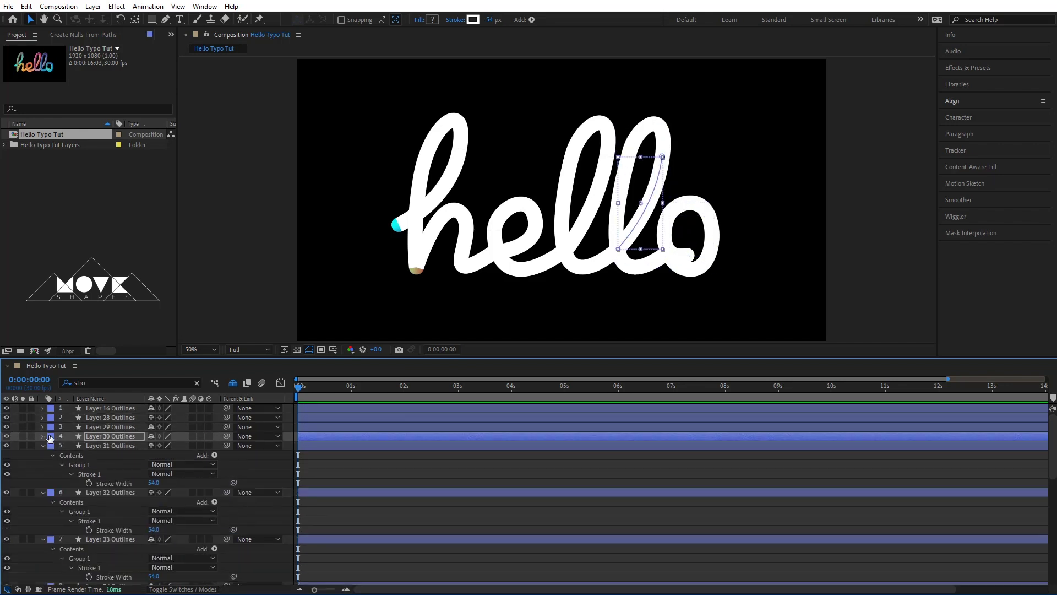
Set the Stroke 1 line cap to Round Cap on Layer 31 Outlines and Layer 32 Outlines, collapsing each layer.
left_click(71, 473)
left_click(42, 445)
left_click(71, 483)
left_click(182, 530)
left_click(184, 555)
left_click(43, 455)
Set the Stroke 1 line cap to Round Cap on Layer 33 Outlines and Layer 34 Outlines, collapsing each layer.
left_click(71, 493)
left_click(177, 532)
left_click(182, 556)
left_click(42, 458)
left_click(71, 495)
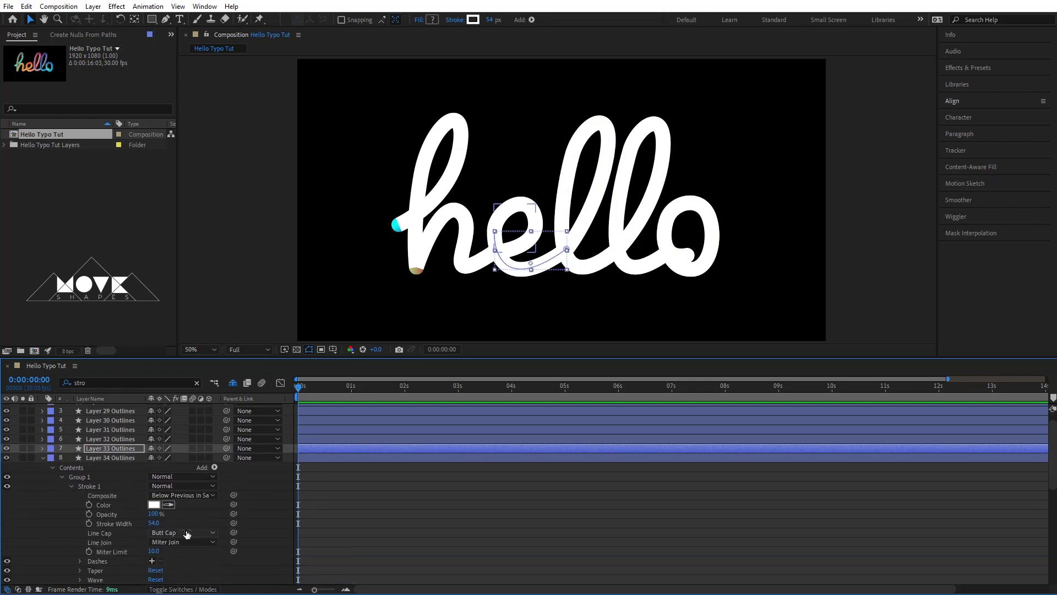
left_click(186, 533)
Set the Stroke 1 line cap to Round Cap on Layer 35, Layer 36 and Layer 37 Outlines, collapsing each layer.
left_click(71, 495)
left_click(181, 533)
left_click(182, 555)
left_click(43, 458)
left_click(71, 495)
left_click(182, 533)
left_click(182, 555)
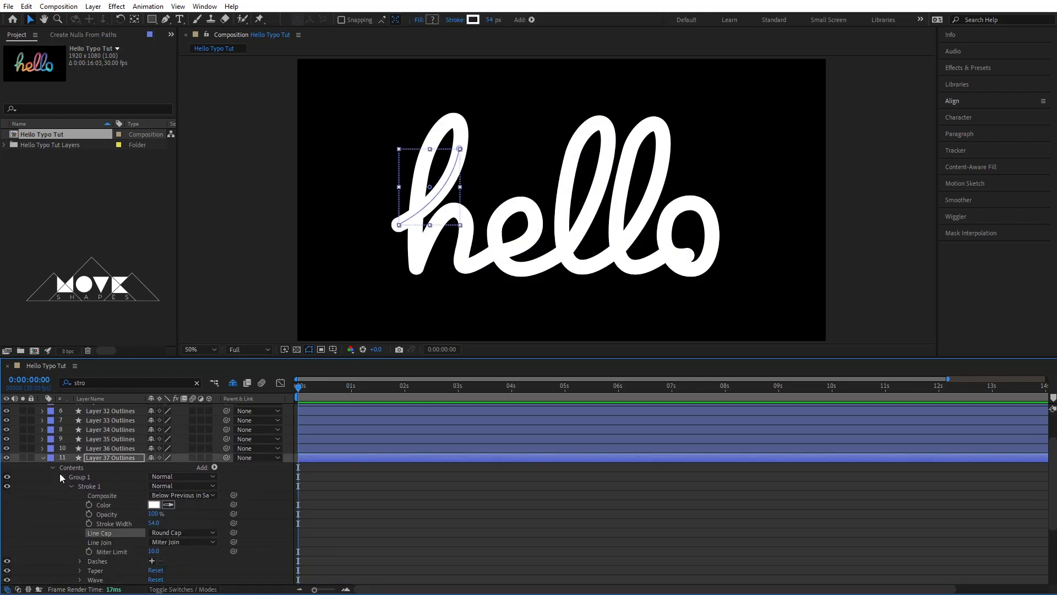
left_click(42, 458)
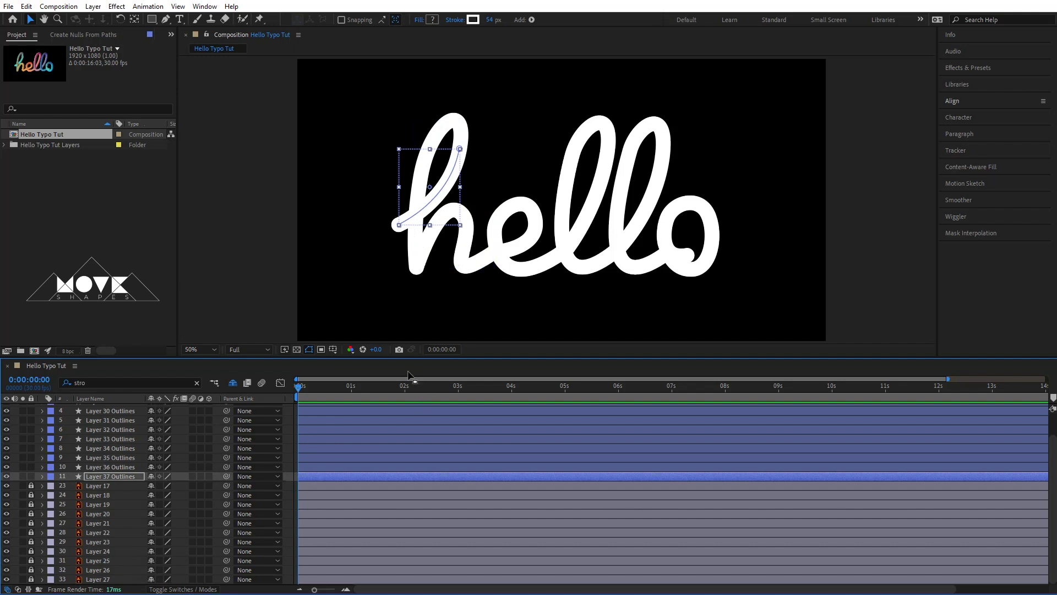
Add Trim Paths to the contents of Layer 37 Outlines at the start of the h, and collapse its Group 1.
left_click_drag(402, 357, 401, 328)
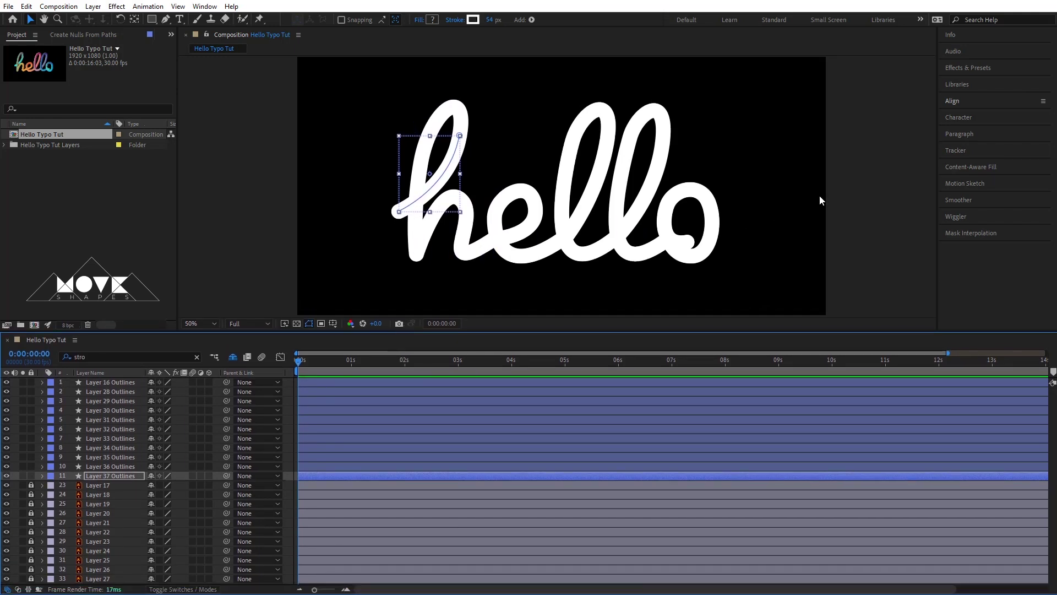
left_click(819, 200)
key(".")
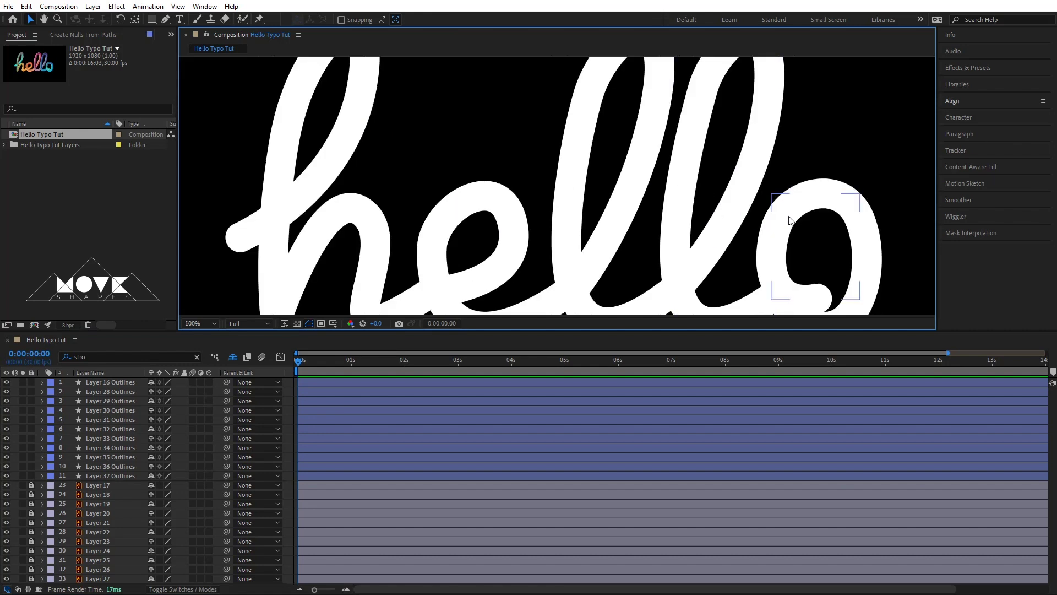
key("h")
left_click_drag(420, 147, 471, 172)
key("v")
left_click(100, 475)
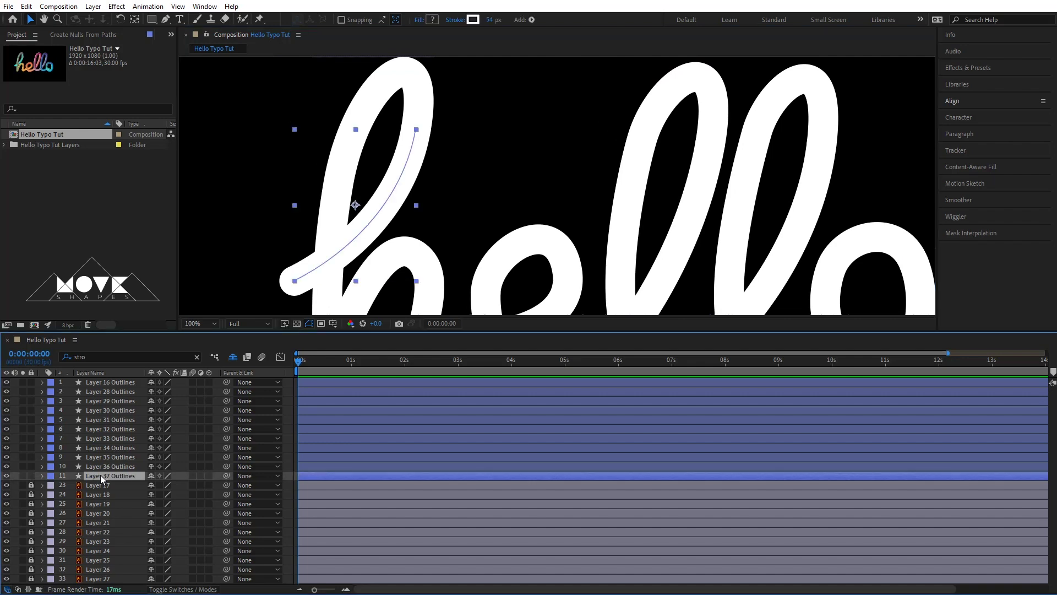
left_click(42, 475)
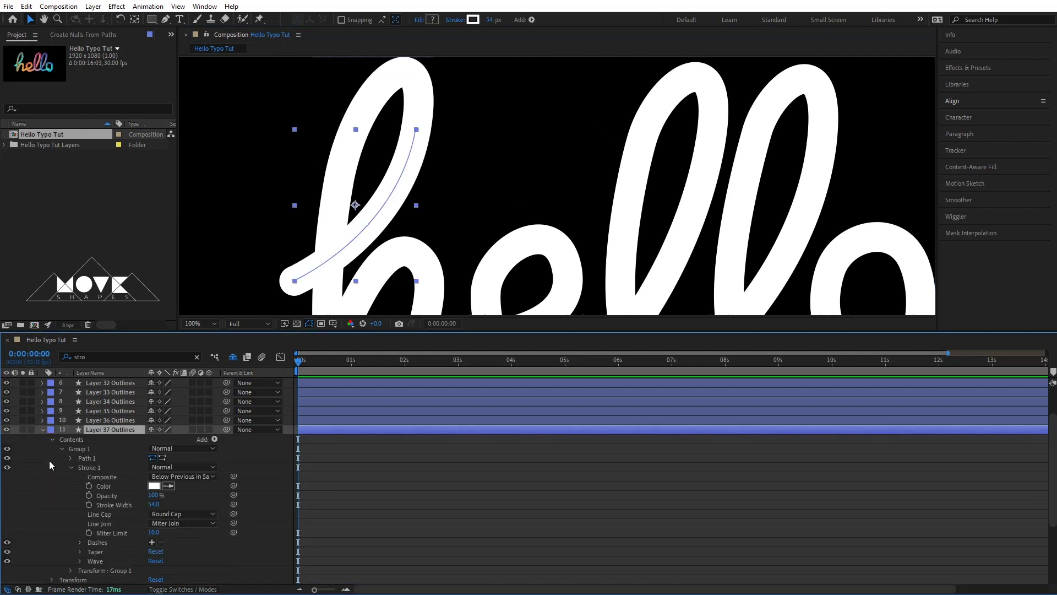
left_click(53, 440)
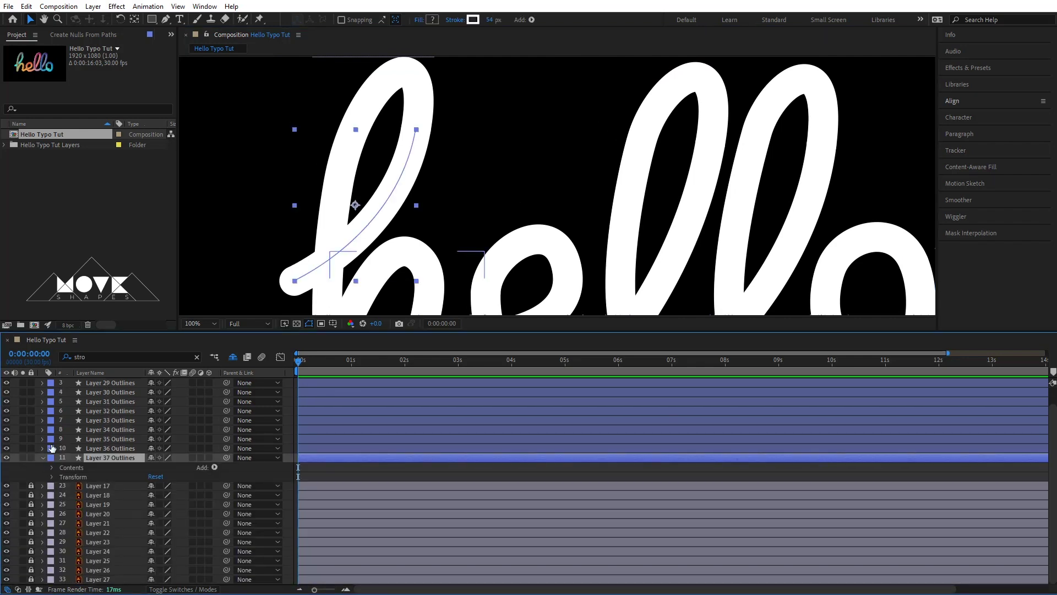
left_click(215, 467)
left_click(288, 404)
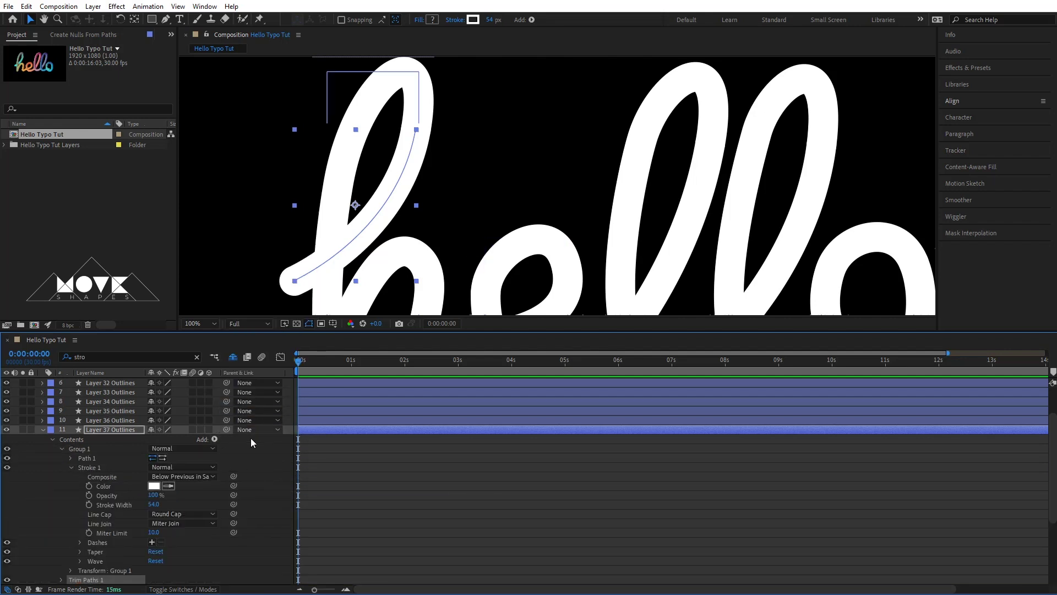
left_click(71, 467)
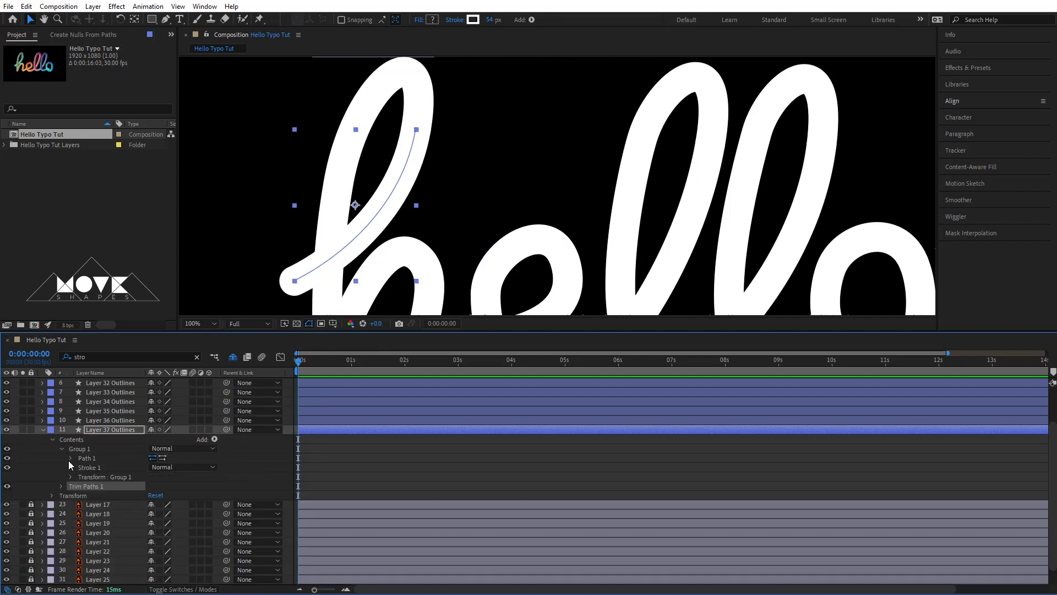
left_click(62, 449)
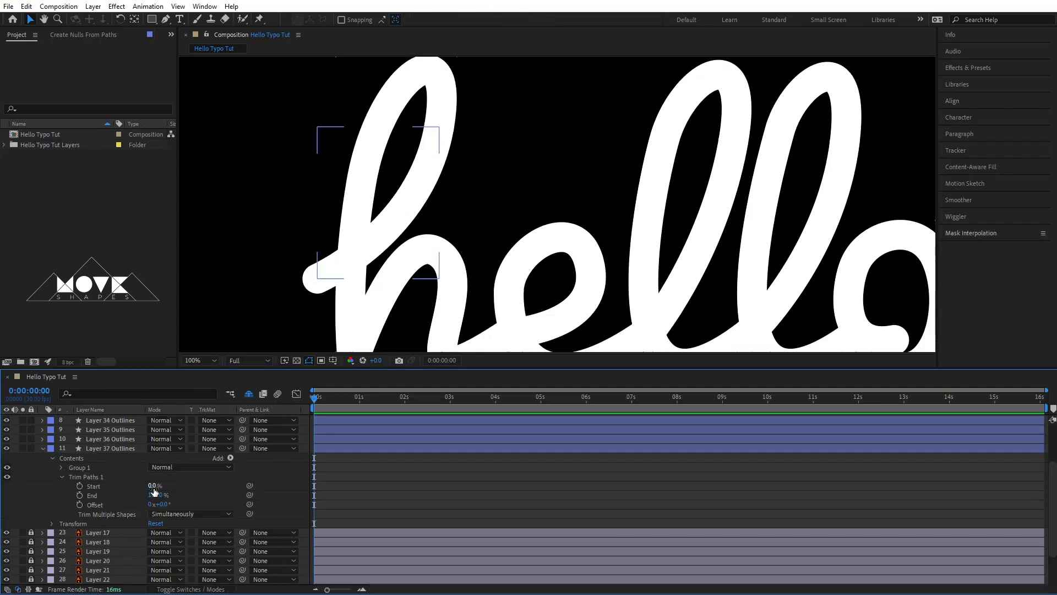
Keyframe the Trim Paths Start of Layer 37 Outlines from 100% at 0:00:00:00 to 0% at 0:00:00:16.
left_click(155, 498)
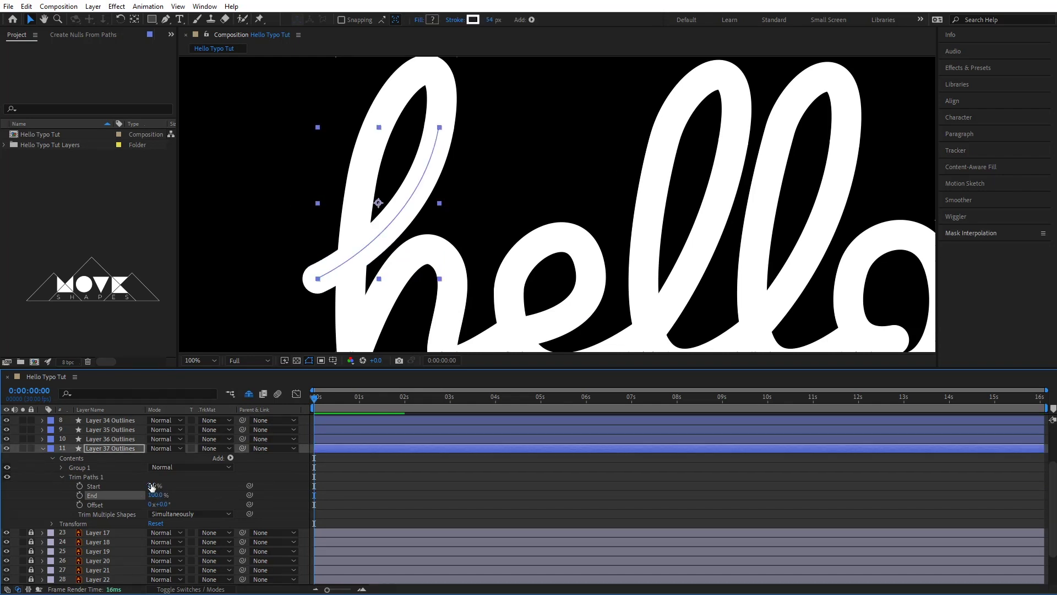
left_click_drag(152, 486, 224, 486)
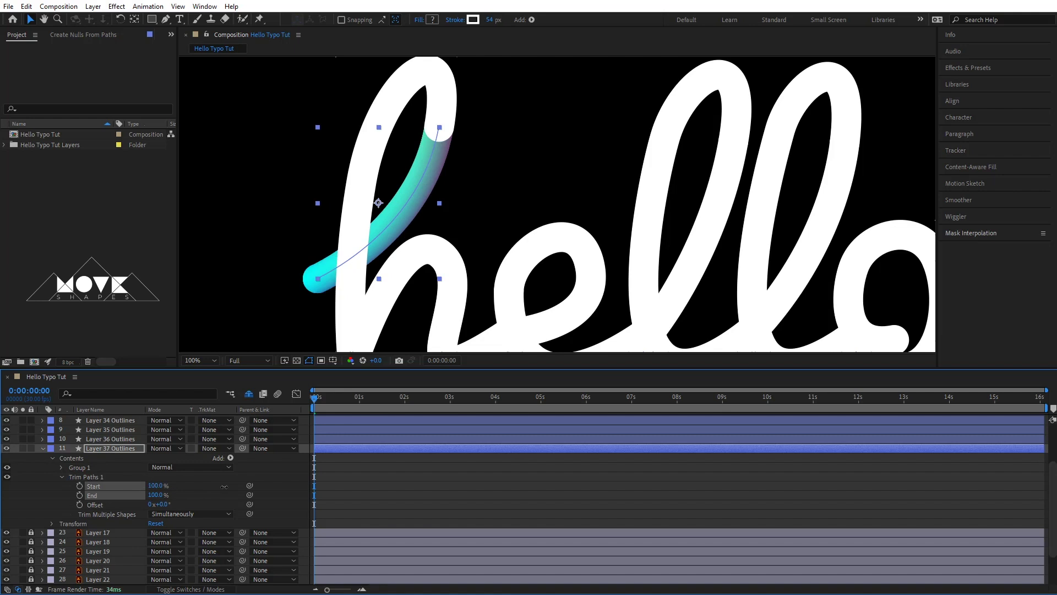
left_click(79, 486)
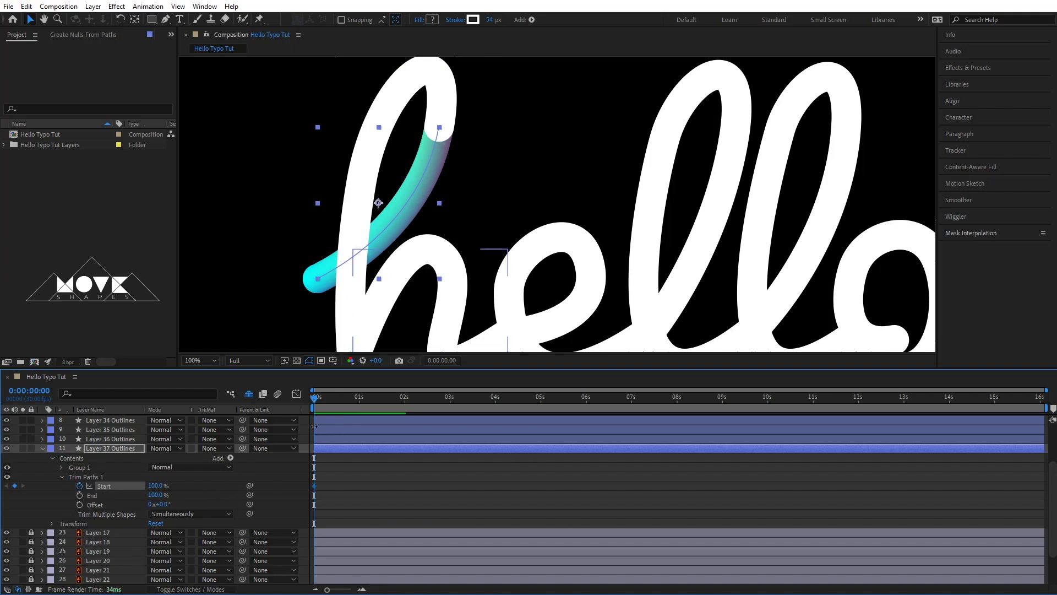
left_click_drag(317, 404, 339, 408)
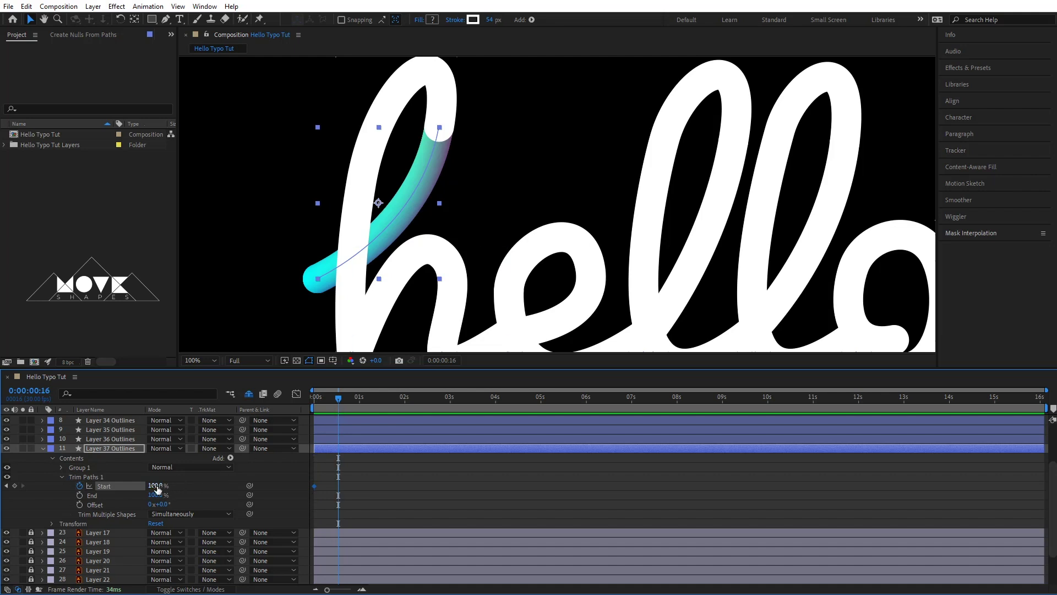
left_click_drag(157, 486, 79, 501)
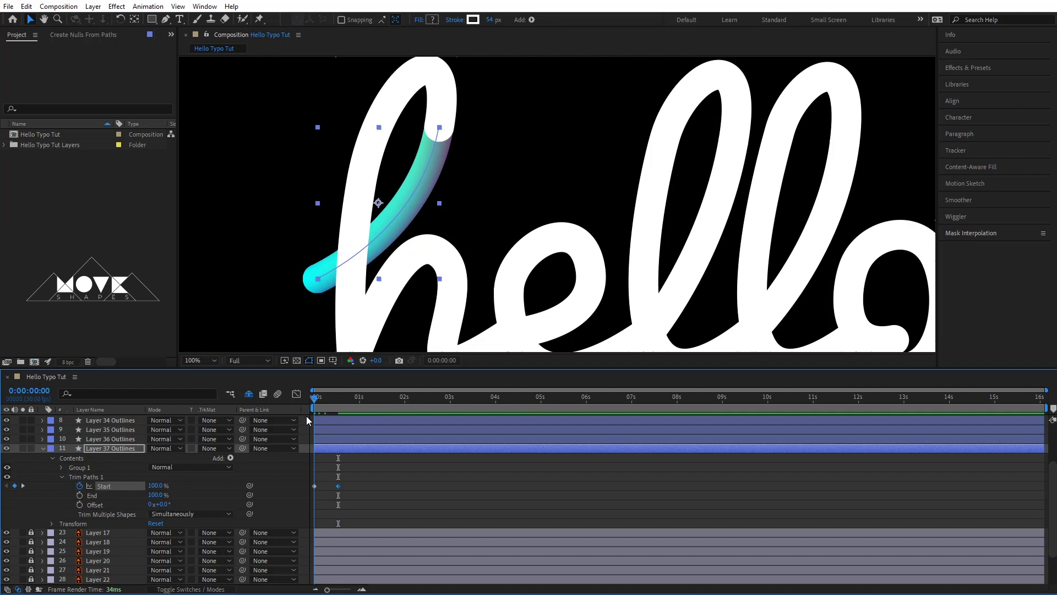
Keyframe the Trim Paths End of Layer 37 Outlines from 100% at 0:00:08:00 to 0% at 0:00:08:17.
left_click_drag(321, 419, 607, 427)
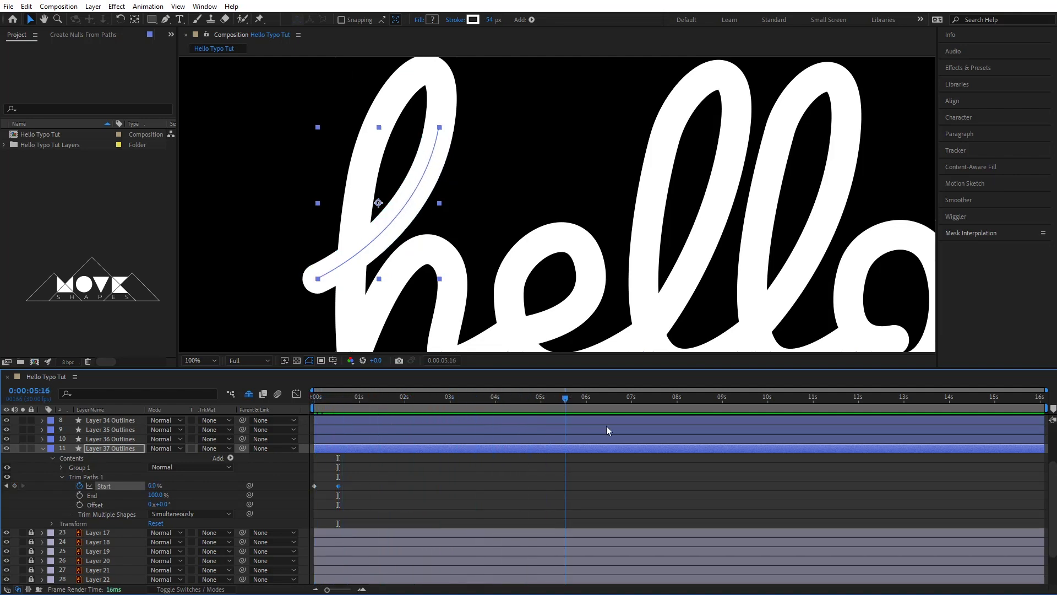
left_click_drag(673, 427, 677, 427)
left_click(79, 495)
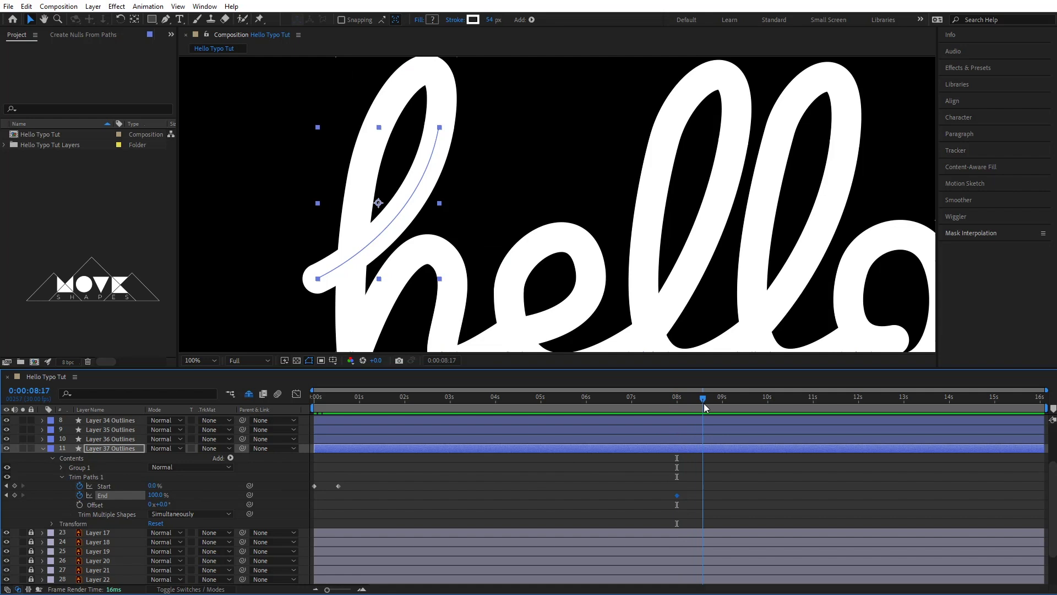
left_click(626, 492)
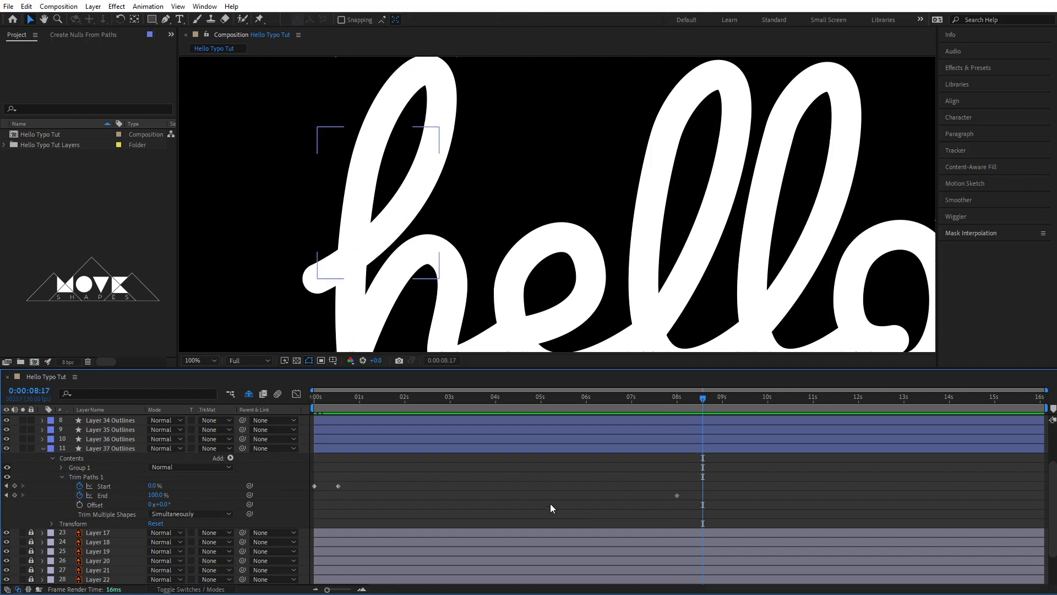
left_click_drag(157, 495, 100, 495)
Preview the Layer 37 Outlines trim animation around its Start and End keyframes, and return to the beginning.
left_click(506, 494)
key("space")
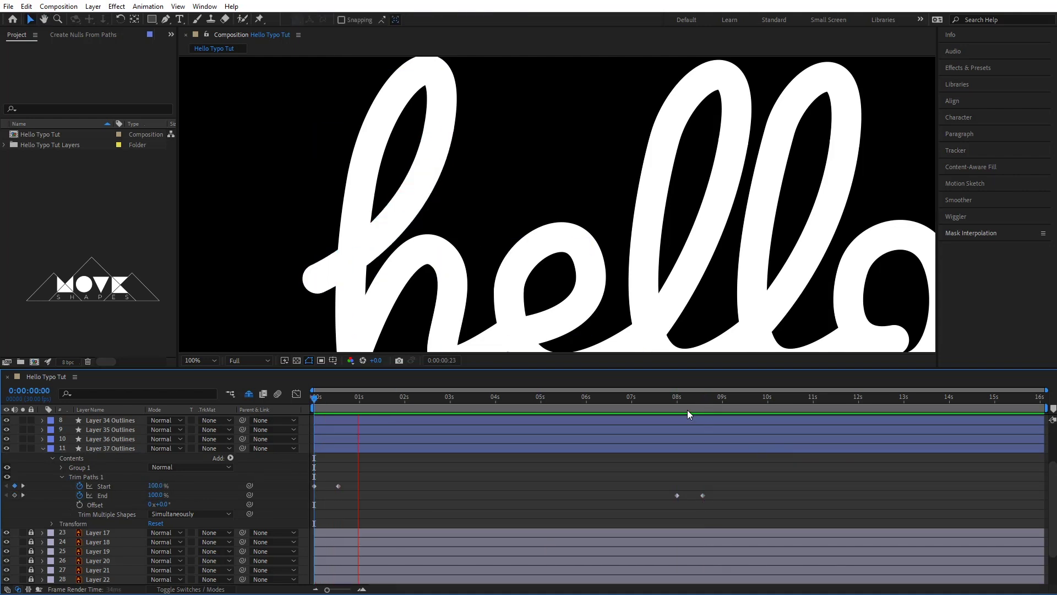
left_click(667, 397)
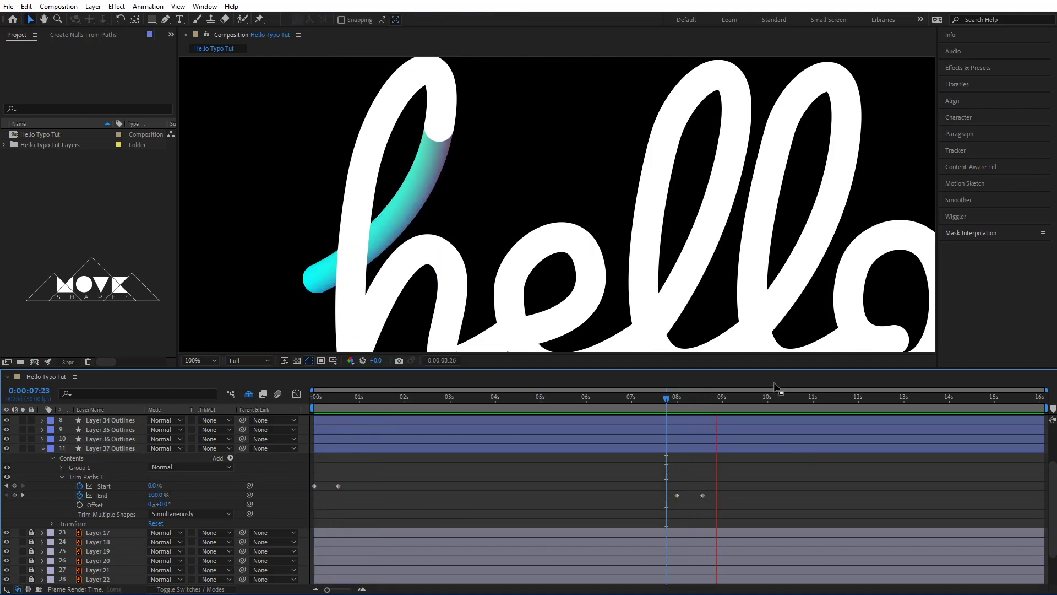
left_click_drag(667, 398, 280, 488)
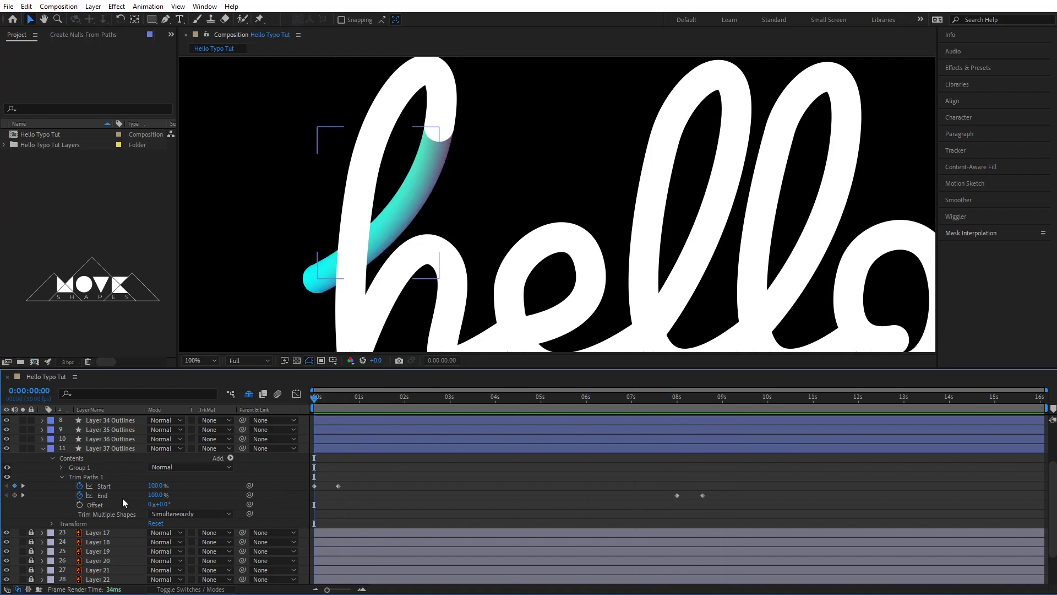
Copy the keyframed Trim Paths 1 from Layer 37 Outlines and collapse the layer.
left_click(77, 477)
left_click(60, 477)
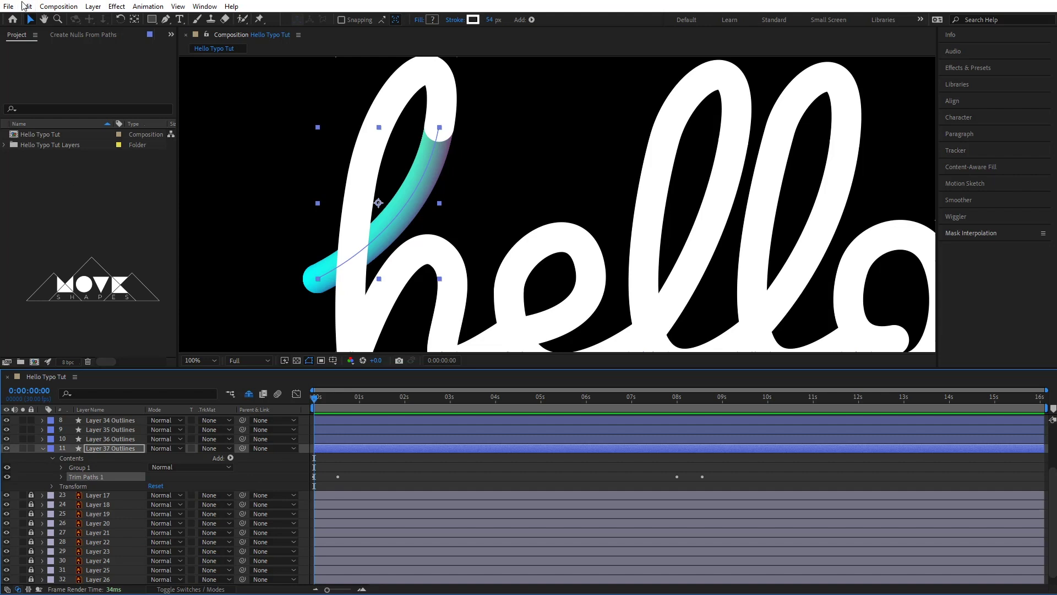
left_click(26, 8)
left_click(33, 68)
left_click(42, 448)
scroll(126, 440, "up", 3)
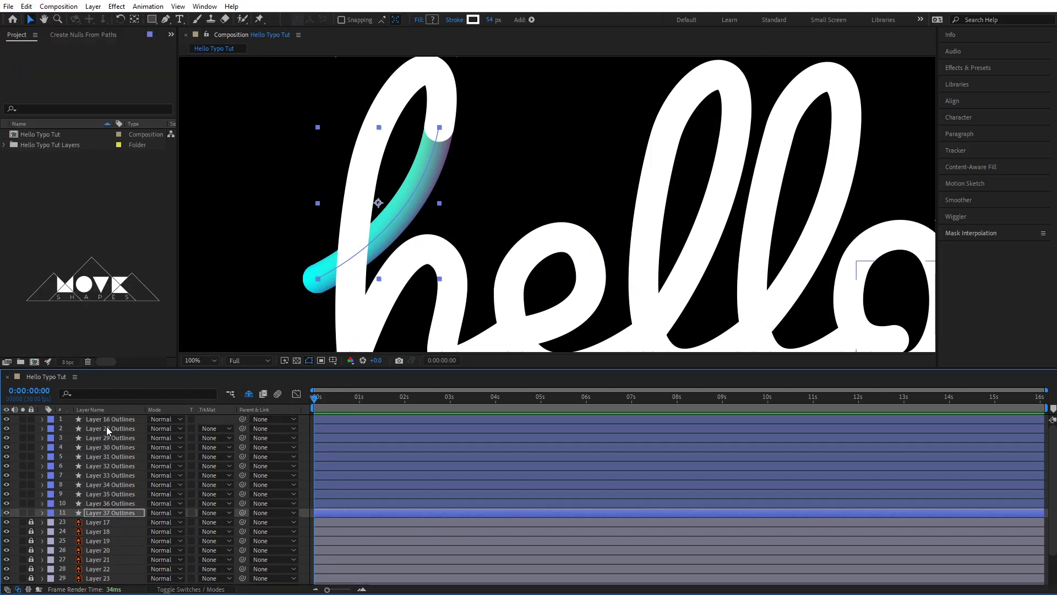
Paste the copied Trim Paths onto Layer 16 Outlines and Layers 28 through 36 Outlines at 0:00:00:00.
left_click(107, 419)
left_click(114, 503, "shift")
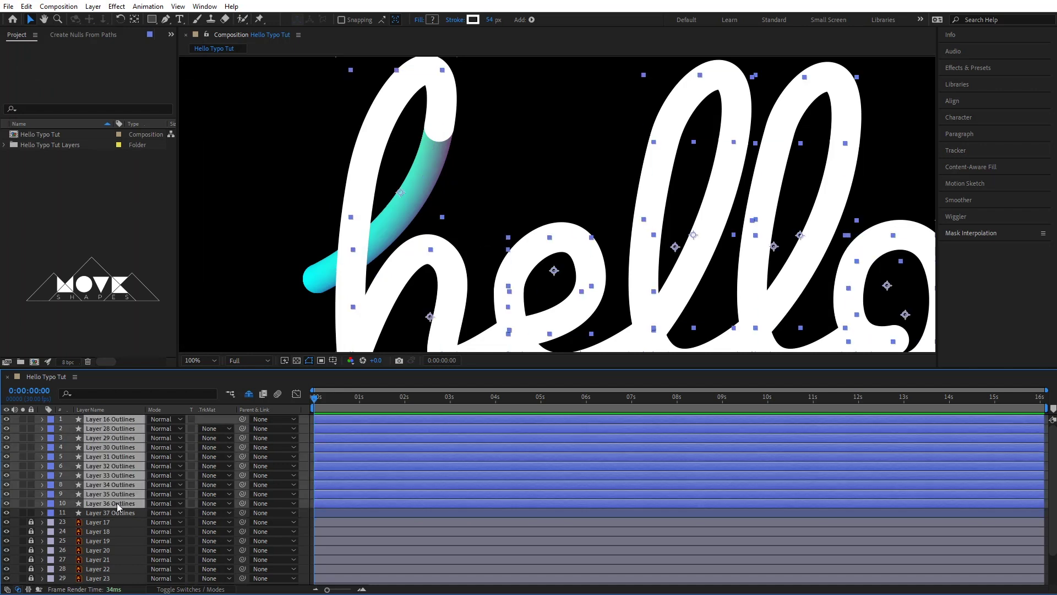
left_click(26, 8)
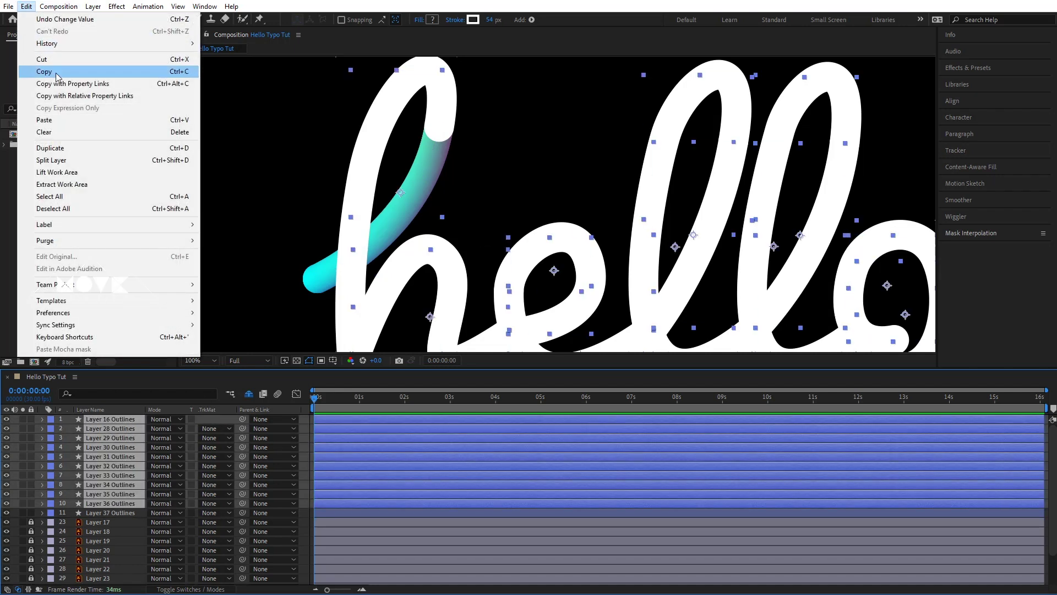
left_click(54, 123)
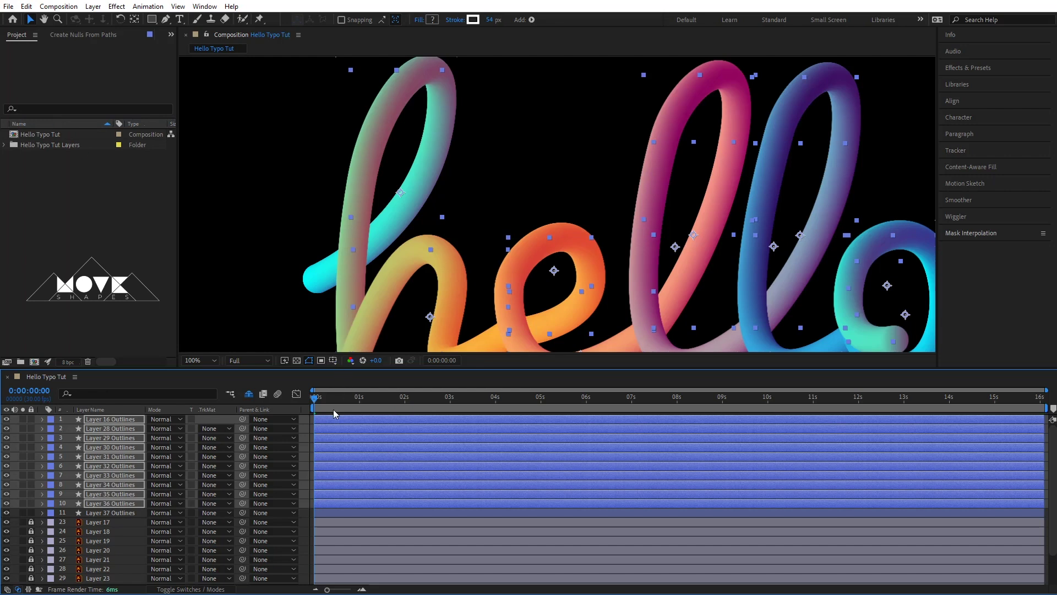
Fit the composition in the viewer and preview the trim animation across the whole word, returning to the first frame.
left_click(331, 414)
left_click(198, 360)
left_click(202, 377)
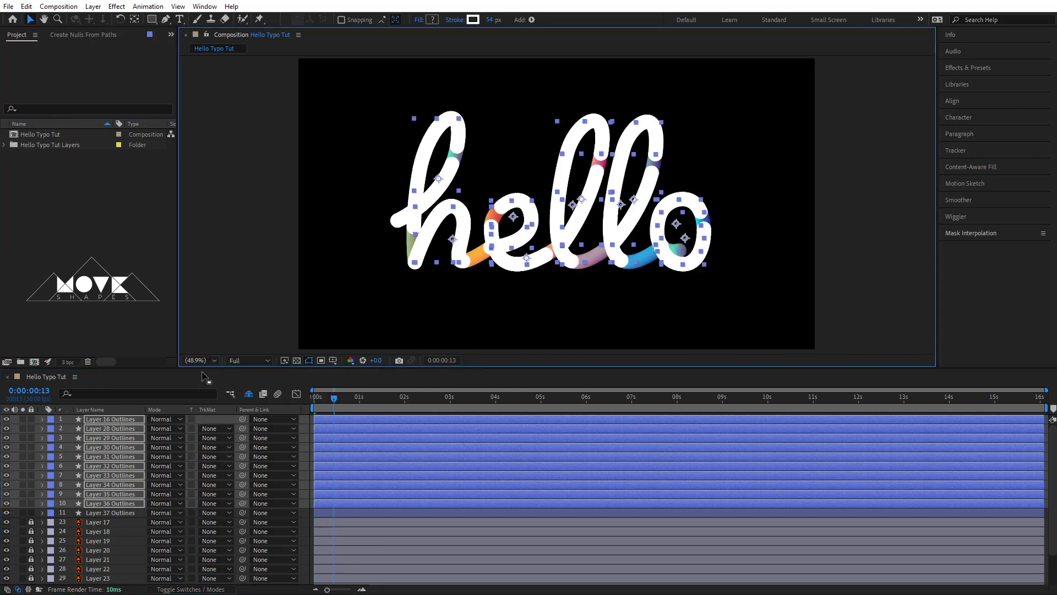
left_click(460, 408)
left_click_drag(312, 403, 351, 409)
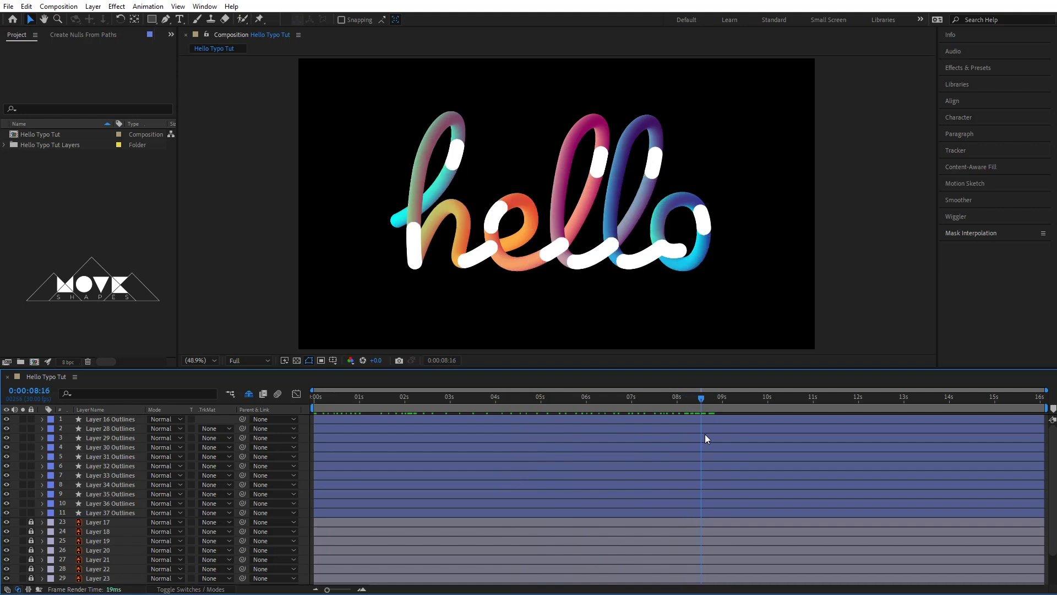
key("space")
key("Home")
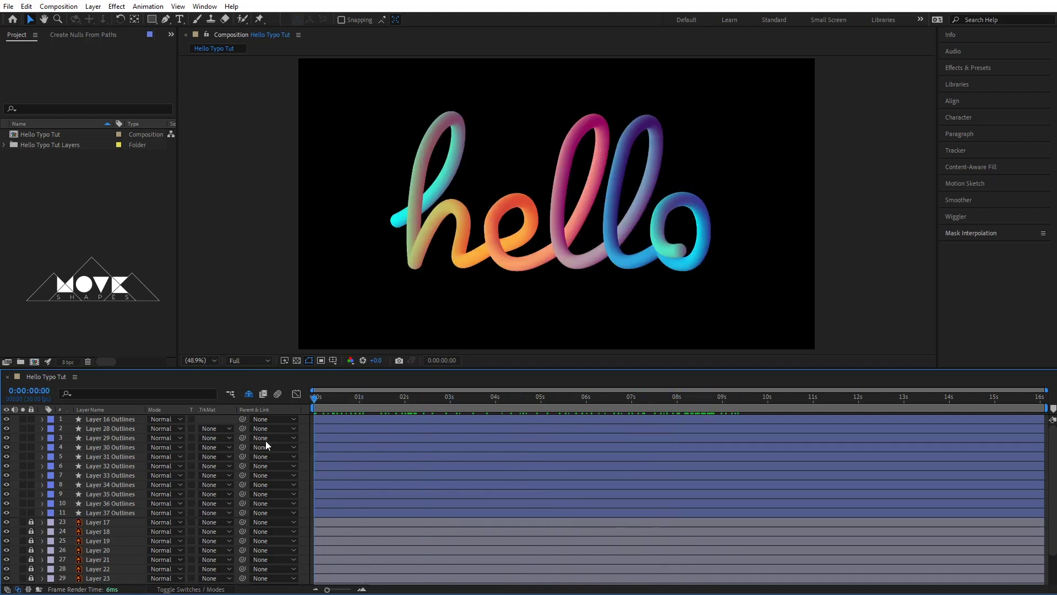
Select all the outline layers, reveal their Start and End keyframes, and move the current time to 0:00:00:16.
left_click(99, 421)
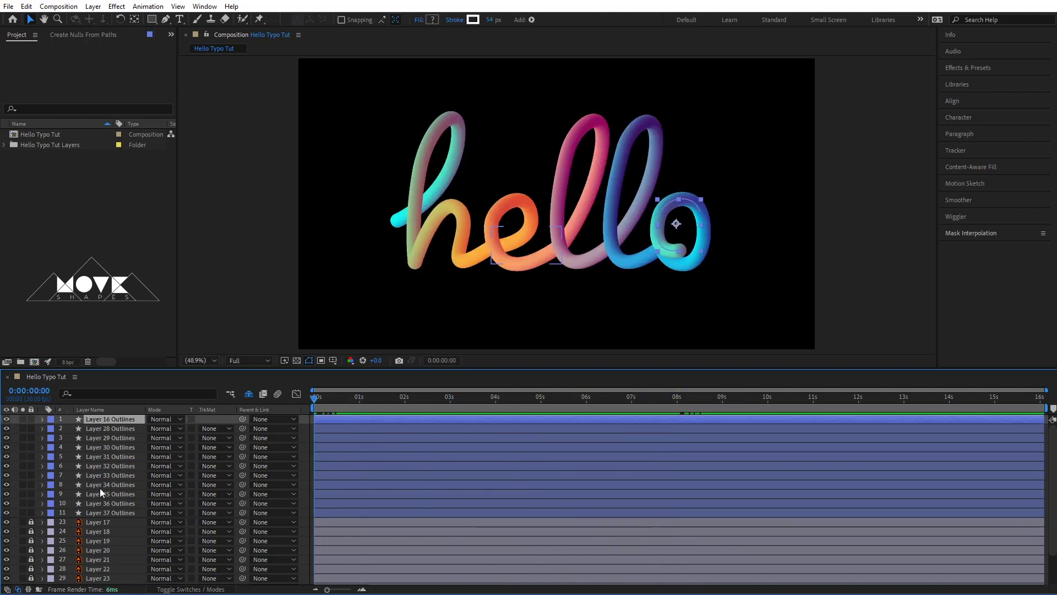
left_click(100, 511, "shift")
key("u")
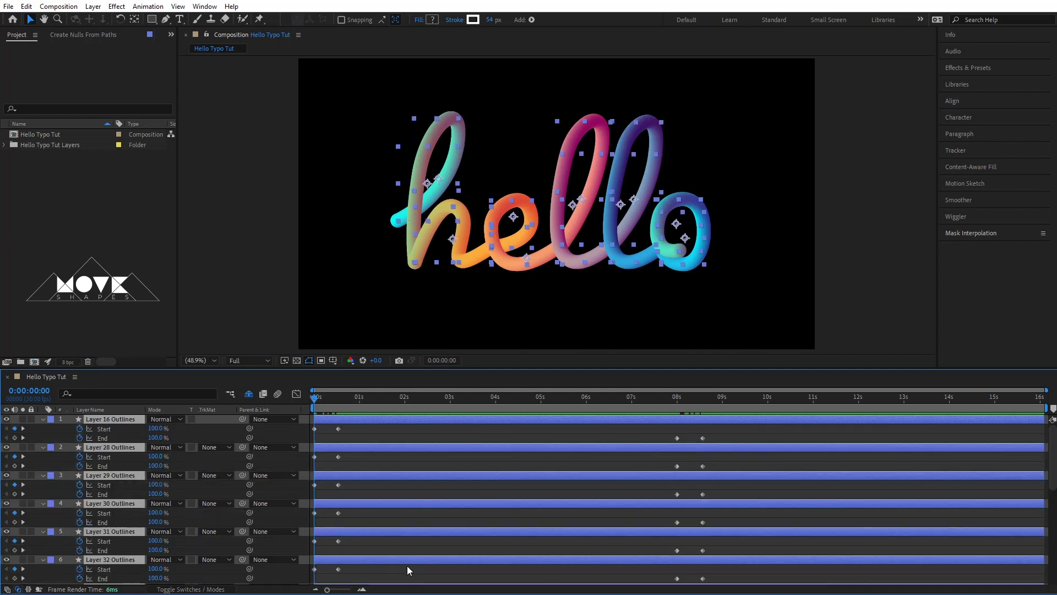
scroll(368, 523, "down", 5)
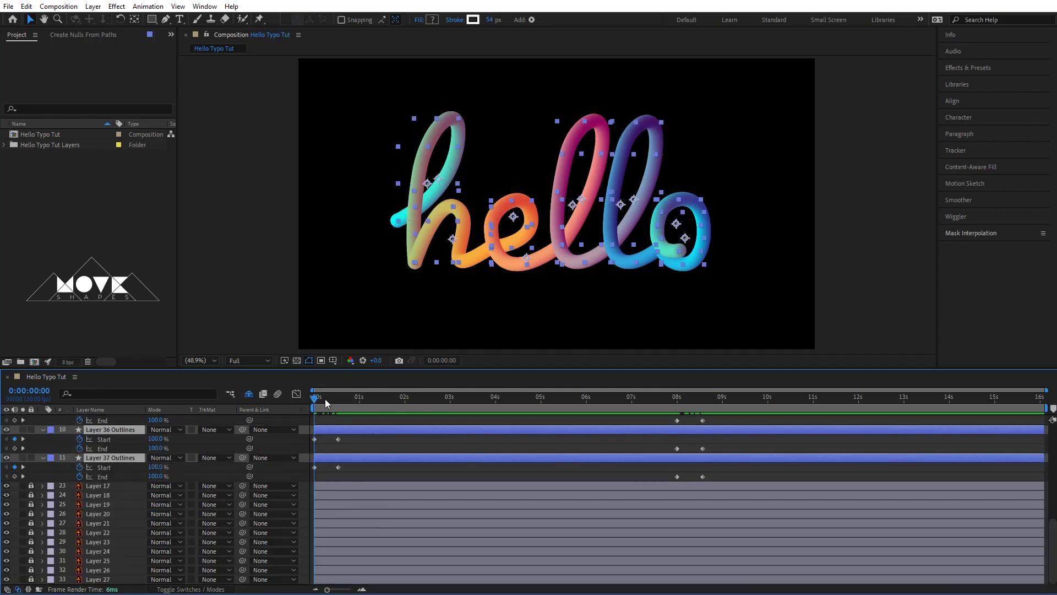
left_click_drag(325, 398, 338, 405)
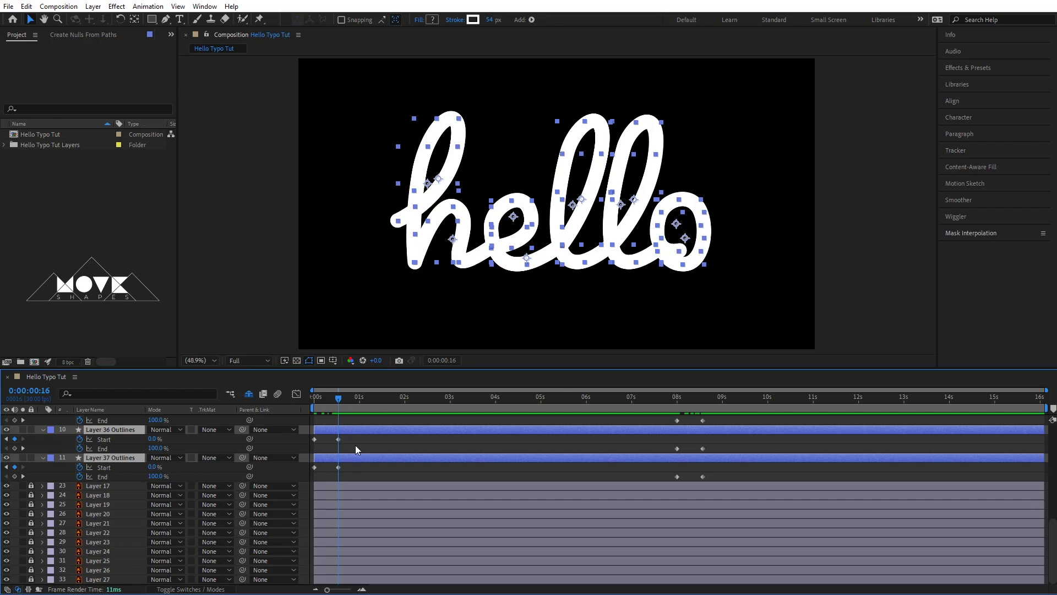
Offset the lower outline layers, with Layer 36 Outlines starting at 0:00:00:16 and each following layer starting where the previous one's Start keyframes end.
key("equal")
left_click_drag(404, 588, 392, 588)
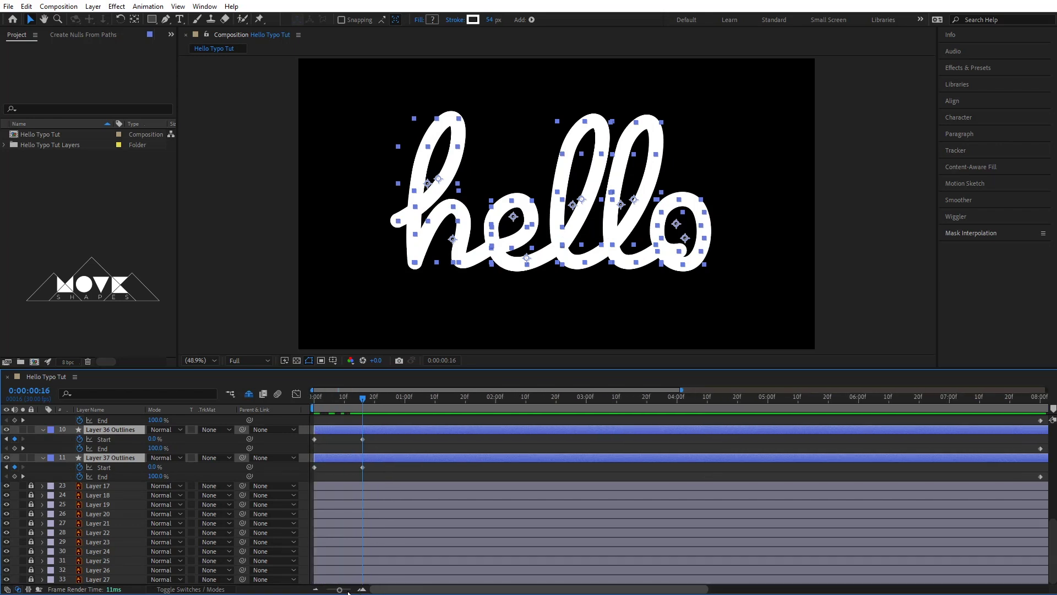
scroll(369, 519, "up", 4)
left_click(381, 532)
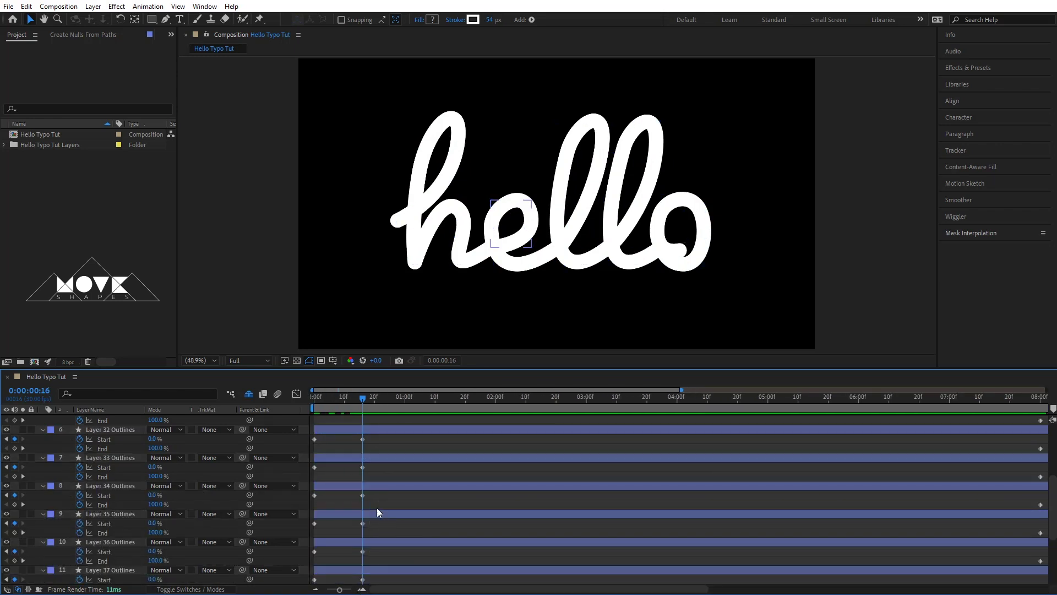
scroll(382, 523, "down", 4)
left_click_drag(324, 430, 798, 397)
scroll(397, 449, "up", 4)
left_click(406, 512)
key("alt+bracketleft")
left_click(452, 487)
key("bracketleft")
left_click(515, 458)
key("bracketleft")
left_click(560, 431)
key("bracketleft")
Stagger the remaining outline layers the same way until Layer 16 Outlines starts at 0:00:05:10, and collapse the keyframe properties.
scroll(560, 434, "up", 2)
left_click(642, 430)
key("bracketleft")
scroll(642, 434, "up", 2)
left_click(687, 477)
key("bracketleft")
left_click(702, 447)
key("bracketleft")
left_click(750, 419)
key("bracketleft")
key("minus")
key("minus")
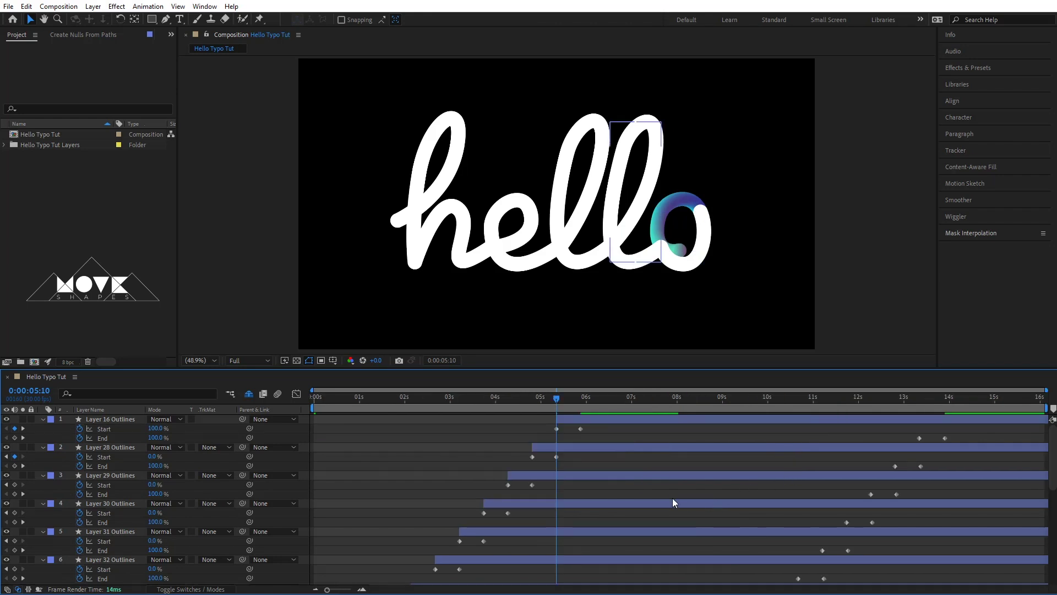
scroll(569, 492, "down", 4)
key("u")
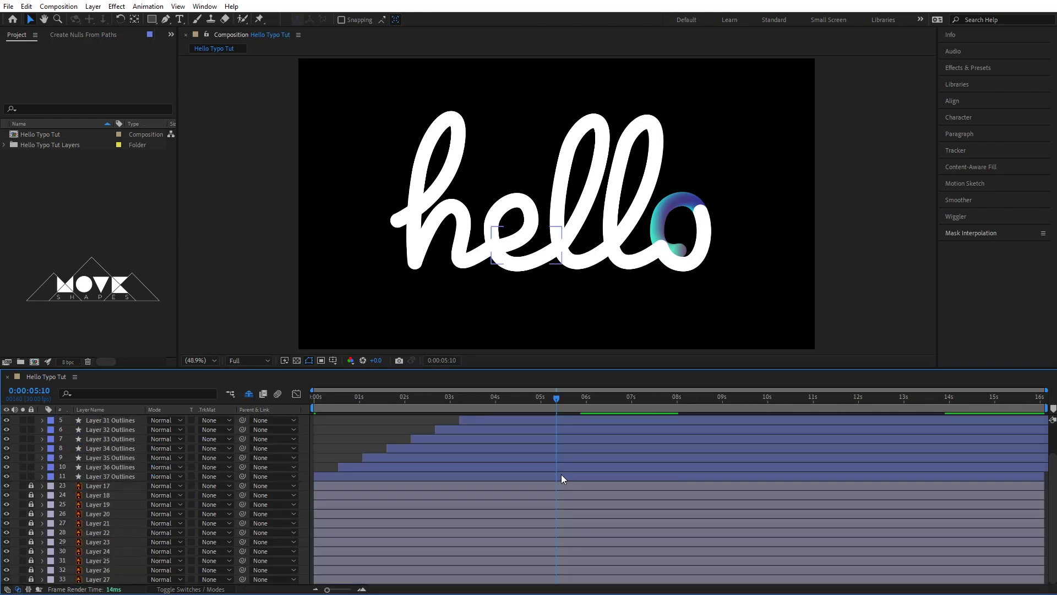
Return to 0:00:00:00 and unlock the gradient layers Layer 17 through Layer 27.
left_click(315, 400)
mouse_move(333, 423)
left_mouse_down()
mouse_move(971, 459)
mouse_move(202, 444)
left_mouse_up()
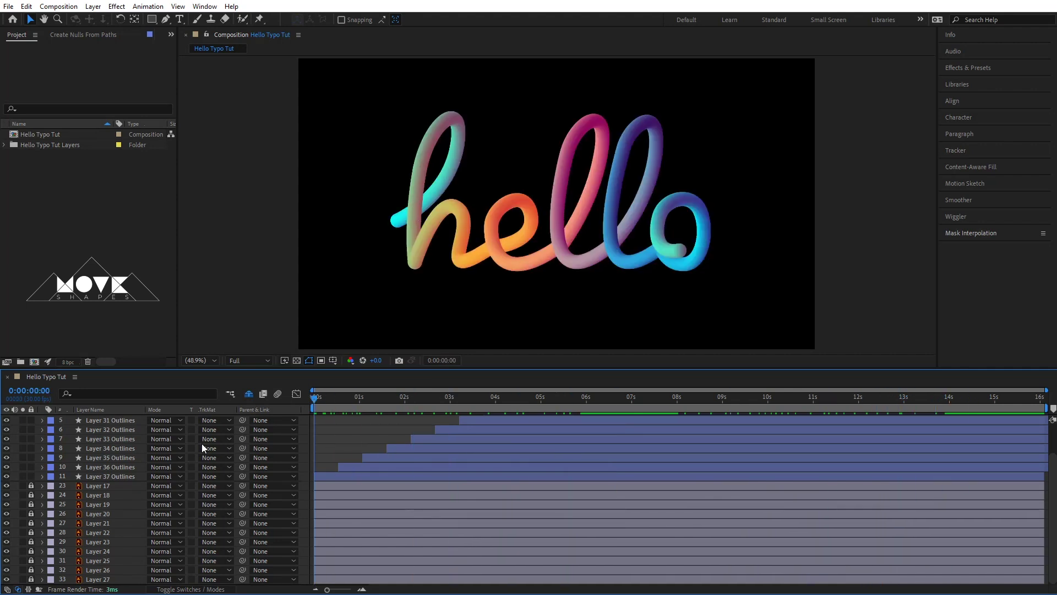
left_click_drag(31, 486, 31, 581)
Reorder the outline layers directly above their matching gradient layers, from Layer 37 Outlines above Layer 27 to Layer 28 Outlines above Layer 18.
left_click(104, 474)
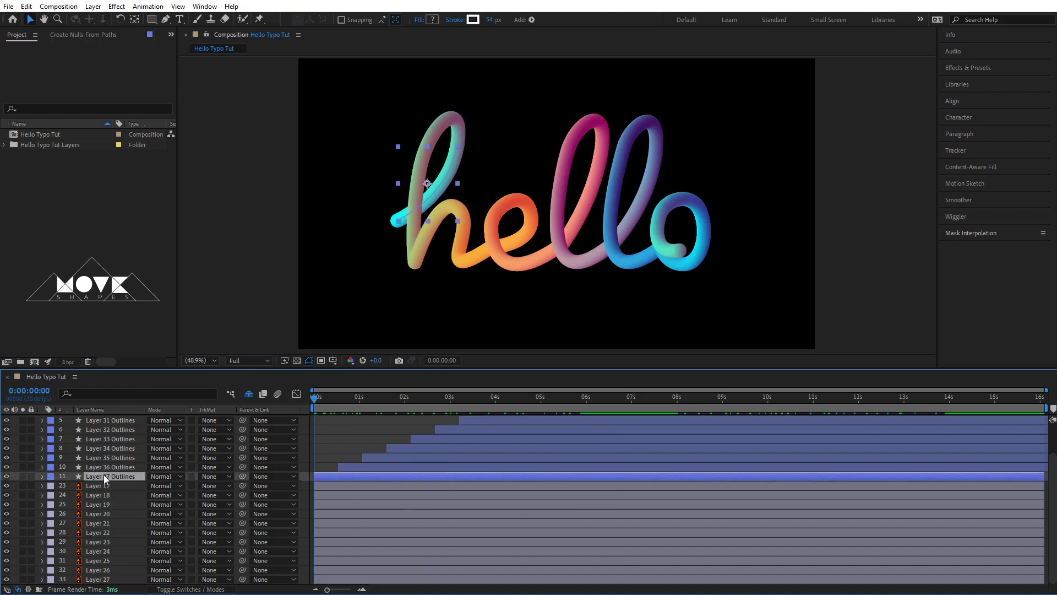
left_click_drag(108, 475, 123, 572)
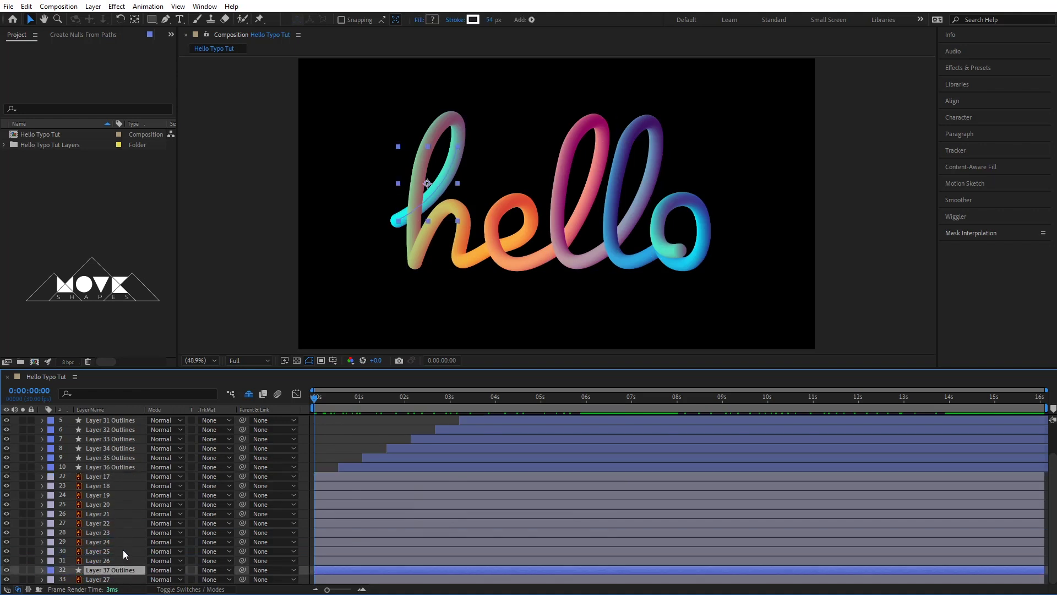
left_click_drag(114, 467, 118, 554)
left_click_drag(113, 456, 118, 535)
left_click_drag(121, 447, 119, 498)
left_click_drag(118, 428, 118, 480)
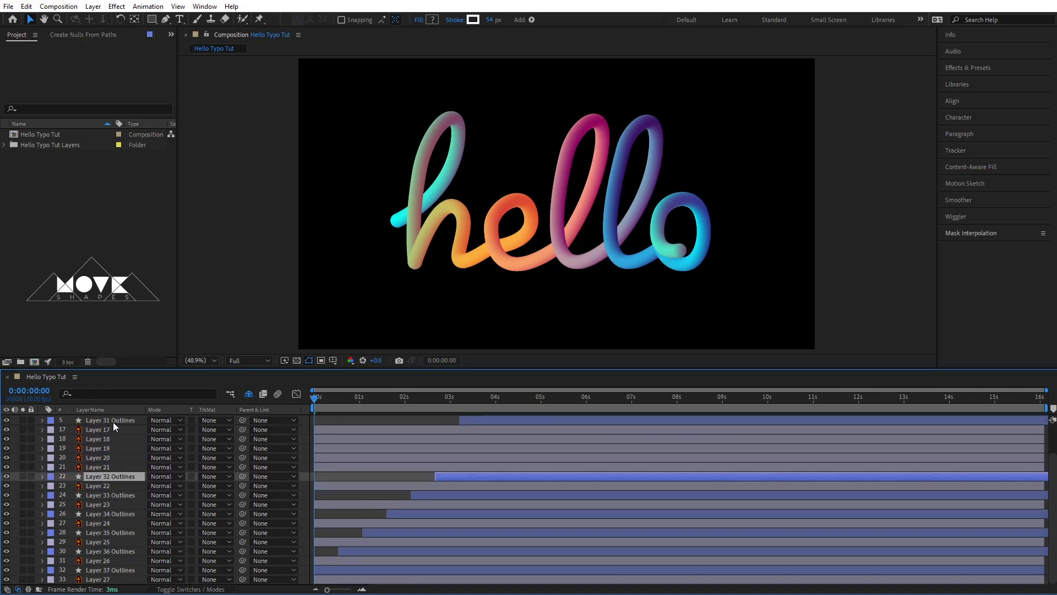
left_click(114, 422)
left_click_drag(115, 421, 111, 444)
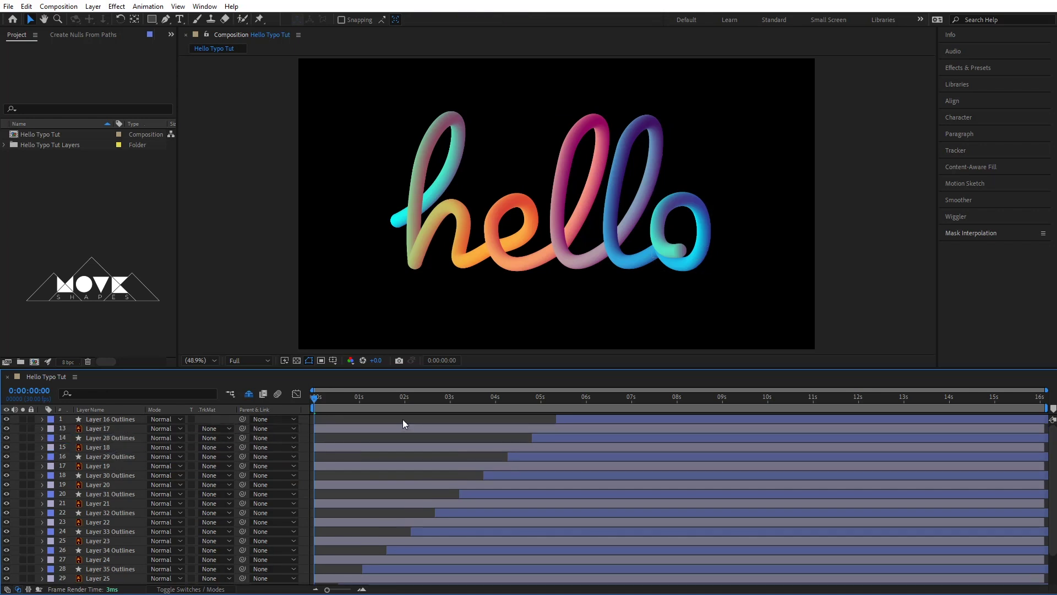
Set Layers 27, 26, 25 and 24 to use the outline layer directly above each as an alpha track matte.
scroll(373, 534, "down", 2)
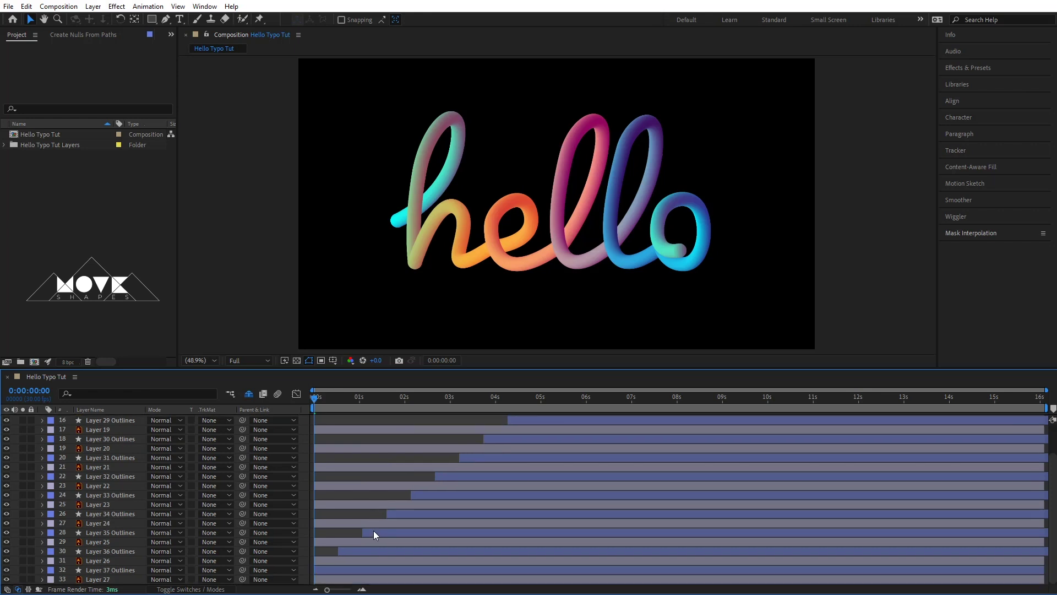
left_click(120, 581)
left_click(214, 579)
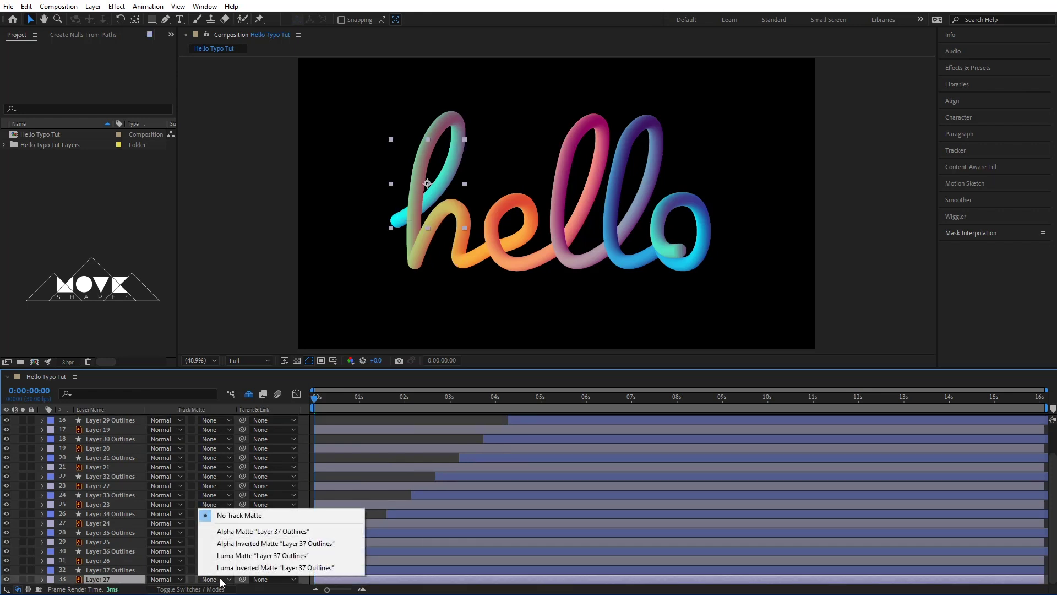
left_click(249, 532)
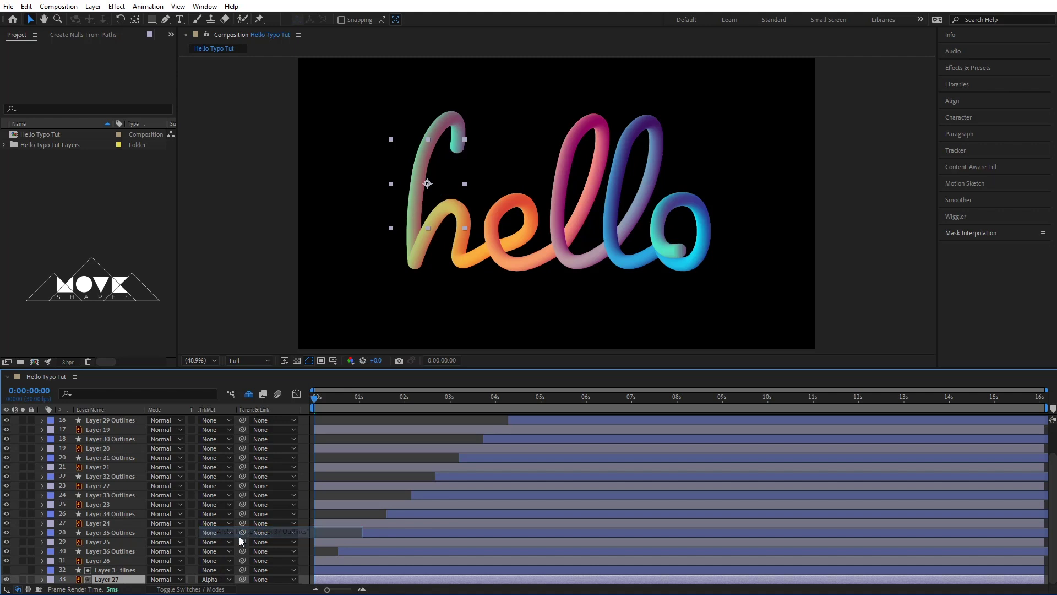
left_click(98, 560)
left_click(219, 561)
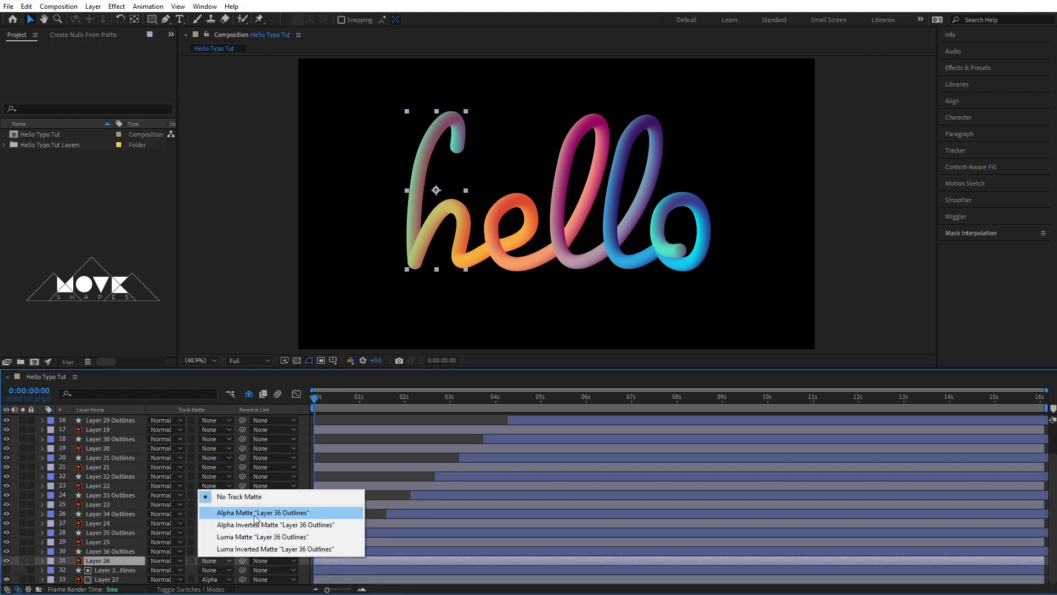
left_click(253, 513)
left_click(215, 543)
left_click(250, 494)
left_click(116, 524)
left_click(215, 523)
left_click(251, 551)
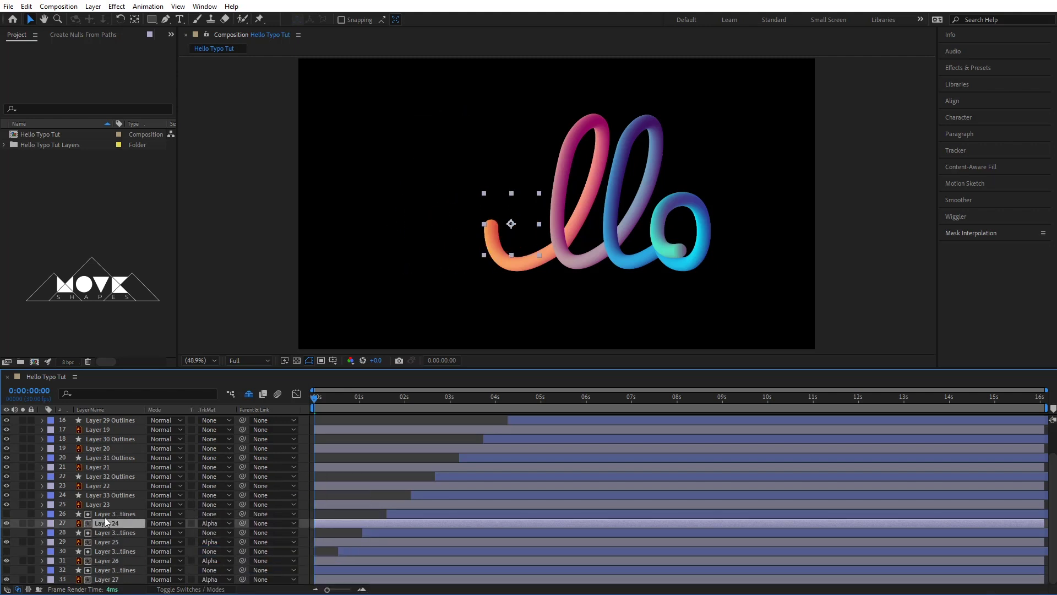
Apply alpha track mattes to Layers 23 through 17, each using the outline layer directly above it.
left_click(215, 504)
left_click(250, 532)
left_click(124, 486)
left_click(215, 485)
left_click(250, 513)
left_click(124, 466)
left_click(215, 466)
left_click(251, 494)
left_click(121, 448)
left_click(215, 448)
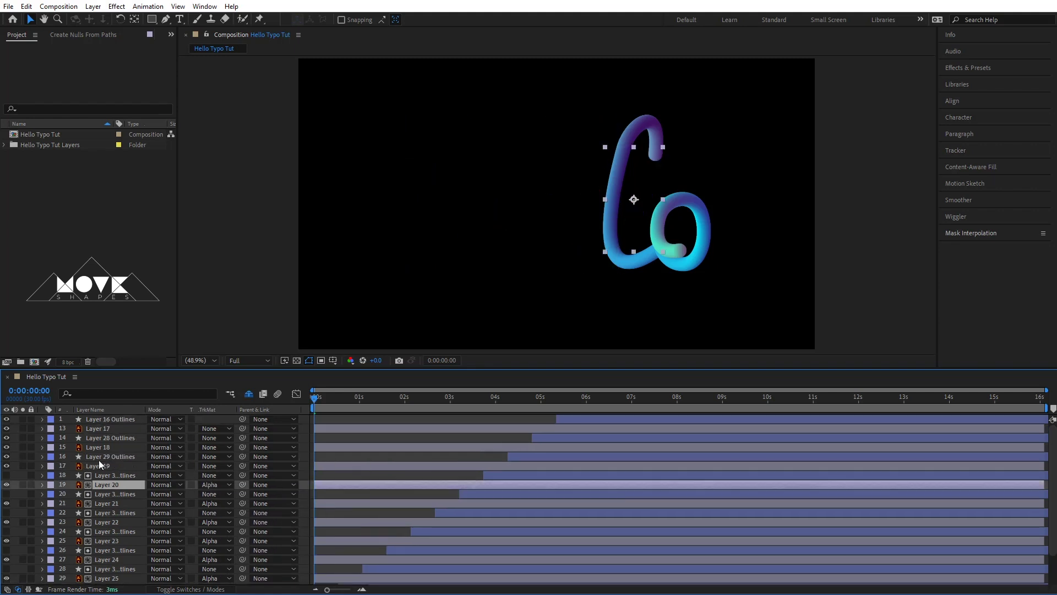
left_click(109, 450)
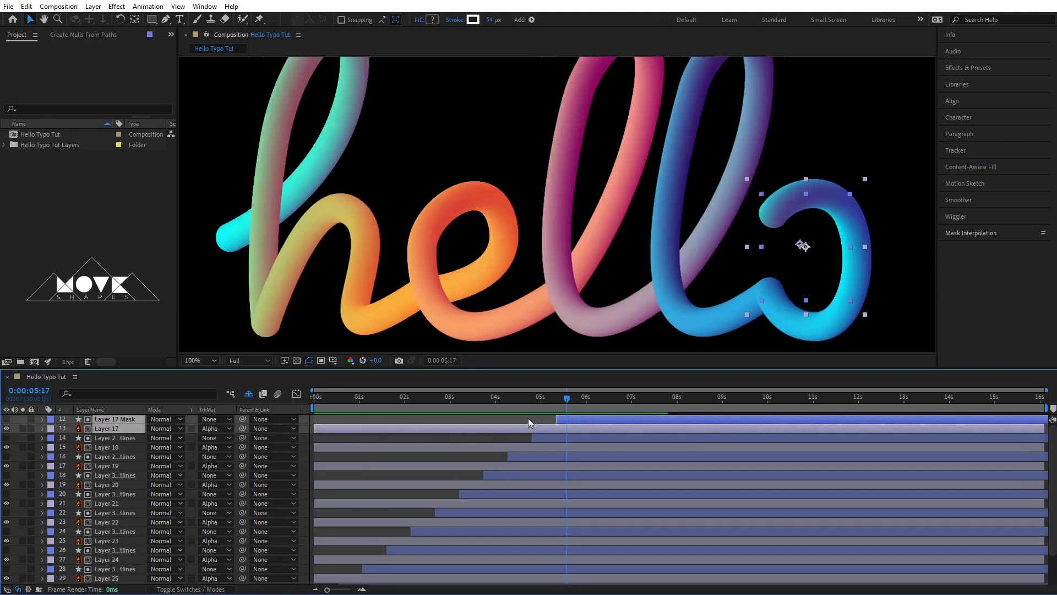
Fit the composition in the viewer and scrub through the matted lettering animation up to 0:00:14:18.
left_click_drag(526, 405, 593, 414)
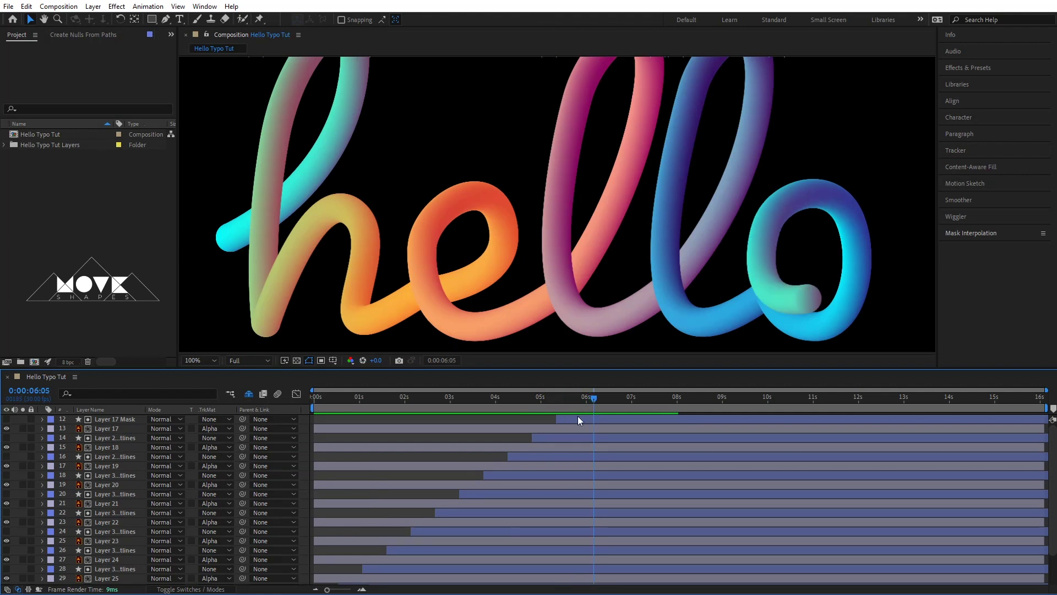
left_click(201, 361)
left_click(206, 378)
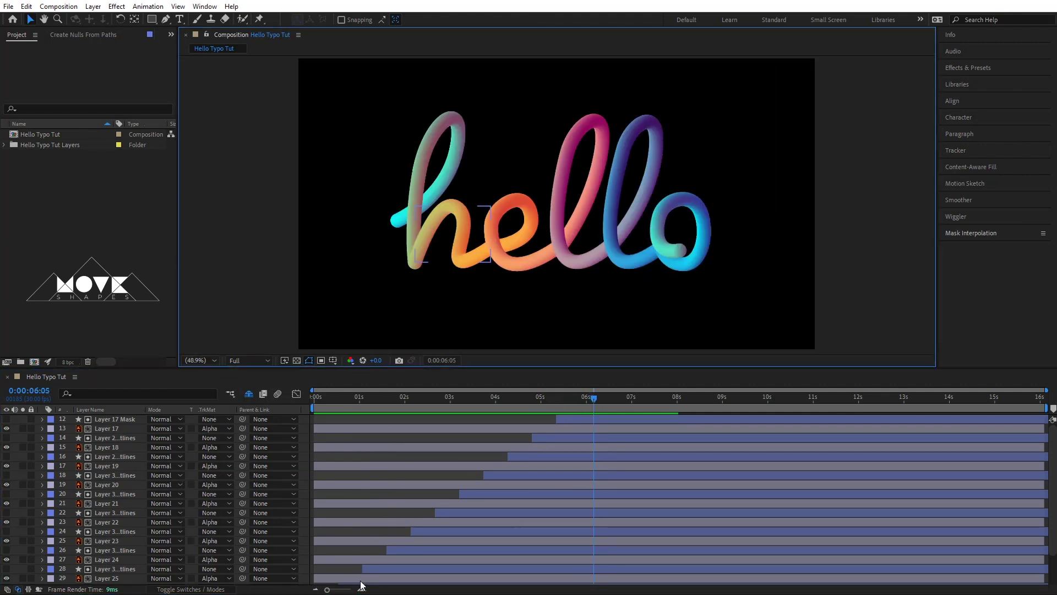
left_click(315, 588)
mouse_move(353, 400)
left_mouse_down()
mouse_move(302, 414)
mouse_move(975, 431)
left_mouse_up()
key("space")
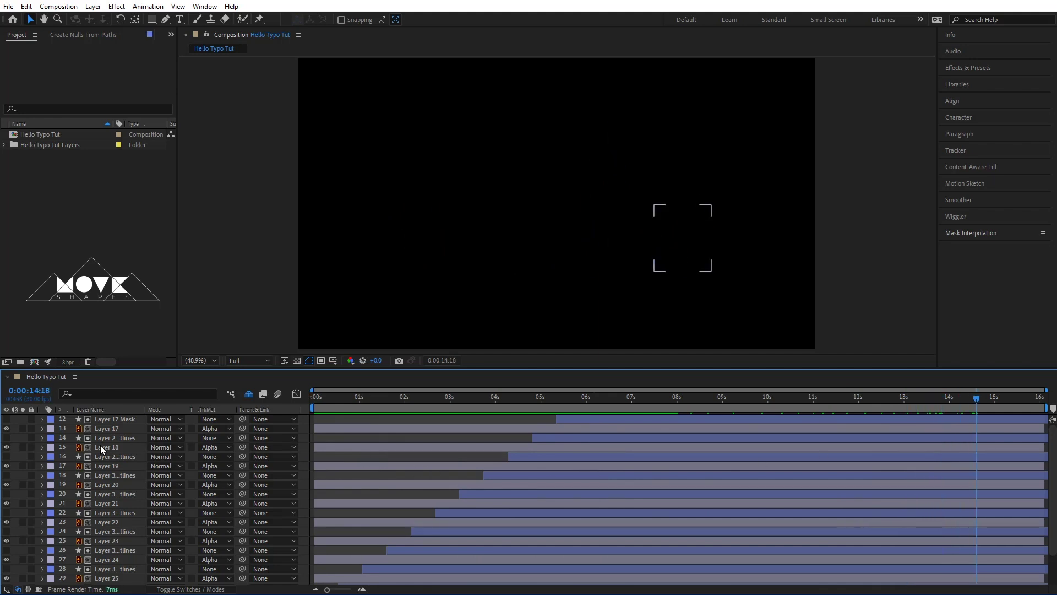
Pre-compose all the gradient and matte layers into a new composition named Hello Main, moving all attributes into it.
scroll(101, 449, "down", 2)
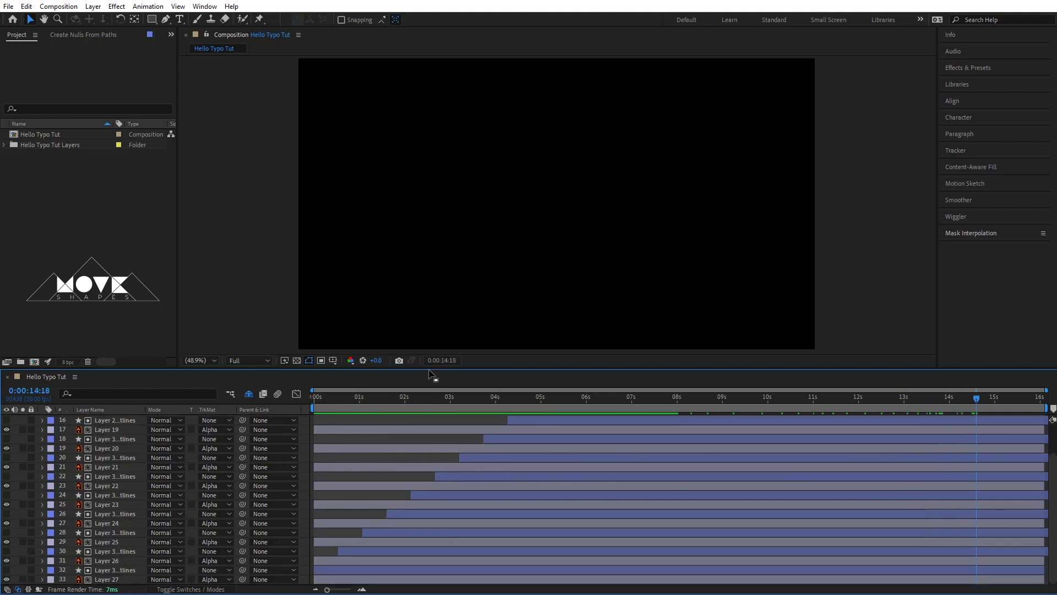
left_click_drag(428, 365, 425, 300)
scroll(132, 386, "up", 2)
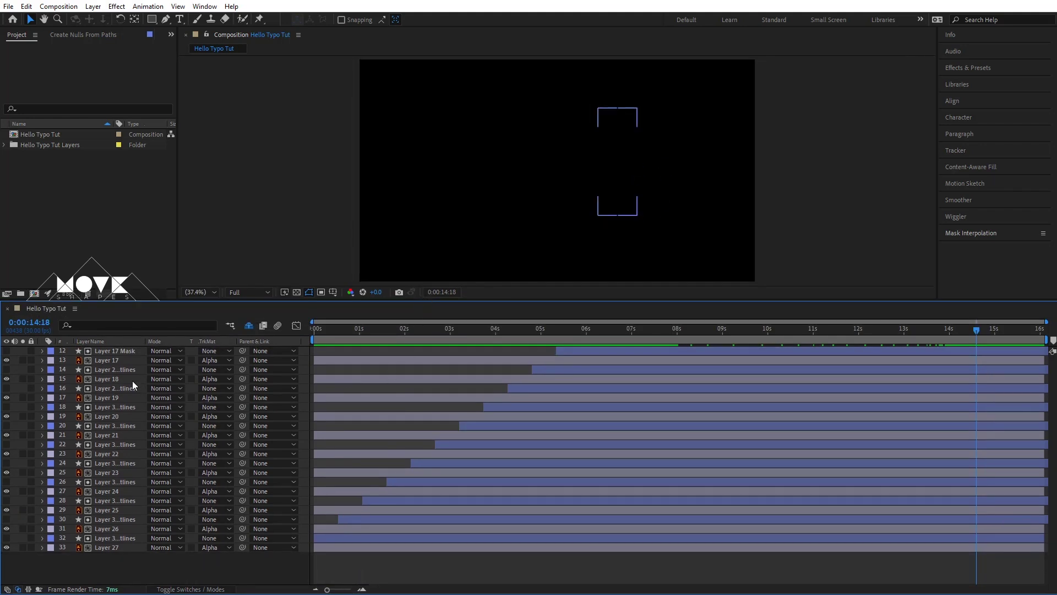
left_click(107, 351)
left_click(108, 545, "shift")
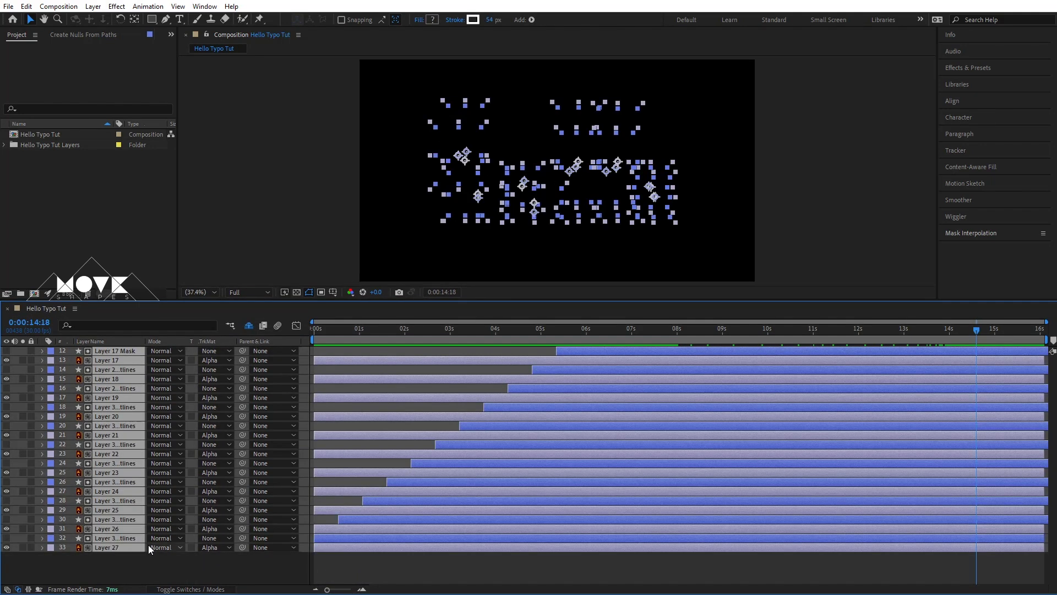
right_click(574, 474)
left_click(622, 414)
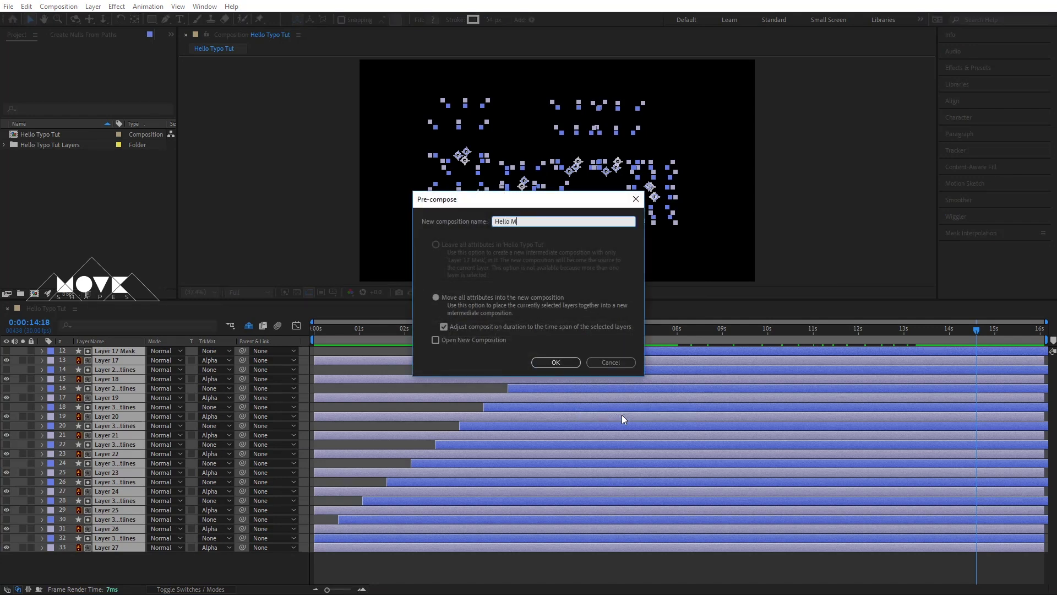
key("Return")
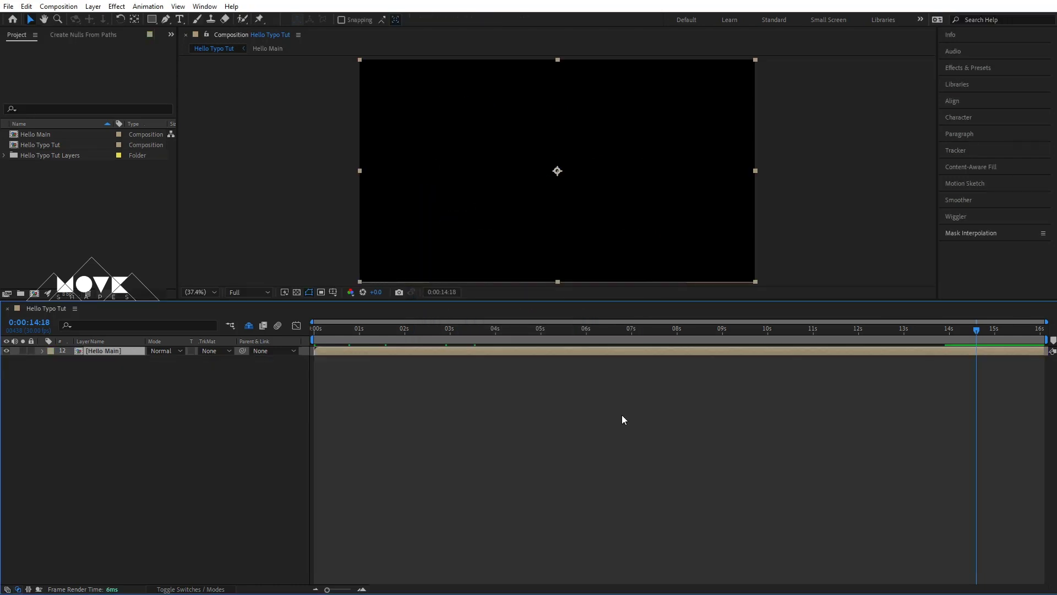
left_click(622, 416)
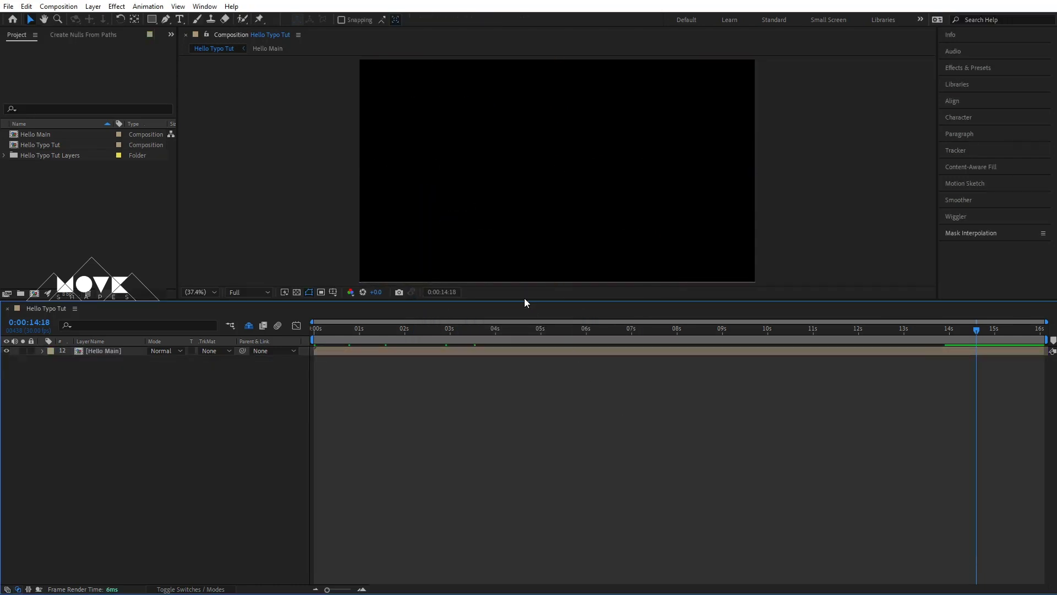
Enlarge the viewer, preview the Hello Main animation from the first frame, and scrub back to 0:00:00:00.
left_click_drag(520, 301, 507, 443)
key("Home")
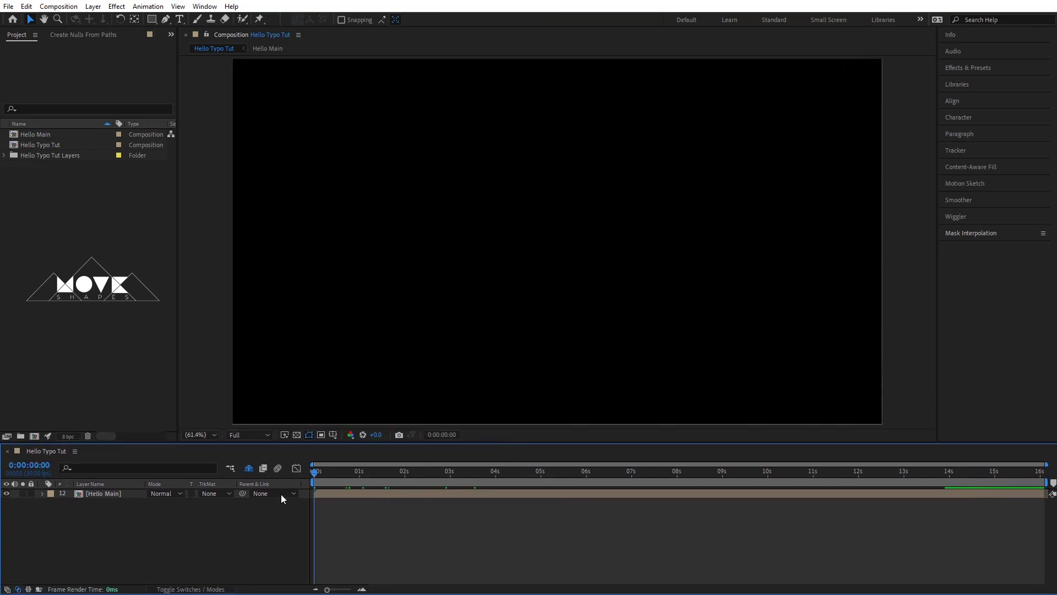
key("space")
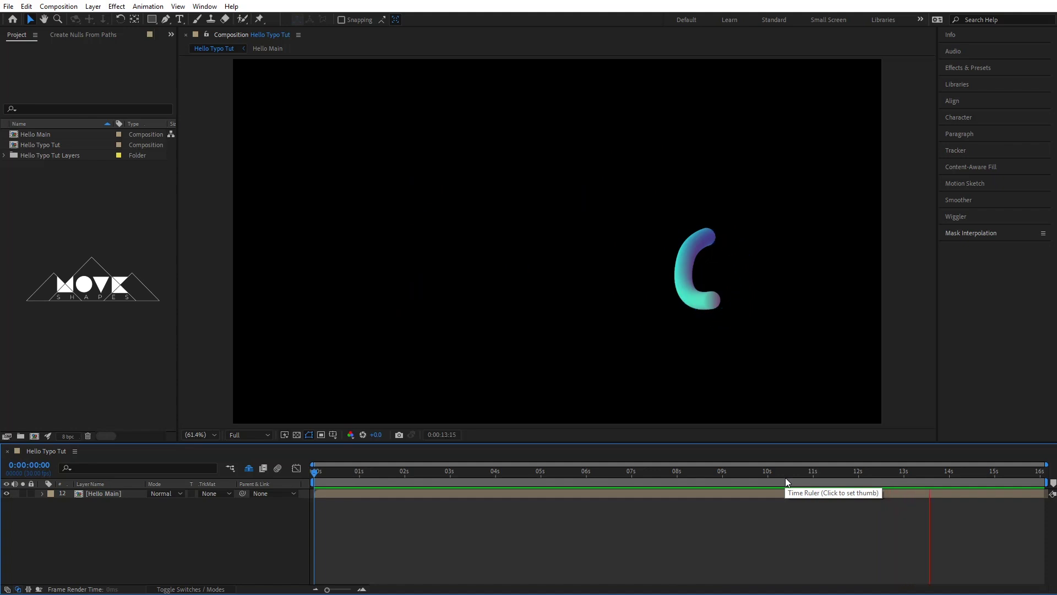
left_click_drag(936, 477, 783, 479)
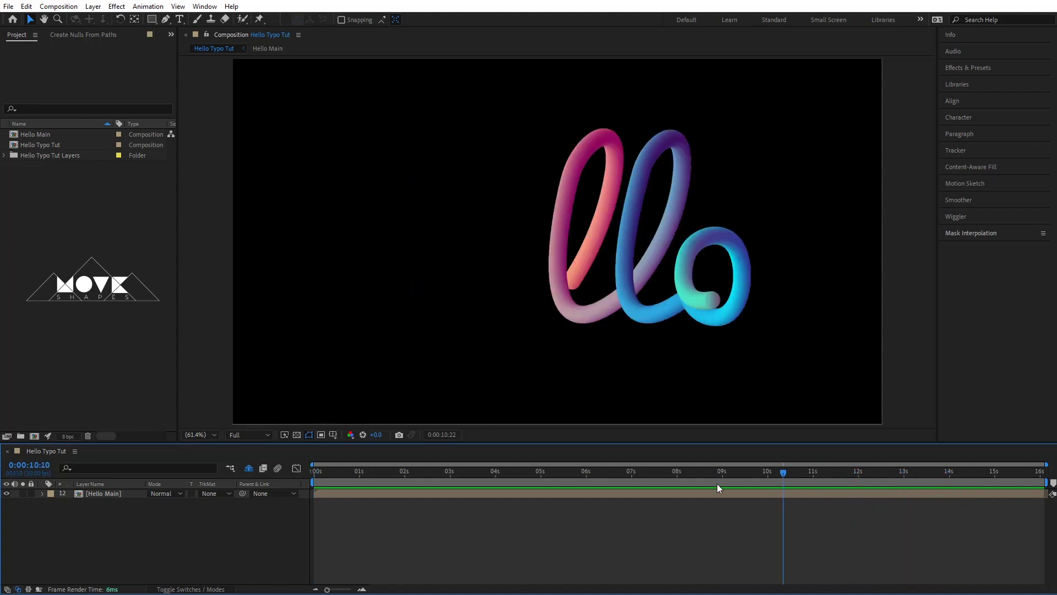
left_click_drag(717, 483, 315, 480)
Enable time remapping on Hello Main and add Time Remap keyframes at about 6.5 seconds, 0:00:07:24 and 0:00:14:01.
right_click(326, 490)
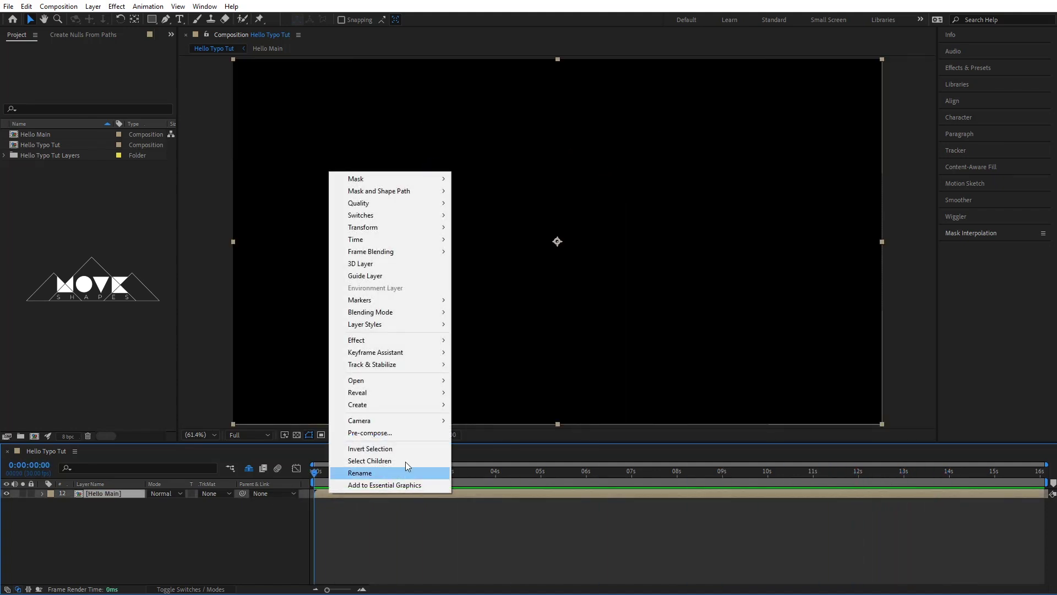
mouse_move(381, 240)
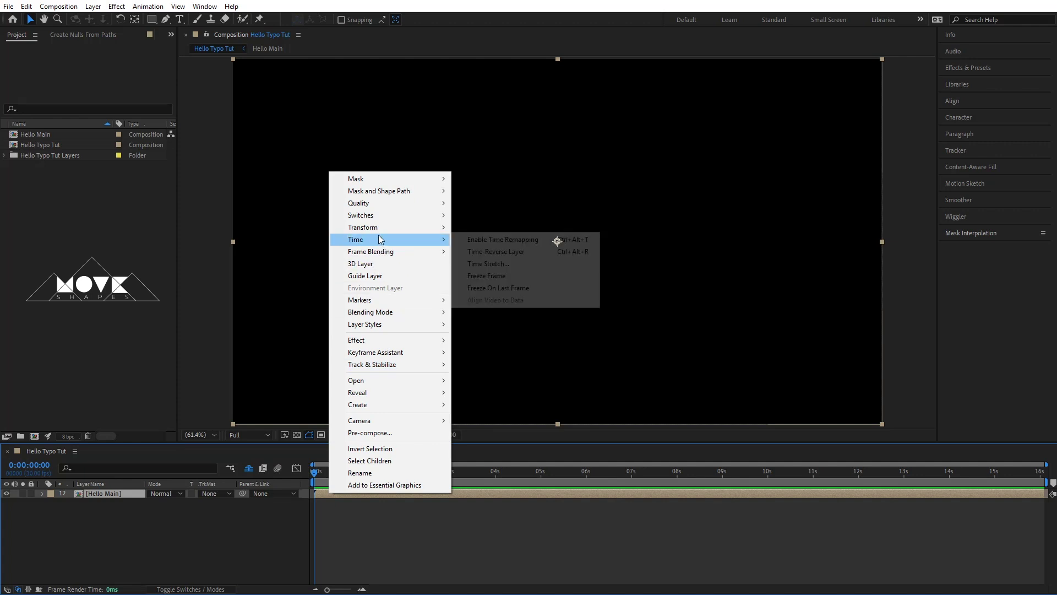
left_click(473, 240)
left_click(315, 528)
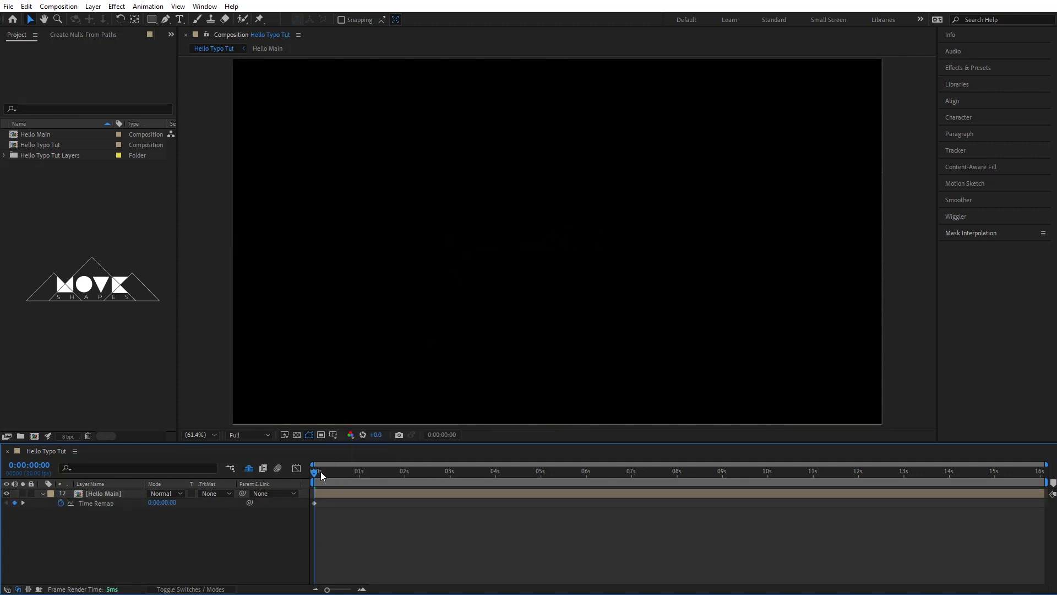
mouse_move(322, 475)
left_mouse_down()
mouse_move(625, 493)
mouse_move(581, 490)
mouse_move(699, 474)
mouse_move(707, 479)
mouse_move(667, 488)
mouse_move(791, 480)
mouse_move(950, 501)
left_mouse_up()
left_click(14, 503)
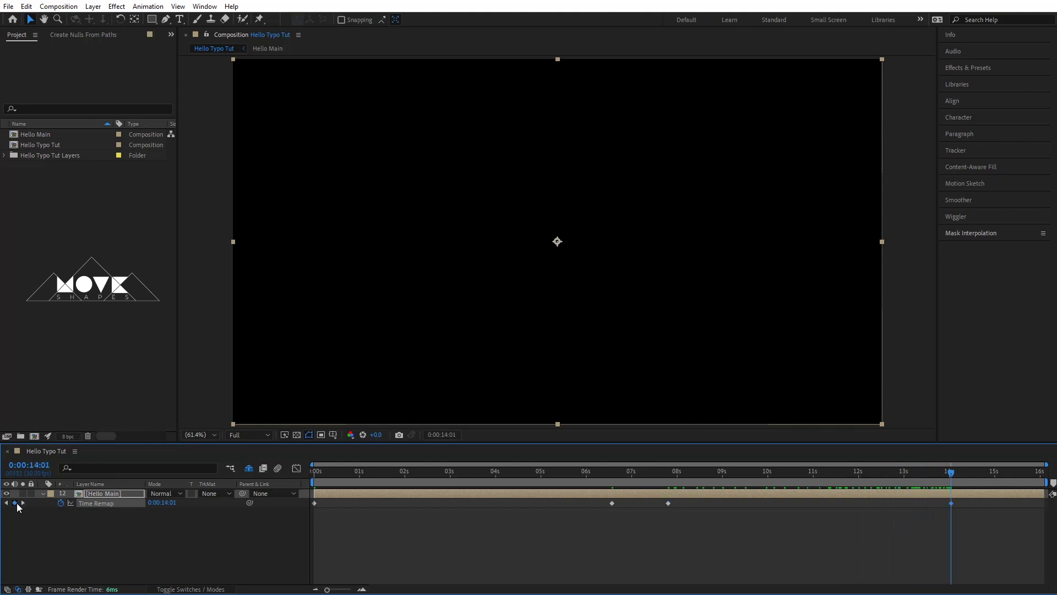
Apply Easy Ease to all four Time Remap keyframes and show their speed curve in the Graph Editor.
left_click_drag(970, 518, 303, 492)
right_click(668, 503)
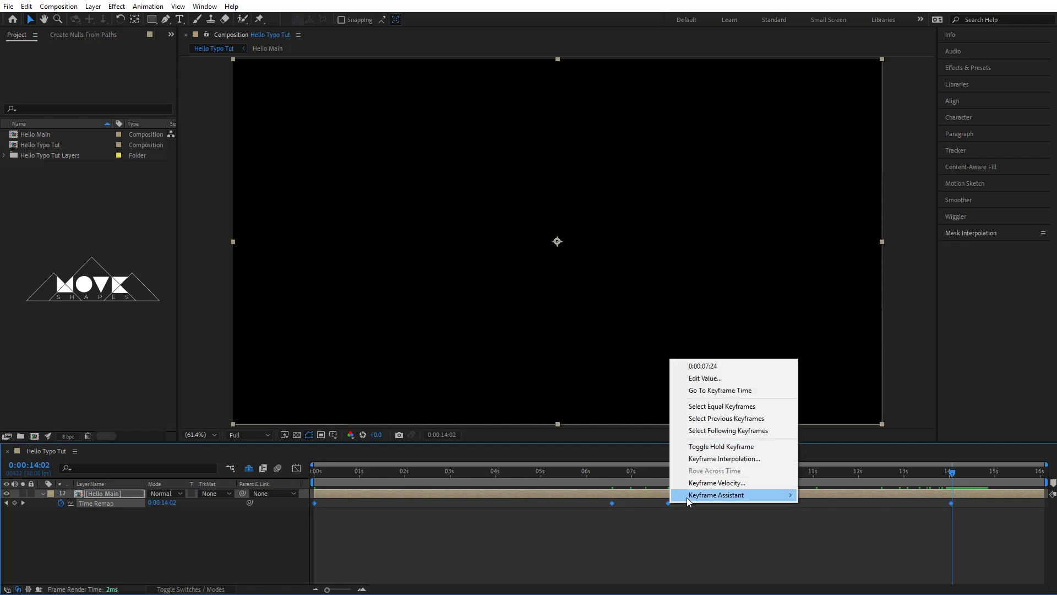
mouse_move(688, 495)
left_click(872, 531)
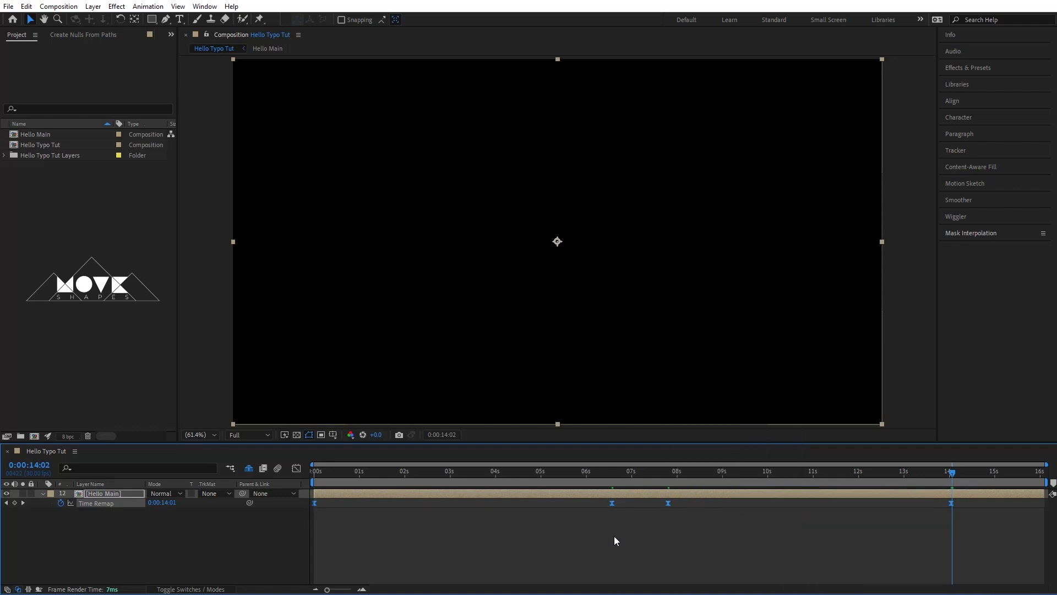
left_click(296, 468)
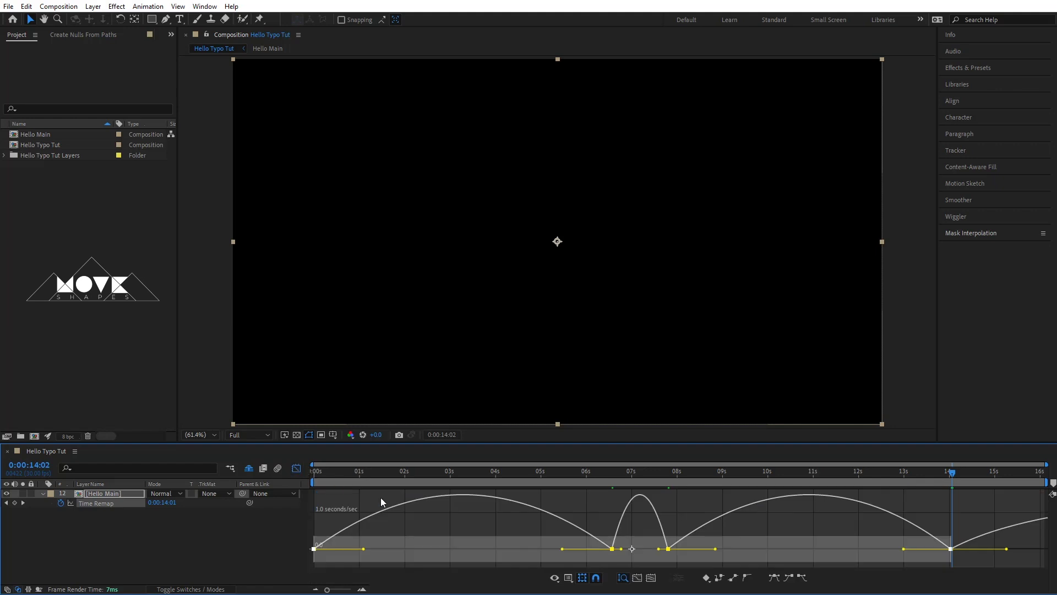
Return to the keyframe view and shift the second, third and last Time Remap keyframes earlier to 0:00:03:18, about 4.8 and about 8.6 seconds.
left_click(297, 469)
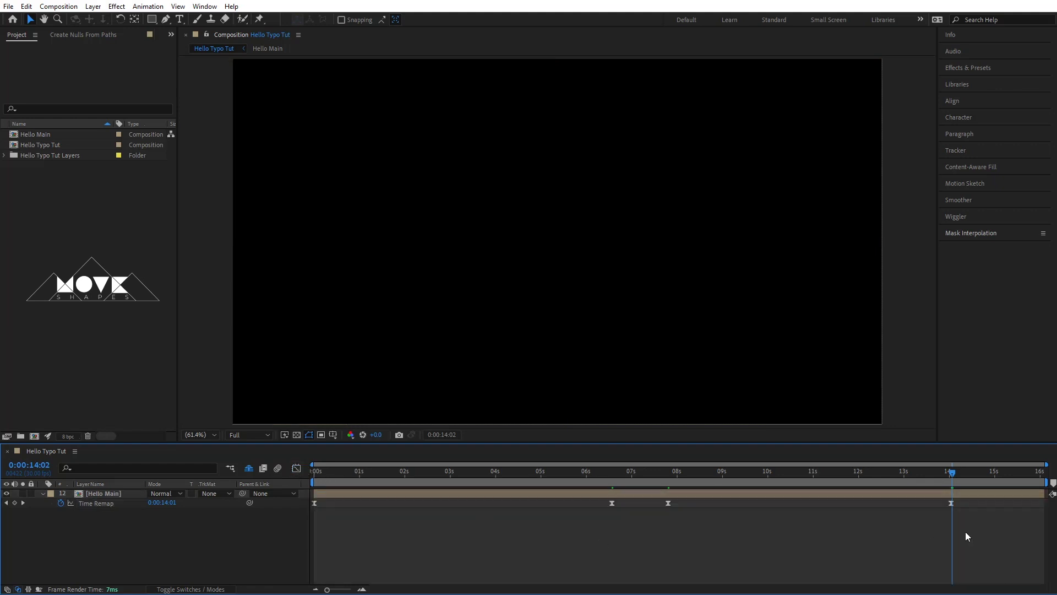
left_click_drag(1016, 537, 477, 503)
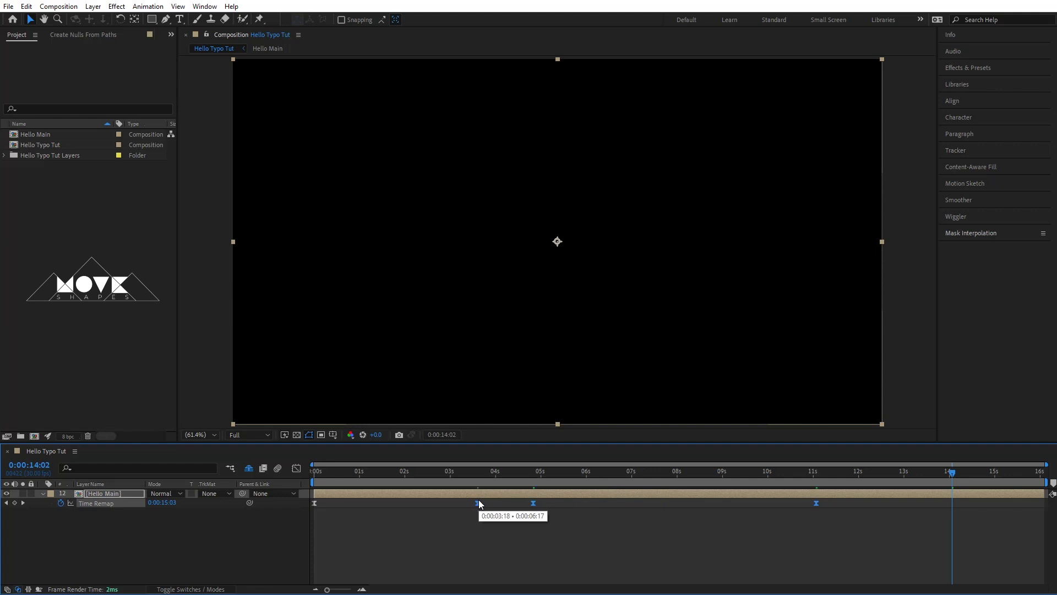
left_click_drag(833, 531, 661, 510)
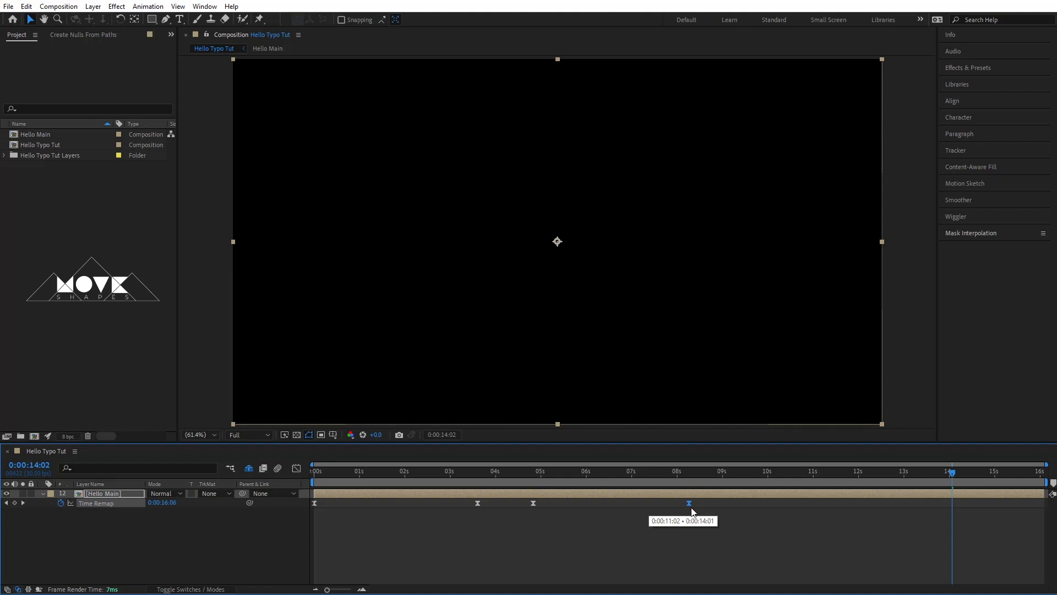
left_click(714, 513)
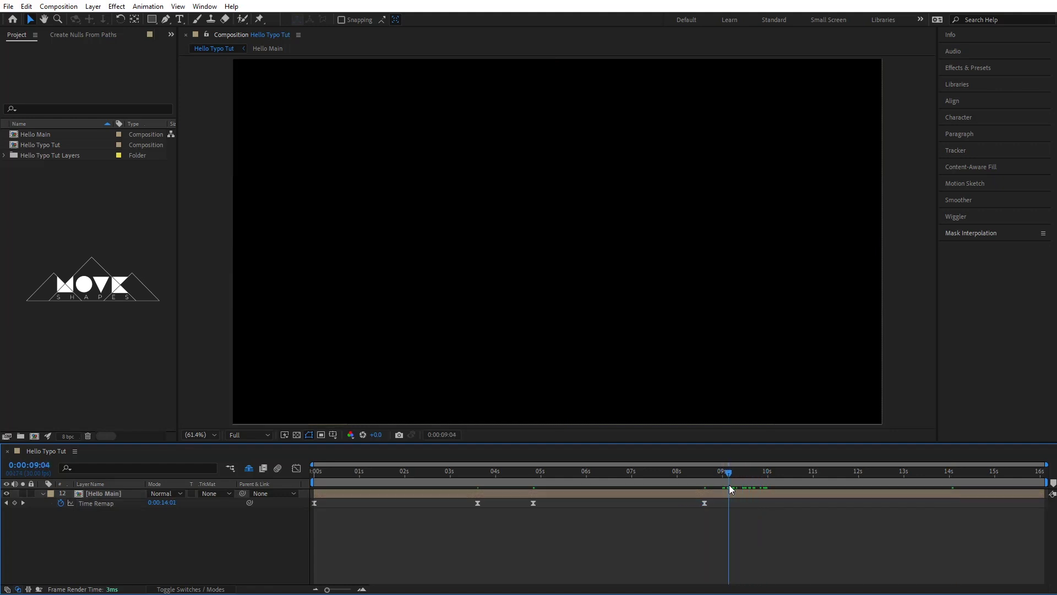
End the work area at about 0:00:09:04 and preview the retimed hello animation.
key("n")
key("space")
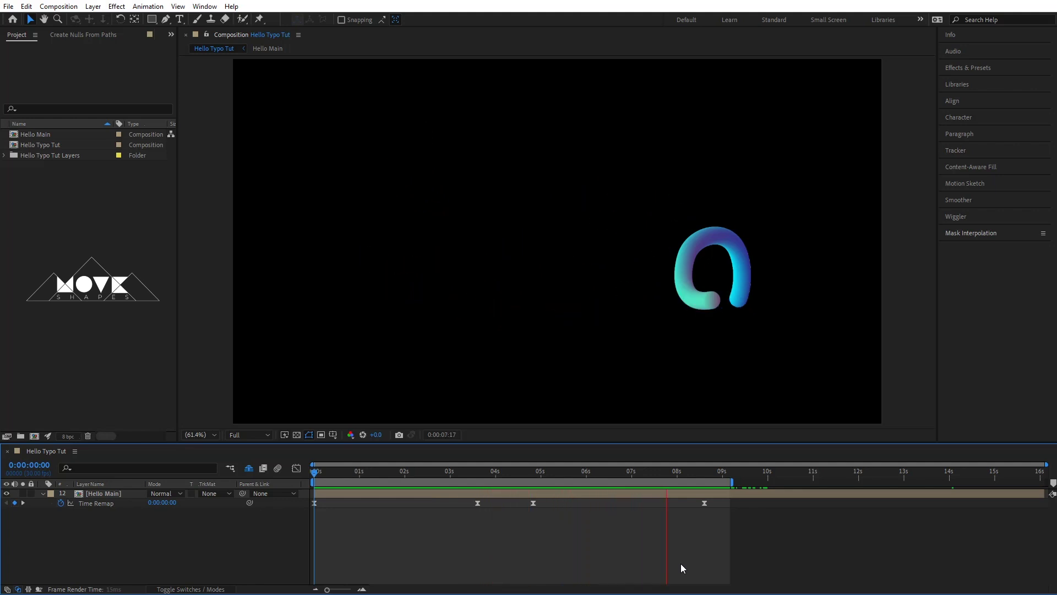
key("space")
Shift the last two Time Remap keyframes together about one second earlier, to about 3.8 and 7.6 seconds.
left_click(533, 502)
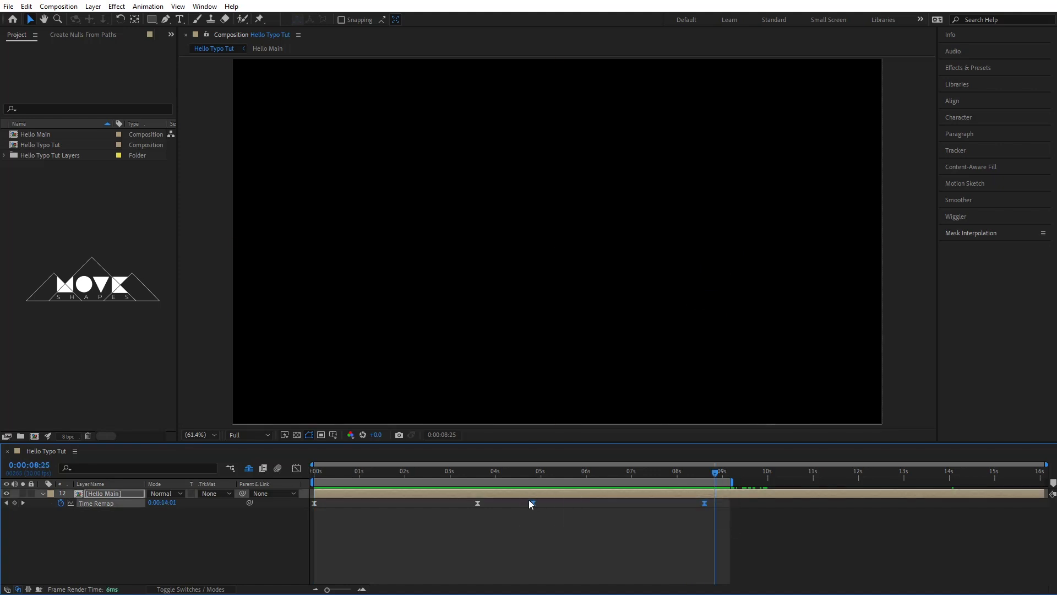
left_click_drag(530, 503, 488, 503)
left_click(514, 527)
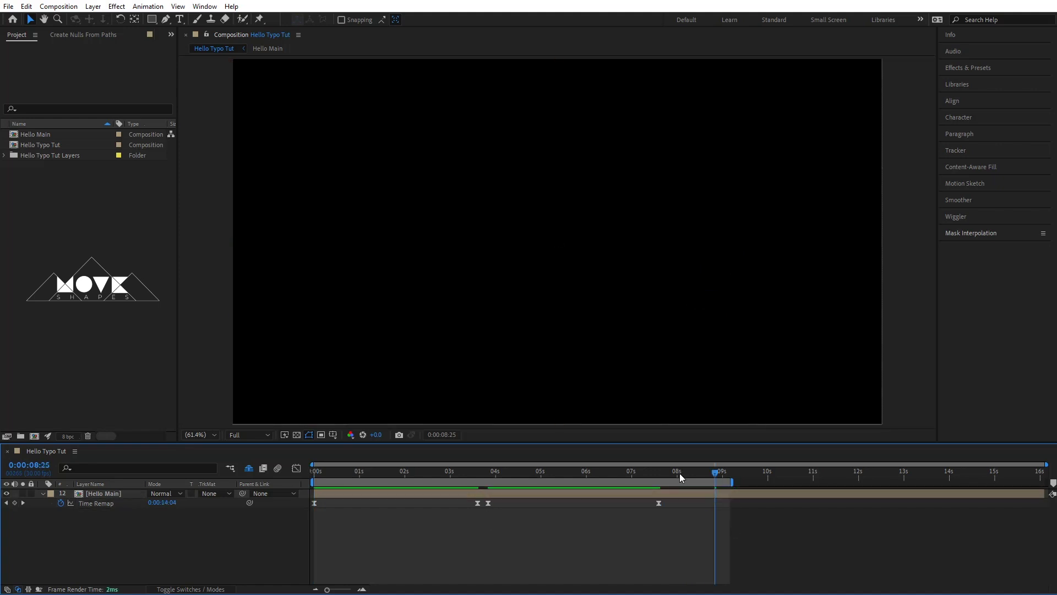
End the work area at 0:00:08:07 and preview the tightened animation from the start.
left_click(682, 473)
left_click_drag(683, 472, 688, 473)
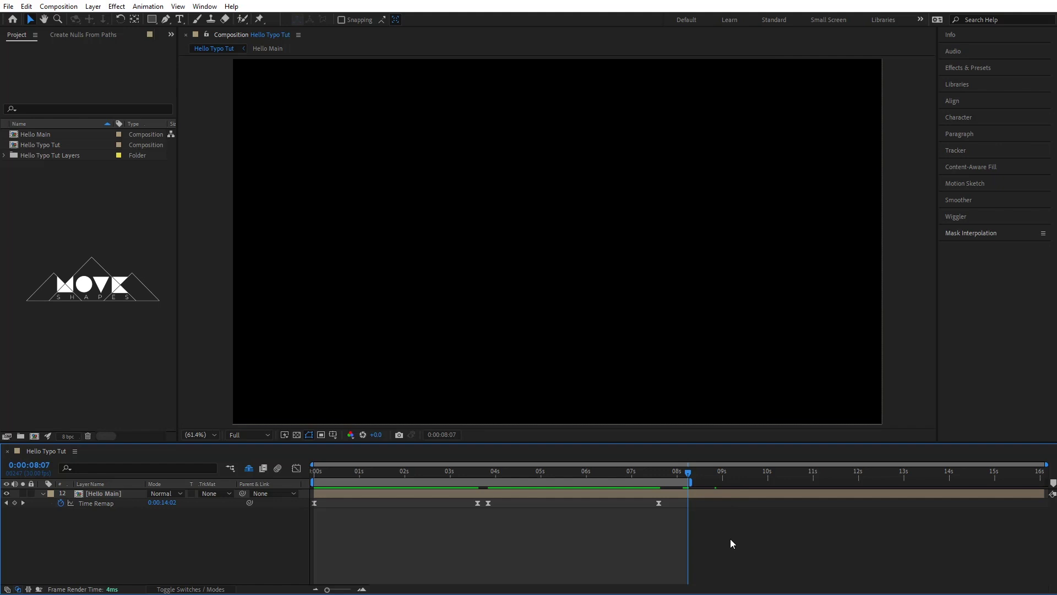
key("space")
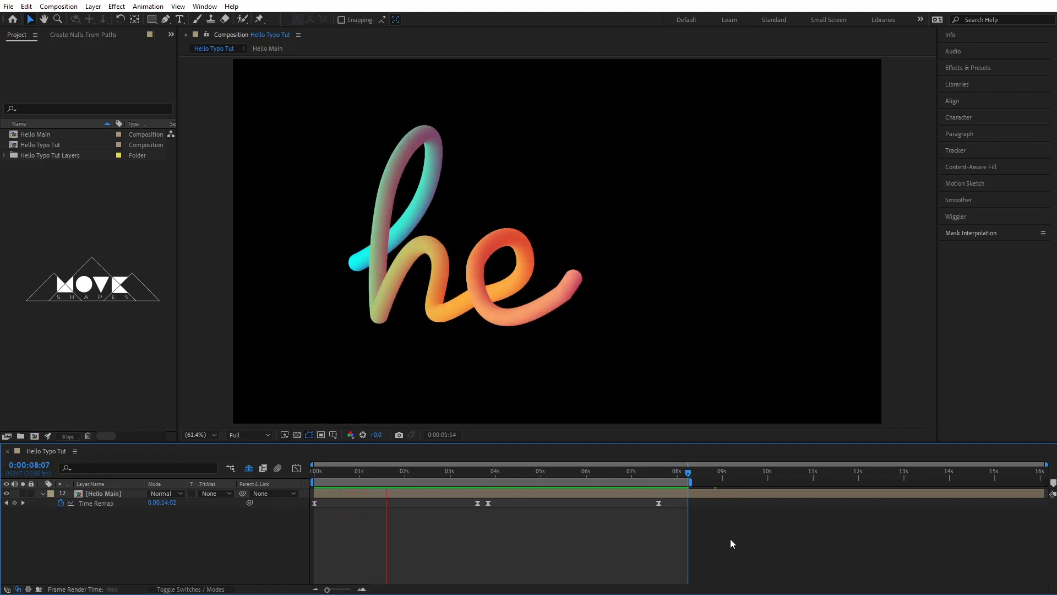